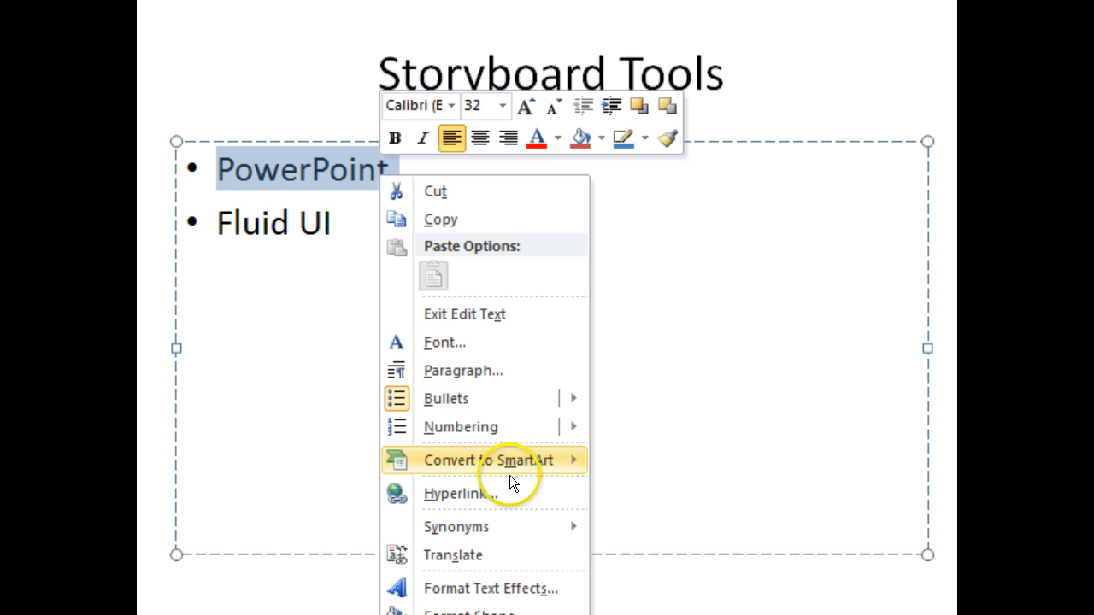
Step: Hyperlink the selected PowerPoint bullet text to the First Slide place in this document
{"action": "left_click", "coordinate": [509, 499]}
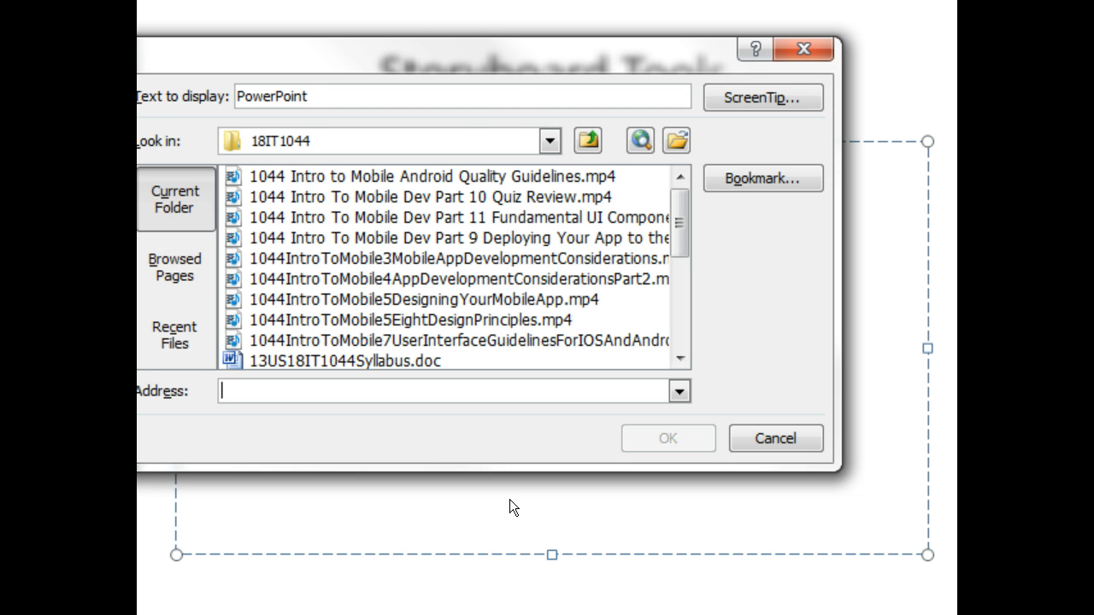
{"action": "left_click_drag", "start_coordinate": [461, 63], "coordinate": [602, 99]}
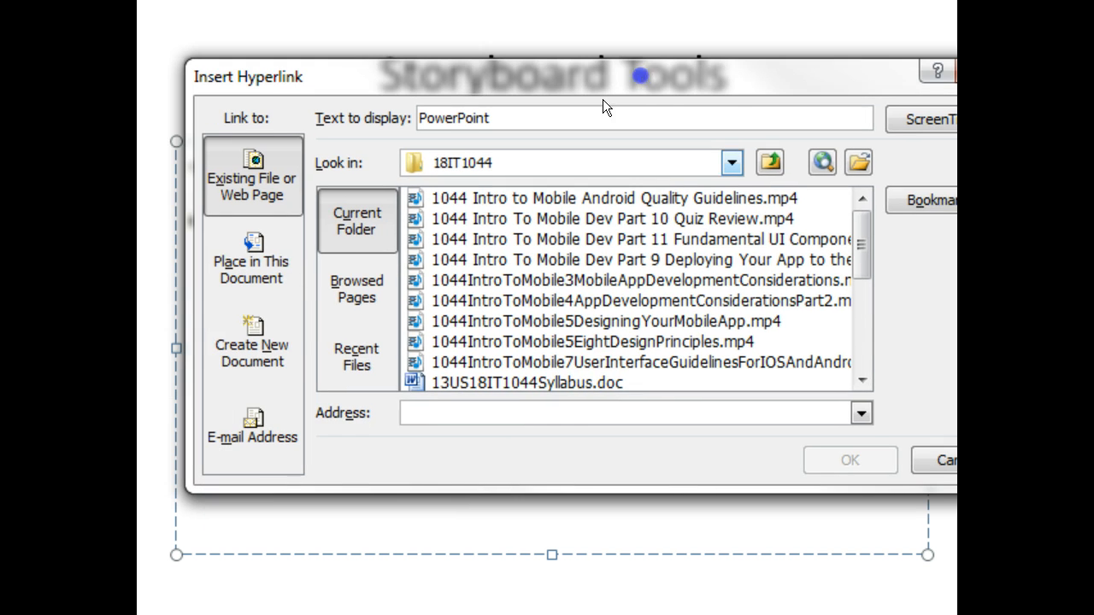
{"action": "left_click", "coordinate": [274, 286]}
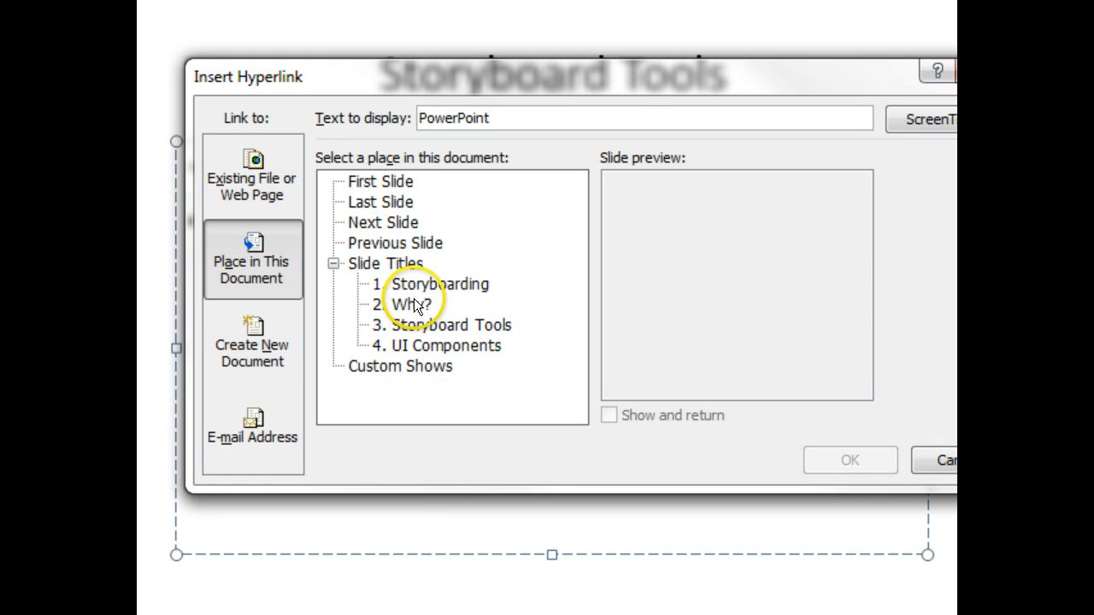
{"action": "left_click", "coordinate": [390, 183]}
{"action": "left_click", "coordinate": [865, 462]}
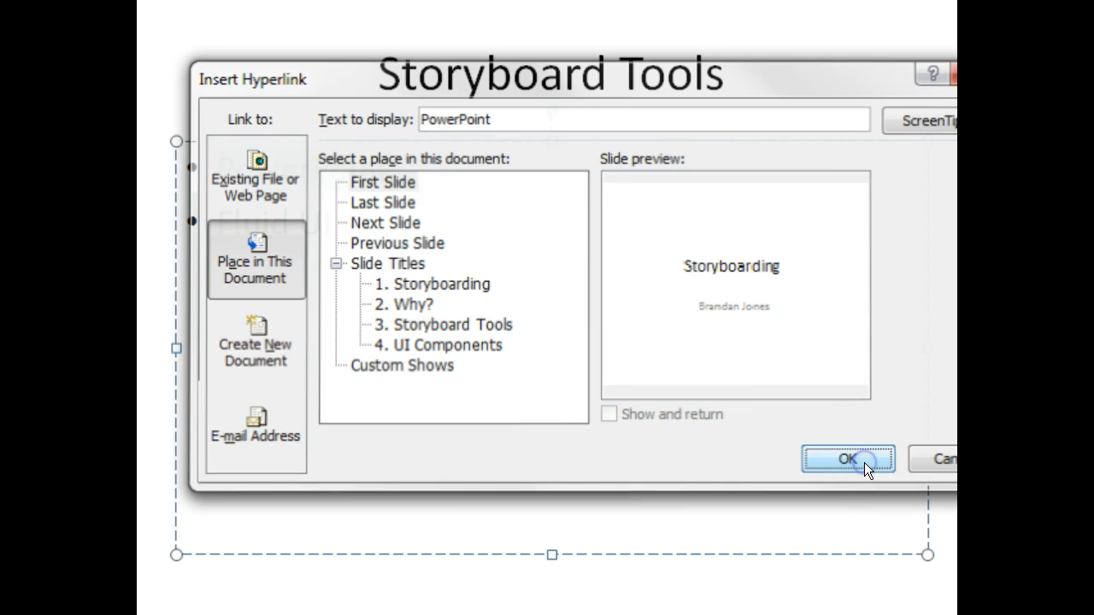
{"action": "left_click", "coordinate": [596, 428]}
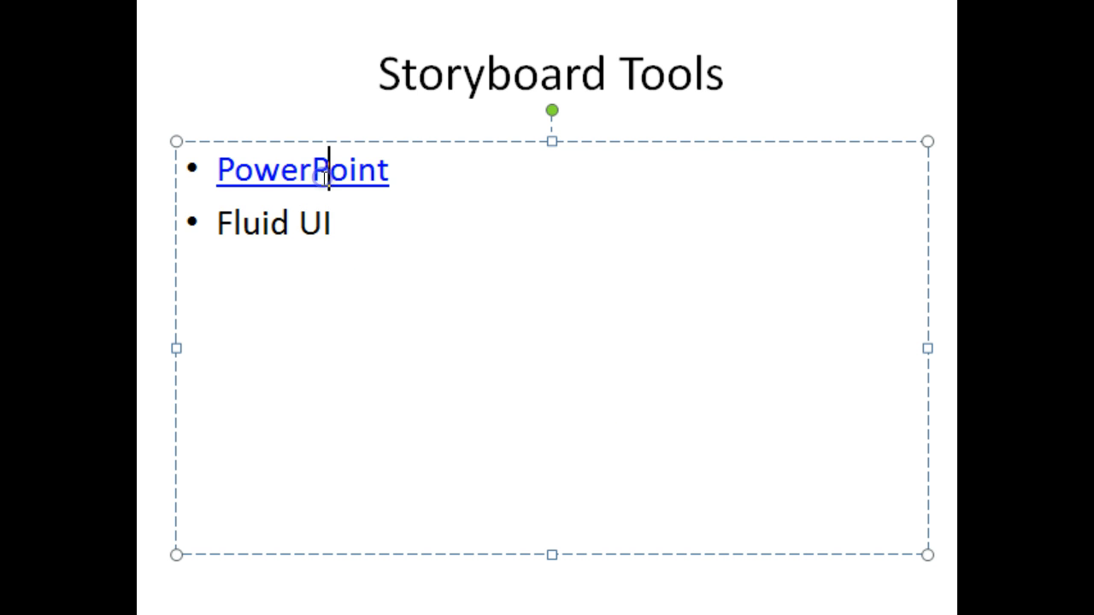
Step: Test the PowerPoint link in a slide show started from the current slide, then leave the show
{"action": "double_click", "coordinate": [357, 169]}
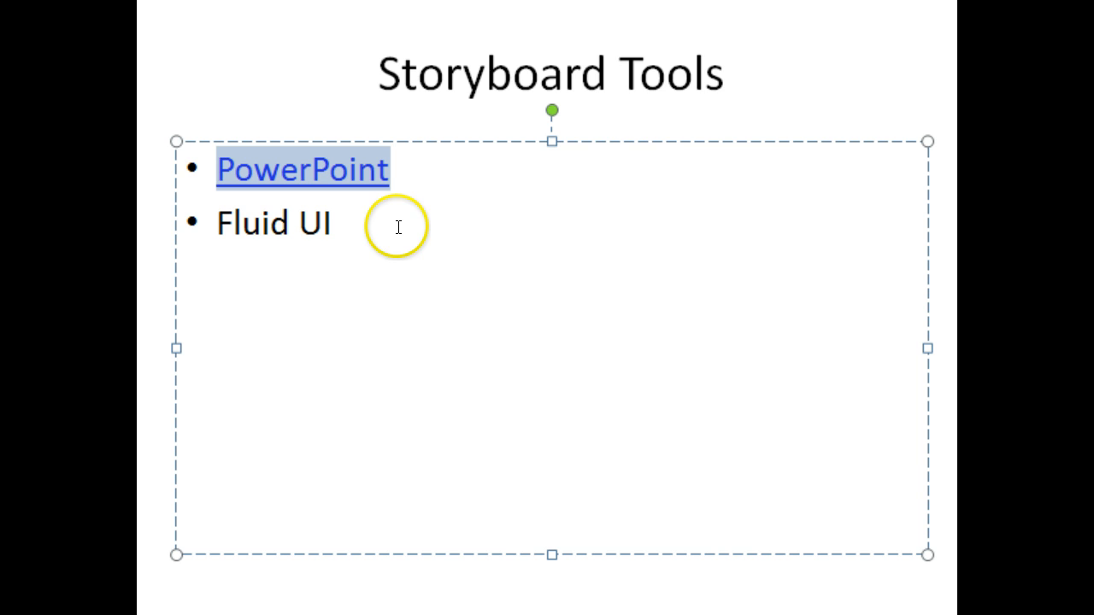
{"action": "key", "text": "shift+F5"}
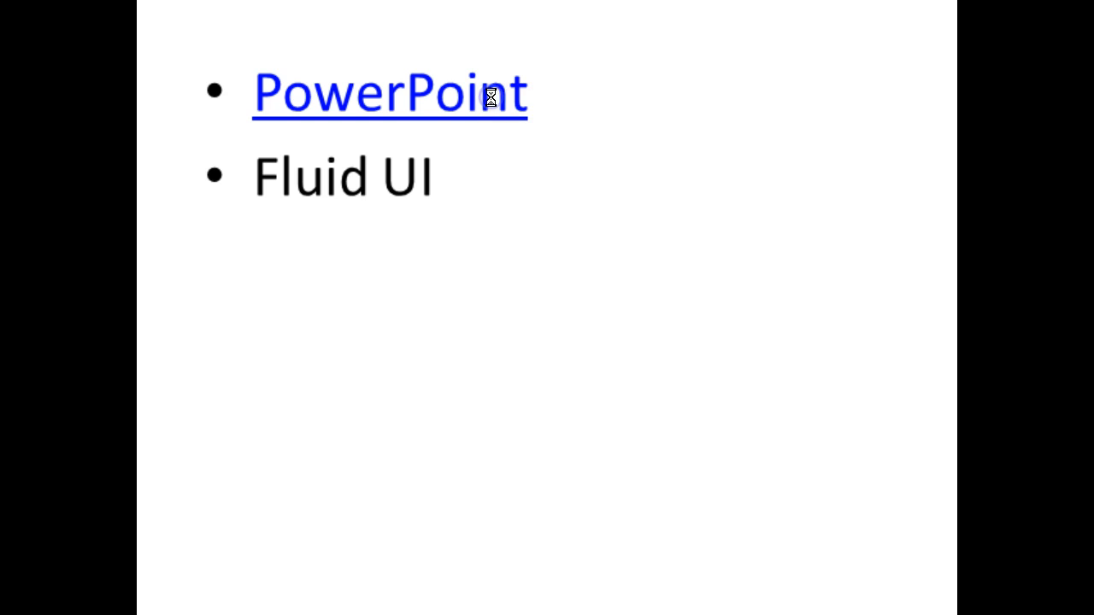
{"action": "left_click", "coordinate": [492, 98]}
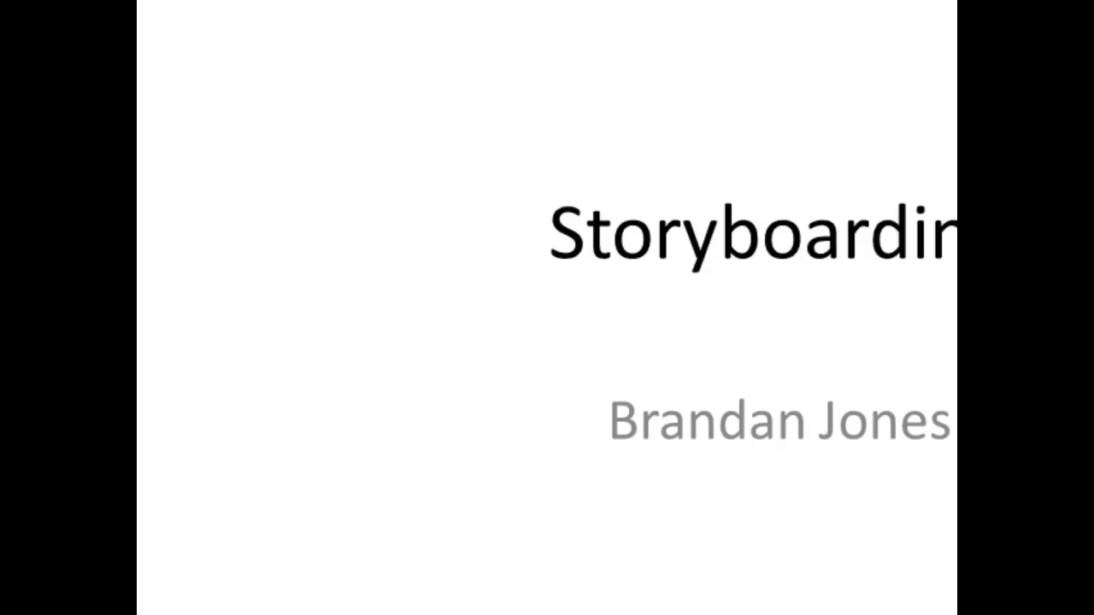
{"action": "key", "text": "Escape"}
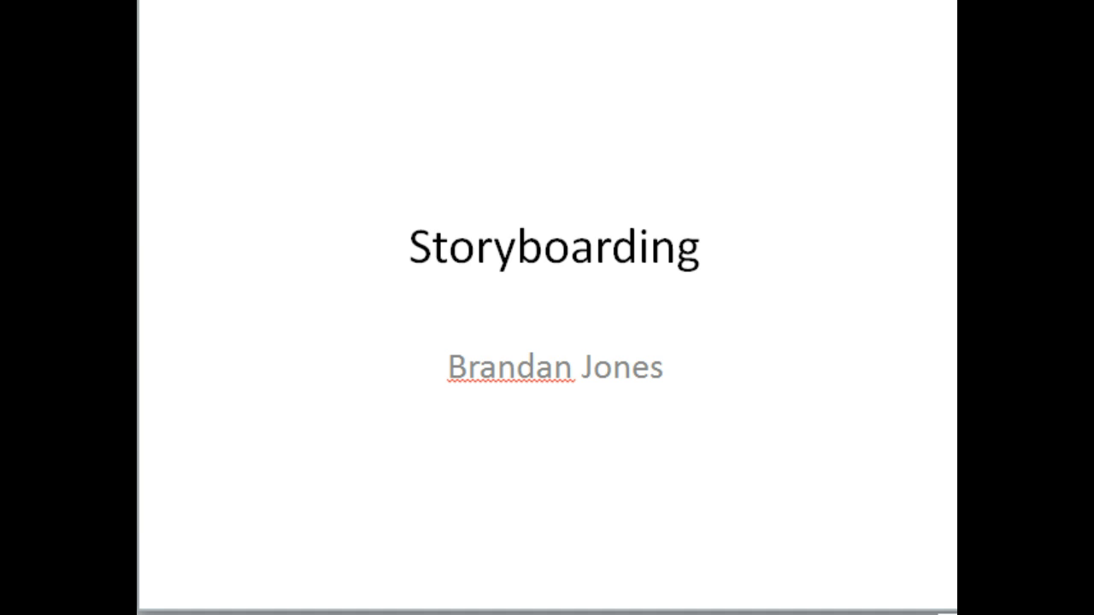
{"action": "key", "text": "Page_Down"}
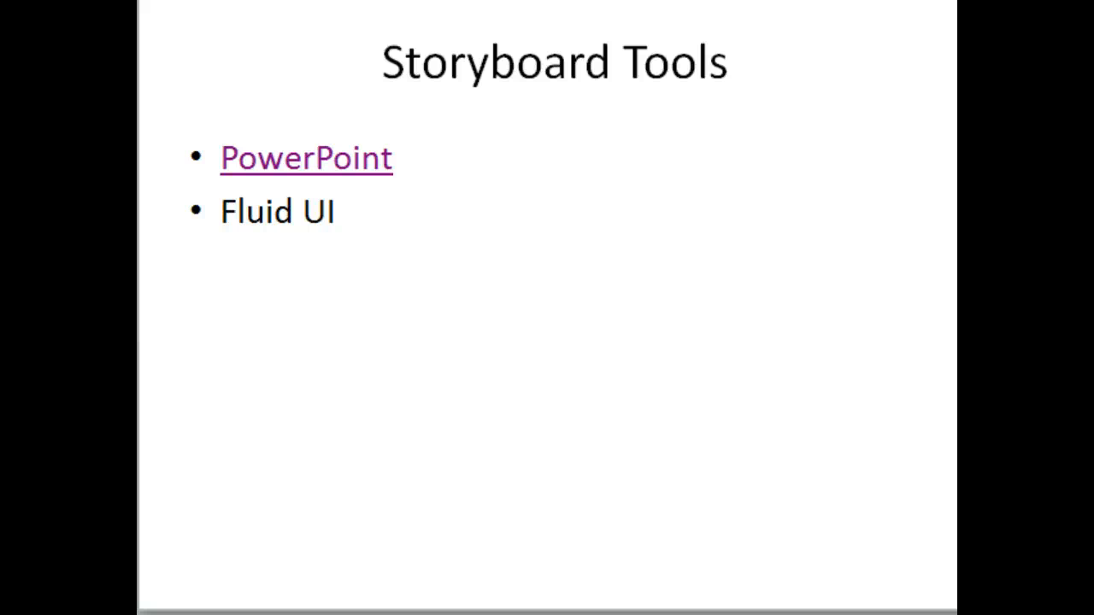
Step: Switch to the web editor and create a new blank HTML page
{"action": "left_click", "coordinate": [830, 185]}
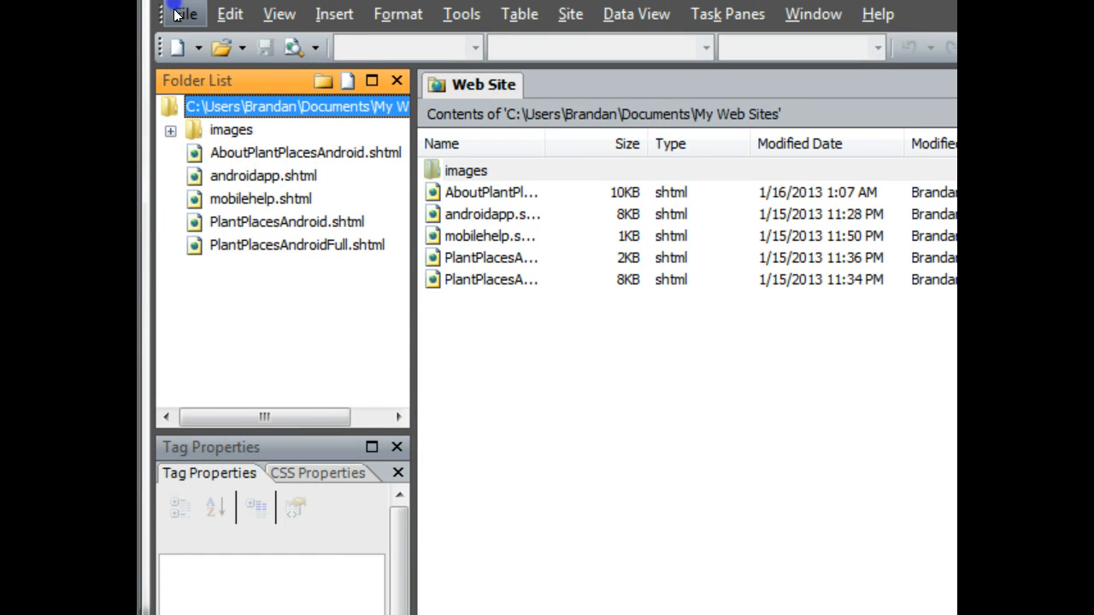
{"action": "left_click", "coordinate": [177, 15]}
{"action": "mouse_move", "coordinate": [214, 45]}
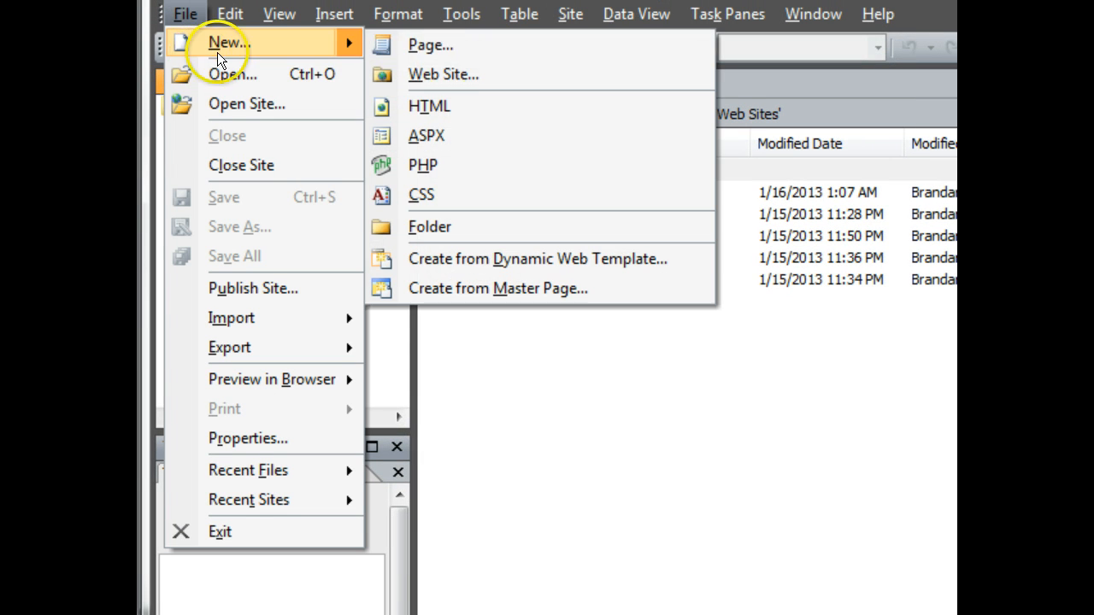
{"action": "left_click", "coordinate": [460, 45]}
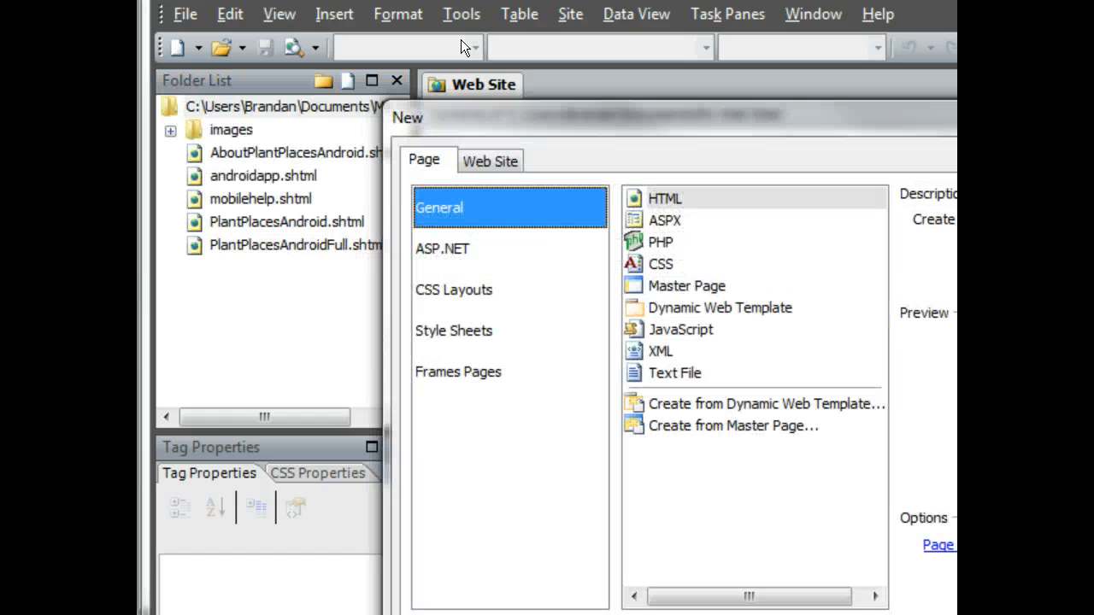
{"action": "left_click", "coordinate": [658, 197]}
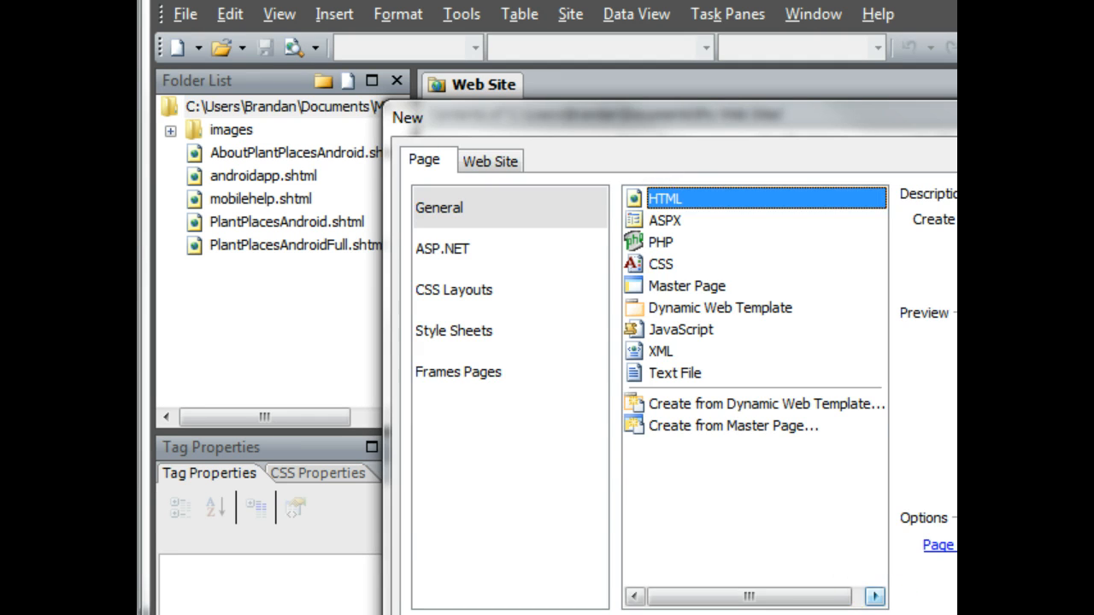
{"action": "key", "text": "Return"}
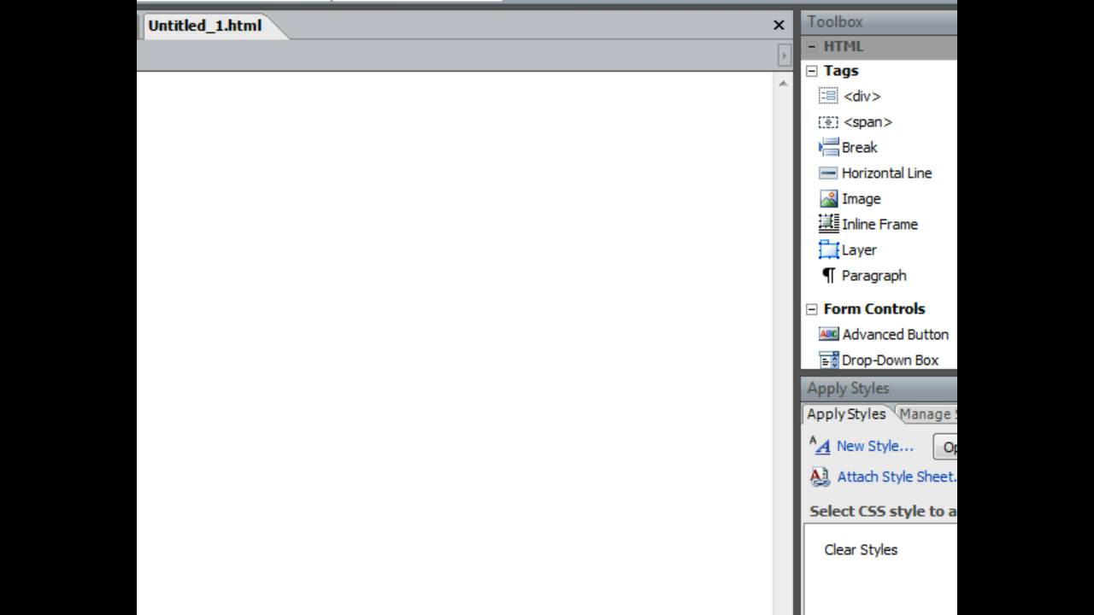
Step: Add a checkbox input to the page and label it Edible
{"action": "left_click_drag", "start_coordinate": [797, 251], "coordinate": [613, 250]}
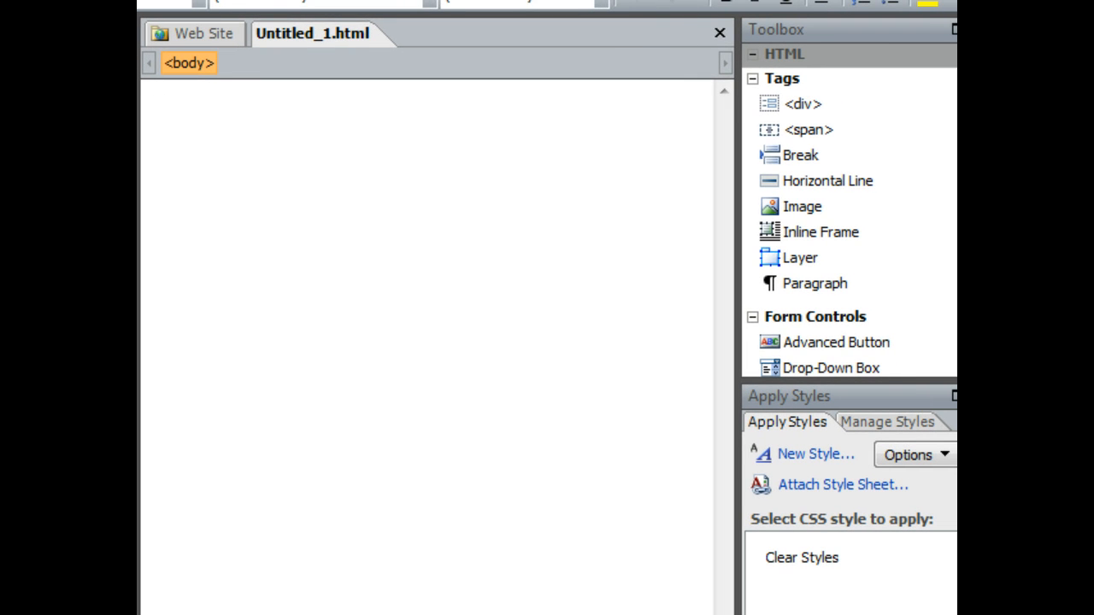
{"action": "scroll", "coordinate": [855, 256], "scroll_direction": "down", "scroll_amount": 3}
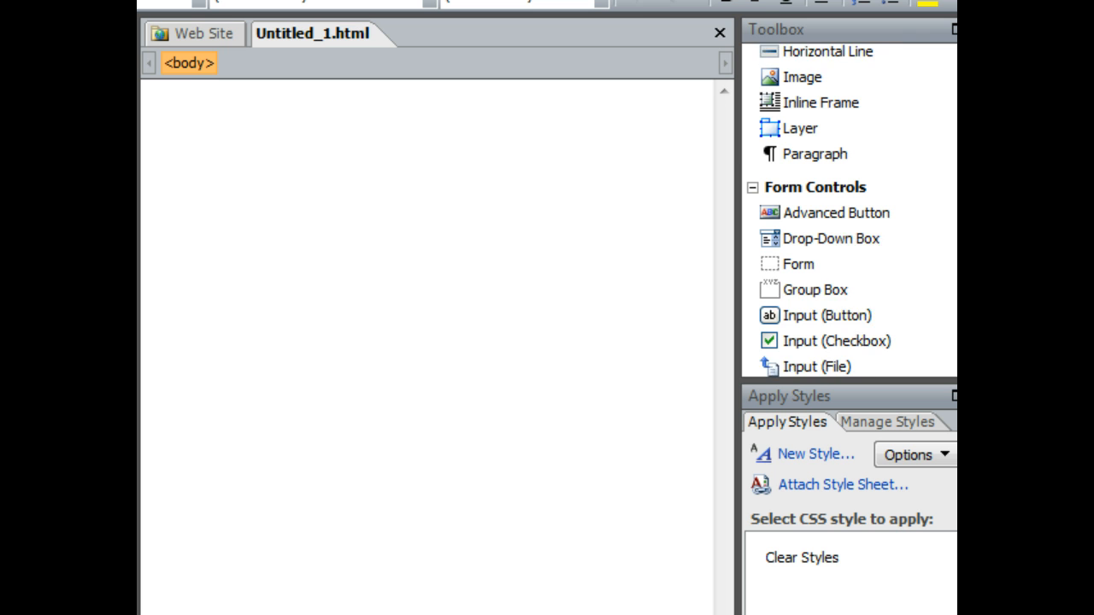
{"action": "mouse_move", "coordinate": [855, 314]}
{"action": "left_mouse_down"}
{"action": "mouse_move", "coordinate": [435, 232]}
{"action": "mouse_move", "coordinate": [313, 181]}
{"action": "left_mouse_up"}
{"action": "left_click", "coordinate": [220, 114]}
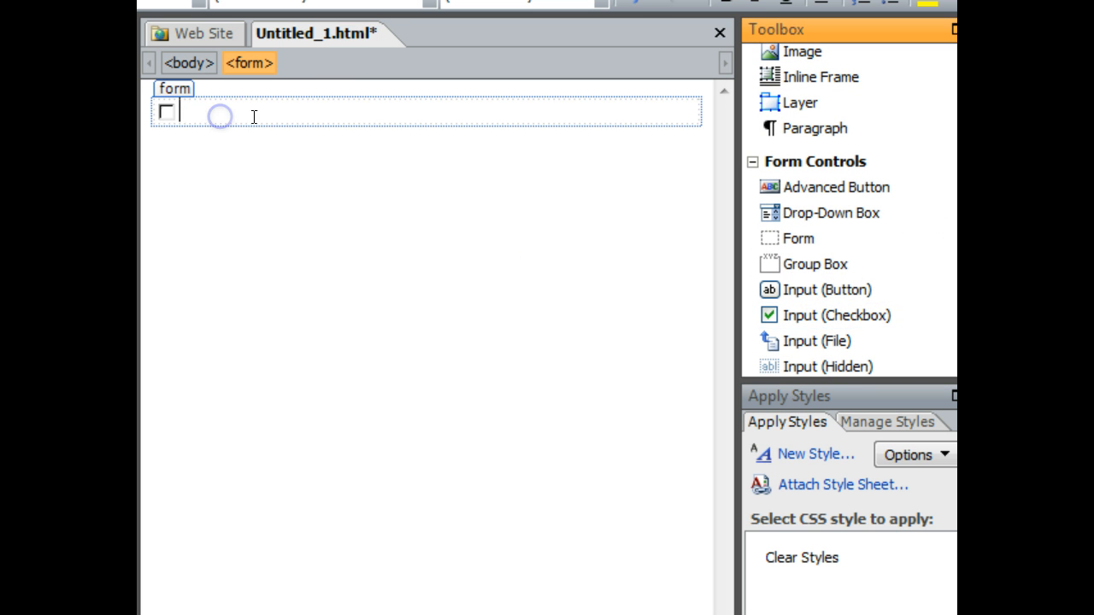
{"action": "type", "text": "Edible"}
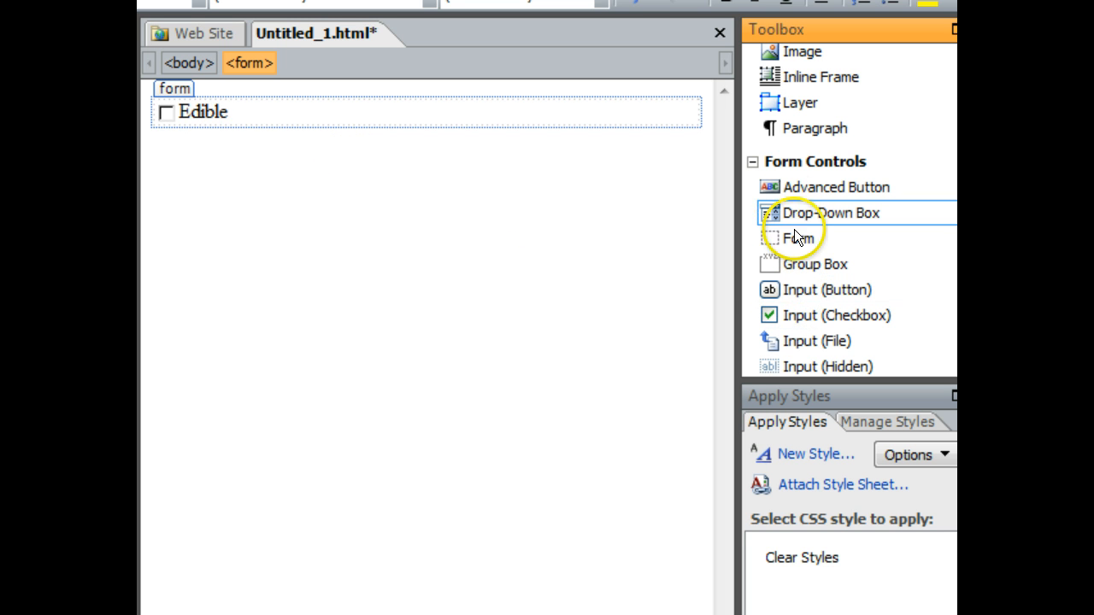
Step: Add a second checkbox input below the first and label it Native
{"action": "left_click_drag", "start_coordinate": [789, 321], "coordinate": [171, 166]}
{"action": "left_click", "coordinate": [231, 165]}
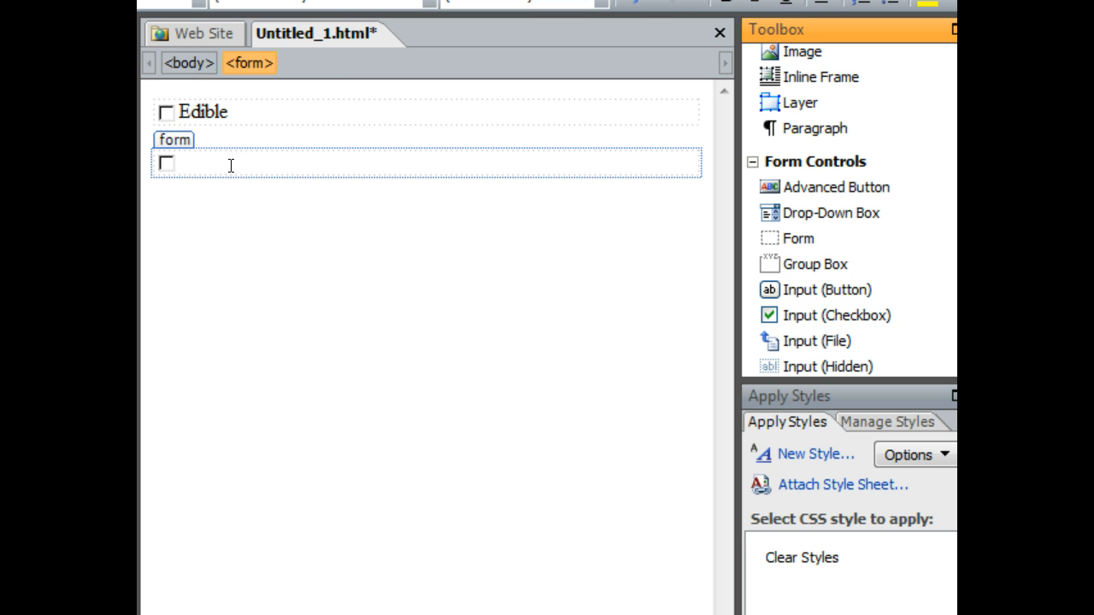
{"action": "type", "text": "Native"}
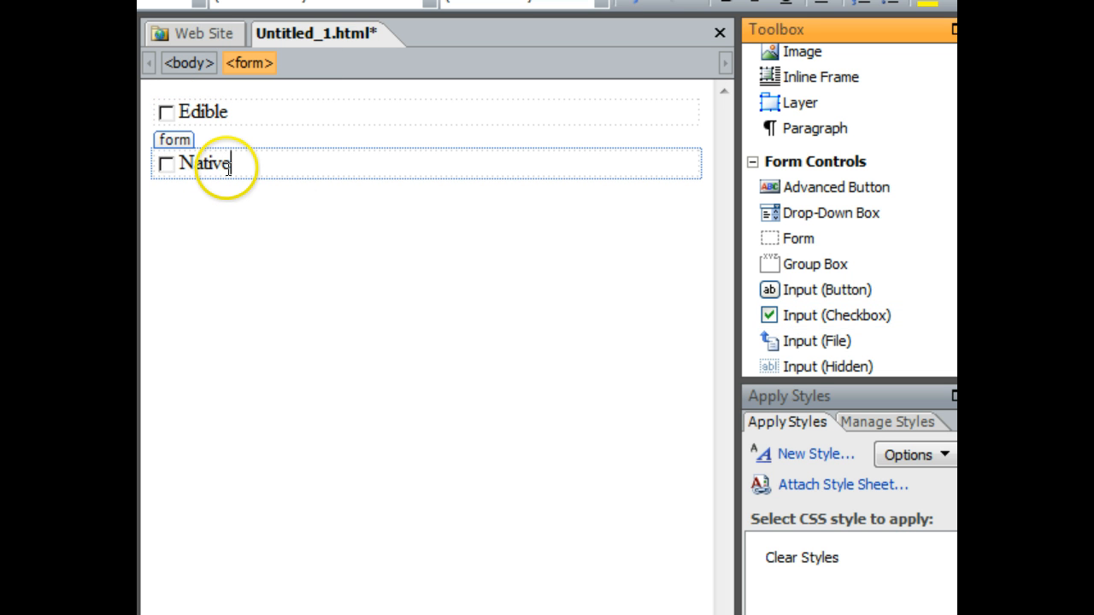
Step: Add a third checkbox input below and label it Recommended
{"action": "left_click", "coordinate": [325, 293]}
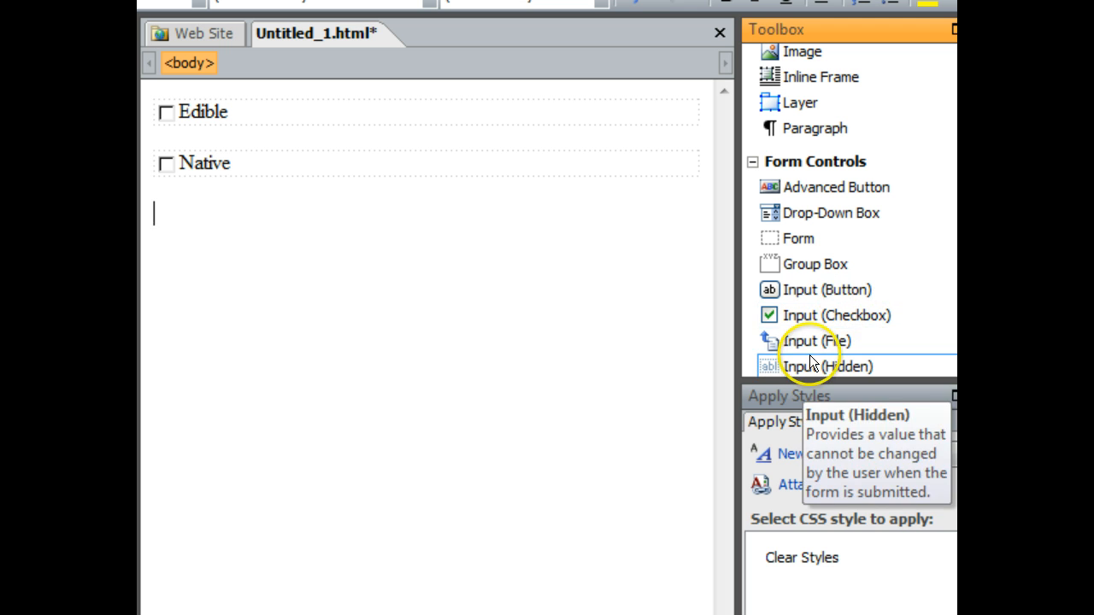
{"action": "left_click_drag", "start_coordinate": [801, 313], "coordinate": [173, 224]}
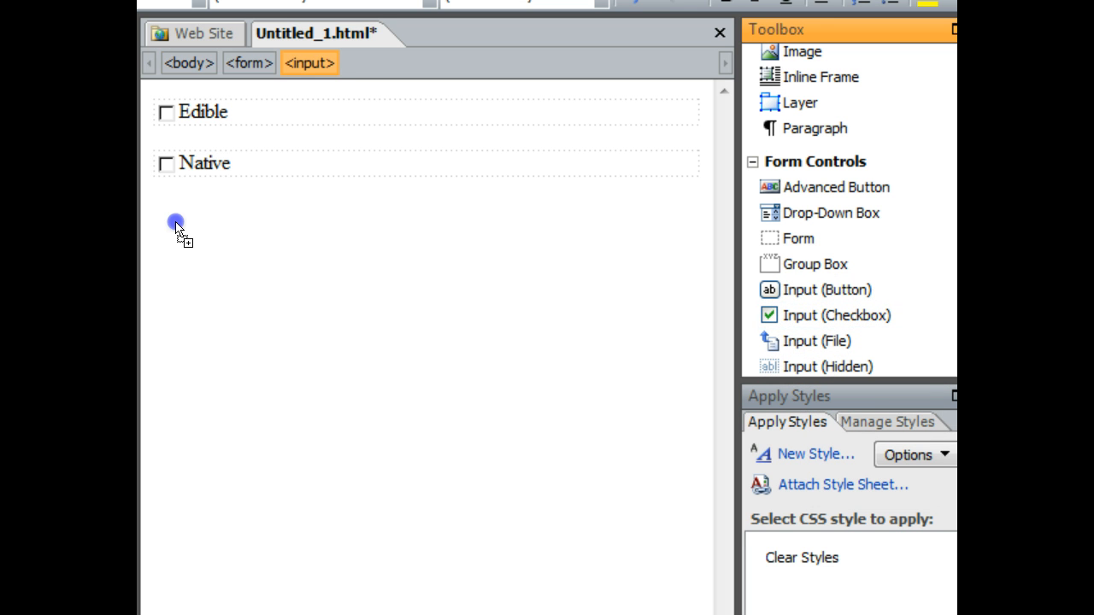
{"action": "left_click", "coordinate": [228, 219]}
{"action": "type", "text": "Recommended"}
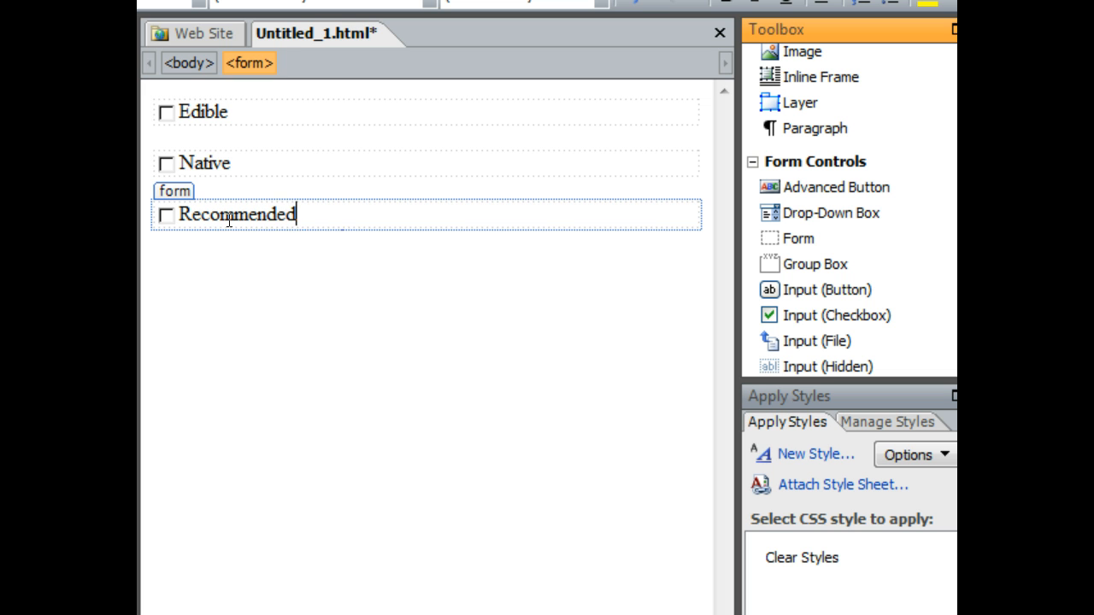
{"action": "left_click", "coordinate": [293, 220]}
{"action": "left_click", "coordinate": [334, 345]}
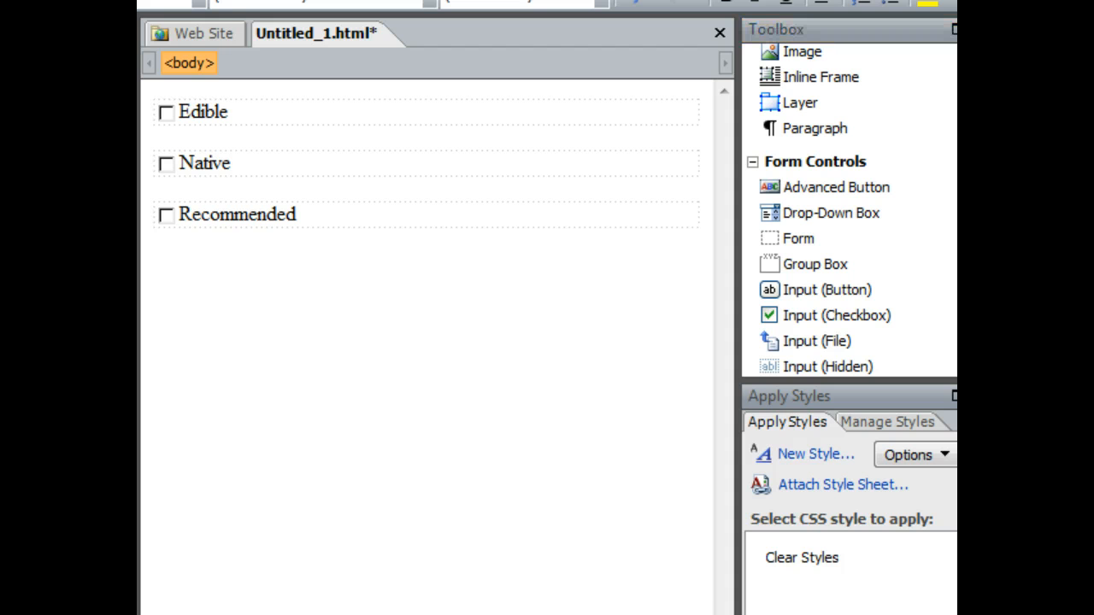
Step: Save the page as storyboard.html
{"action": "key", "text": "ctrl+s"}
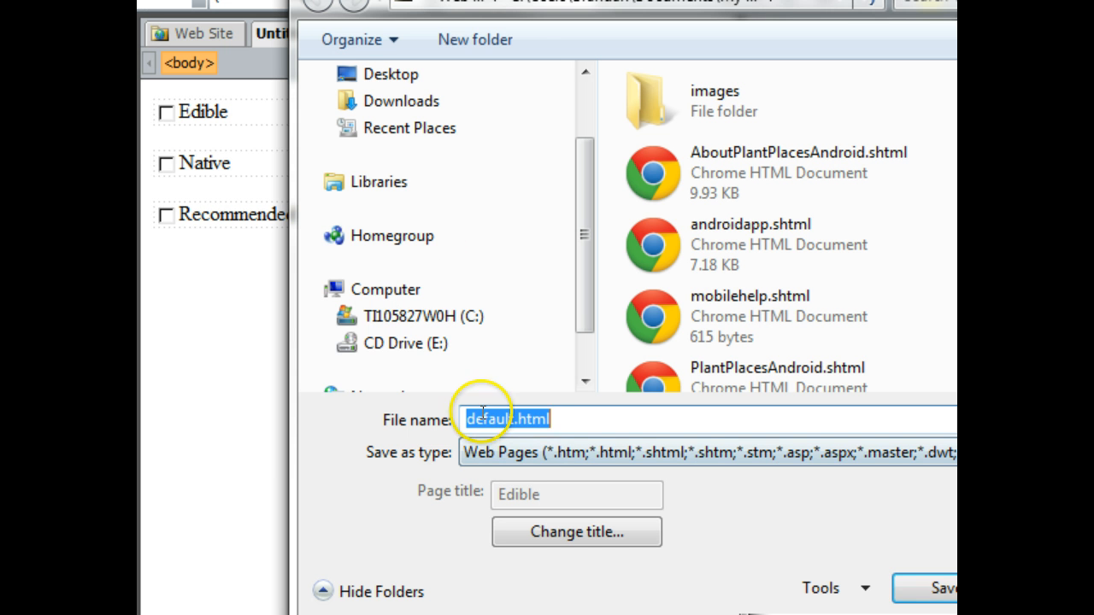
{"action": "left_click", "coordinate": [513, 418]}
{"action": "key", "text": "shift+Home"}
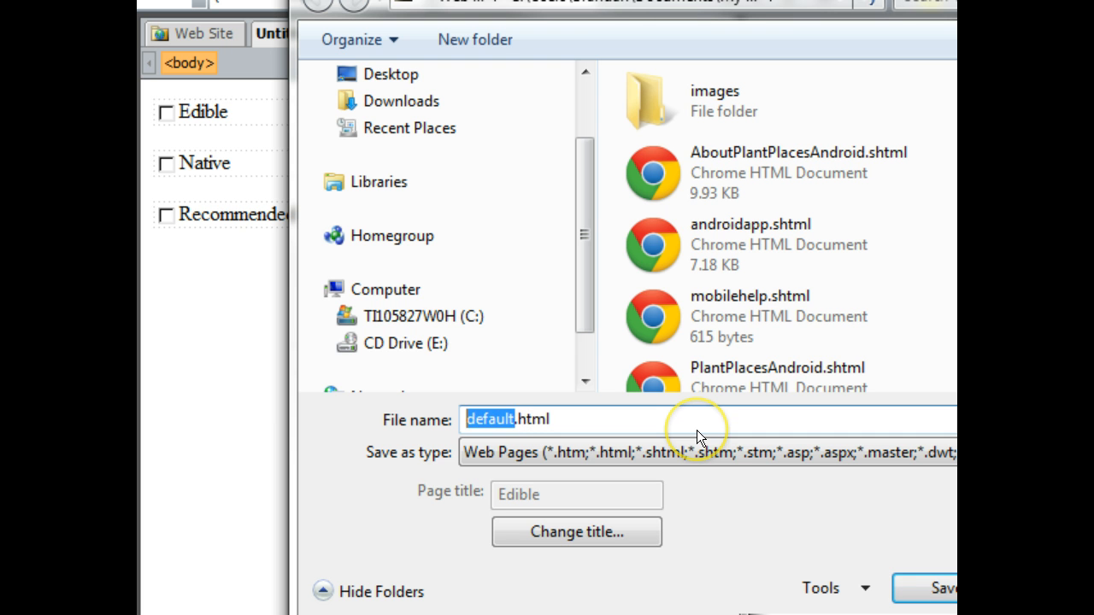
{"action": "type", "text": "storyboard"}
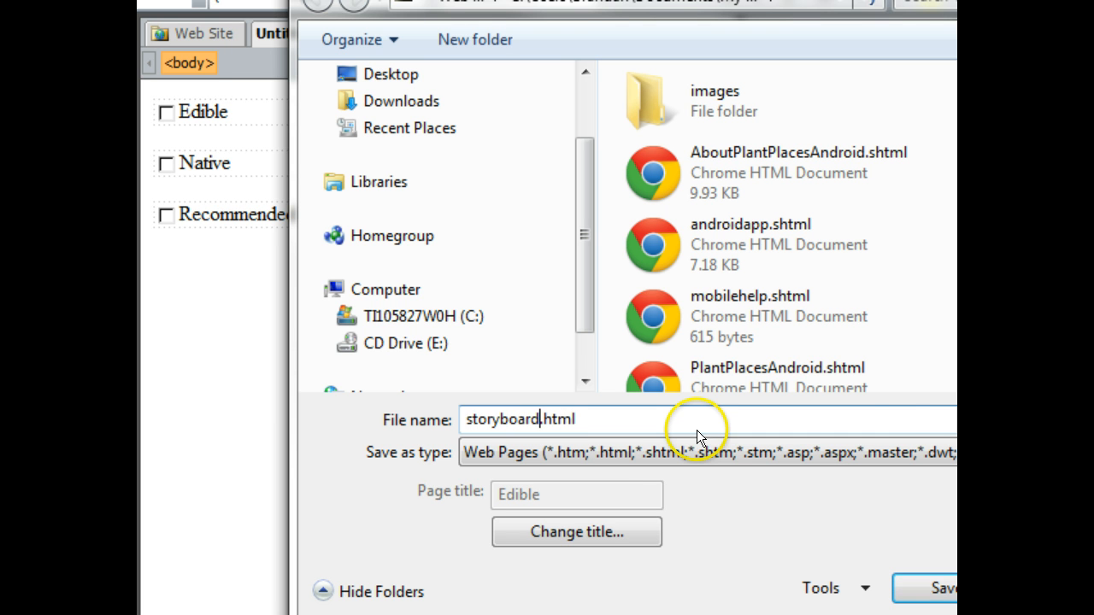
{"action": "left_click", "coordinate": [936, 588]}
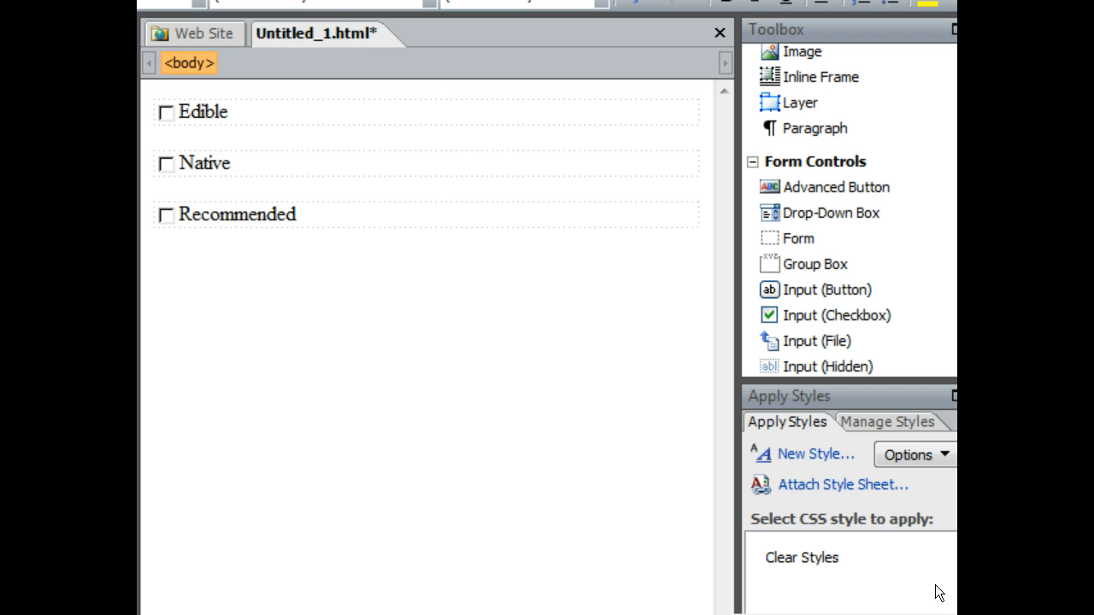
Step: Add an input button below the checkboxes and a text line reading Something beneath it
{"action": "left_click_drag", "start_coordinate": [823, 296], "coordinate": [259, 285]}
{"action": "left_click", "coordinate": [435, 342]}
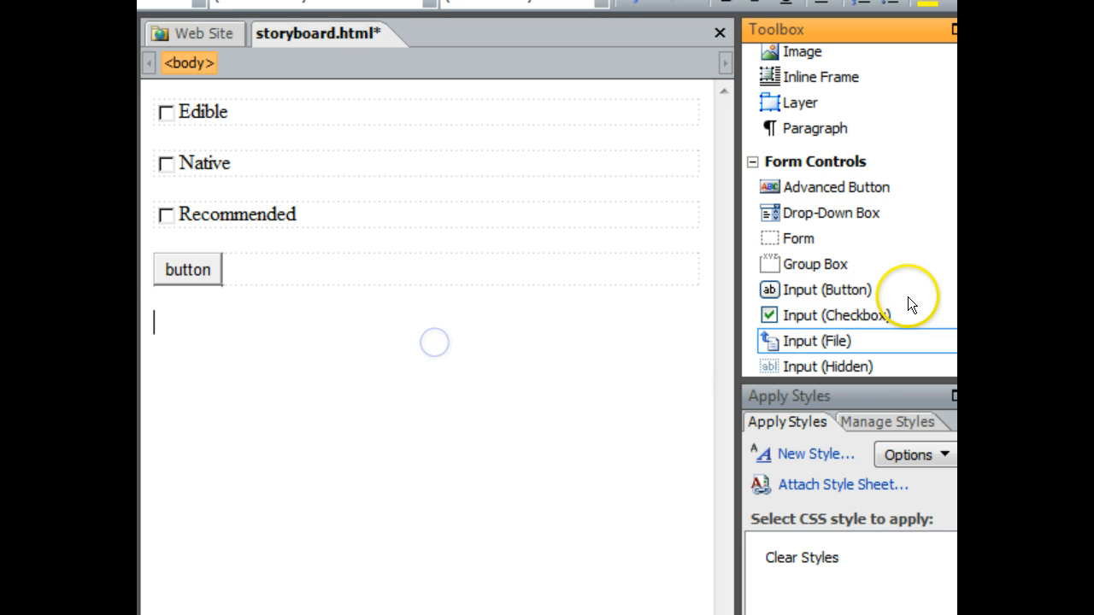
{"action": "scroll", "coordinate": [931, 289], "scroll_direction": "down", "scroll_amount": 4}
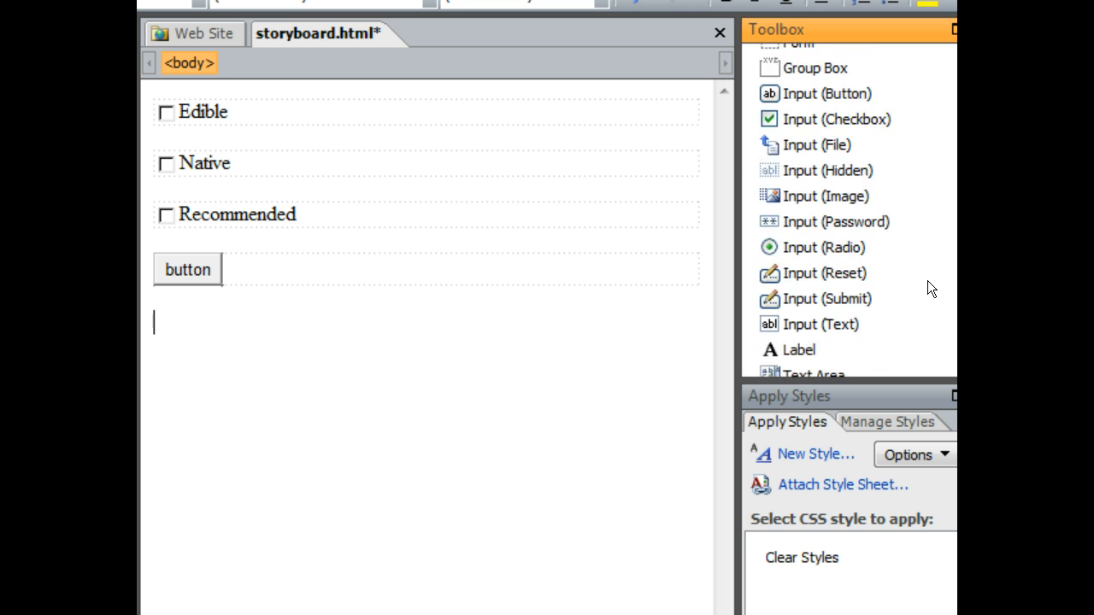
{"action": "scroll", "coordinate": [931, 289], "scroll_direction": "up", "scroll_amount": 2}
{"action": "scroll", "coordinate": [928, 289], "scroll_direction": "up", "scroll_amount": 6}
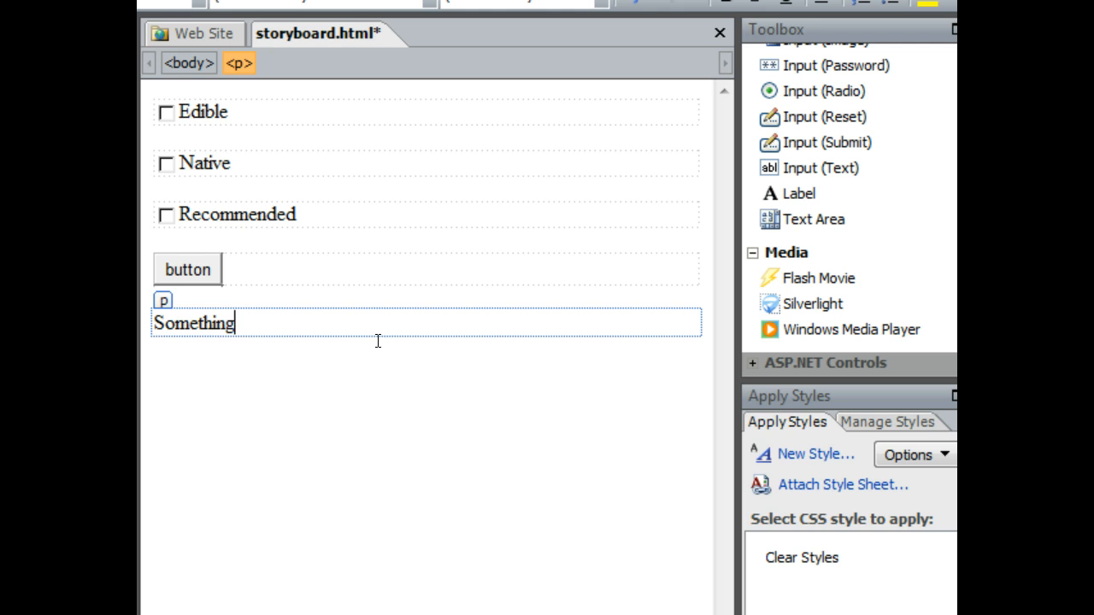
Step: Hyperlink the Something text to androidapp.shtml
{"action": "key", "text": "shift+Home"}
{"action": "right_click", "coordinate": [203, 320]}
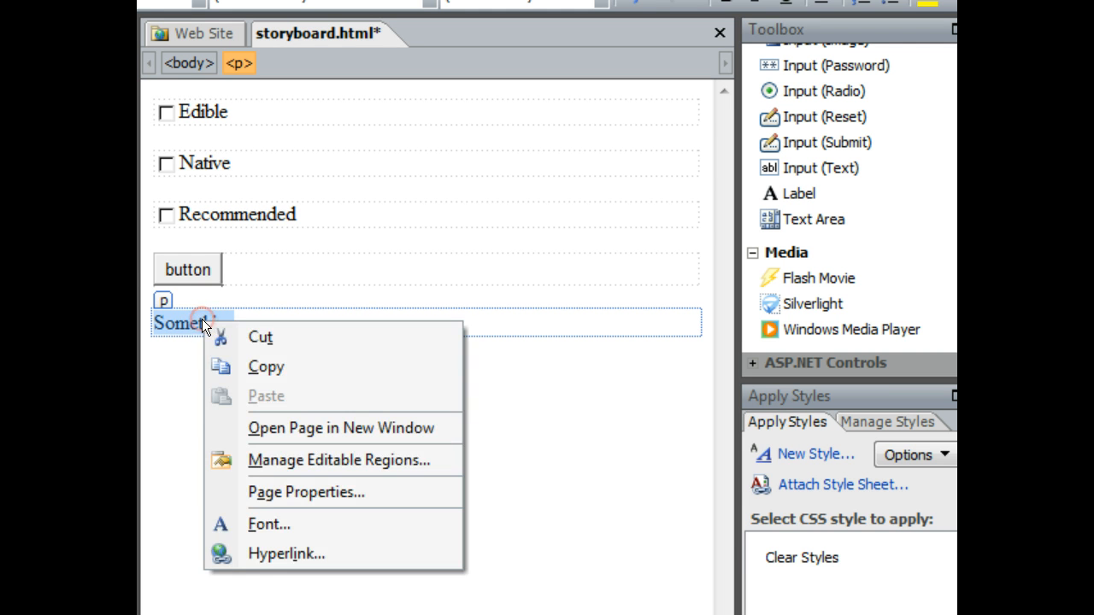
{"action": "left_click", "coordinate": [264, 553]}
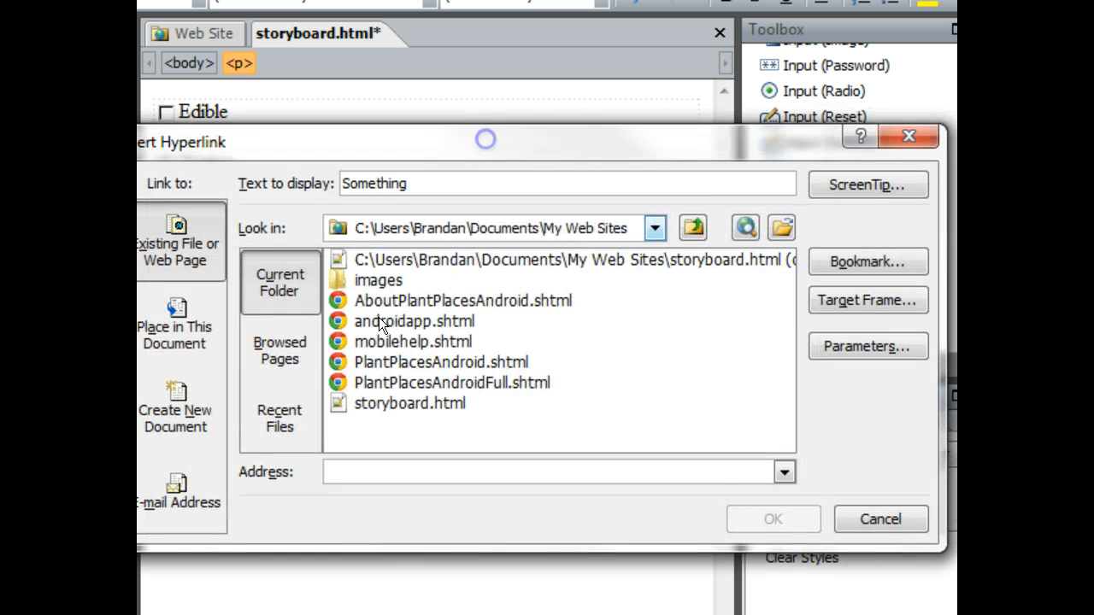
{"action": "left_click", "coordinate": [383, 323]}
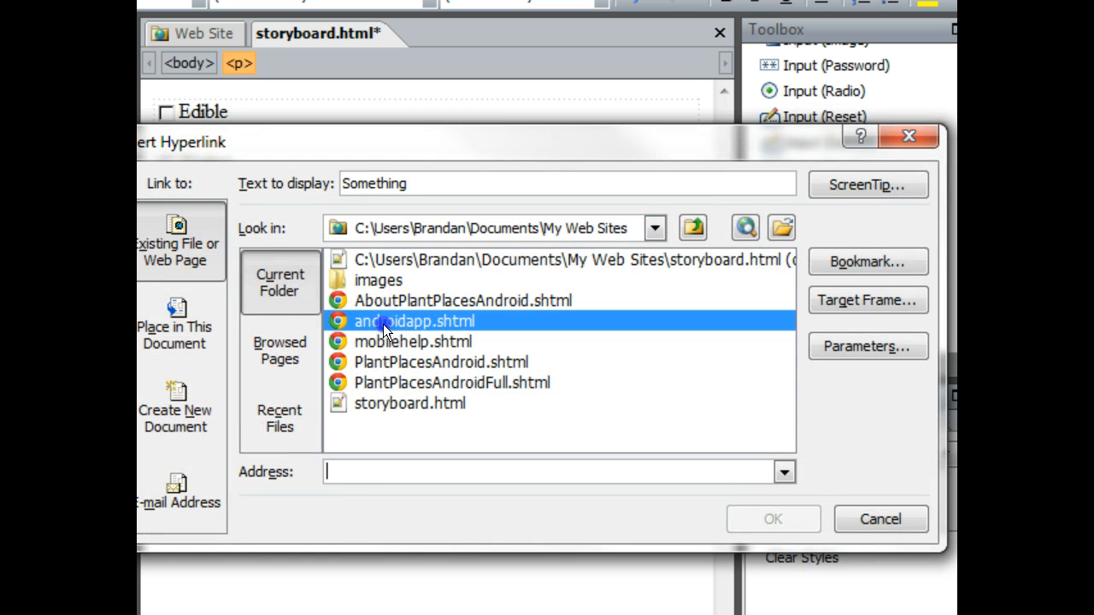
{"action": "left_click", "coordinate": [793, 522]}
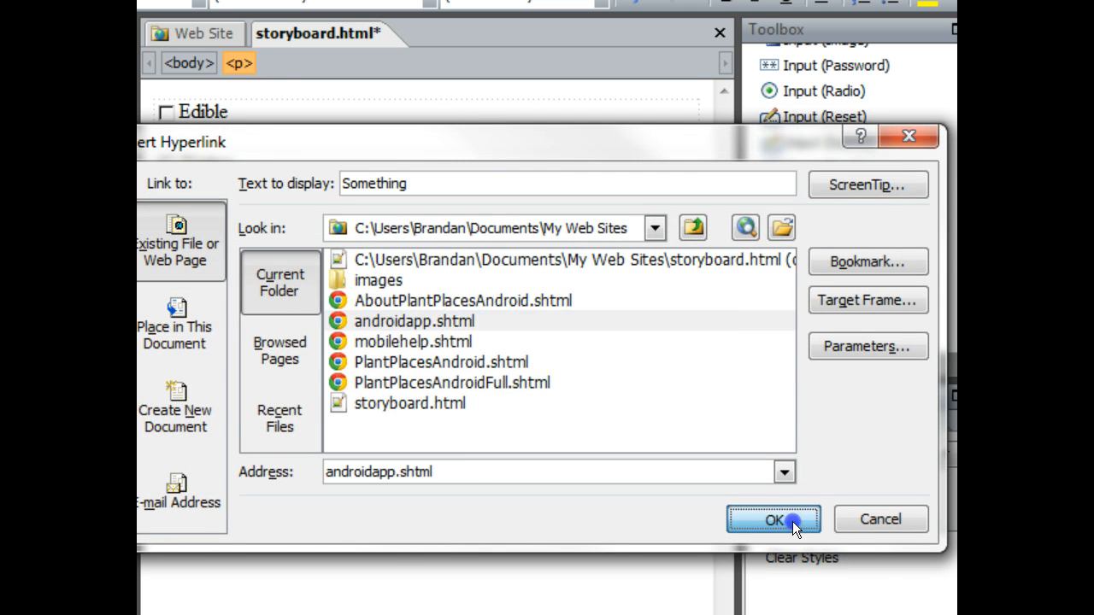
{"action": "left_click", "coordinate": [238, 440]}
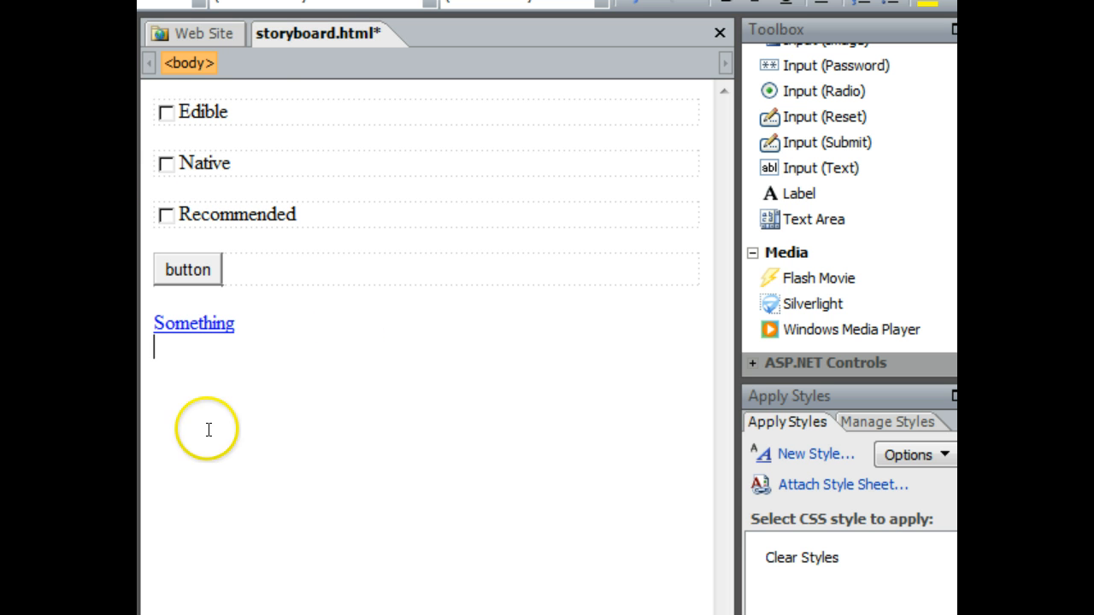
Step: Follow the Something link to open androidapp.shtml and browse through that page before returning to storyboard.html
{"action": "left_click", "coordinate": [199, 321]}
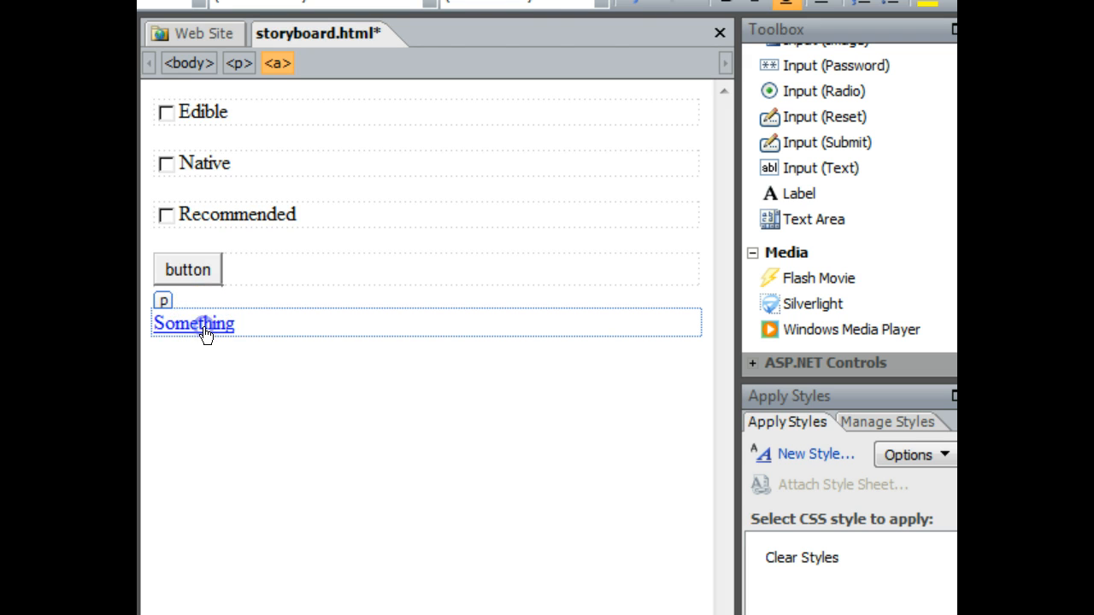
{"action": "left_click", "coordinate": [203, 328], "text": "ctrl"}
{"action": "scroll", "coordinate": [293, 332], "scroll_direction": "down", "scroll_amount": 6}
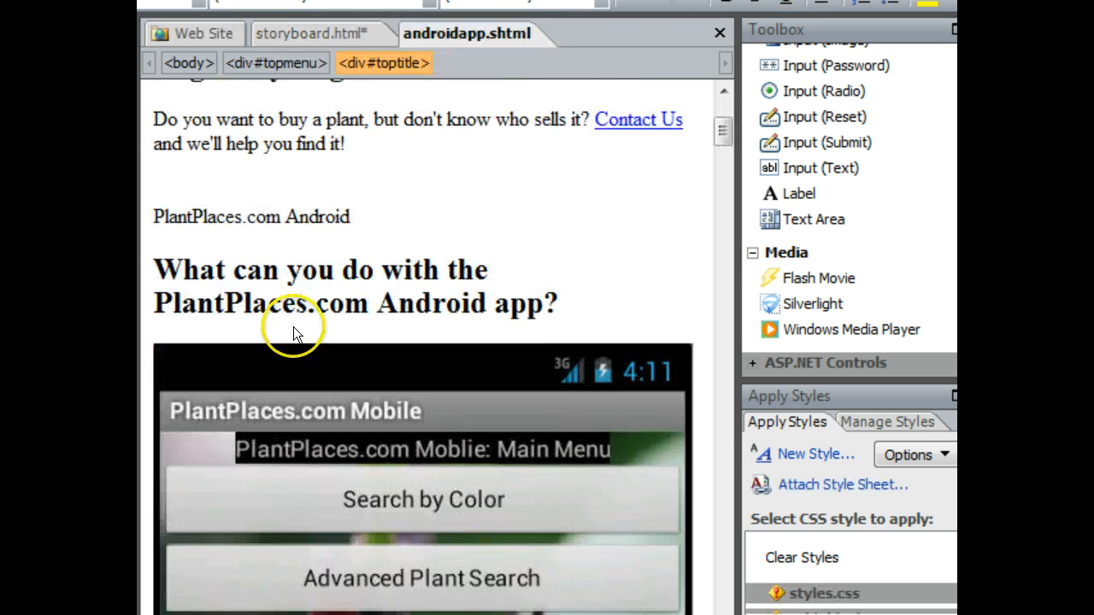
{"action": "scroll", "coordinate": [294, 327], "scroll_direction": "down", "scroll_amount": 20}
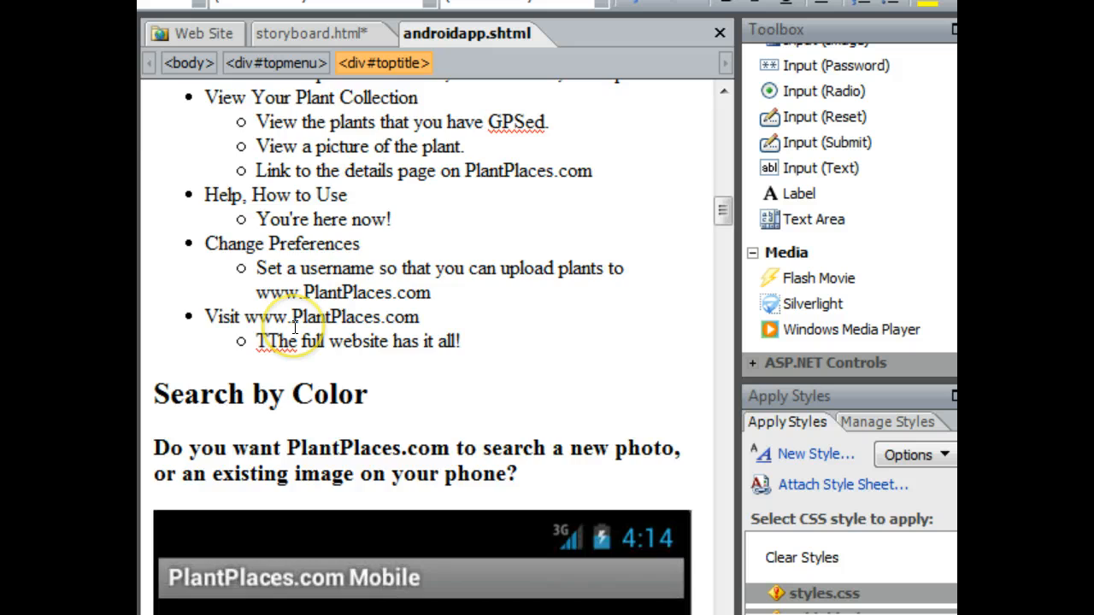
{"action": "scroll", "coordinate": [293, 327], "scroll_direction": "up", "scroll_amount": 20}
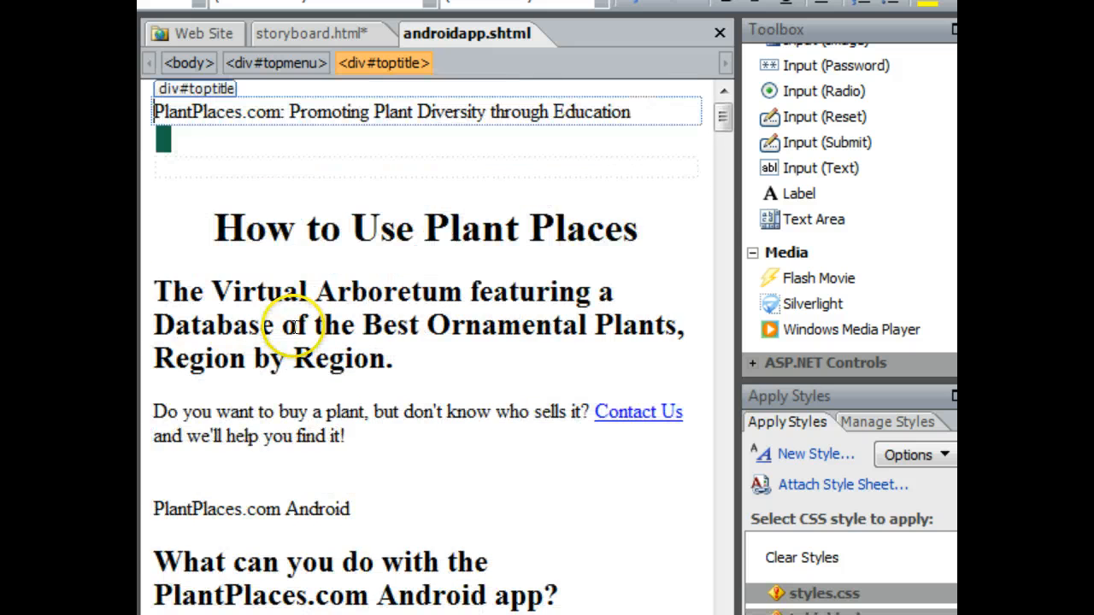
{"action": "left_click", "coordinate": [326, 33]}
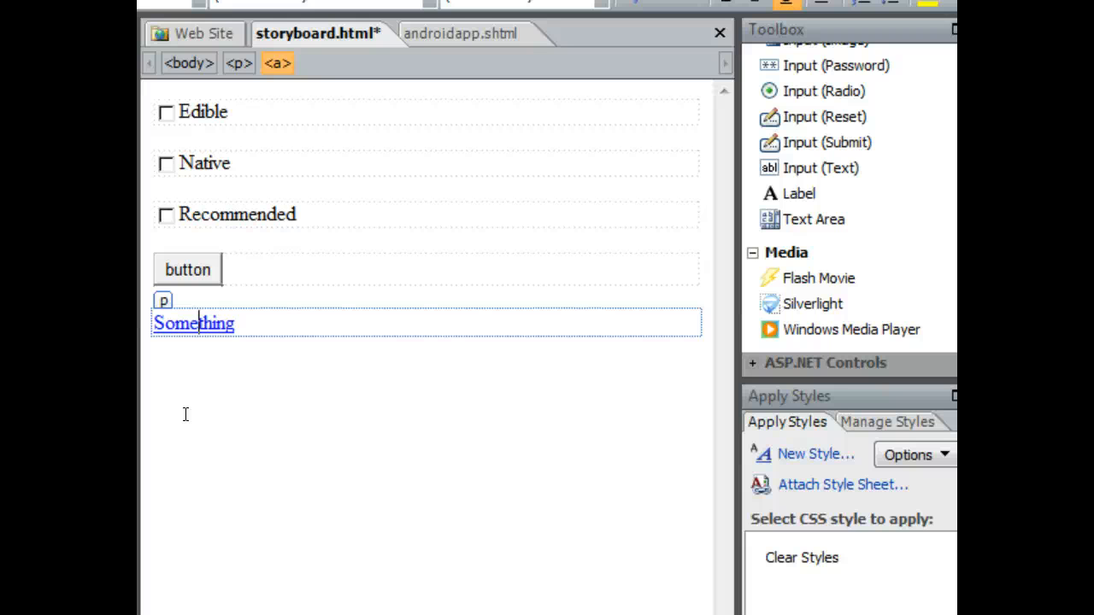
Step: Switch to the Android emulator's plant search screen and set the Category to Evergreen
{"action": "left_click", "coordinate": [199, 323]}
{"action": "left_click_drag", "start_coordinate": [1093, 0], "coordinate": [458, 0]}
{"action": "left_click", "coordinate": [674, 399]}
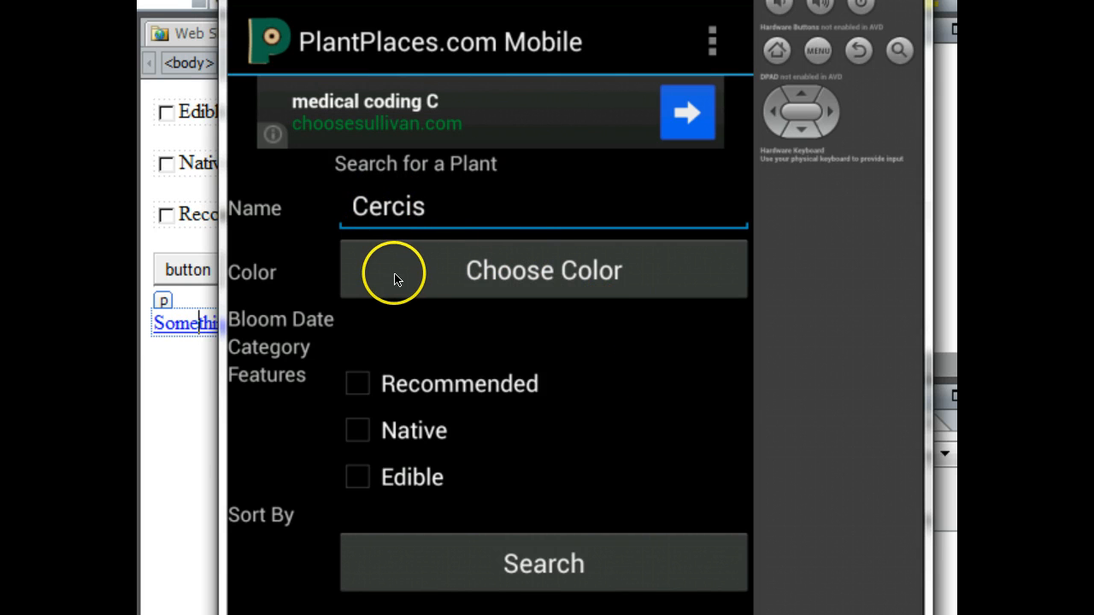
{"action": "left_click", "coordinate": [312, 331]}
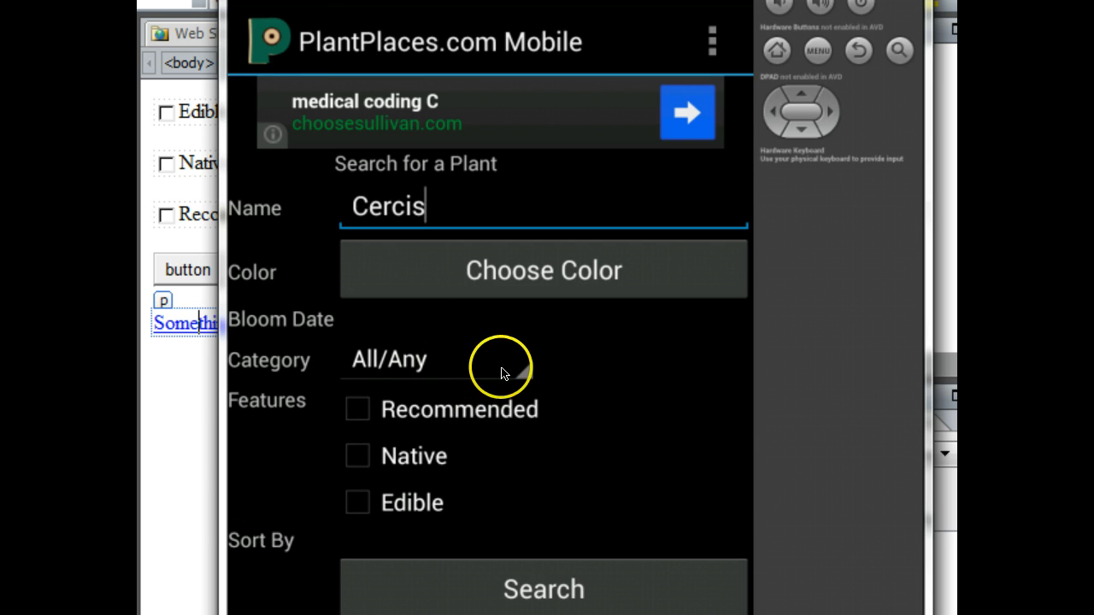
{"action": "left_click", "coordinate": [524, 374]}
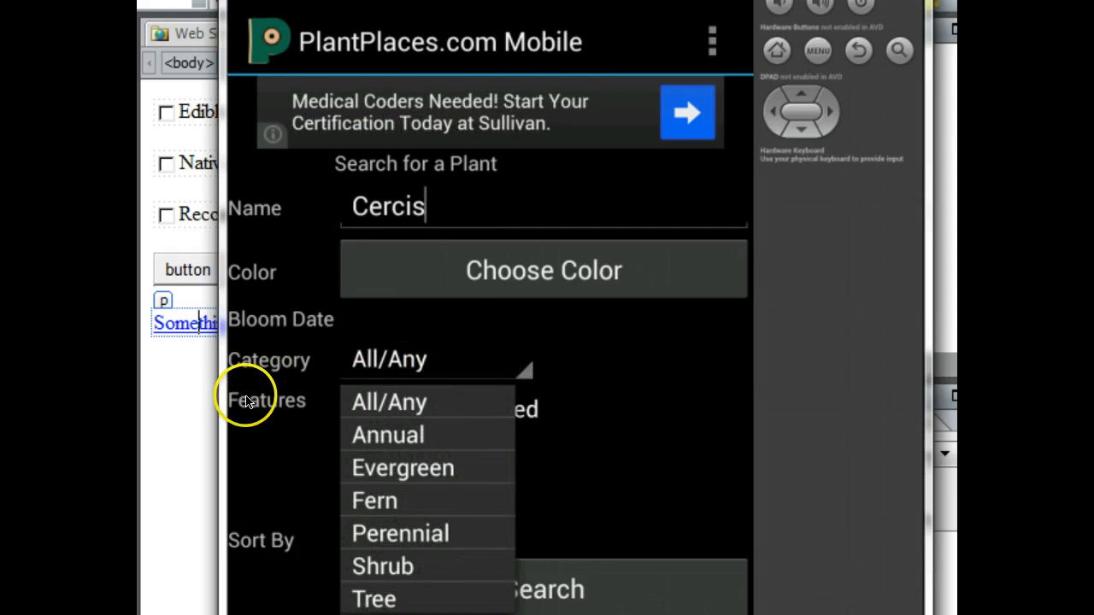
{"action": "left_click", "coordinate": [376, 470]}
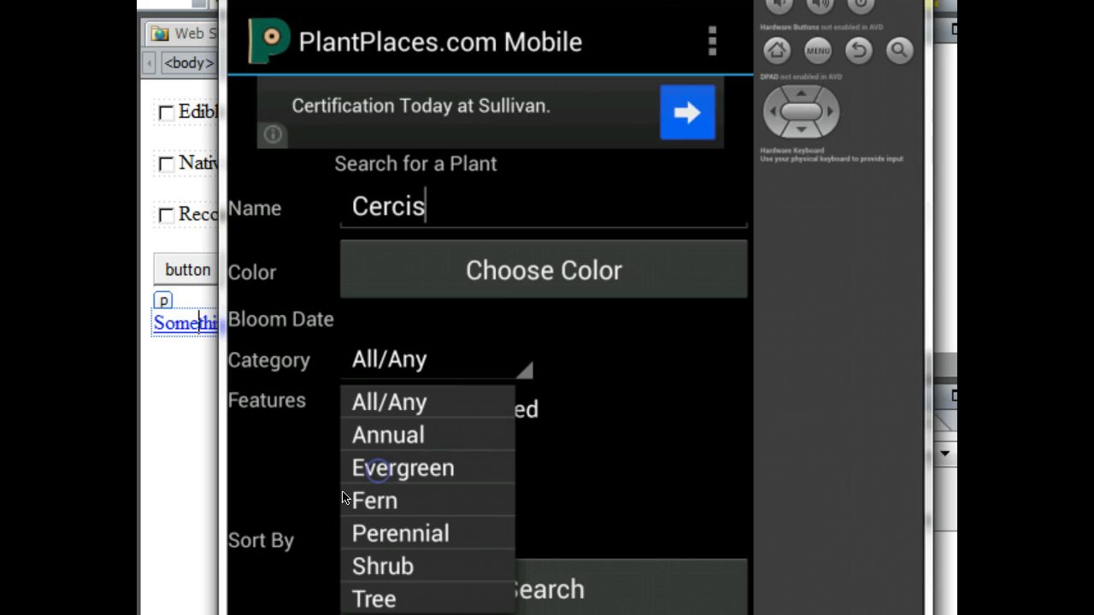
Step: Set the search's Sort By option to Latin Name and leave the Android emulator
{"action": "left_click", "coordinate": [281, 534]}
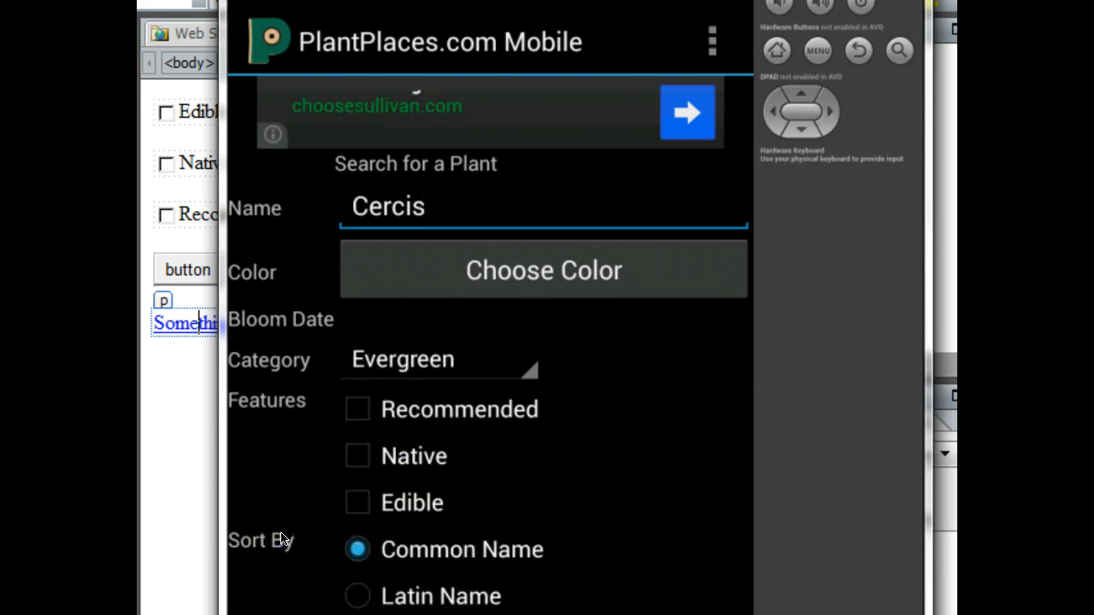
{"action": "left_click", "coordinate": [351, 605]}
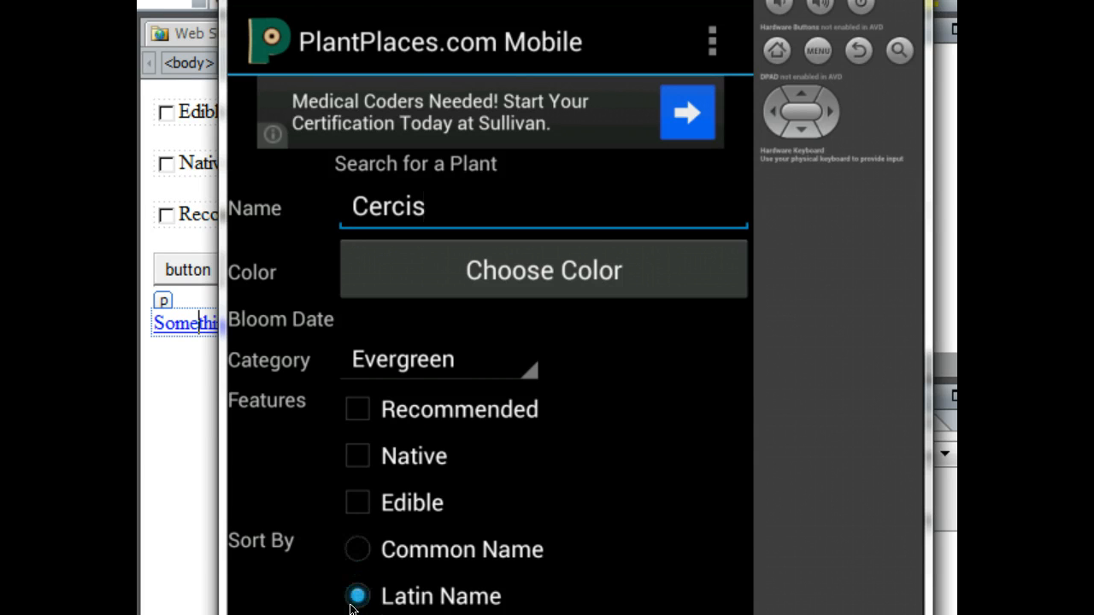
{"action": "left_click", "coordinate": [827, 0]}
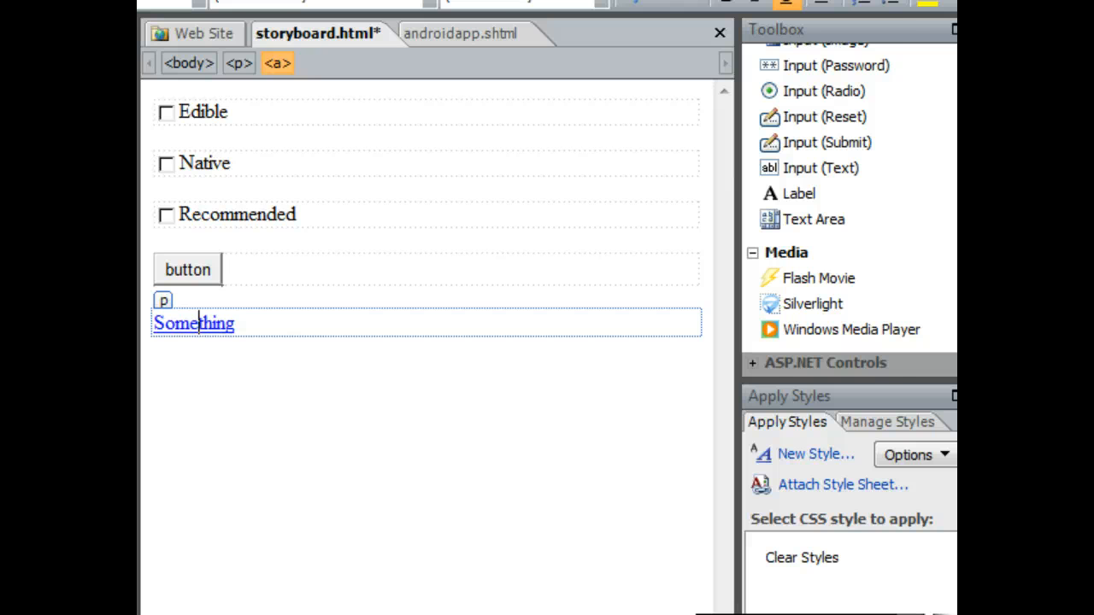
Step: Bring up the Windows Phone emulator and open the GPS A PLANT screen
{"action": "left_click", "coordinate": [774, 614]}
{"action": "left_click_drag", "start_coordinate": [754, 0], "coordinate": [721, 24]}
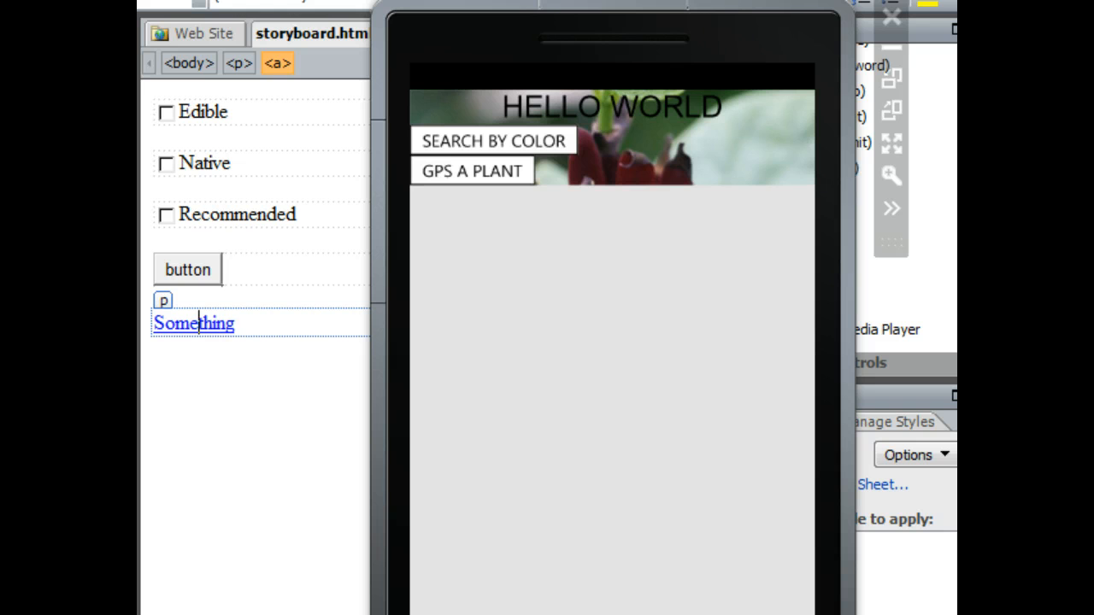
{"action": "left_click", "coordinate": [473, 169]}
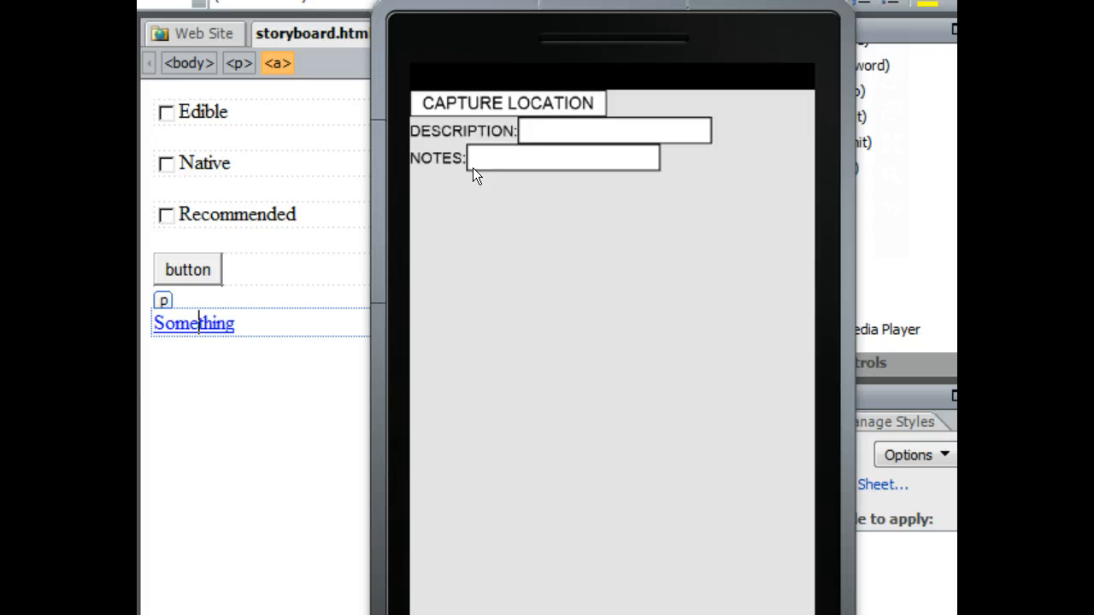
Step: Enter fdhy in the NOTES field with the on-screen keyboard
{"action": "left_click", "coordinate": [645, 167]}
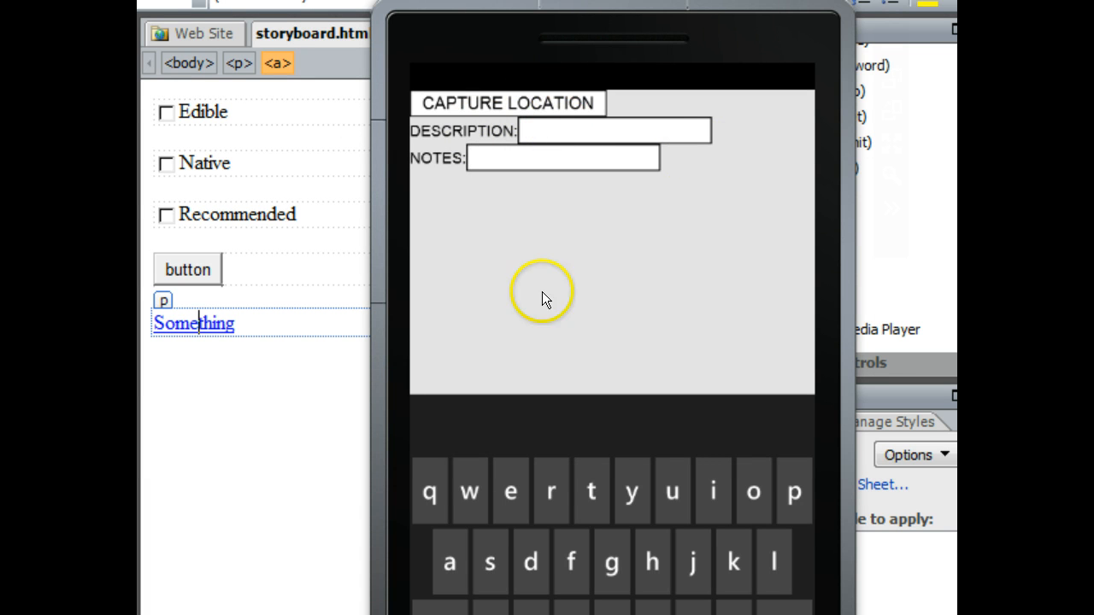
{"action": "left_click", "coordinate": [566, 569]}
{"action": "left_click", "coordinate": [530, 556]}
{"action": "left_click", "coordinate": [650, 555]}
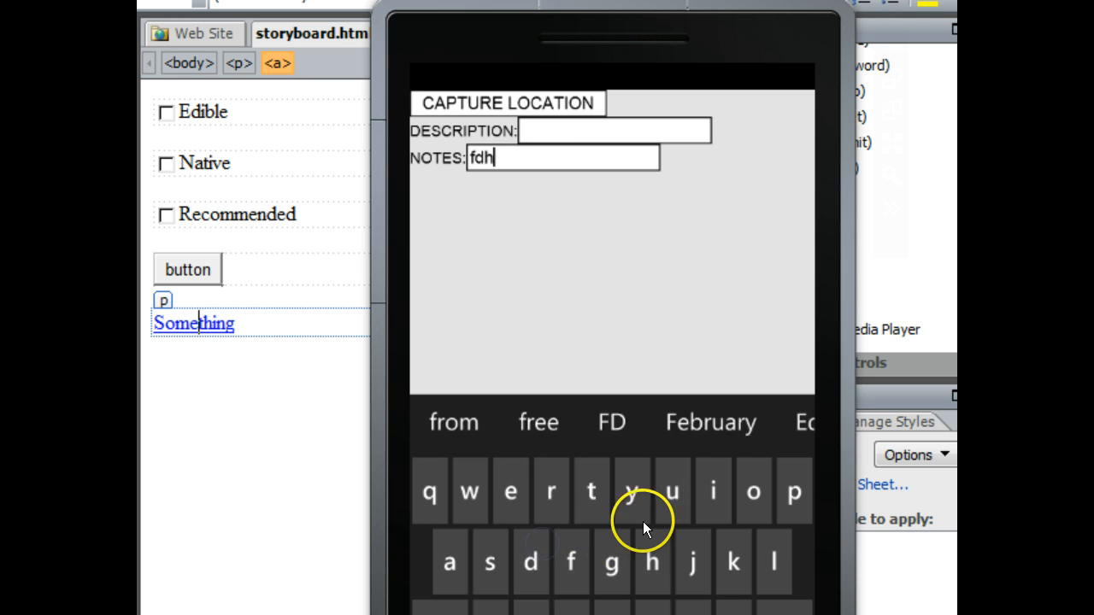
{"action": "left_click", "coordinate": [642, 521]}
Step: Enter ffdfr in the DESCRIPTION field with the on-screen keyboard
{"action": "left_click", "coordinate": [554, 124]}
{"action": "left_click", "coordinate": [582, 564]}
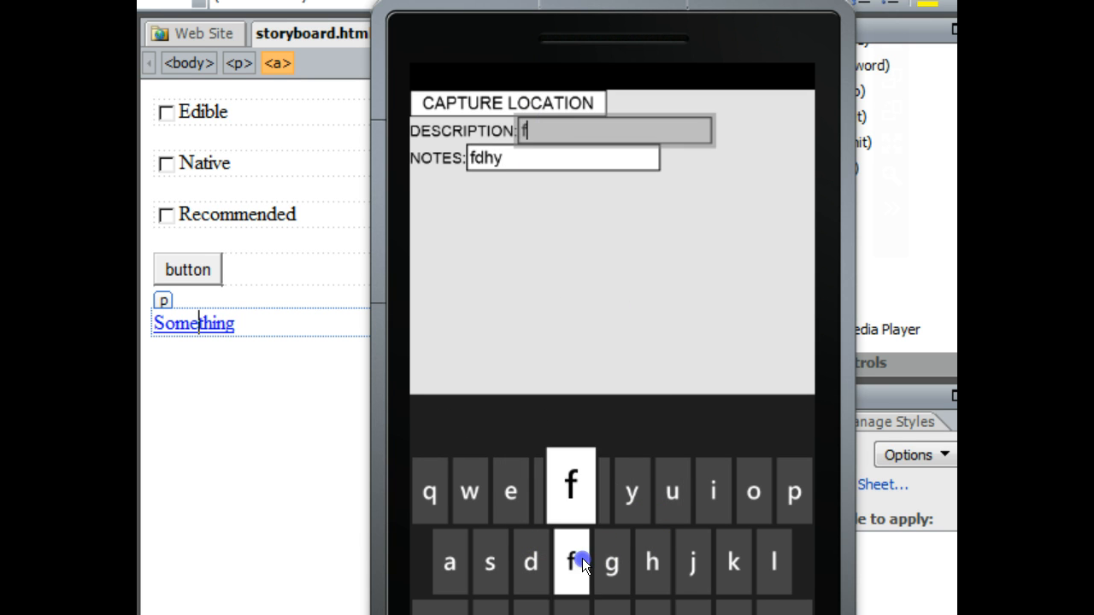
{"action": "left_click", "coordinate": [582, 564]}
{"action": "left_click", "coordinate": [517, 555]}
{"action": "left_click", "coordinate": [579, 548]}
{"action": "left_click", "coordinate": [551, 494]}
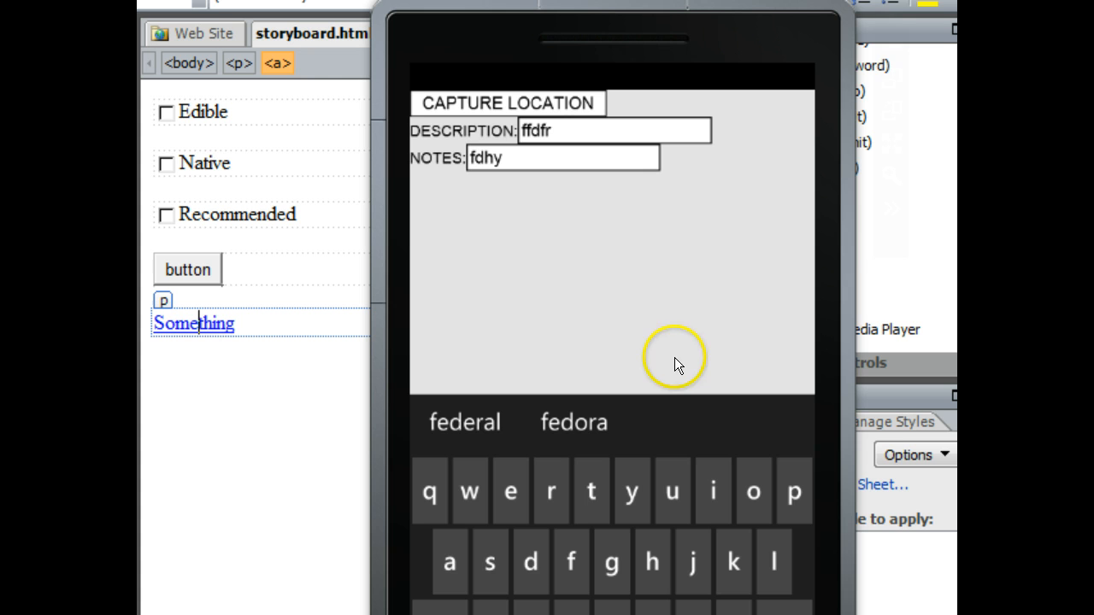
Step: Choose FROM PHOTO LIBRARY on the phone and pick the waterfall picture from album 7
{"action": "left_click_drag", "start_coordinate": [740, 20], "coordinate": [779, 0]}
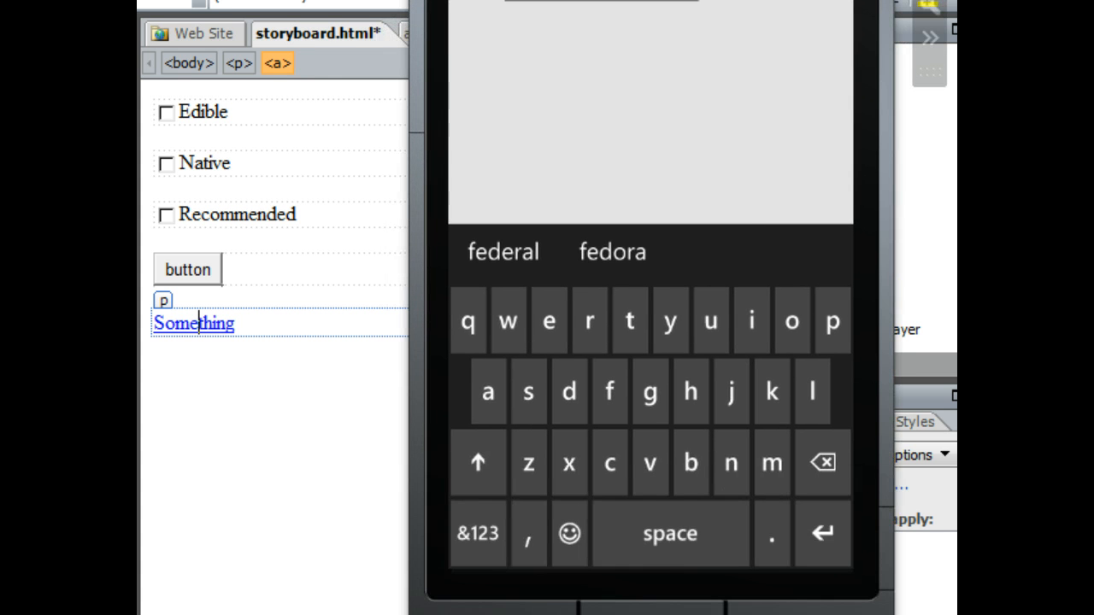
{"action": "left_click", "coordinate": [506, 614]}
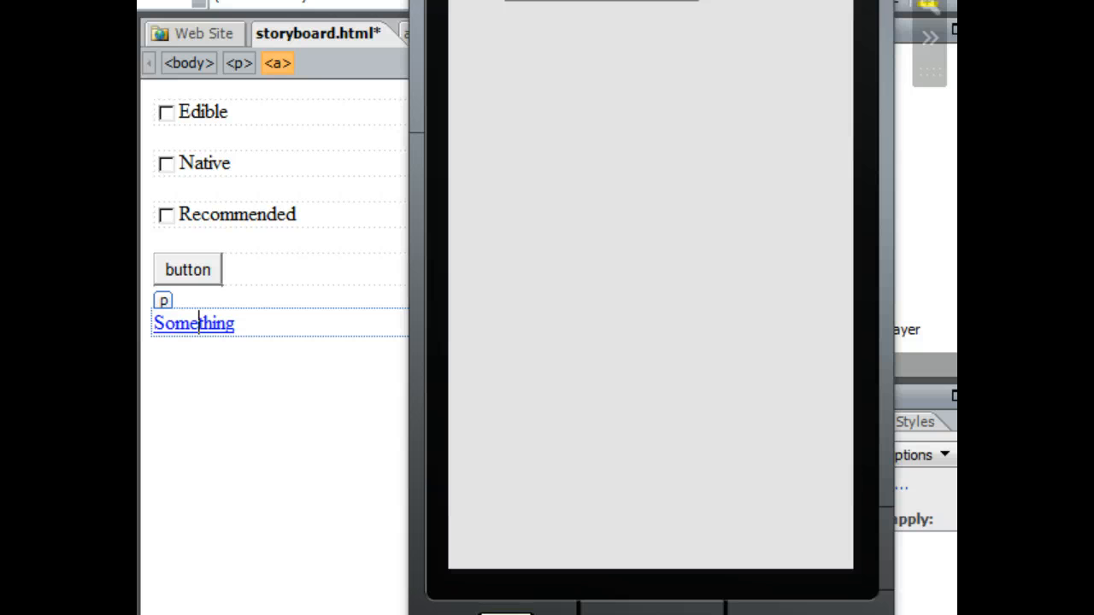
{"action": "left_click_drag", "start_coordinate": [551, 1], "coordinate": [867, 36]}
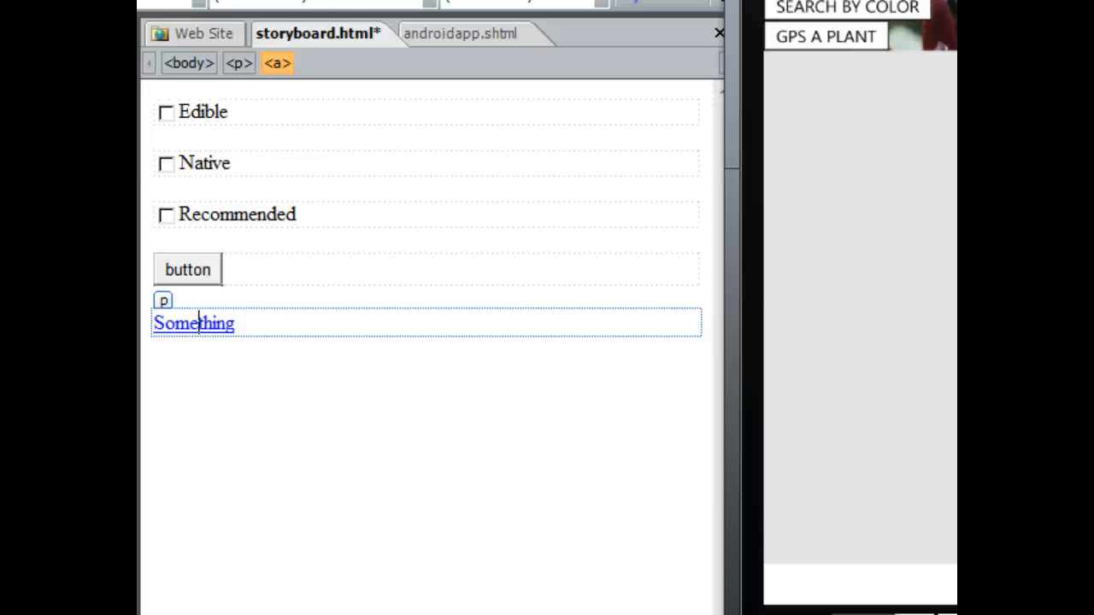
{"action": "left_click", "coordinate": [883, 9]}
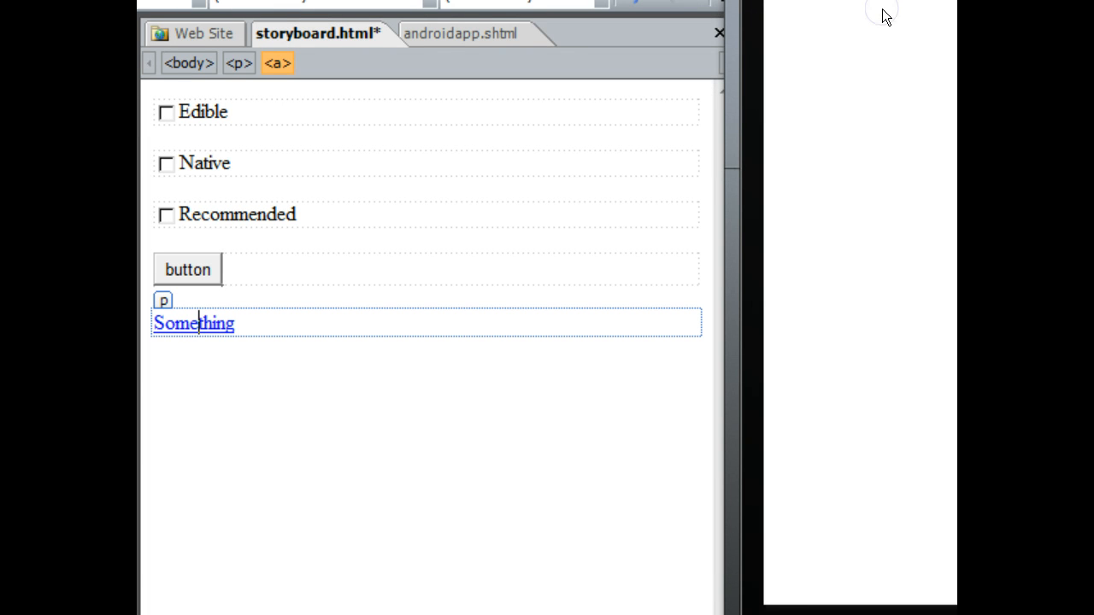
{"action": "left_click_drag", "start_coordinate": [956, 1], "coordinate": [631, 0]}
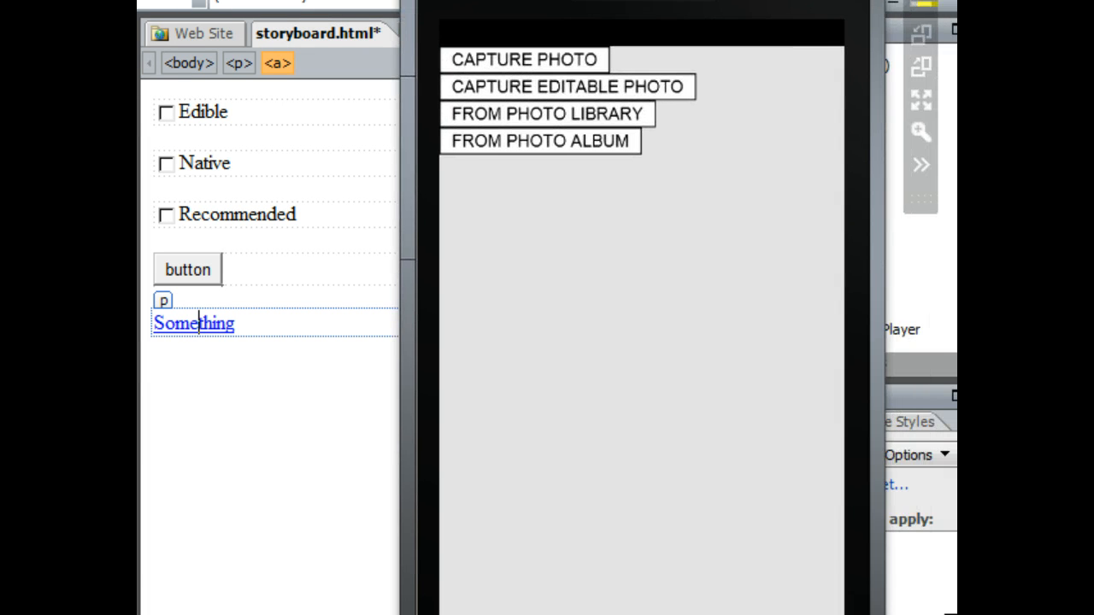
{"action": "left_click", "coordinate": [564, 112]}
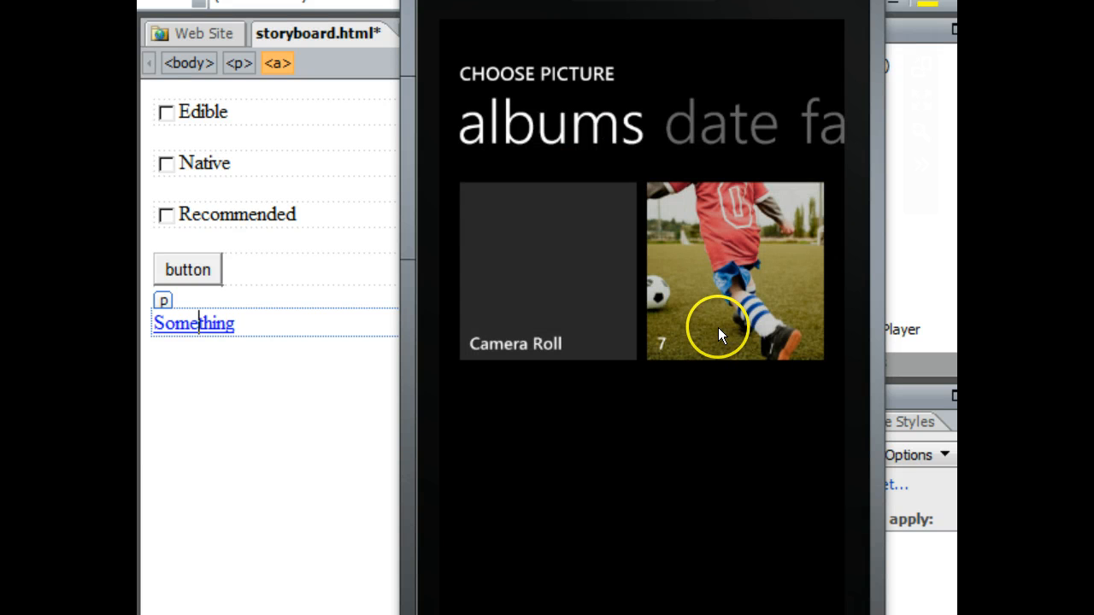
{"action": "left_click", "coordinate": [720, 334]}
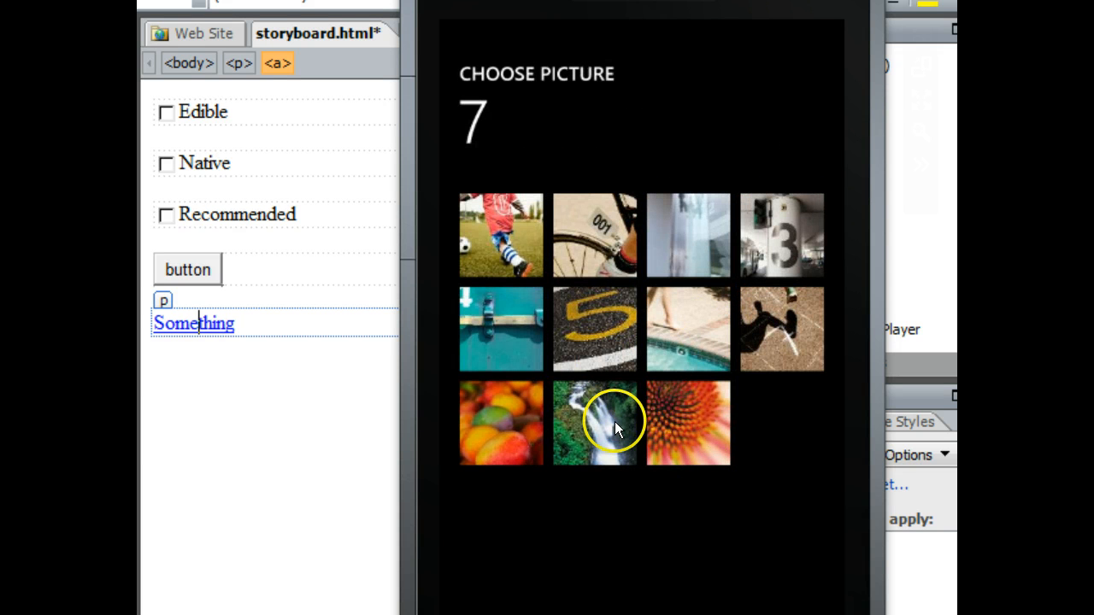
{"action": "left_click", "coordinate": [674, 427]}
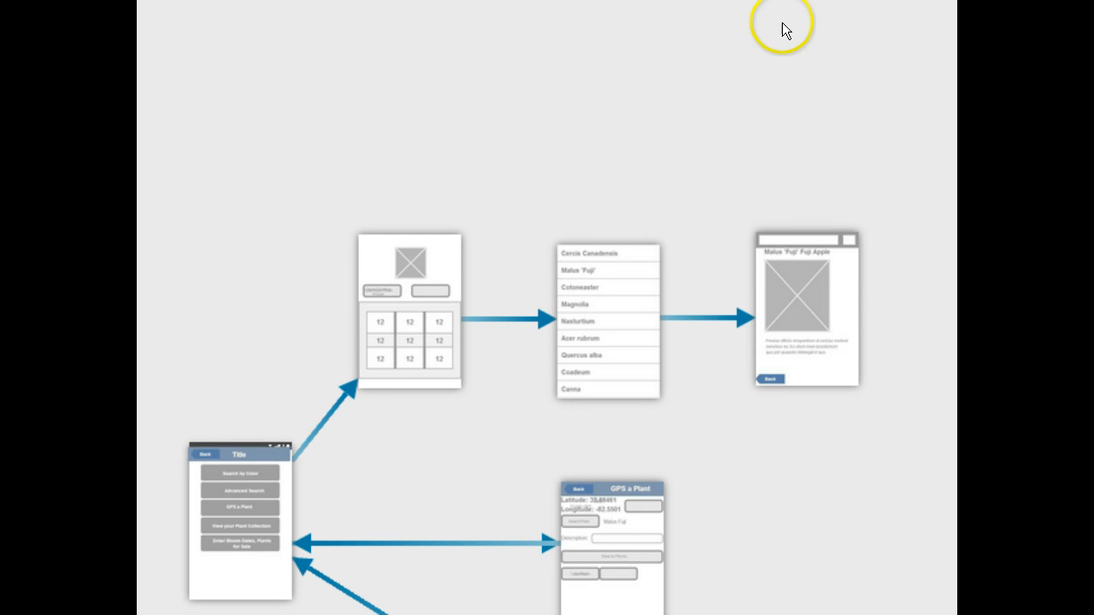
Step: Pan across the online storyboard flow diagram and open the Email option in its Share panel
{"action": "left_click_drag", "start_coordinate": [570, 170], "coordinate": [583, 37]}
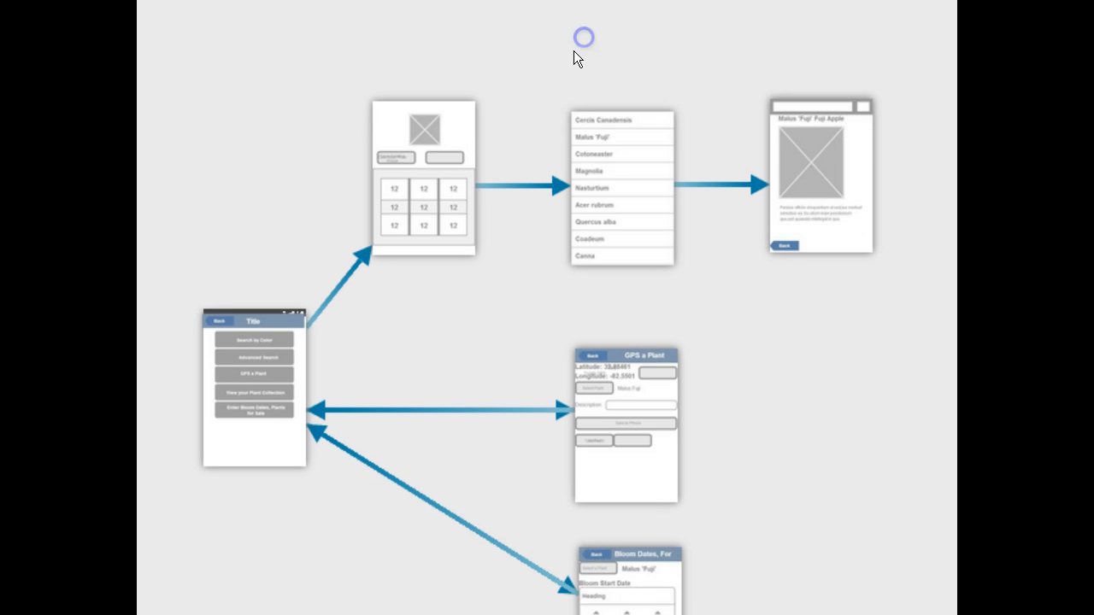
{"action": "left_click_drag", "start_coordinate": [204, 162], "coordinate": [236, 106]}
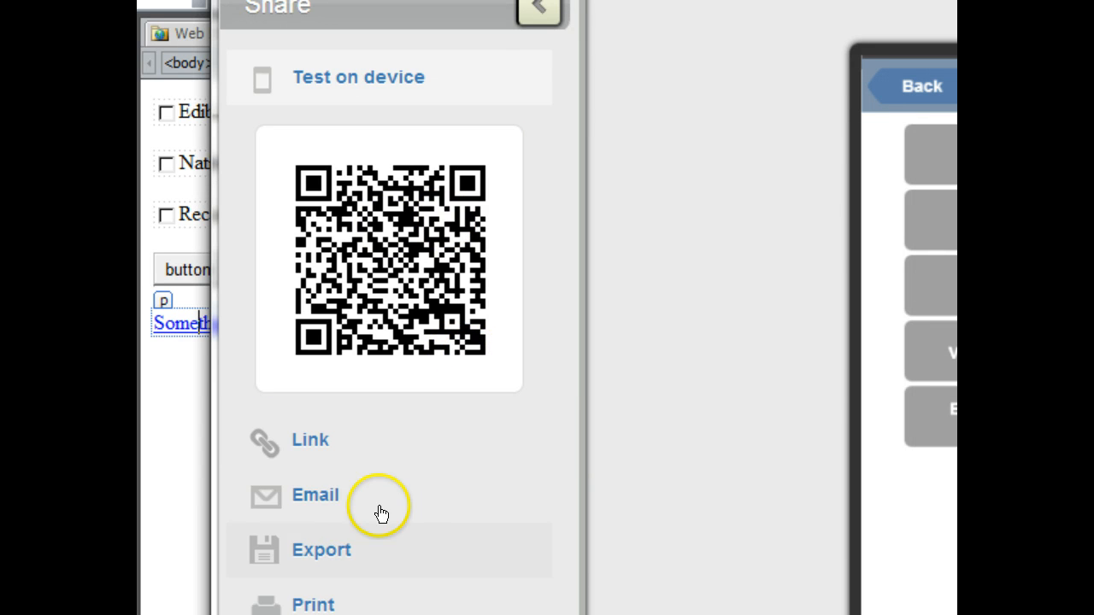
{"action": "left_click", "coordinate": [333, 550]}
{"action": "left_click", "coordinate": [333, 504]}
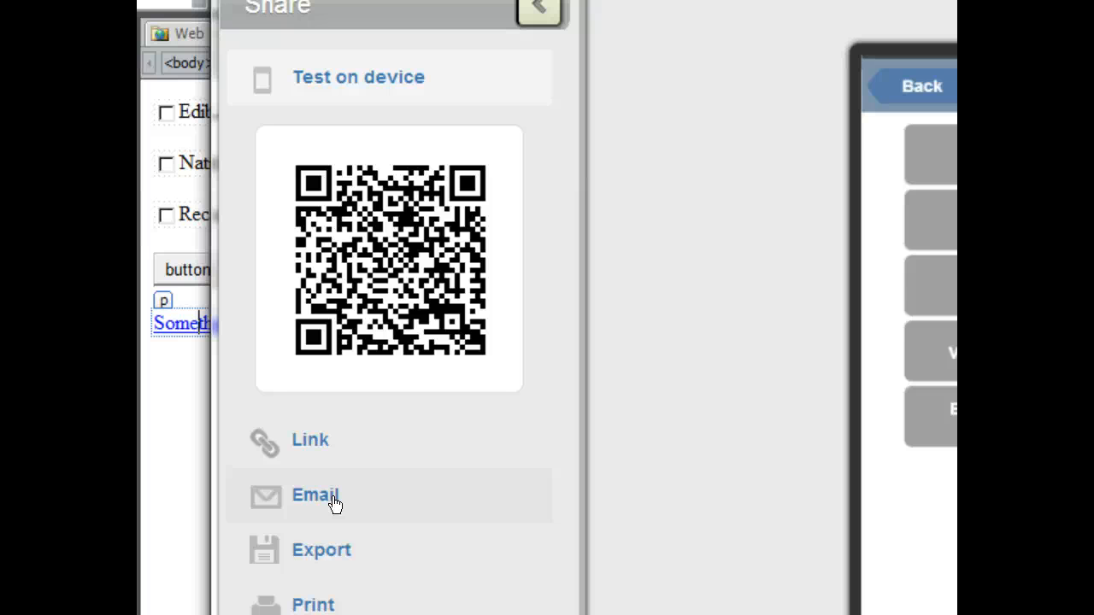
{"action": "left_click", "coordinate": [333, 505]}
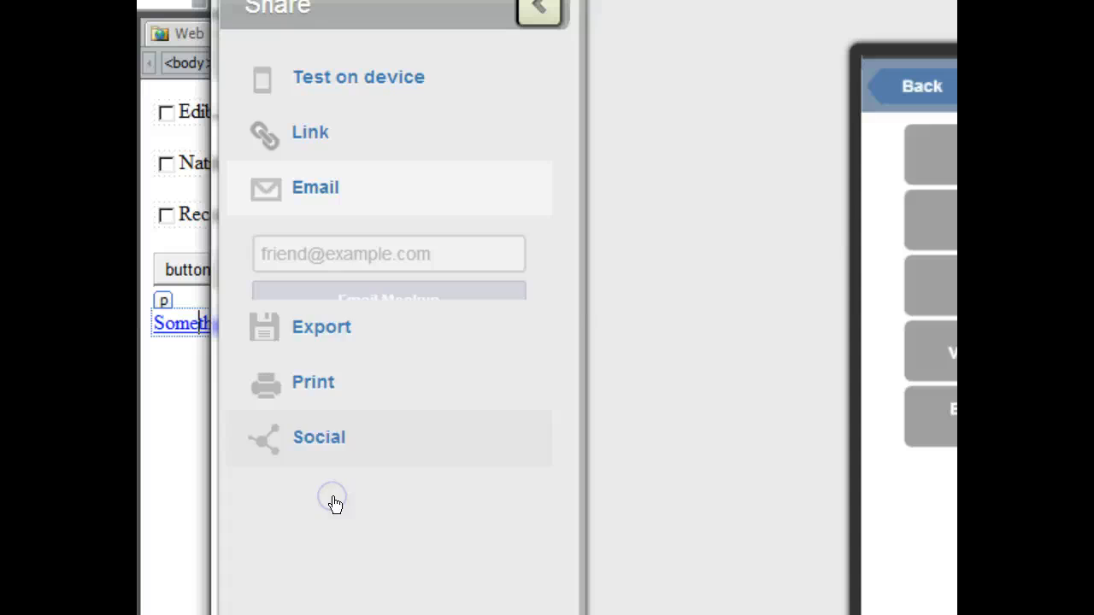
Step: Email the mockup to a recipient's e-mail address and close the Share panel
{"action": "left_click", "coordinate": [306, 246]}
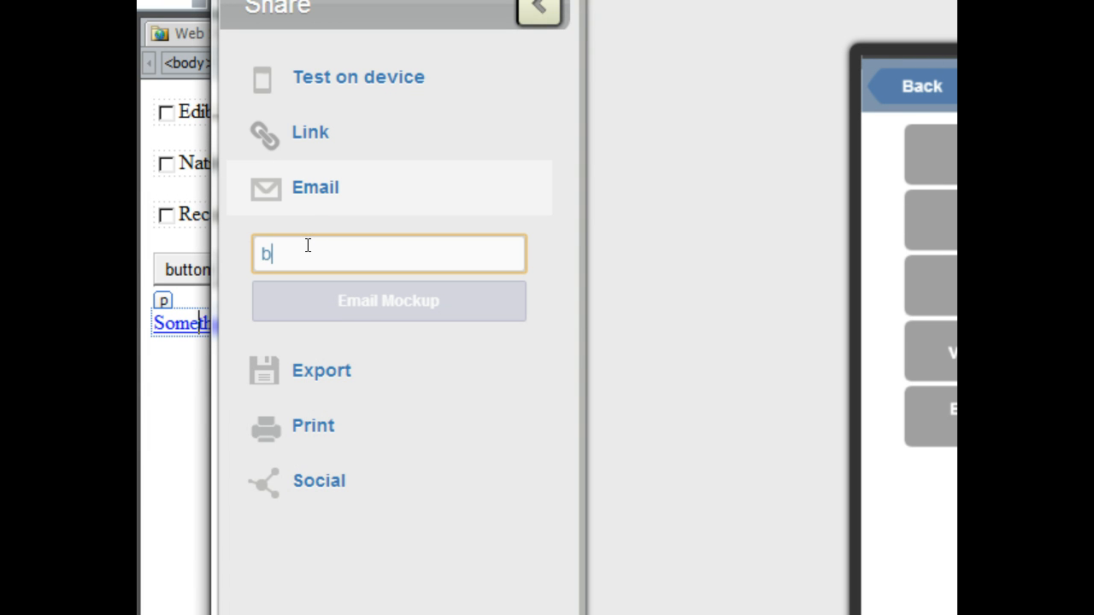
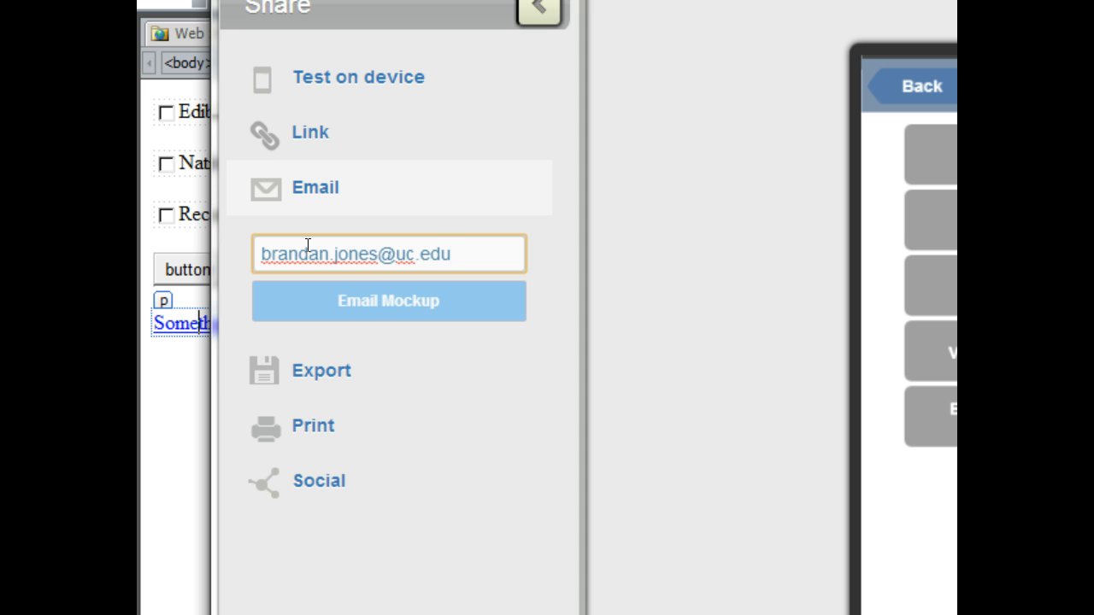
{"action": "left_click", "coordinate": [342, 293]}
{"action": "left_click", "coordinate": [408, 186]}
{"action": "left_click", "coordinate": [539, 10]}
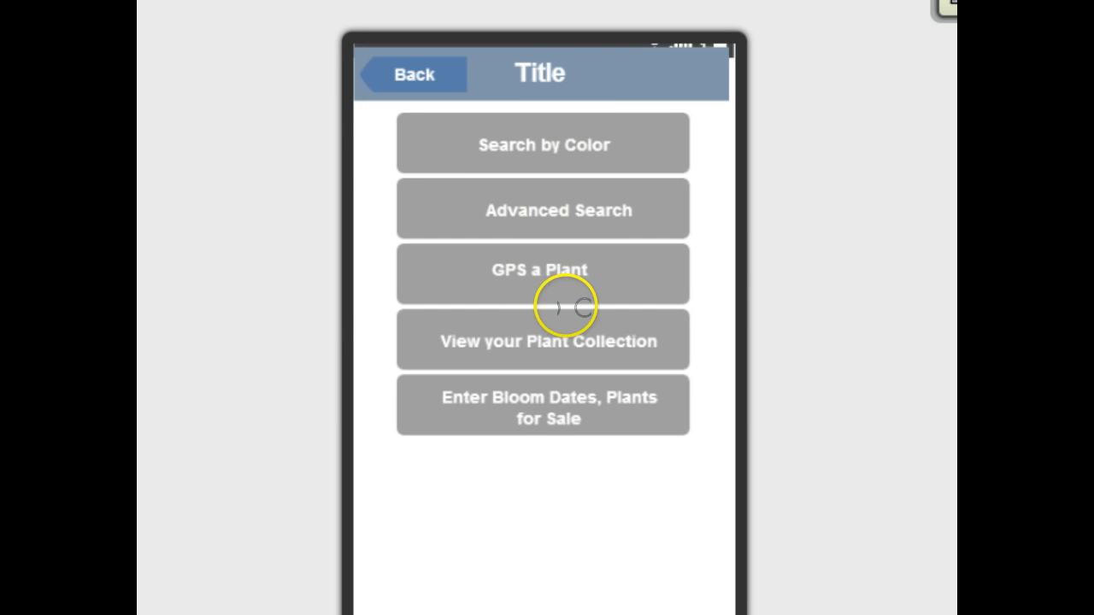
Step: Preview the Enter Bloom Dates screen, try its Select a Plant control, and go back
{"action": "left_click", "coordinate": [575, 400]}
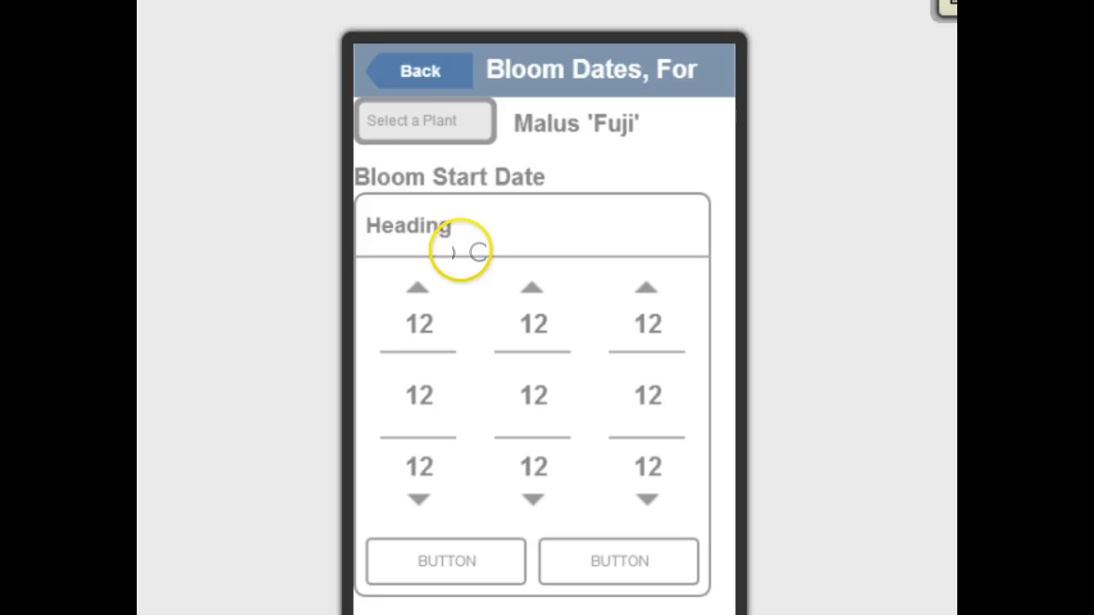
{"action": "left_click", "coordinate": [435, 121]}
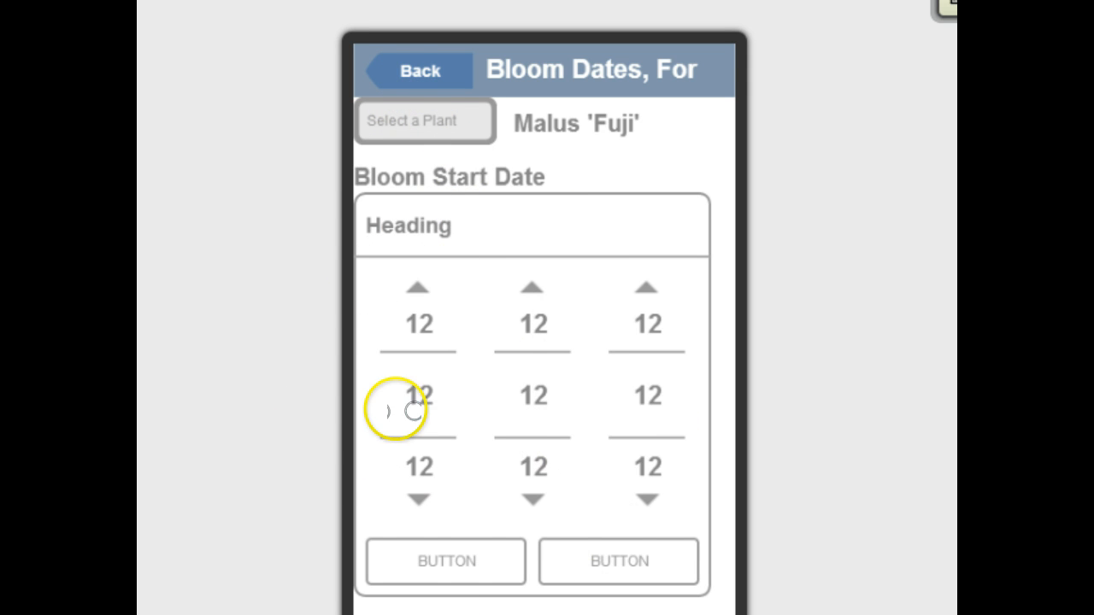
{"action": "left_click", "coordinate": [407, 71]}
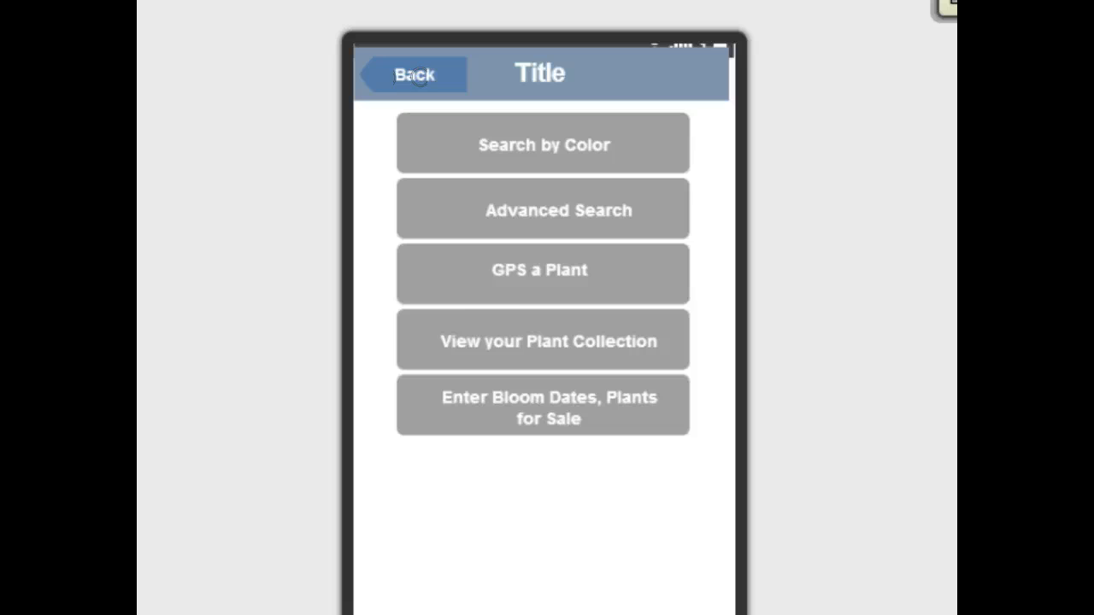
Step: Preview the GPS a Plant screen, trying Toggle GPS, Description, Save to Phone and Upload, then go back
{"action": "left_click", "coordinate": [578, 282]}
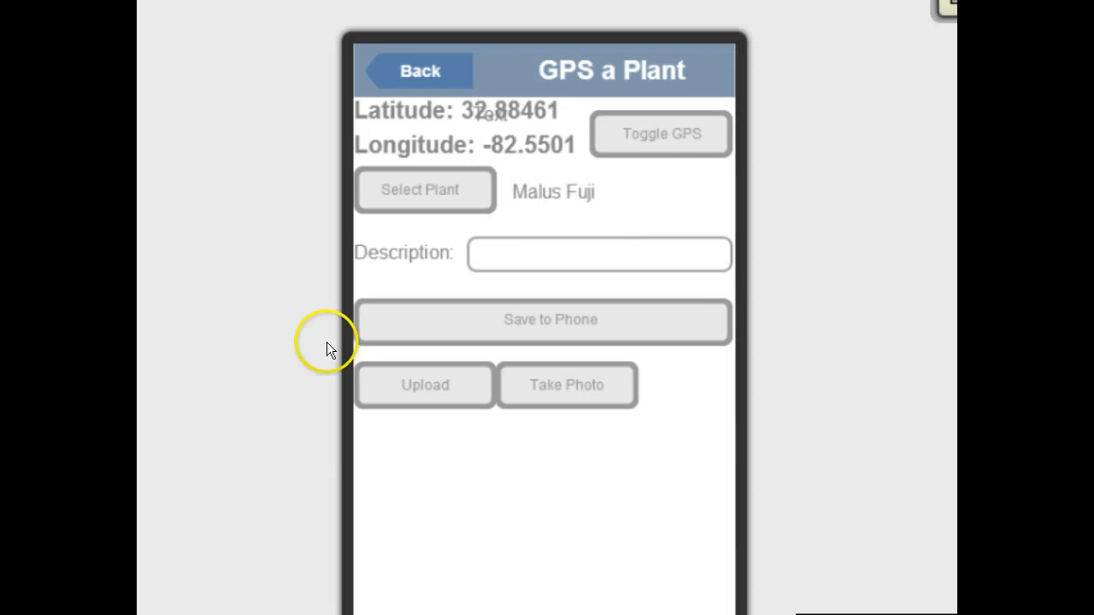
{"action": "left_click", "coordinate": [666, 129]}
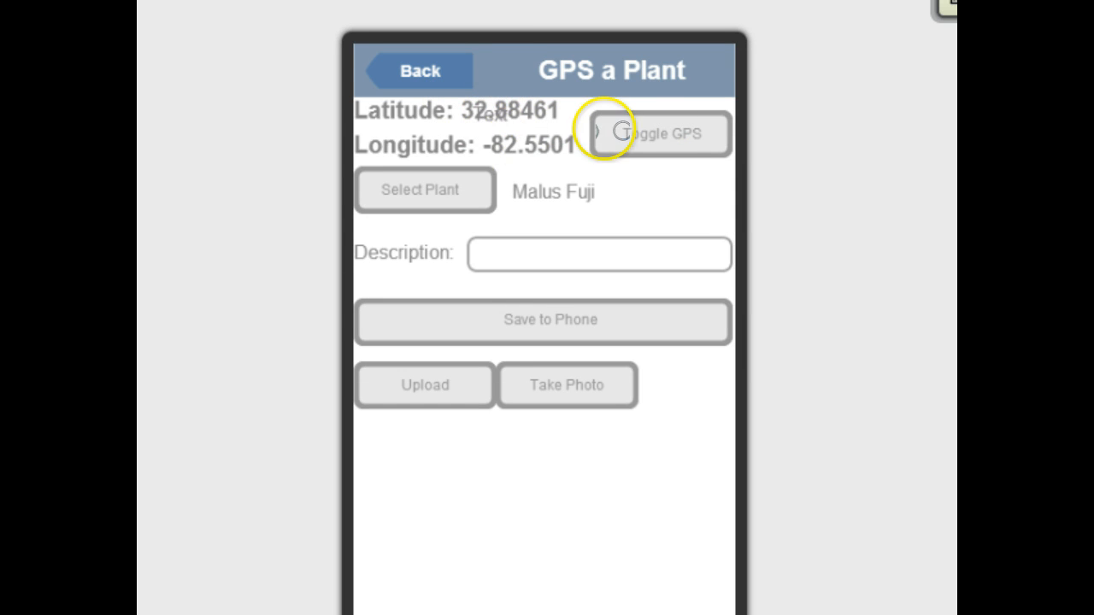
{"action": "left_click", "coordinate": [684, 124]}
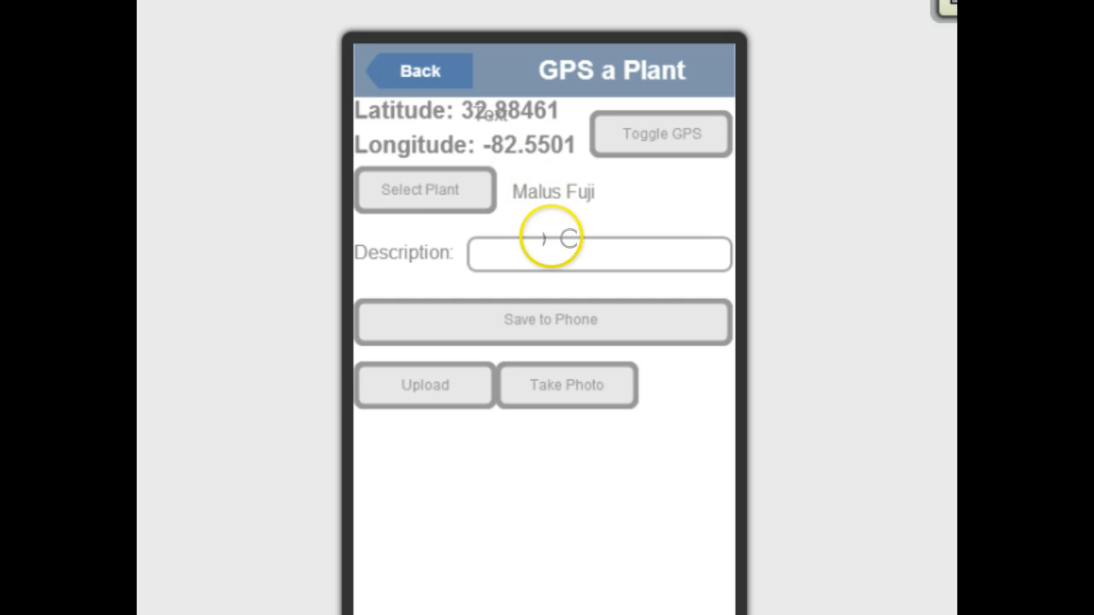
{"action": "left_click", "coordinate": [560, 247]}
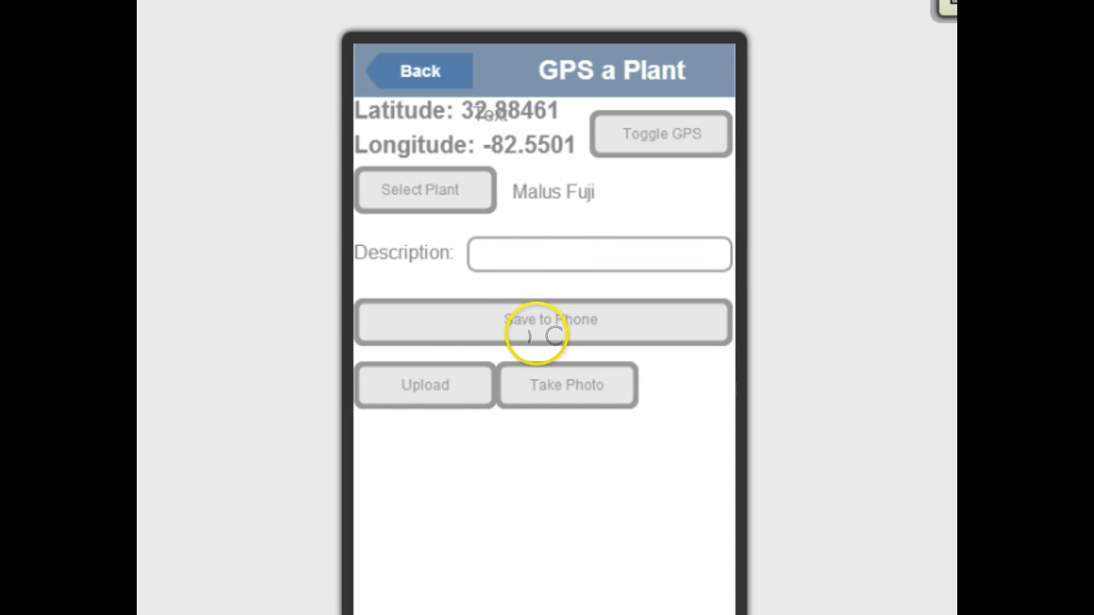
{"action": "left_click", "coordinate": [533, 322]}
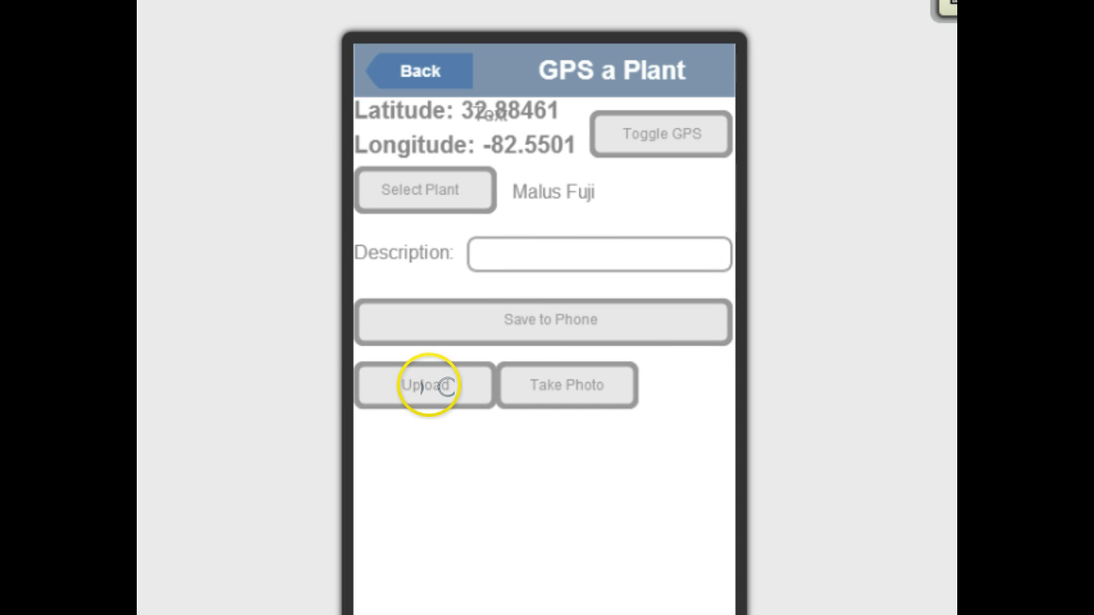
{"action": "left_click", "coordinate": [523, 383]}
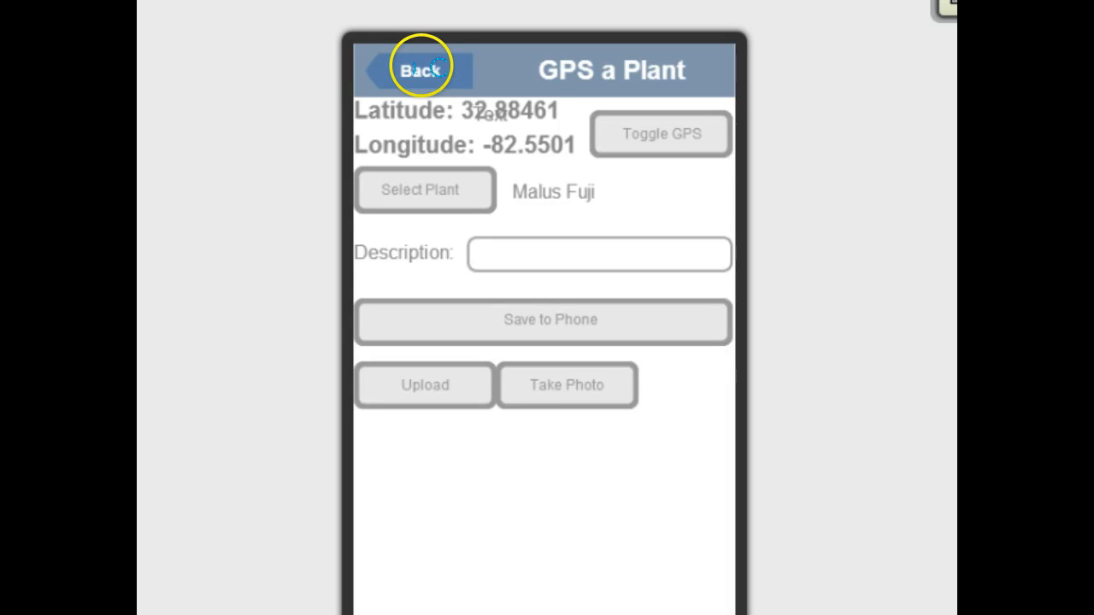
{"action": "left_click", "coordinate": [419, 72]}
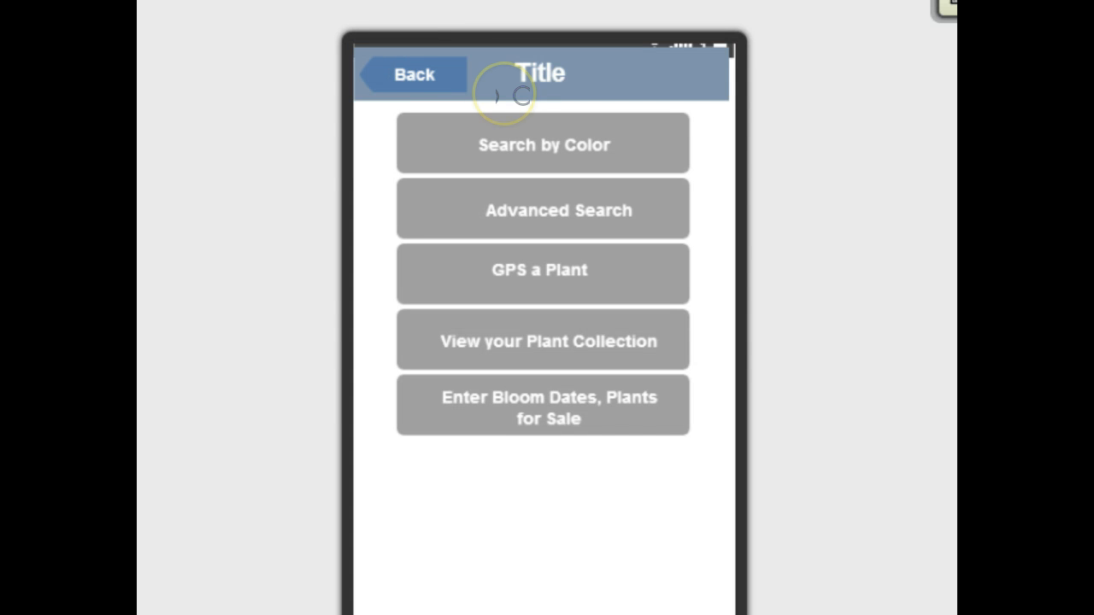
Step: Preview the Search by Color screen, trying its photo buttons and grid, then pick Malus 'Fuji' from the plant list
{"action": "left_click", "coordinate": [542, 142]}
{"action": "left_click", "coordinate": [549, 139]}
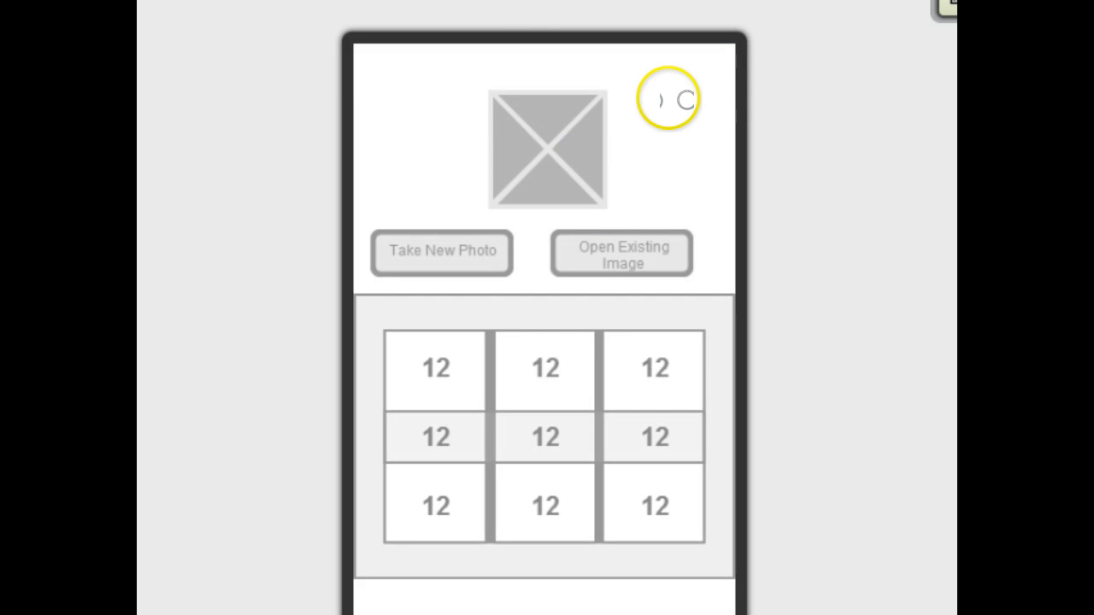
{"action": "left_click", "coordinate": [446, 252]}
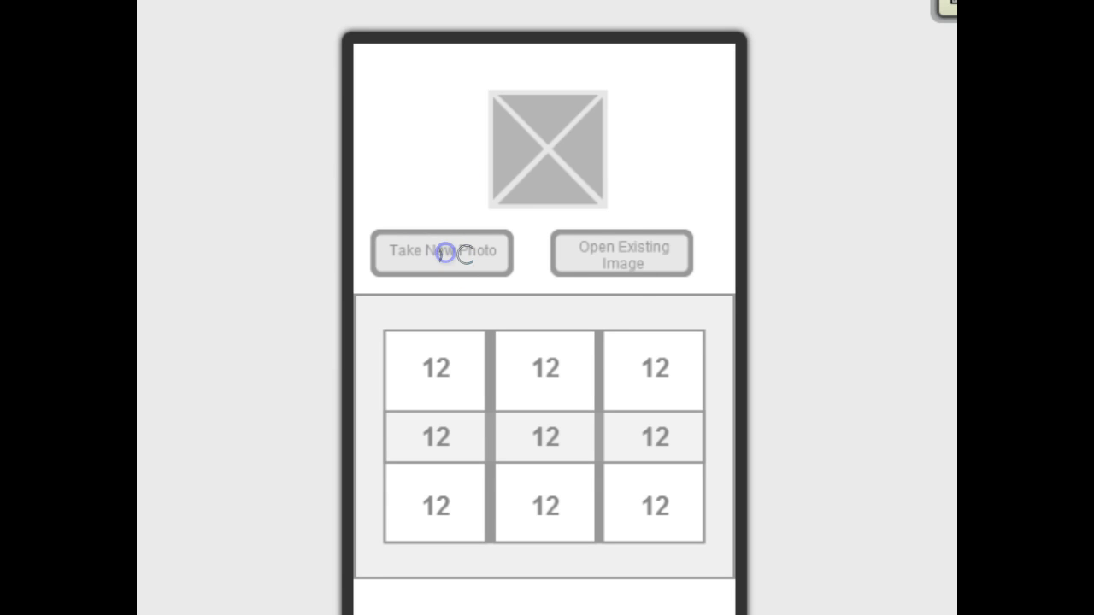
{"action": "left_click", "coordinate": [623, 263]}
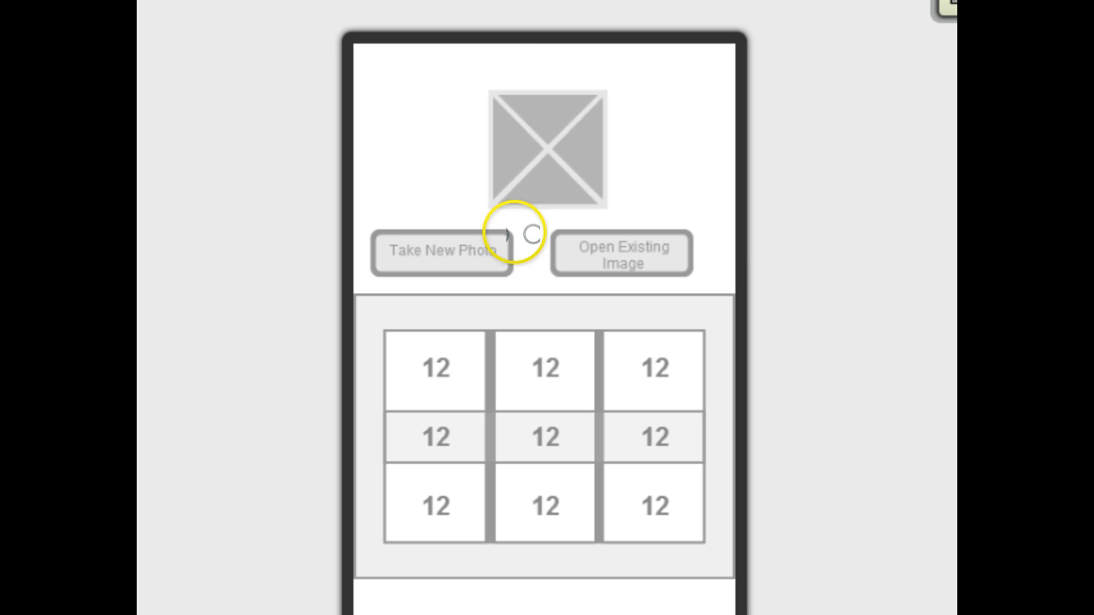
{"action": "left_click", "coordinate": [629, 369]}
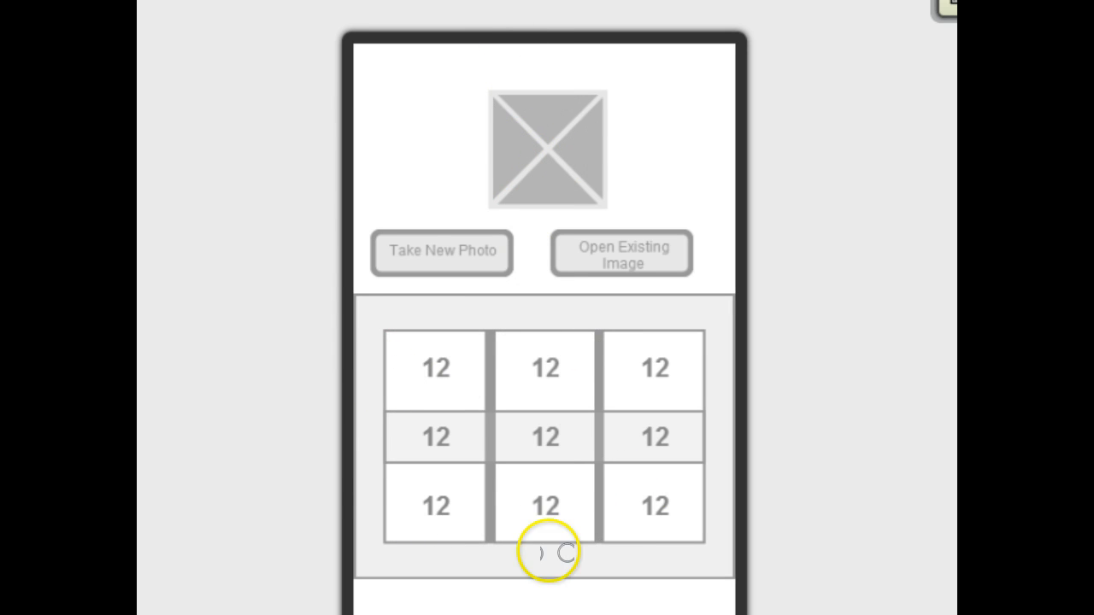
{"action": "left_click", "coordinate": [437, 374]}
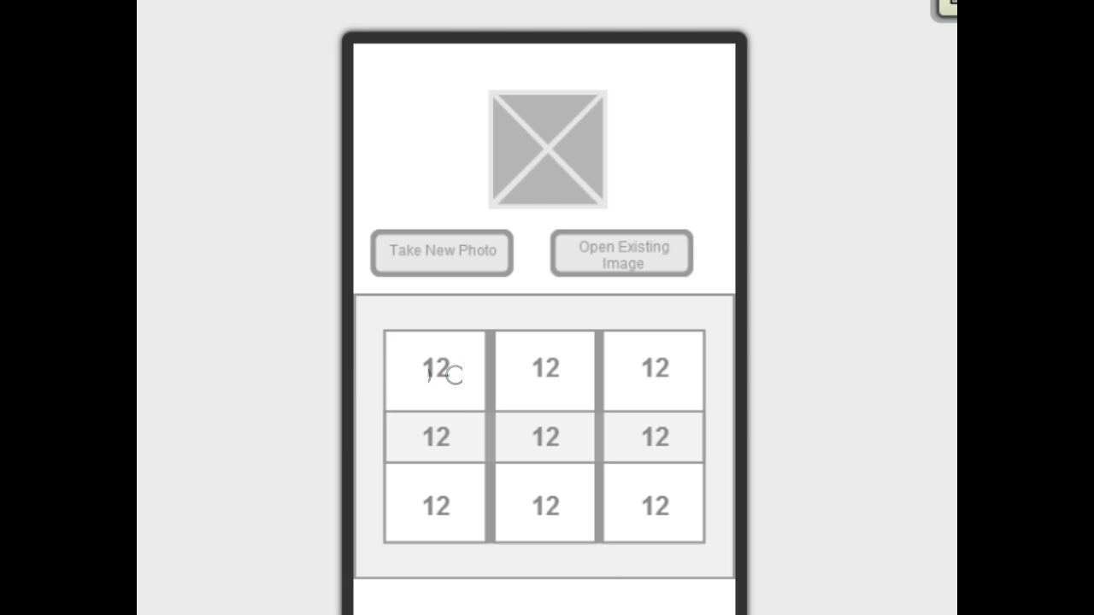
{"action": "left_click", "coordinate": [437, 373]}
{"action": "left_click", "coordinate": [456, 423]}
{"action": "left_click", "coordinate": [581, 440]}
{"action": "left_click", "coordinate": [605, 484]}
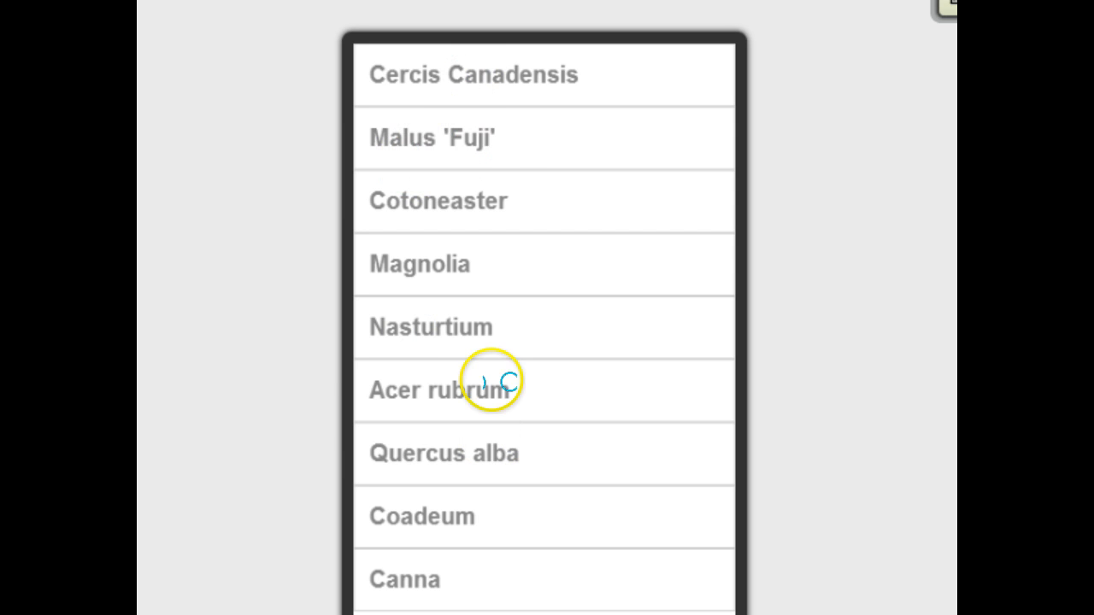
{"action": "left_click", "coordinate": [504, 139]}
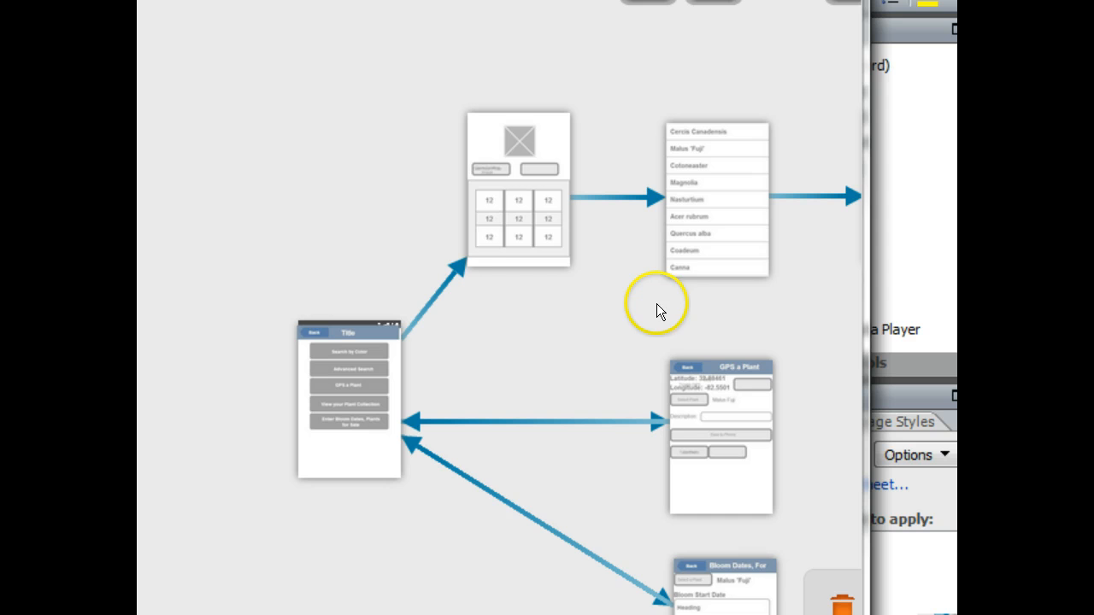
{"action": "left_click_drag", "start_coordinate": [866, 299], "coordinate": [1093, 299]}
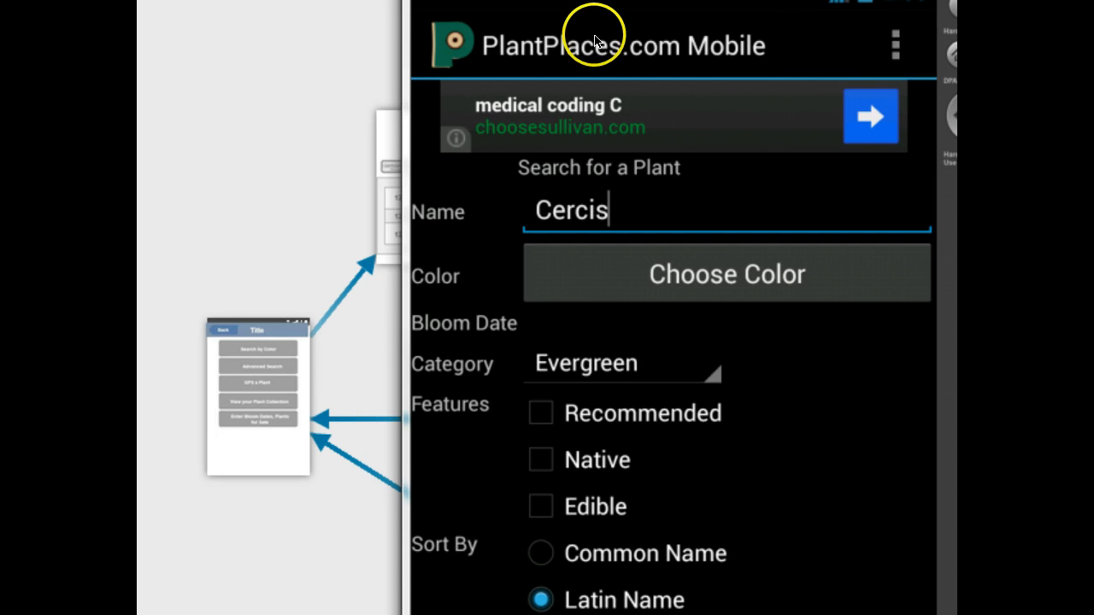
{"action": "left_click_drag", "start_coordinate": [564, 2], "coordinate": [1090, 9]}
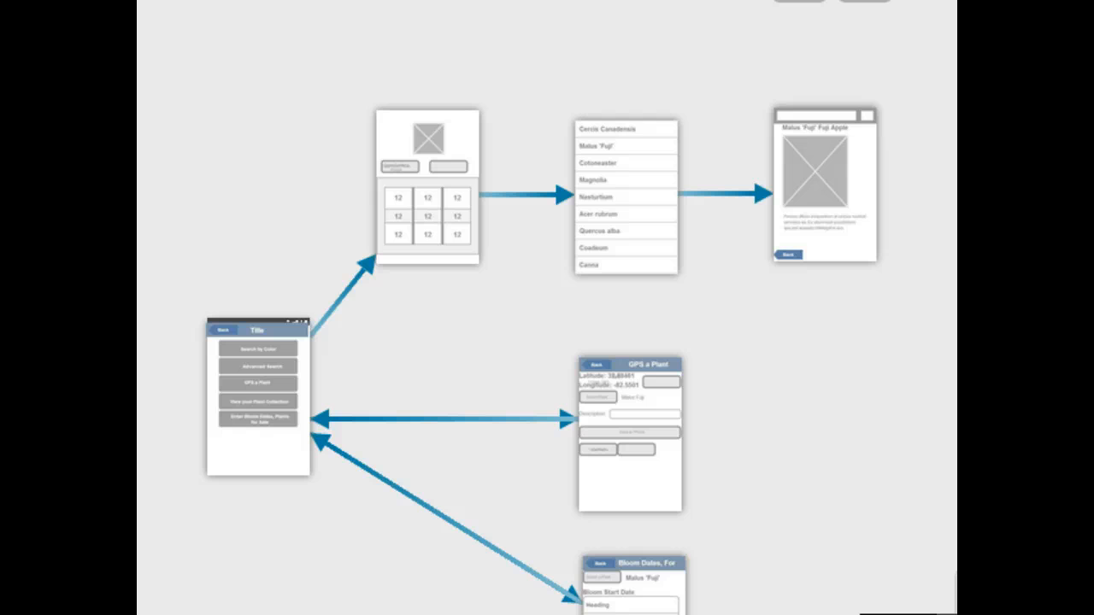
{"action": "mouse_move", "coordinate": [276, 2]}
{"action": "left_mouse_down"}
{"action": "mouse_move", "coordinate": [276, 68]}
{"action": "mouse_move", "coordinate": [271, 1]}
{"action": "left_mouse_up"}
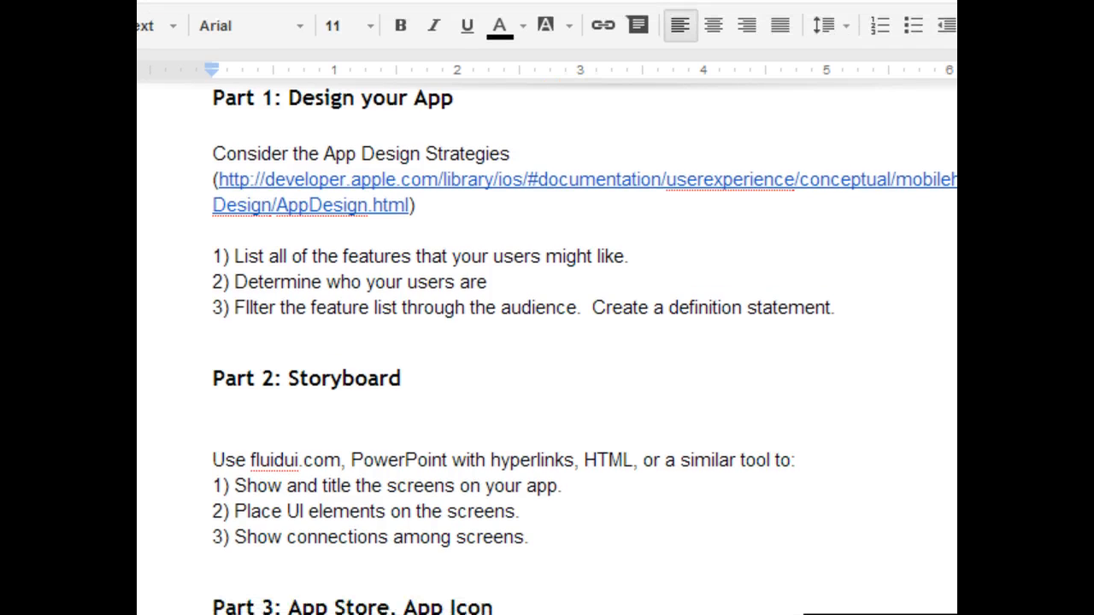
Step: Read through the assignment document's design, storyboard and app store sections
{"action": "scroll", "coordinate": [657, 355], "scroll_direction": "down", "scroll_amount": 3}
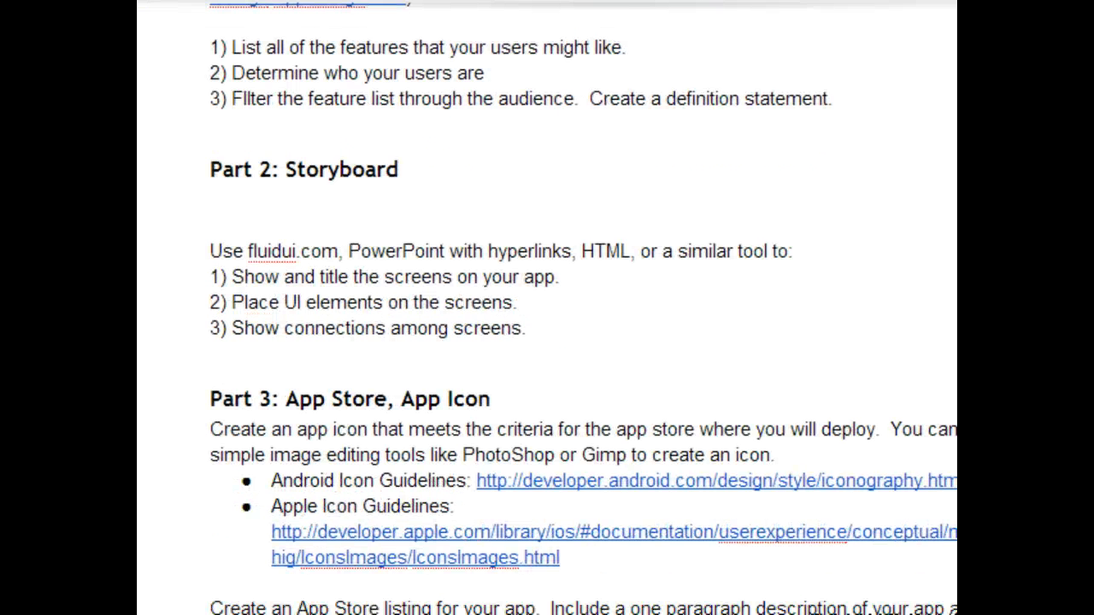
{"action": "scroll", "coordinate": [641, 182], "scroll_direction": "up", "scroll_amount": 8}
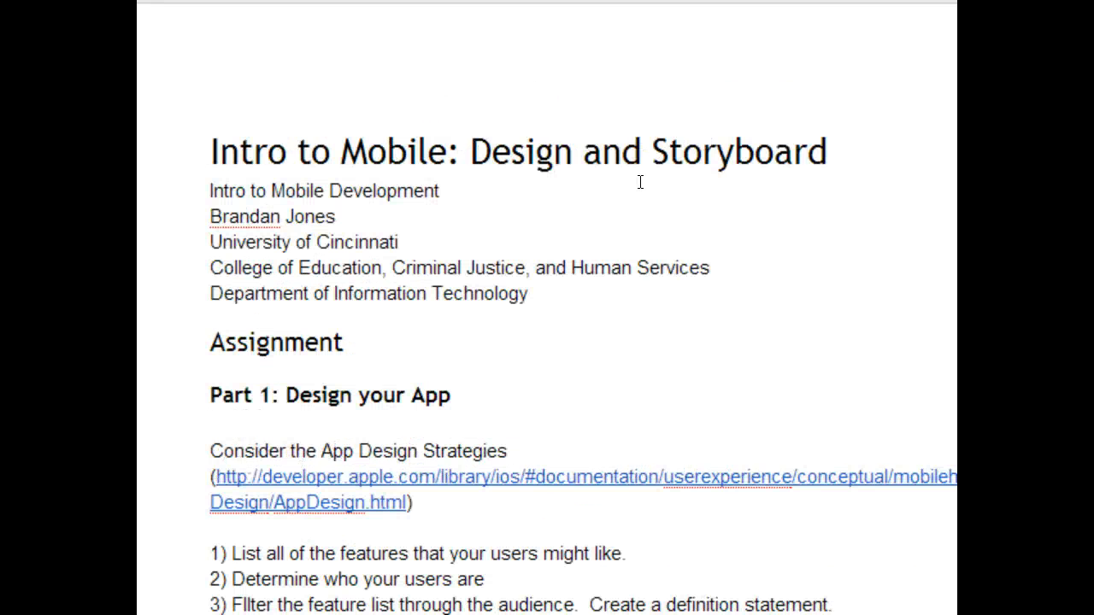
{"action": "scroll", "coordinate": [640, 182], "scroll_direction": "down", "scroll_amount": 1}
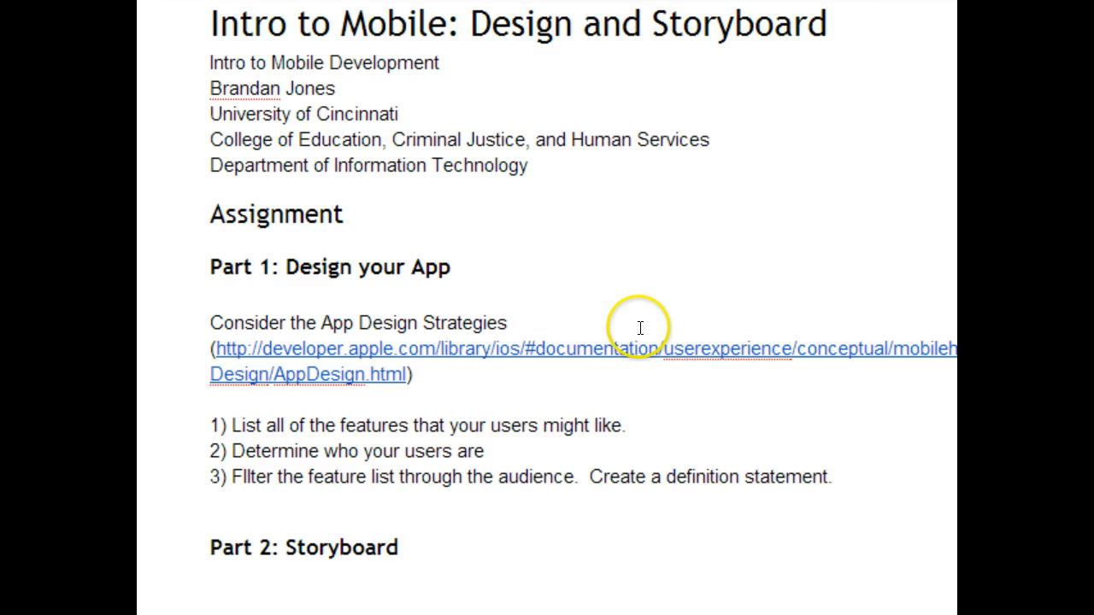
{"action": "scroll", "coordinate": [638, 327], "scroll_direction": "down", "scroll_amount": 3}
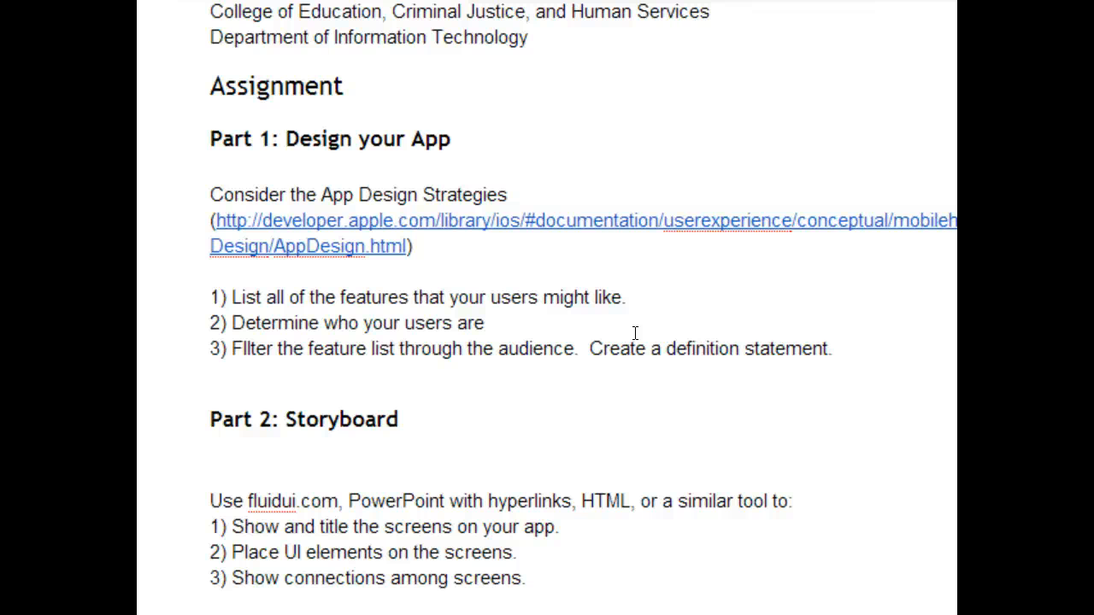
{"action": "scroll", "coordinate": [635, 332], "scroll_direction": "down", "scroll_amount": 5}
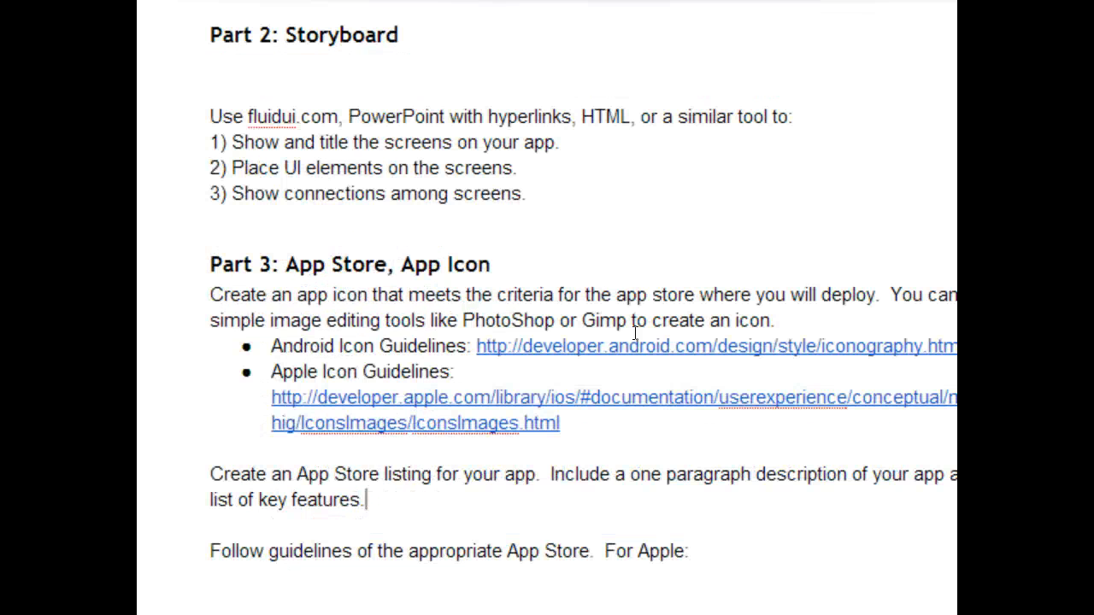
{"action": "left_click", "coordinate": [615, 292]}
{"action": "scroll", "coordinate": [529, 206], "scroll_direction": "down", "scroll_amount": 2}
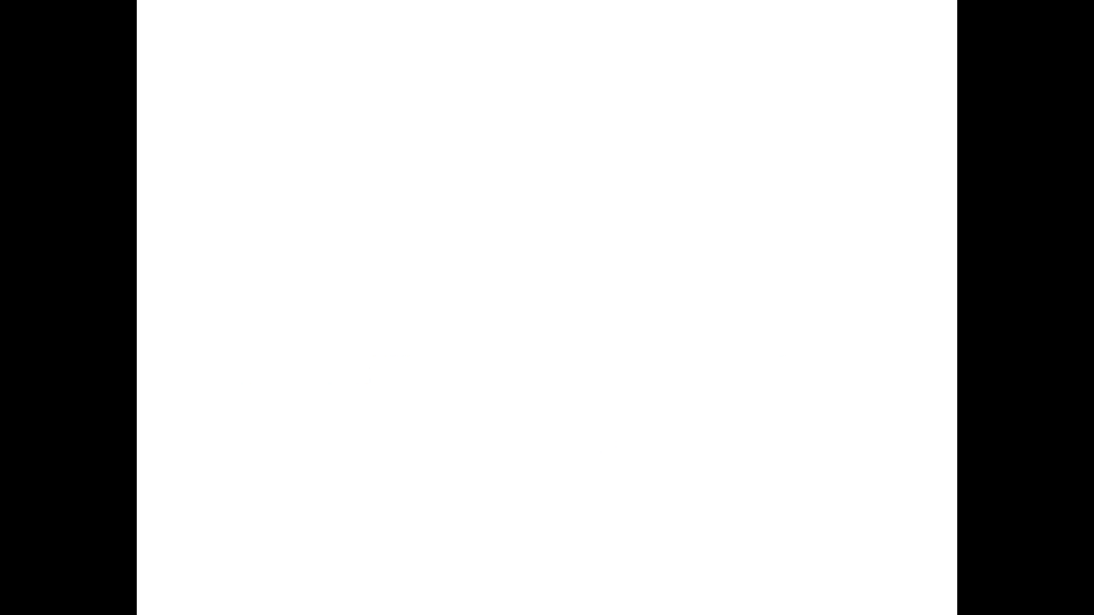
Step: Open the PlantPlaces.com Mobile listing on Google Play in a new tab and scroll through its description and reviews
{"action": "left_click", "coordinate": [549, 38]}
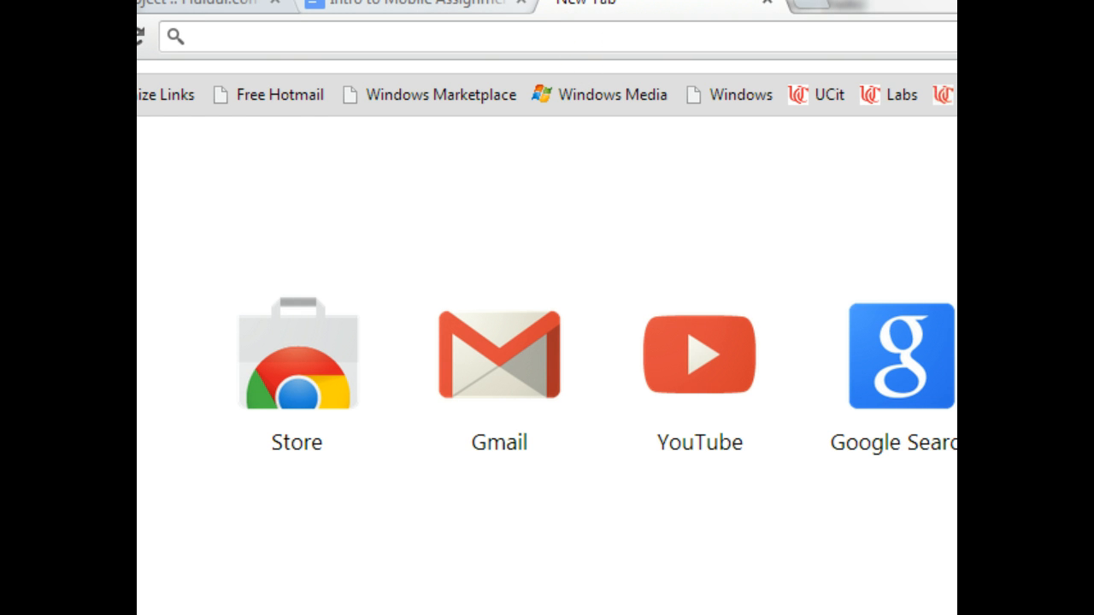
{"action": "type", "text": "play.google.com/store/apps/details?id=com.plantplaces"}
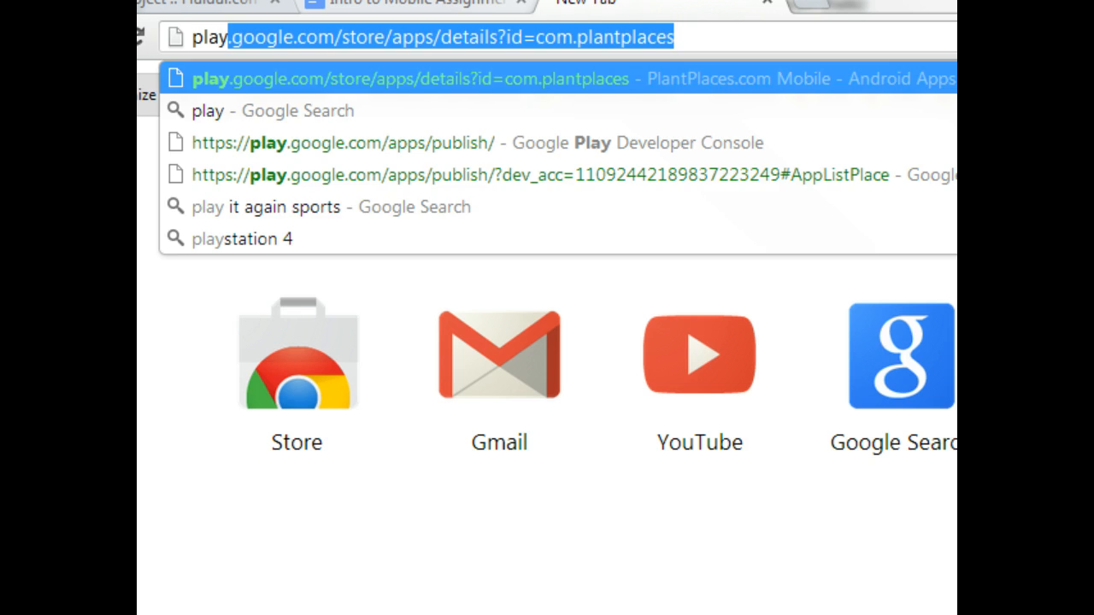
{"action": "key", "text": "Return"}
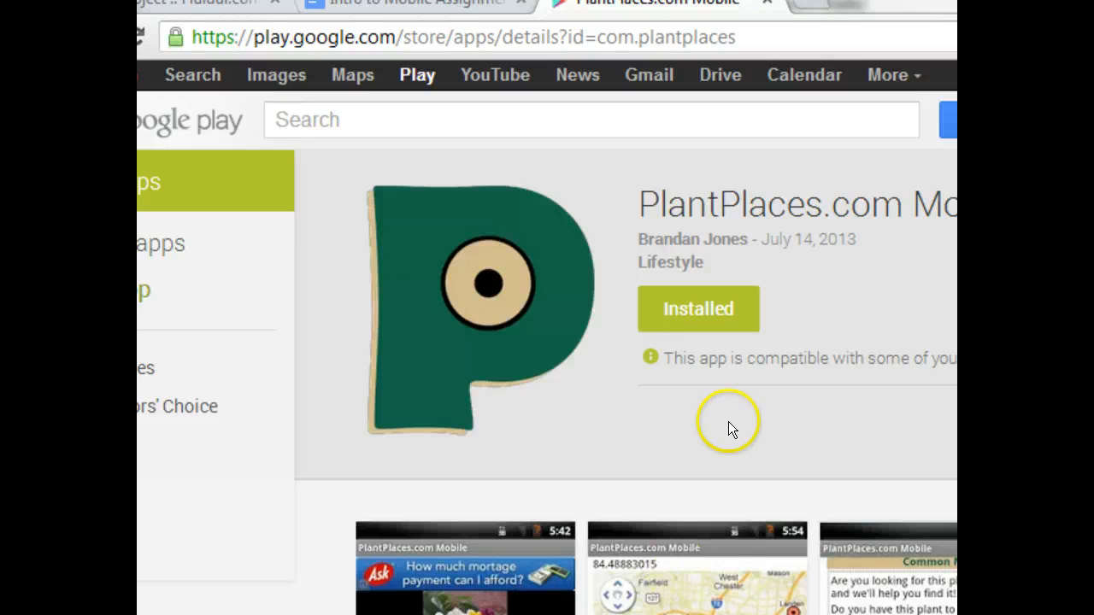
{"action": "scroll", "coordinate": [728, 430], "scroll_direction": "down", "scroll_amount": 10}
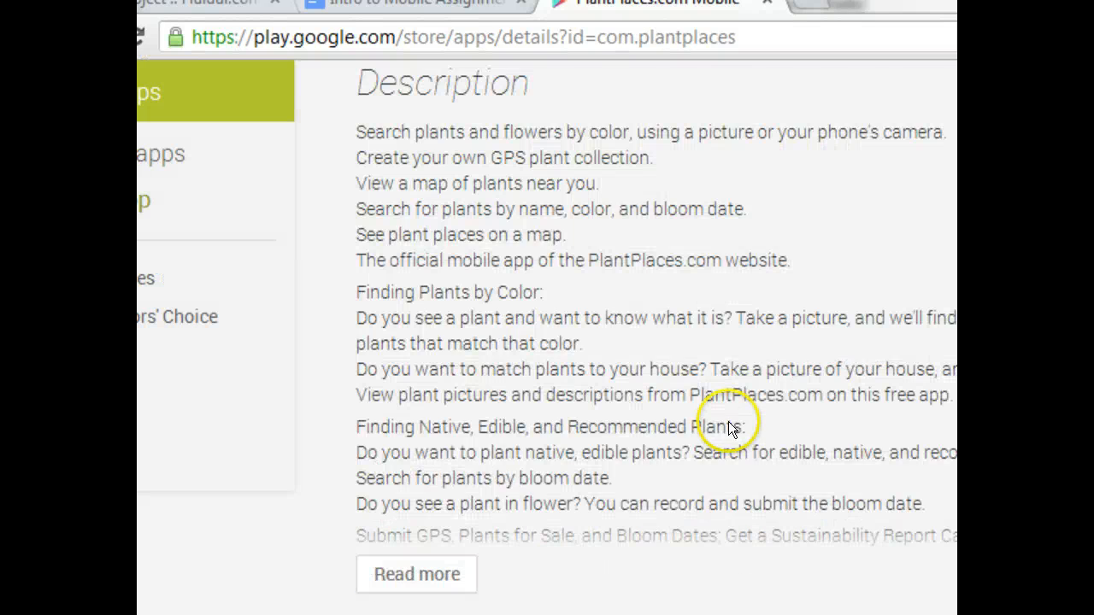
{"action": "scroll", "coordinate": [729, 429], "scroll_direction": "down", "scroll_amount": 7}
{"action": "scroll", "coordinate": [729, 429], "scroll_direction": "up", "scroll_amount": 6}
{"action": "scroll", "coordinate": [729, 429], "scroll_direction": "down", "scroll_amount": 3}
{"action": "scroll", "coordinate": [729, 430], "scroll_direction": "down", "scroll_amount": 2}
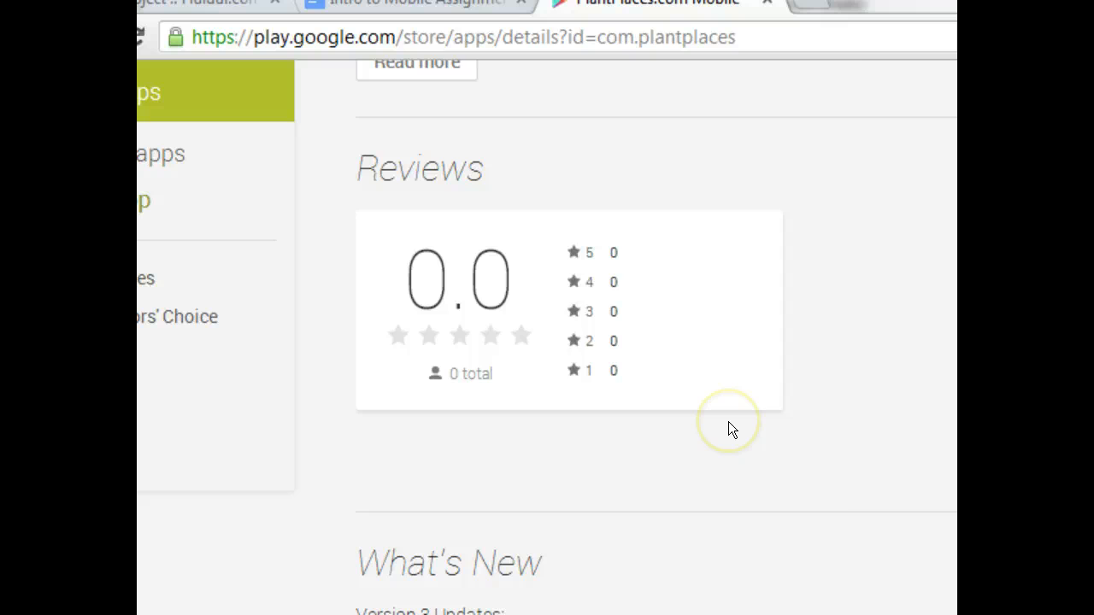
Step: Scroll through the Play listing's header, screenshots and additional information sections
{"action": "scroll", "coordinate": [729, 429], "scroll_direction": "up", "scroll_amount": 12}
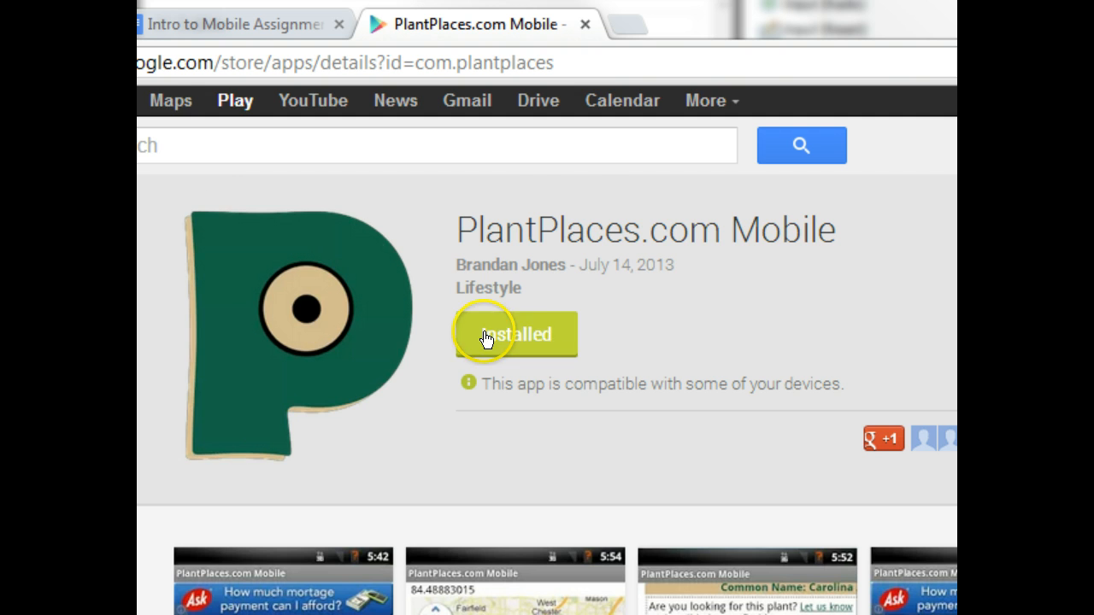
{"action": "scroll", "coordinate": [484, 331], "scroll_direction": "down", "scroll_amount": 15}
{"action": "scroll", "coordinate": [484, 334], "scroll_direction": "down", "scroll_amount": 4}
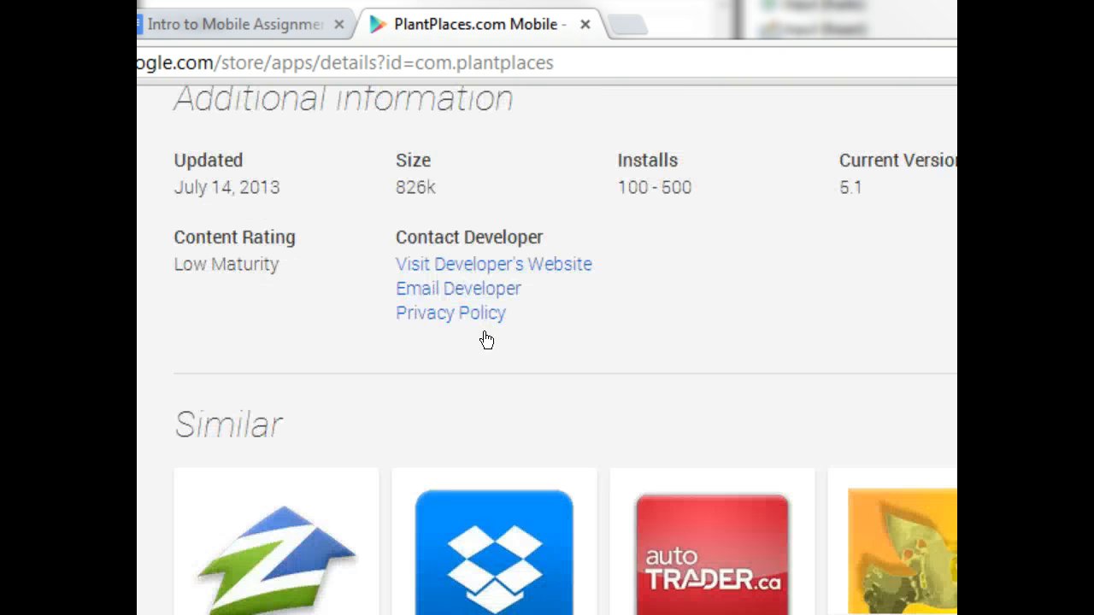
{"action": "scroll", "coordinate": [483, 338], "scroll_direction": "up", "scroll_amount": 12}
Step: Switch to the assignment document and read its app store listing guidelines for Apple and Android
{"action": "left_click", "coordinate": [540, 30]}
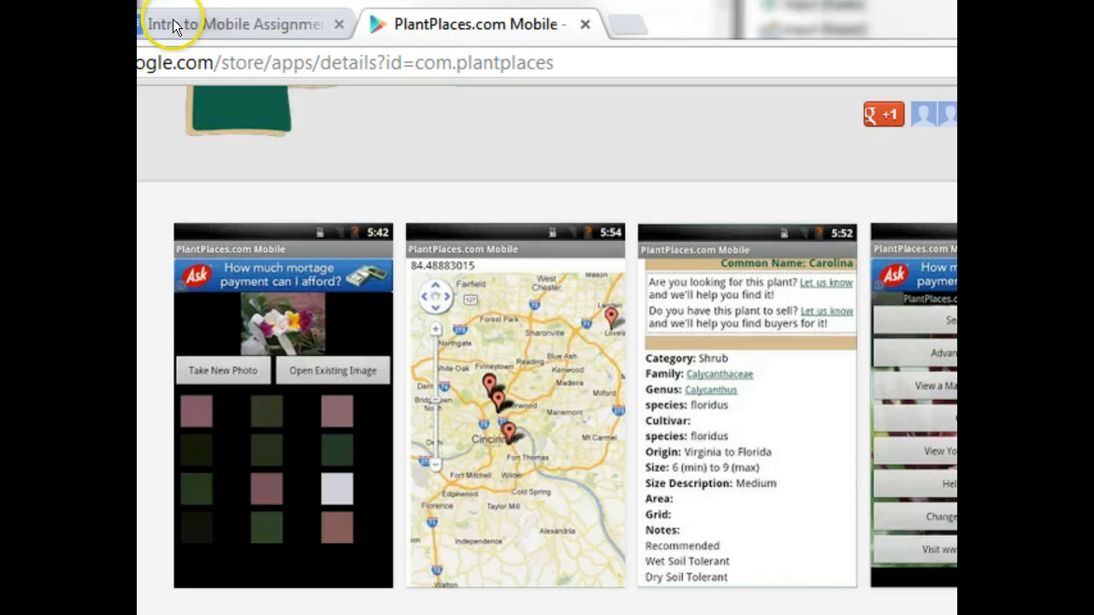
{"action": "left_click", "coordinate": [230, 24]}
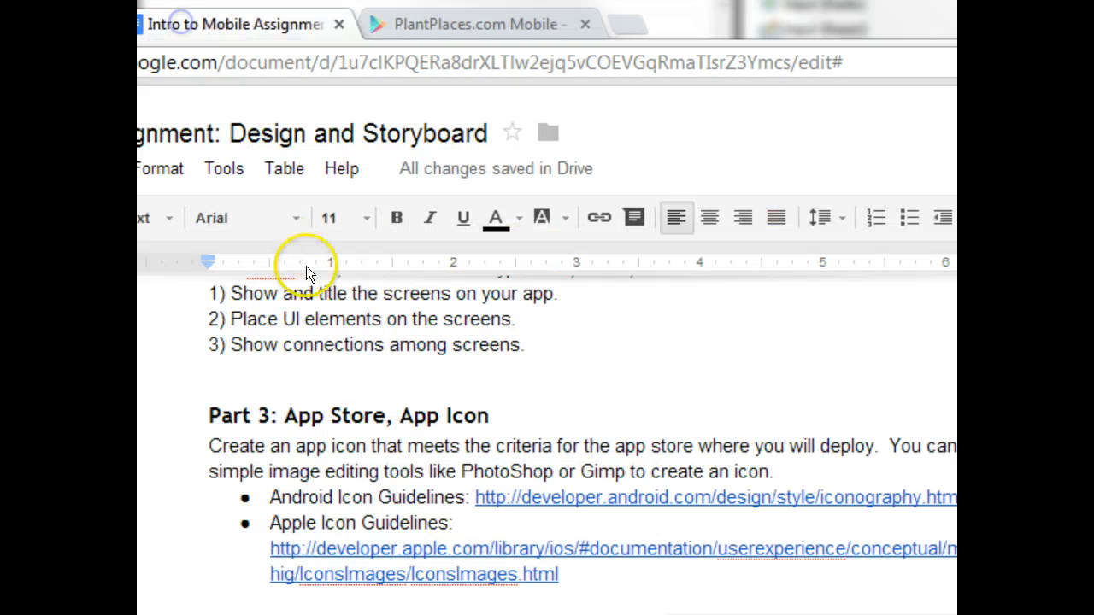
{"action": "scroll", "coordinate": [346, 385], "scroll_direction": "down", "scroll_amount": 2}
{"action": "scroll", "coordinate": [341, 387], "scroll_direction": "down", "scroll_amount": 3}
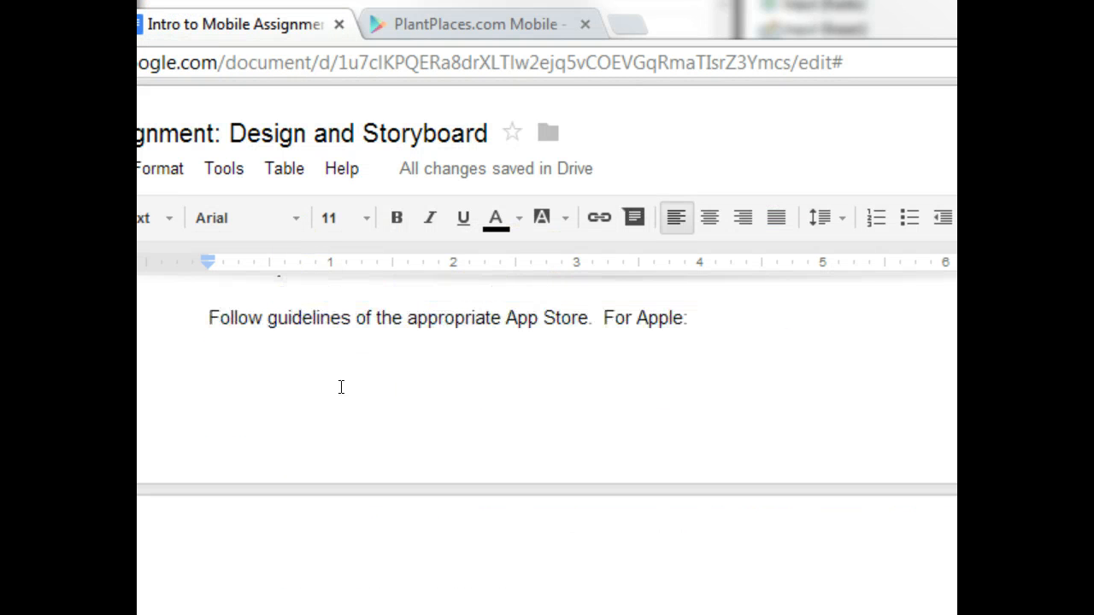
{"action": "scroll", "coordinate": [341, 387], "scroll_direction": "down", "scroll_amount": 5}
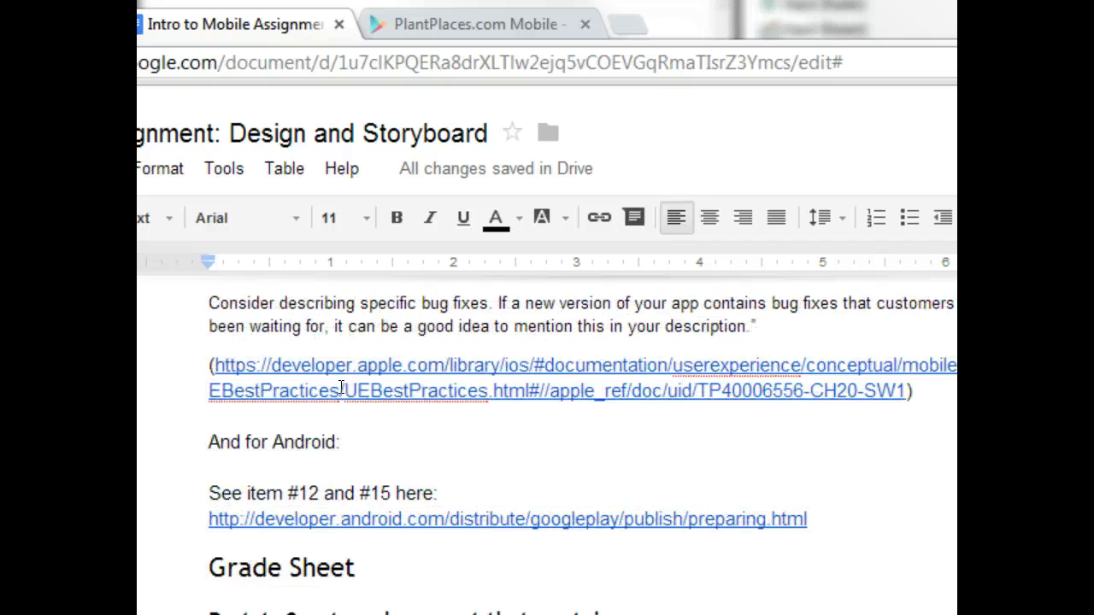
{"action": "scroll", "coordinate": [341, 387], "scroll_direction": "up", "scroll_amount": 5}
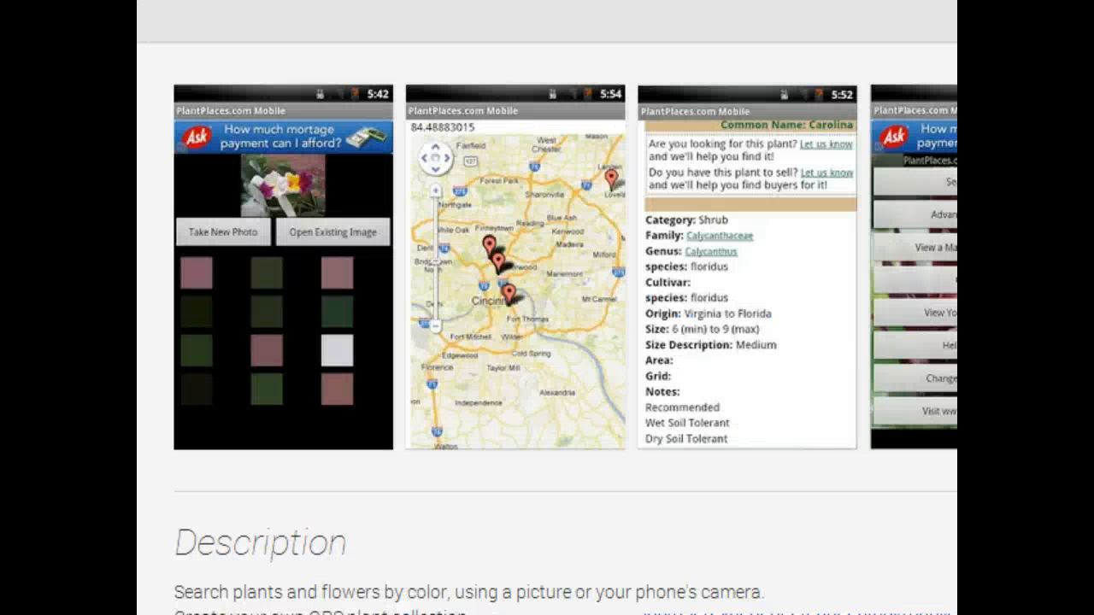
Step: Return to the Play listing, highlight its description text and expand it with Read more
{"action": "scroll", "coordinate": [353, 180], "scroll_direction": "up", "scroll_amount": 5}
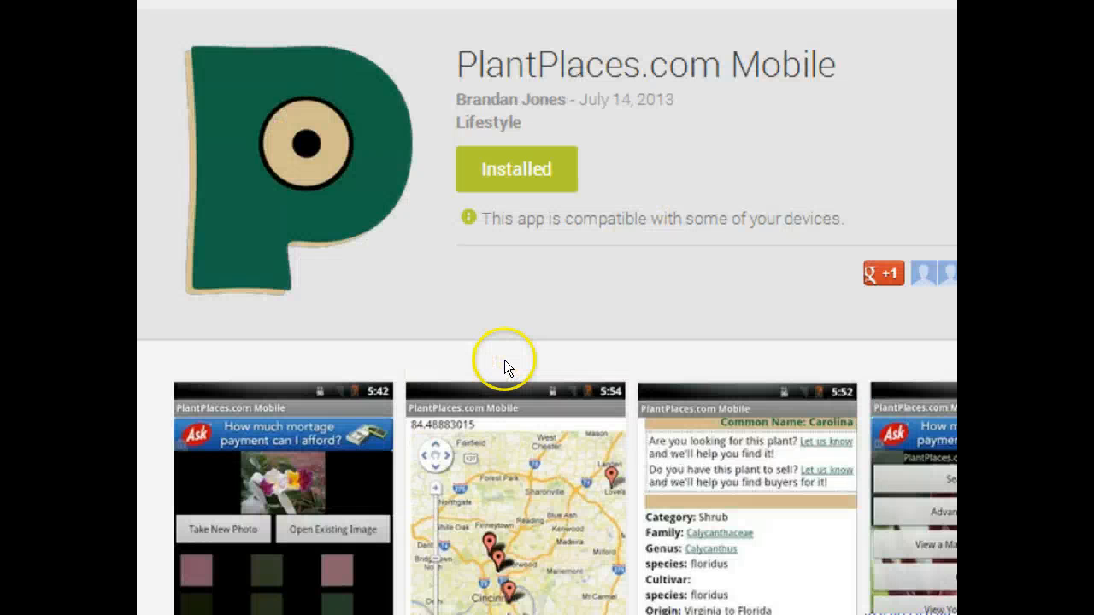
{"action": "scroll", "coordinate": [512, 361], "scroll_direction": "down", "scroll_amount": 10}
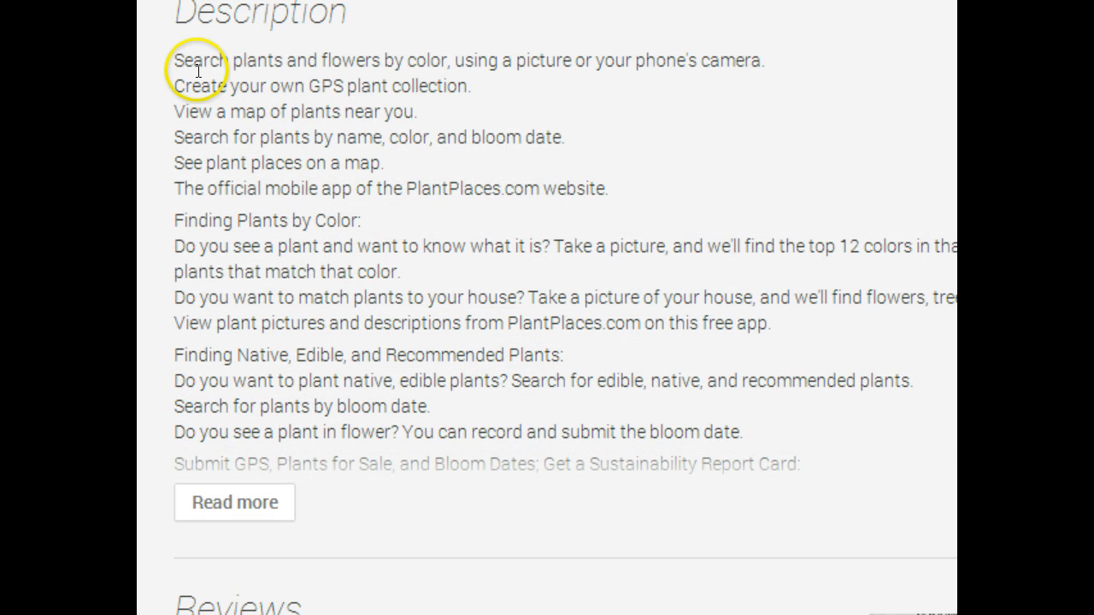
{"action": "left_click_drag", "start_coordinate": [184, 60], "coordinate": [758, 462]}
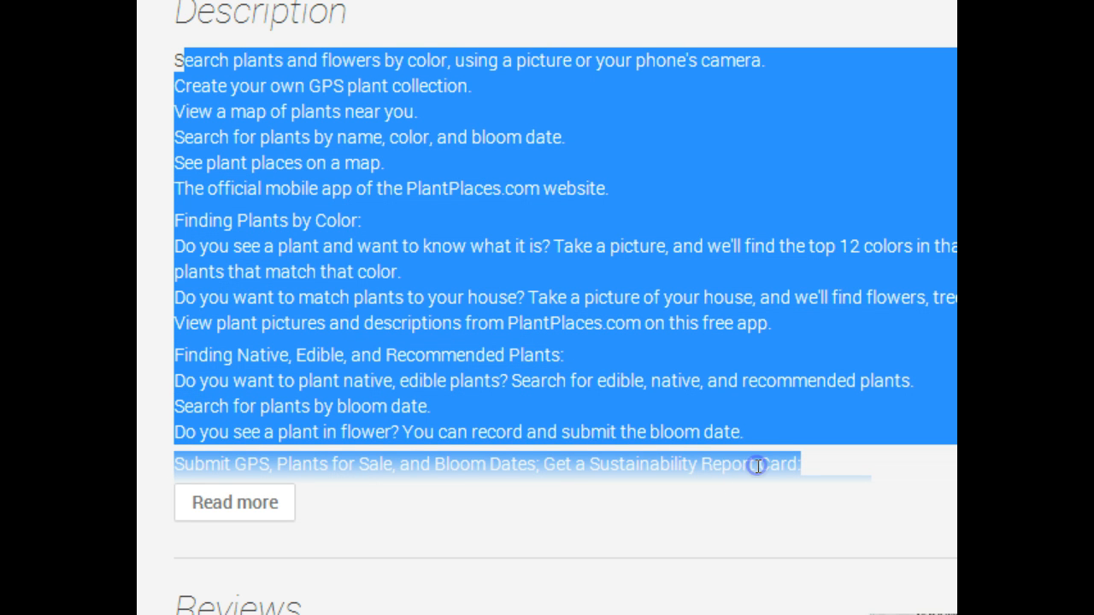
{"action": "left_click", "coordinate": [222, 493]}
{"action": "scroll", "coordinate": [276, 435], "scroll_direction": "down", "scroll_amount": 5}
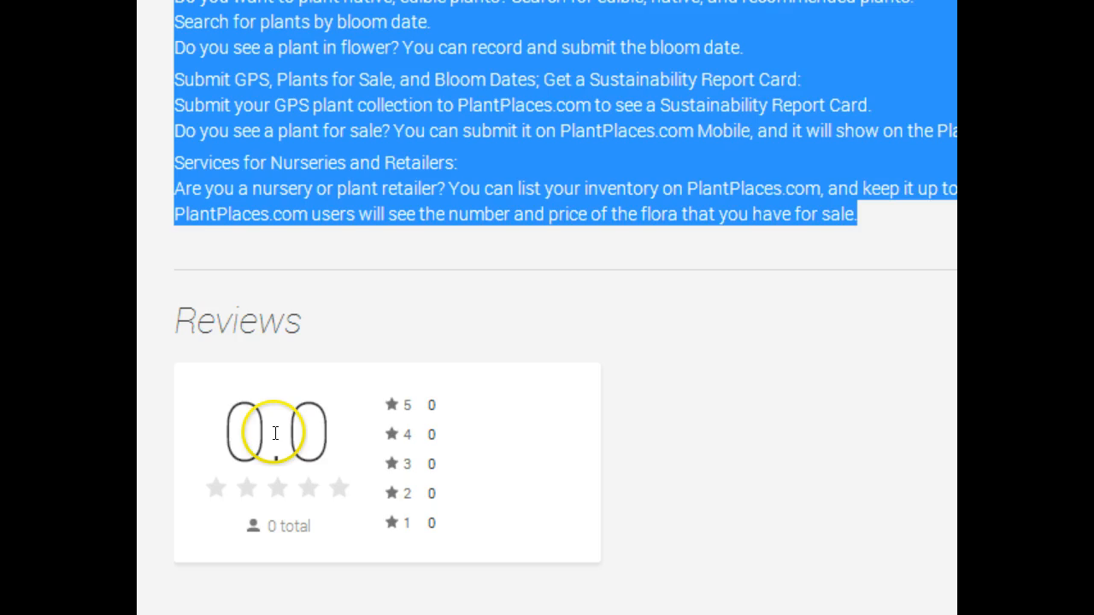
{"action": "scroll", "coordinate": [275, 434], "scroll_direction": "up", "scroll_amount": 5}
{"action": "left_click", "coordinate": [290, 357]}
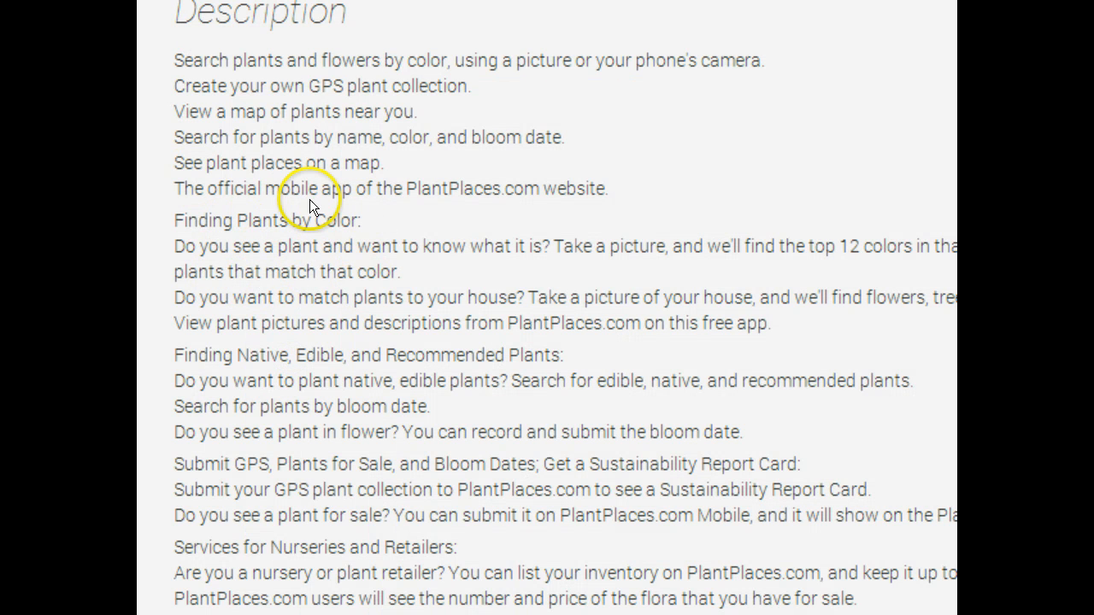
Step: Point out the feature paragraphs of the listing's description, such as native, edible and recommended plants
{"action": "left_click_drag", "start_coordinate": [578, 380], "coordinate": [202, 316]}
{"action": "left_click", "coordinate": [202, 316]}
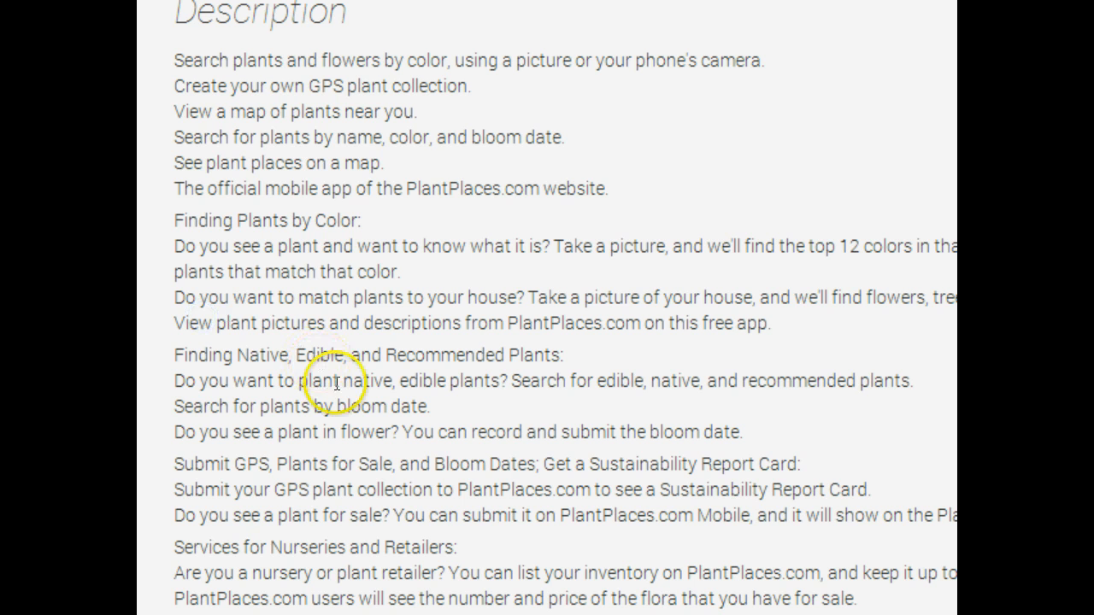
{"action": "scroll", "coordinate": [349, 396], "scroll_direction": "down", "scroll_amount": 4}
{"action": "scroll", "coordinate": [349, 396], "scroll_direction": "up", "scroll_amount": 9}
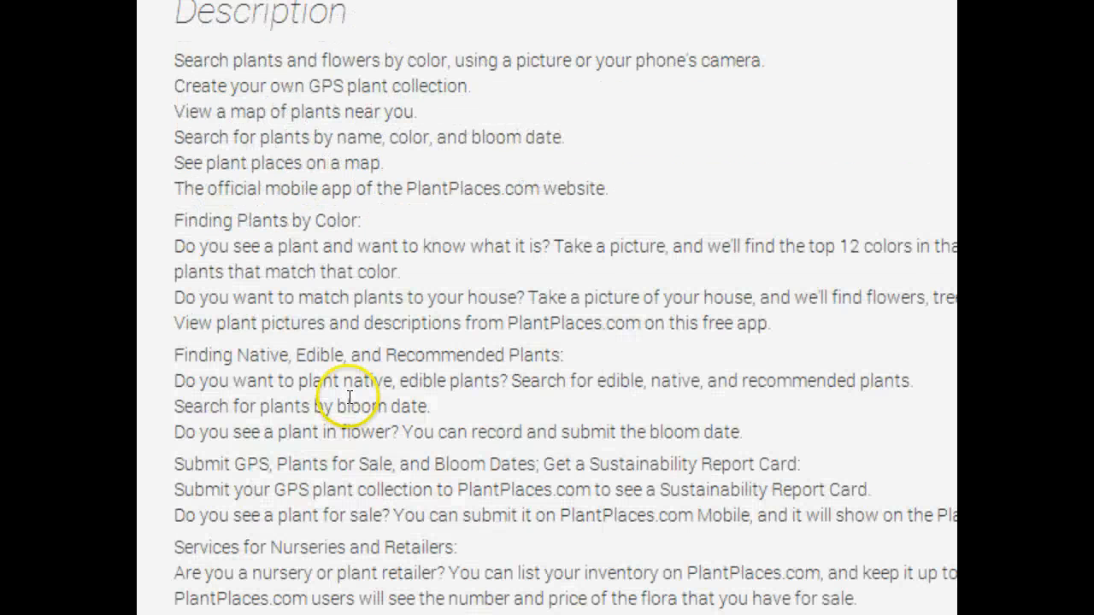
{"action": "scroll", "coordinate": [348, 400], "scroll_direction": "up", "scroll_amount": 6}
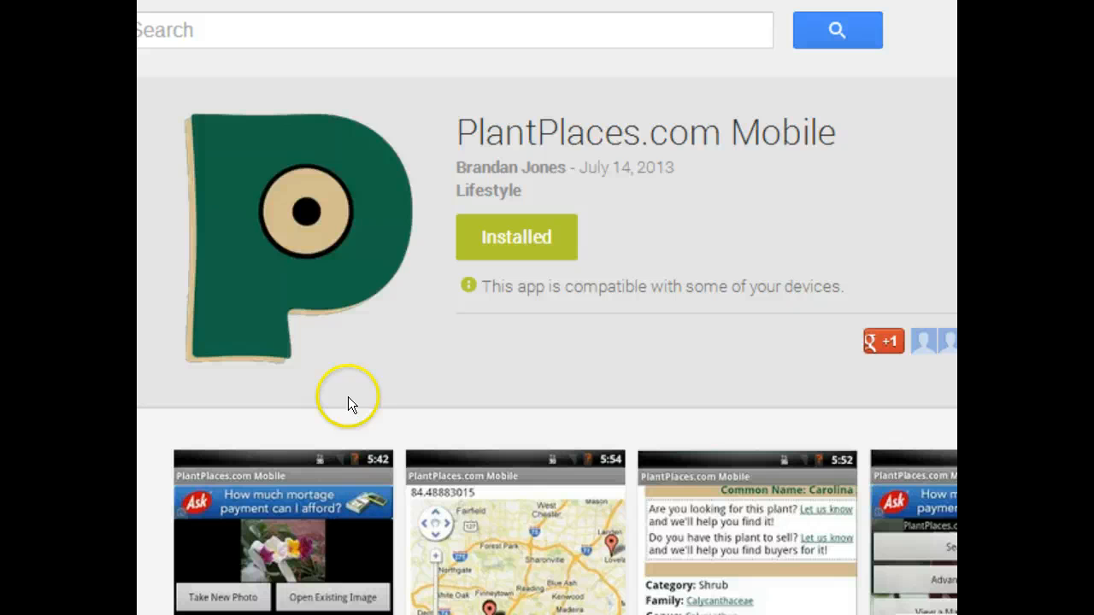
Step: Switch back to the assignment document and scroll down to the Grade Sheet
{"action": "key", "text": "ctrl+Tab"}
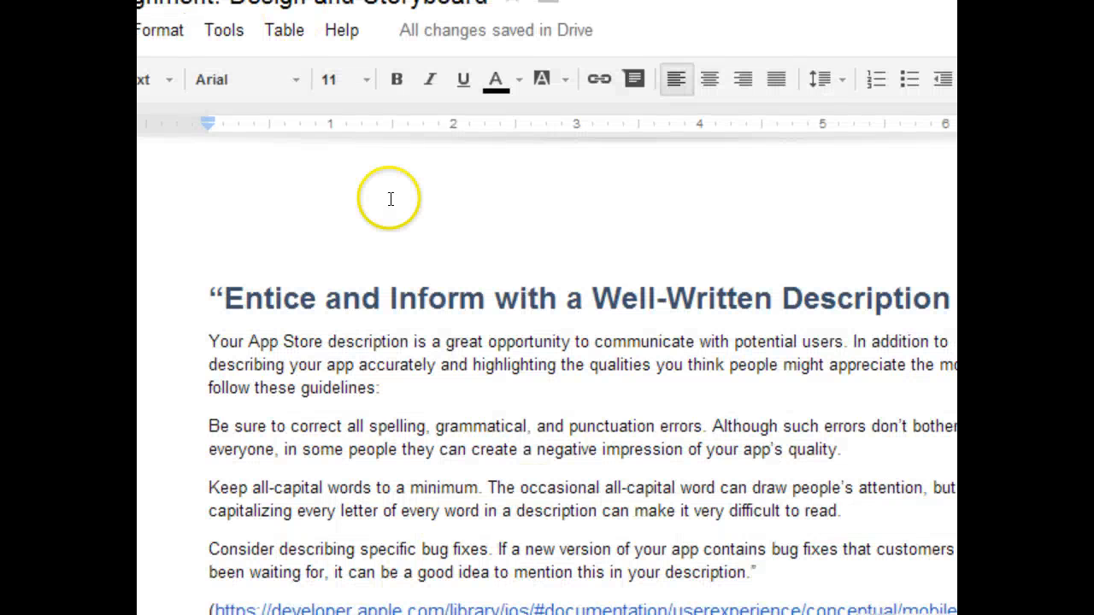
{"action": "scroll", "coordinate": [437, 277], "scroll_direction": "up", "scroll_amount": 2}
{"action": "scroll", "coordinate": [437, 276], "scroll_direction": "up", "scroll_amount": 3}
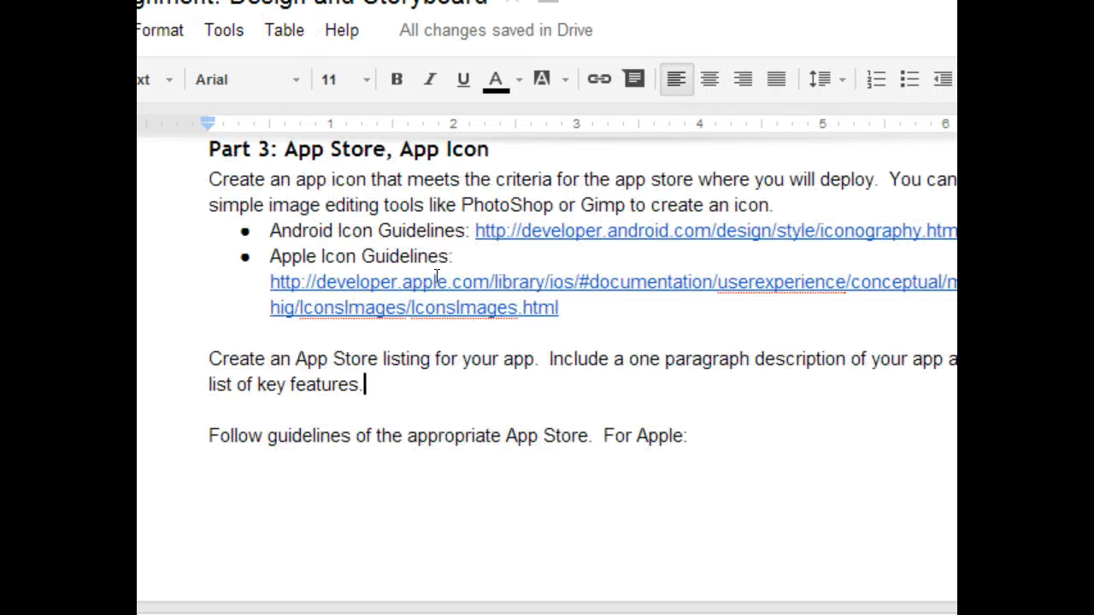
{"action": "scroll", "coordinate": [405, 181], "scroll_direction": "down", "scroll_amount": 5}
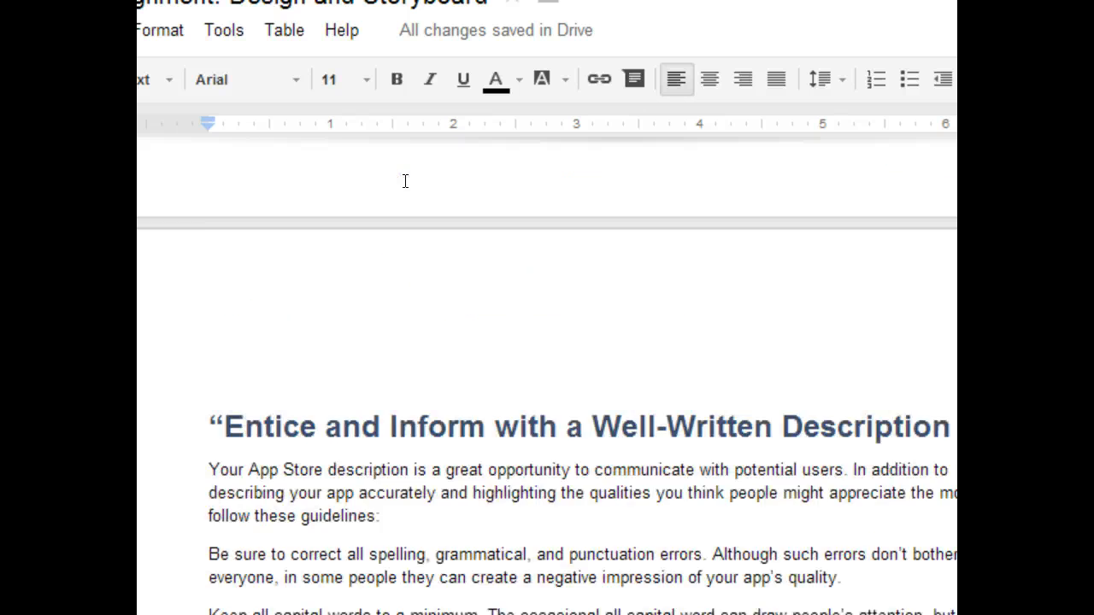
{"action": "scroll", "coordinate": [405, 181], "scroll_direction": "down", "scroll_amount": 10}
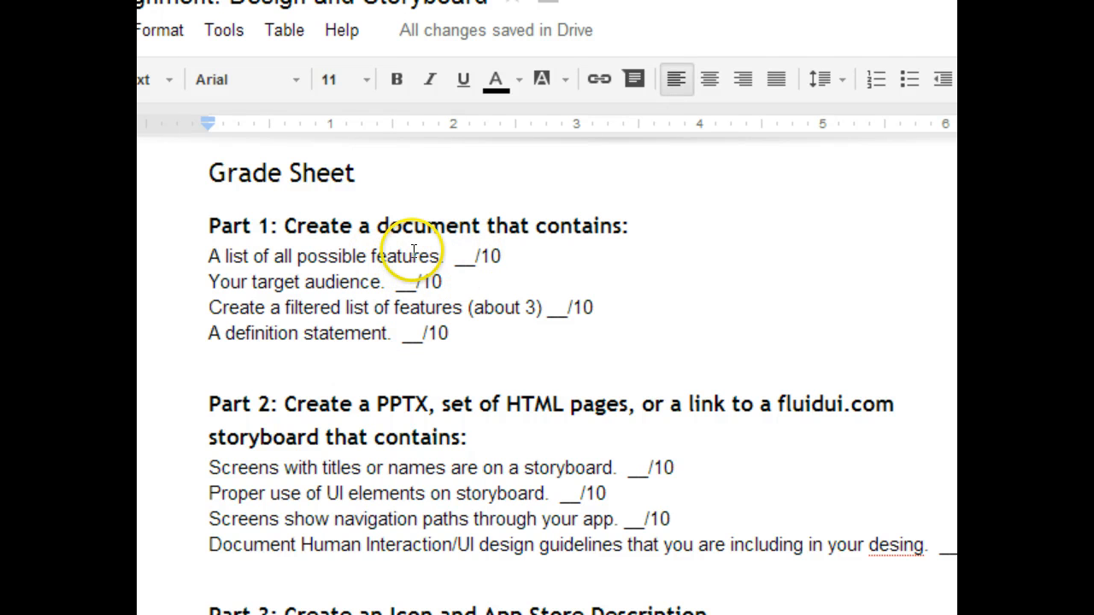
Step: Go over the Grade Sheet's scoring items for Parts 1, 2 and 3 and the submission instructions
{"action": "left_click", "coordinate": [455, 256]}
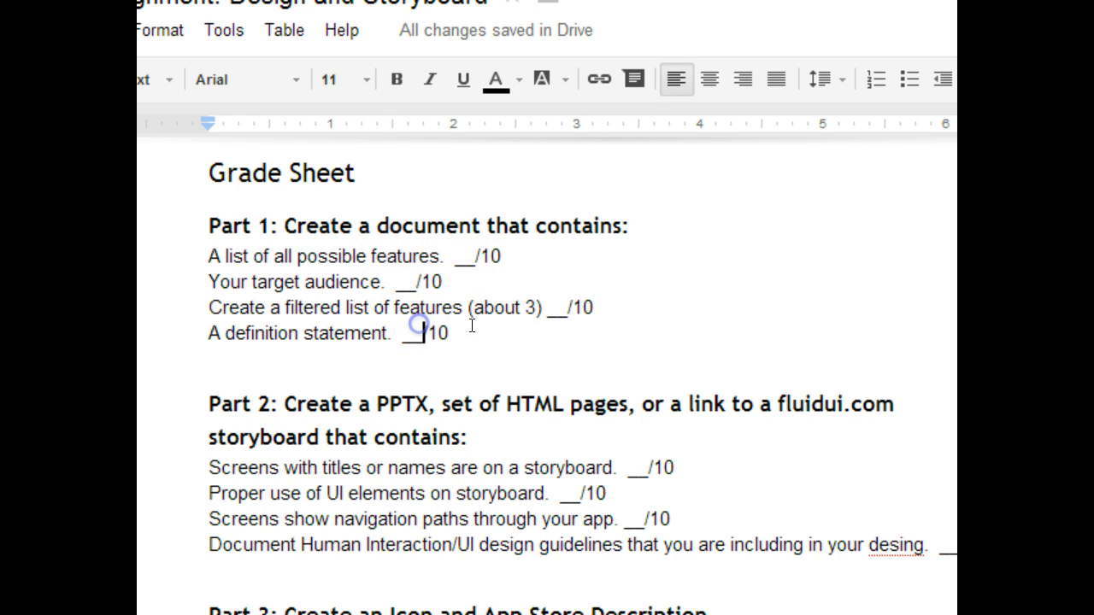
{"action": "left_click", "coordinate": [549, 307]}
{"action": "left_click", "coordinate": [404, 338]}
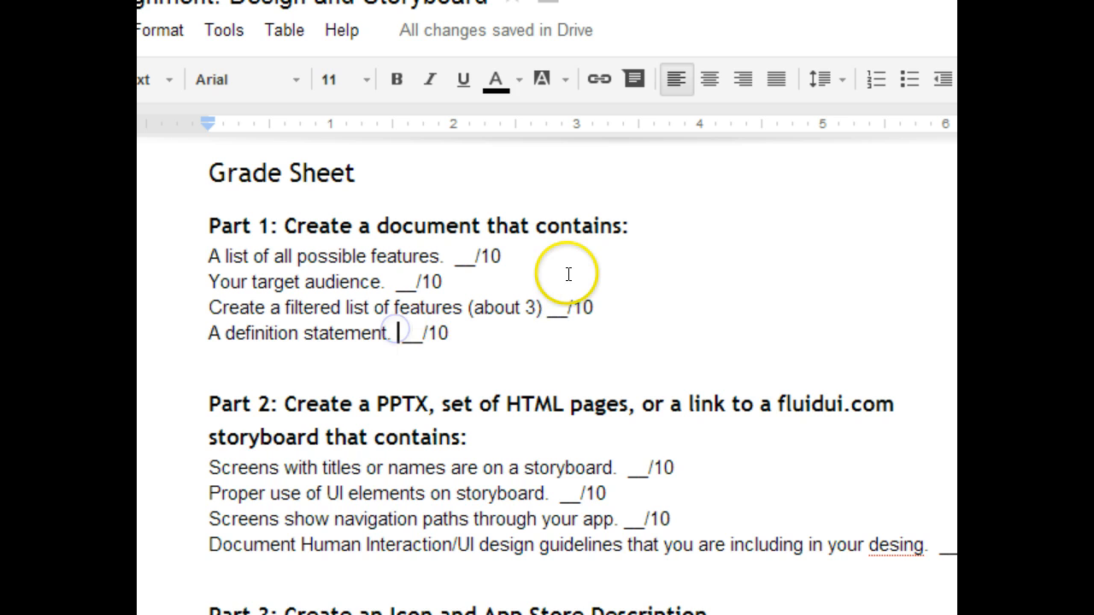
{"action": "scroll", "coordinate": [569, 274], "scroll_direction": "down", "scroll_amount": 3}
{"action": "scroll", "coordinate": [569, 274], "scroll_direction": "down", "scroll_amount": 3}
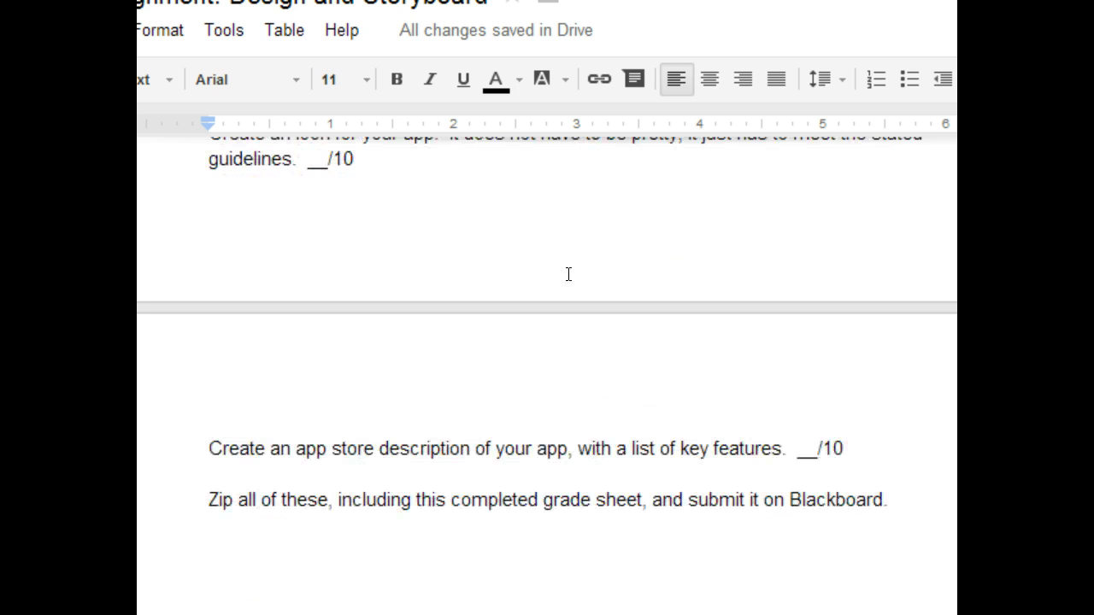
{"action": "scroll", "coordinate": [568, 273], "scroll_direction": "up", "scroll_amount": 5}
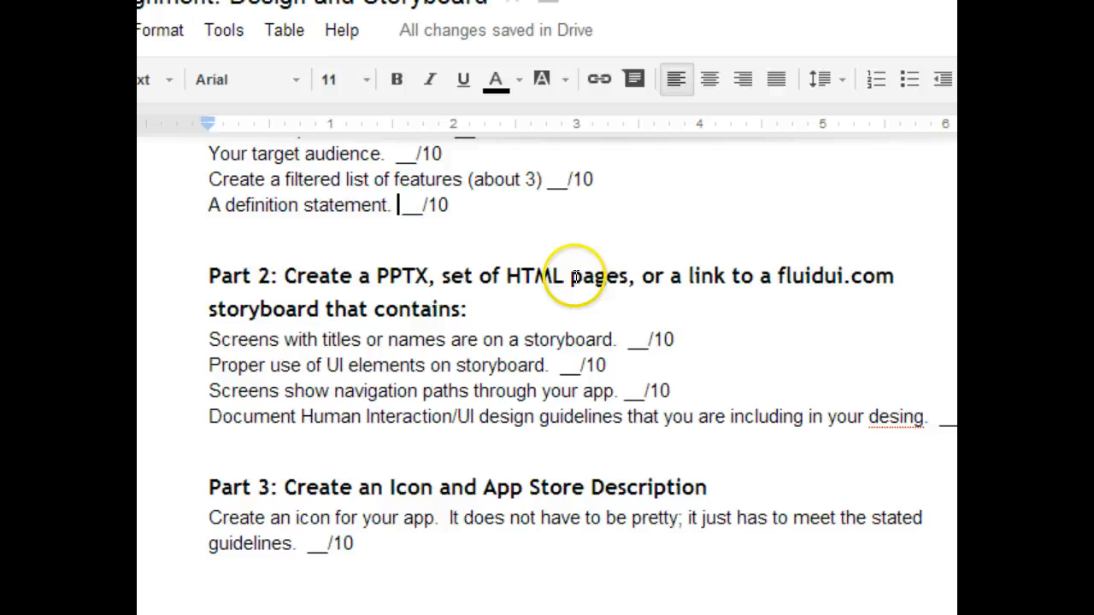
{"action": "scroll", "coordinate": [573, 273], "scroll_direction": "up", "scroll_amount": 3}
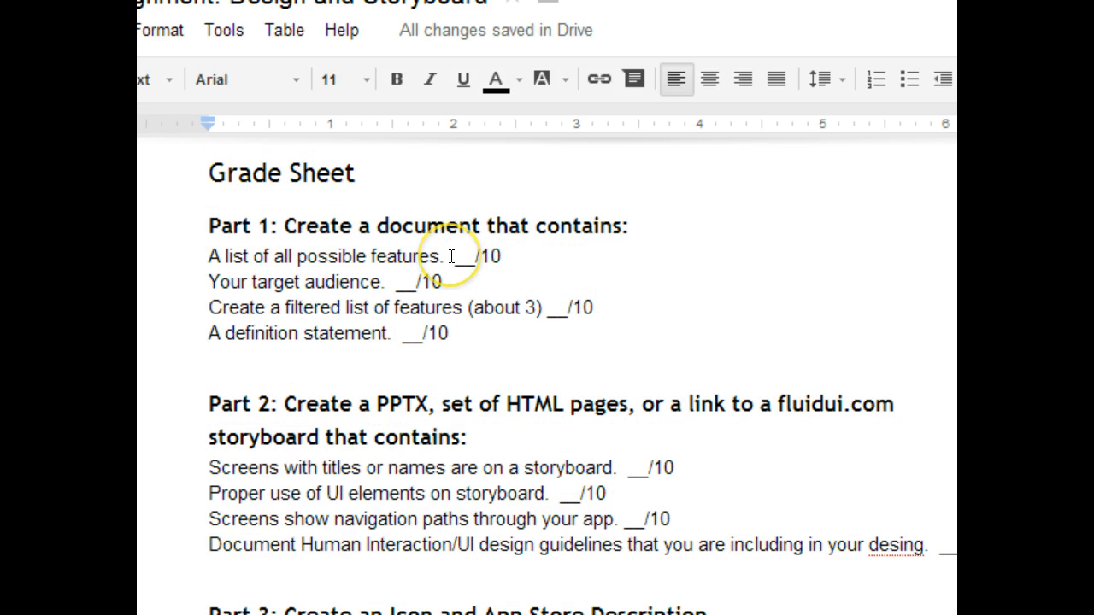
Step: Point at each score blank for the Part 1 and Part 2 items of the Grade Sheet
{"action": "left_click", "coordinate": [396, 282]}
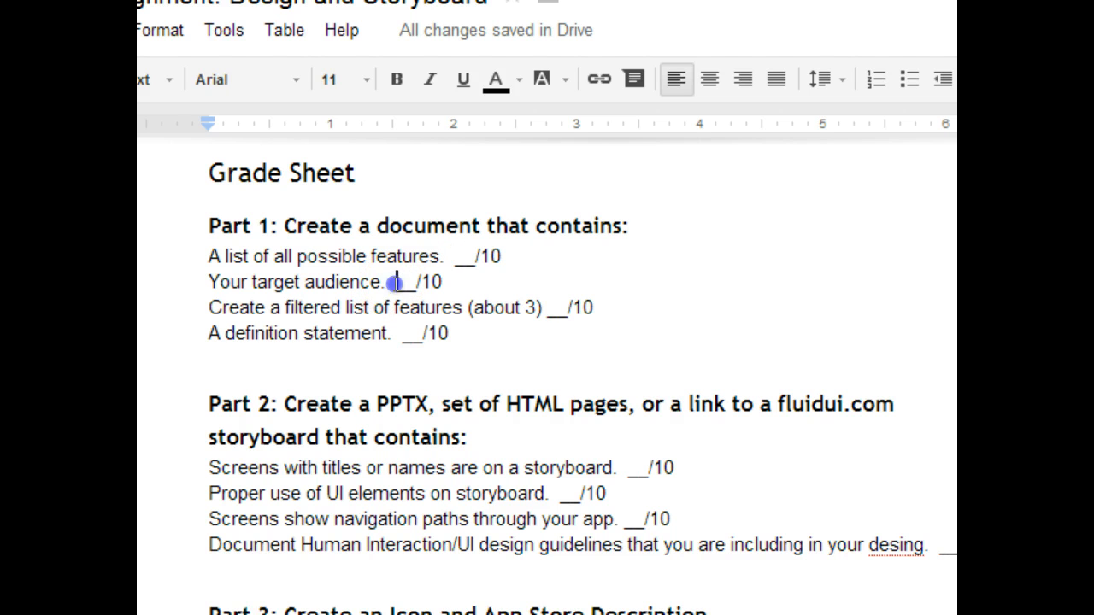
{"action": "left_click", "coordinate": [565, 308]}
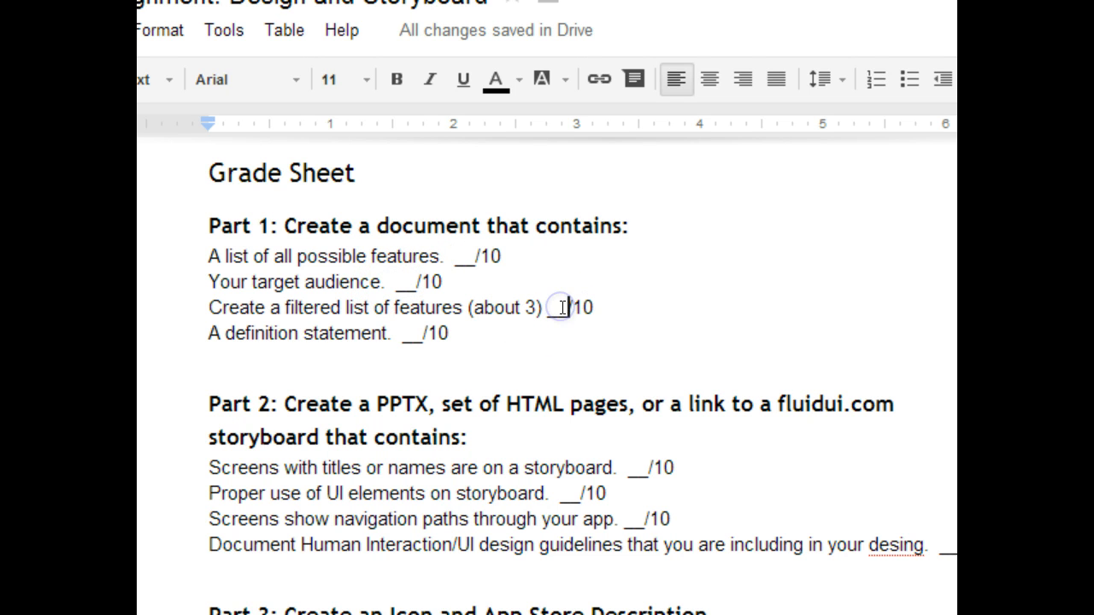
{"action": "left_click", "coordinate": [409, 334]}
{"action": "scroll", "coordinate": [479, 433], "scroll_direction": "down", "scroll_amount": 3}
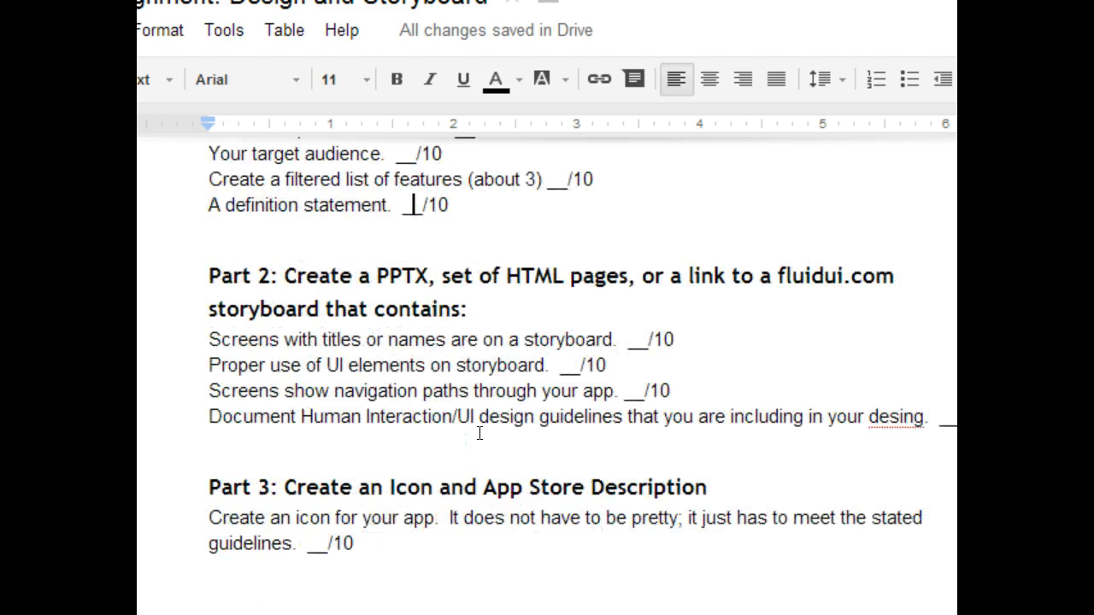
{"action": "left_click", "coordinate": [633, 342]}
{"action": "left_click", "coordinate": [562, 357]}
{"action": "left_click", "coordinate": [636, 390]}
{"action": "scroll", "coordinate": [928, 433], "scroll_direction": "down", "scroll_amount": 3}
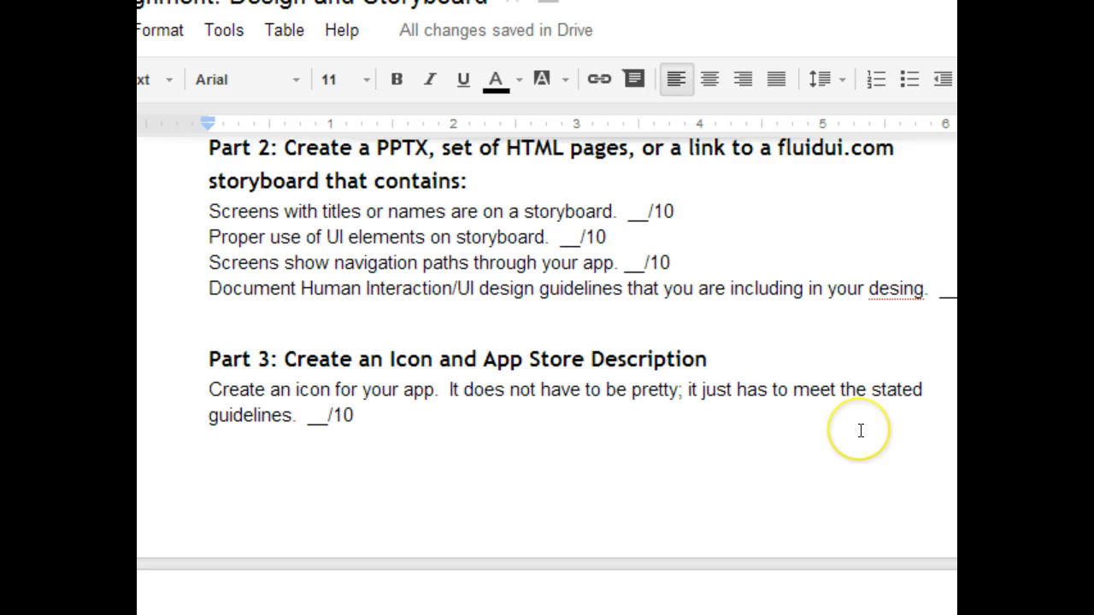
Step: Correct the misspelling "desing" to "design" in the last Part 2 grading item
{"action": "left_click", "coordinate": [907, 289]}
{"action": "key", "text": "BackSpace"}
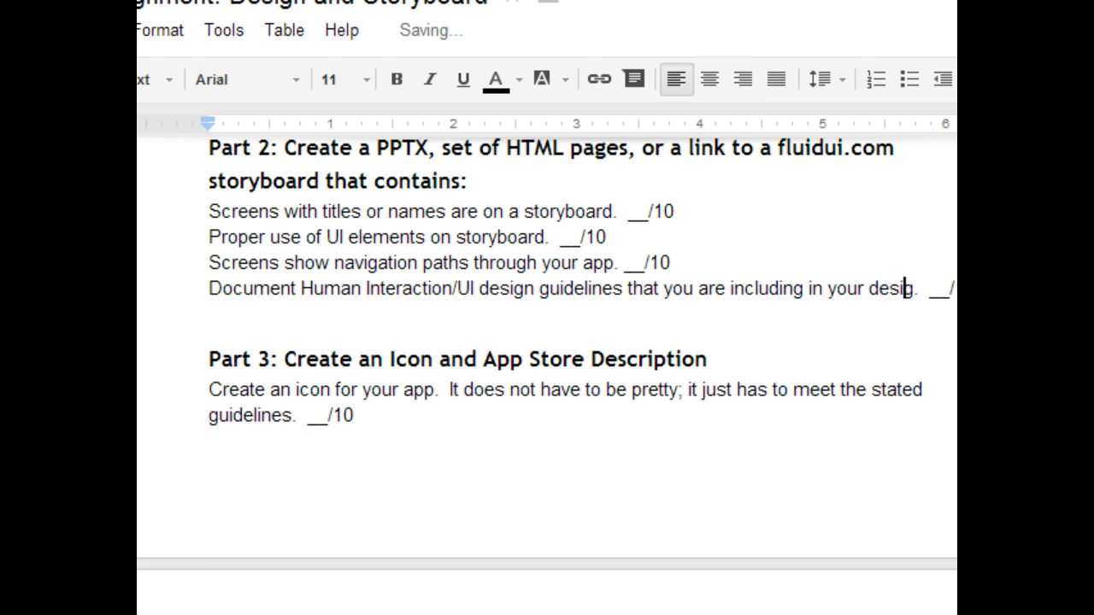
{"action": "type", "text": "n"}
{"action": "left_click", "coordinate": [210, 314]}
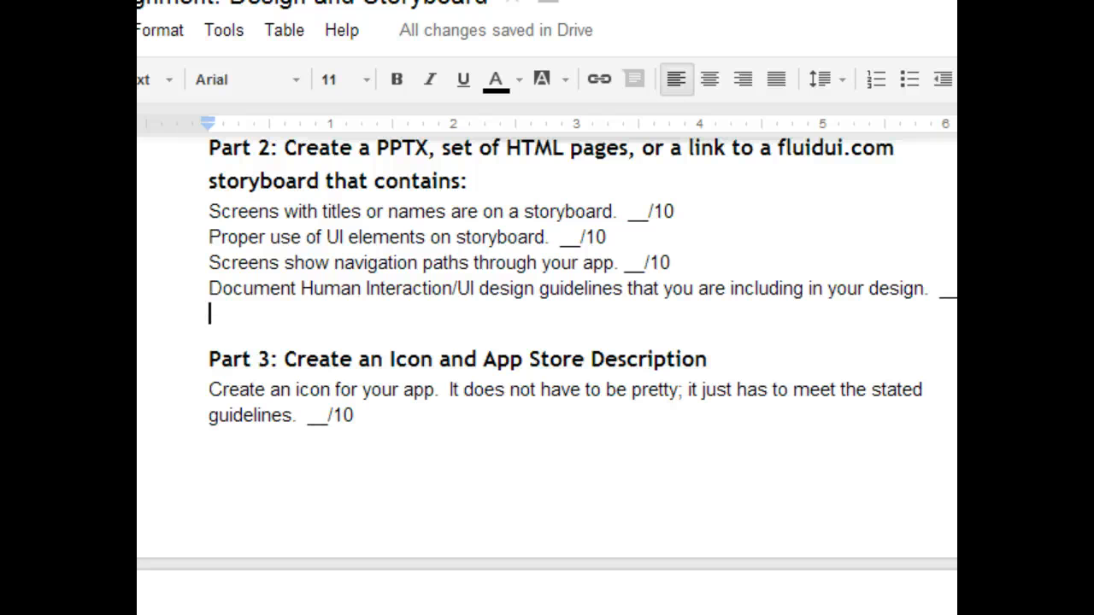
Step: Open the emulator and examine the running app's Search for a Plant screen
{"action": "scroll", "coordinate": [342, 214], "scroll_direction": "down", "scroll_amount": 6}
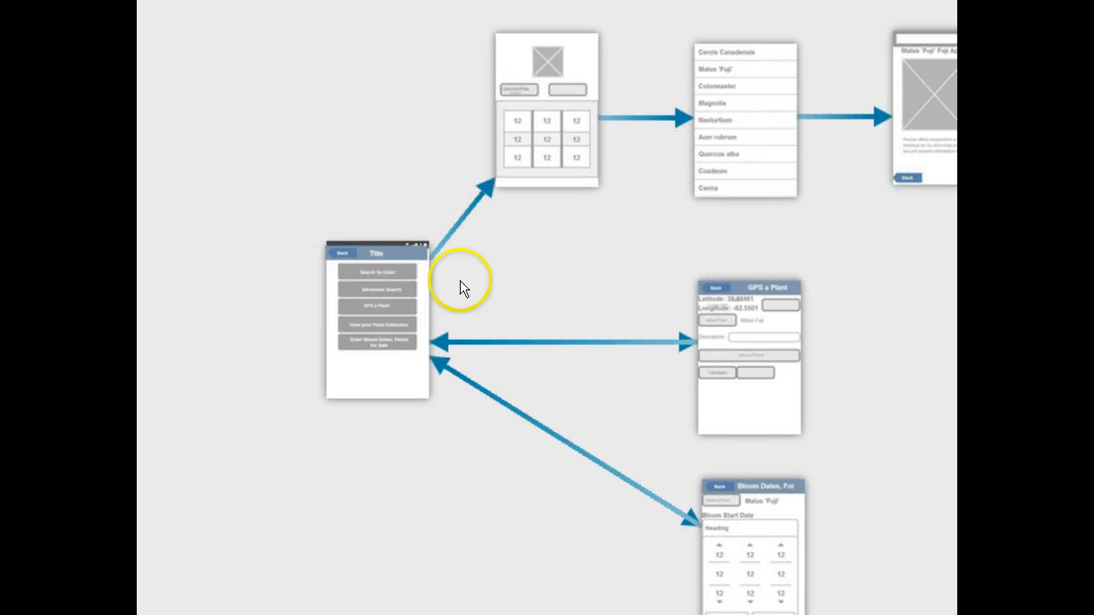
{"action": "double_click", "coordinate": [391, 390]}
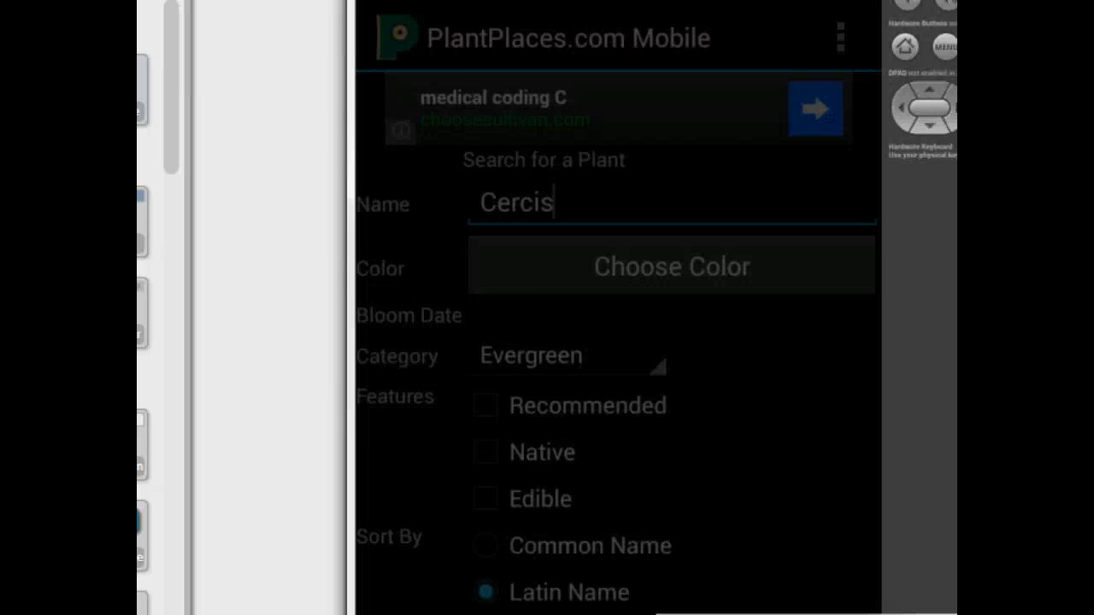
{"action": "left_click", "coordinate": [856, 190]}
{"action": "left_click", "coordinate": [863, 423]}
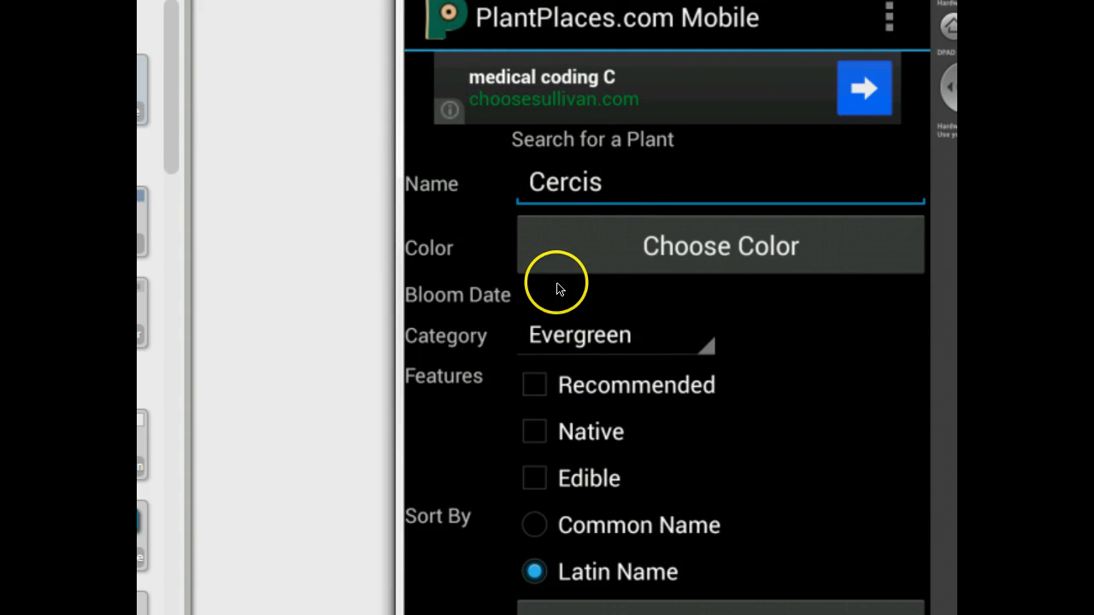
Step: Switch to the Fluid UI mockup and link the home screen's Advanced Search button to a new blank screen
{"action": "key", "text": "alt+Tab"}
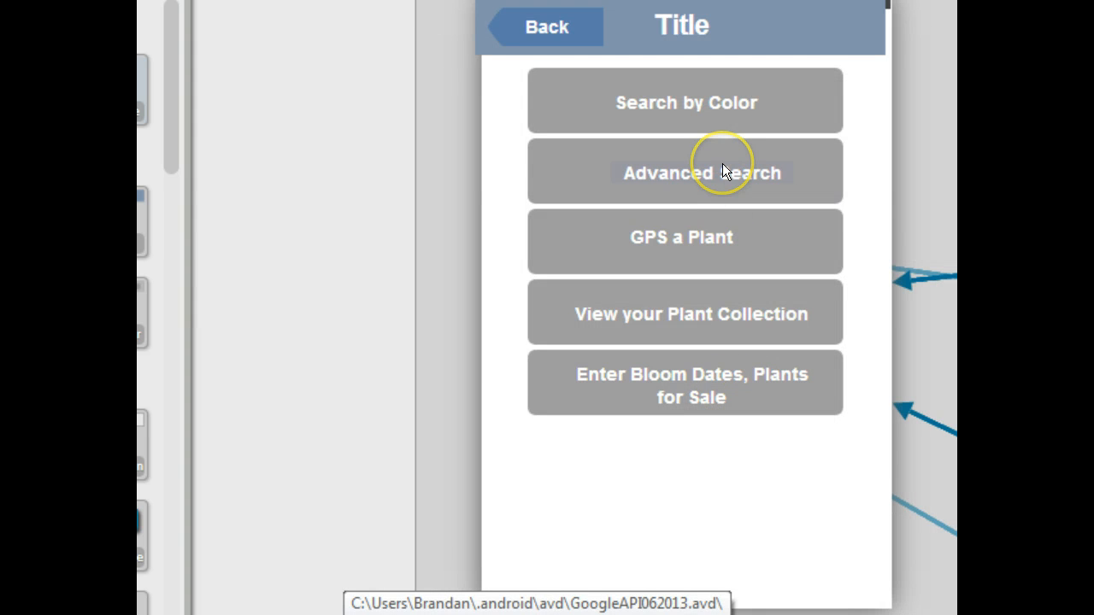
{"action": "left_click", "coordinate": [814, 173]}
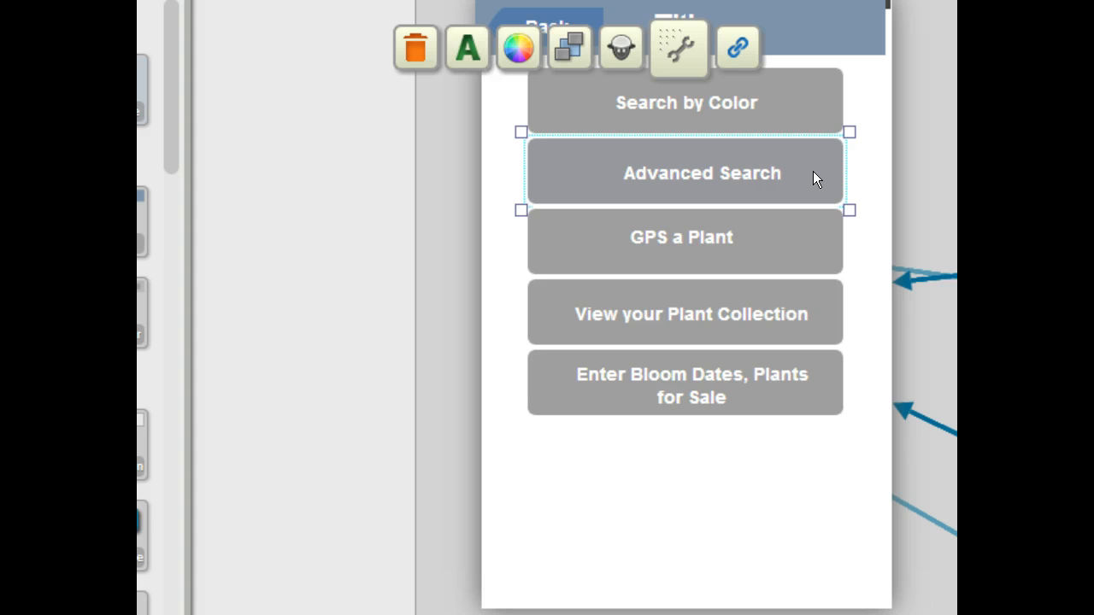
{"action": "left_click", "coordinate": [737, 55]}
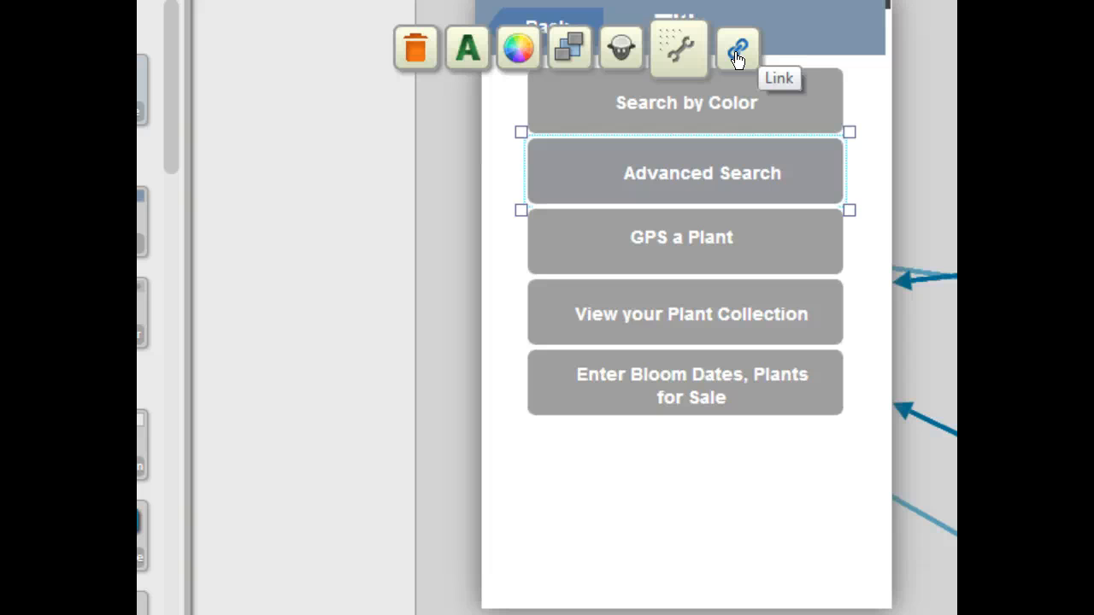
{"action": "left_click", "coordinate": [764, 103]}
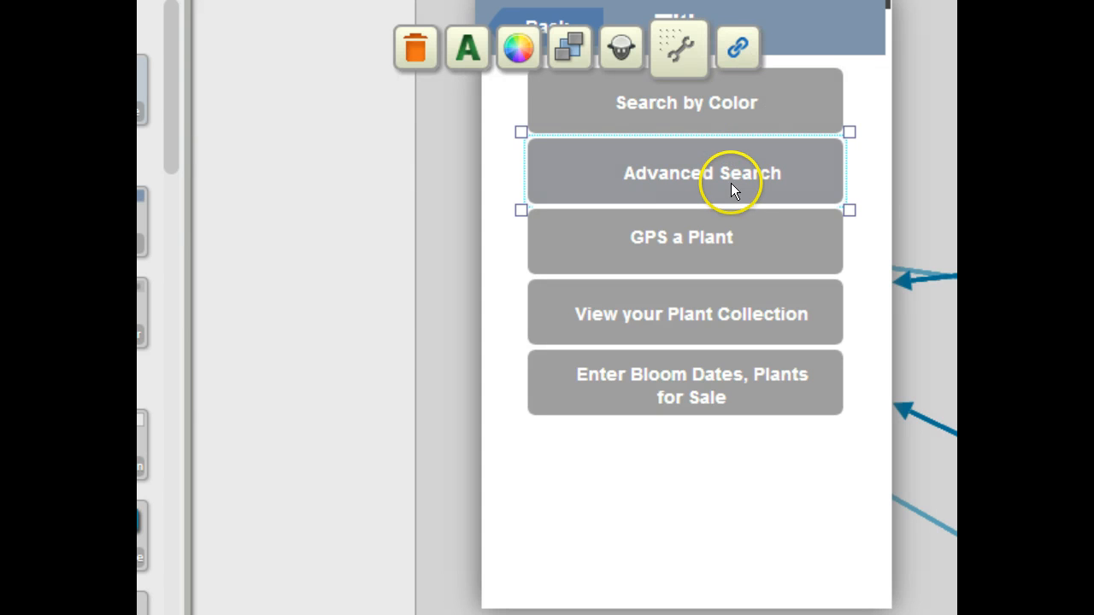
{"action": "left_click", "coordinate": [740, 42]}
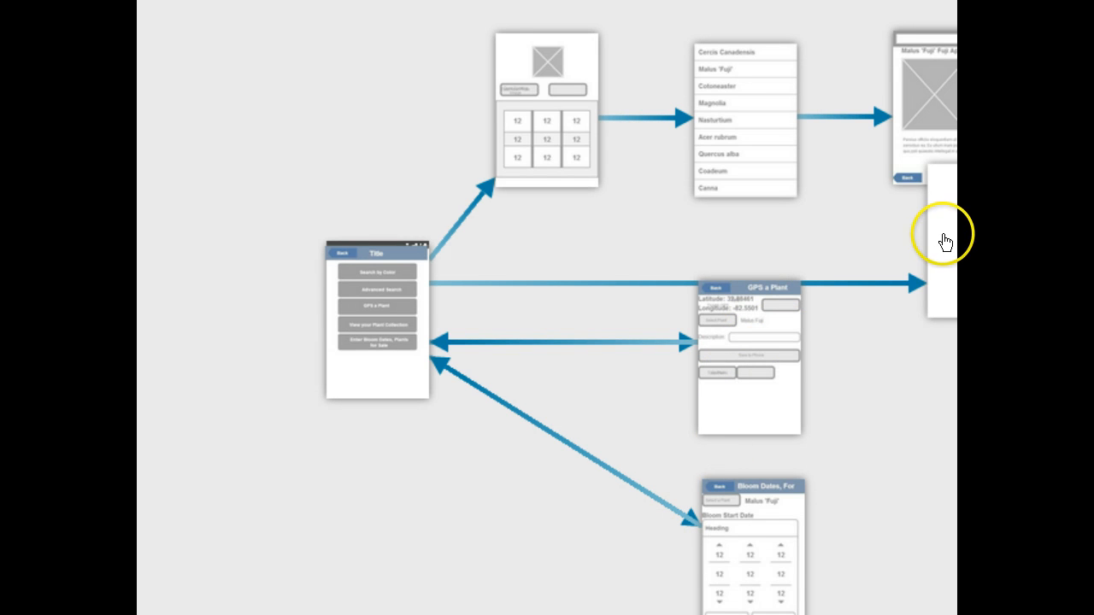
Step: Rearrange the screens in the flow overview so the new screen sits beside the home screen's Advanced Search arrow
{"action": "left_click_drag", "start_coordinate": [899, 242], "coordinate": [835, 249]}
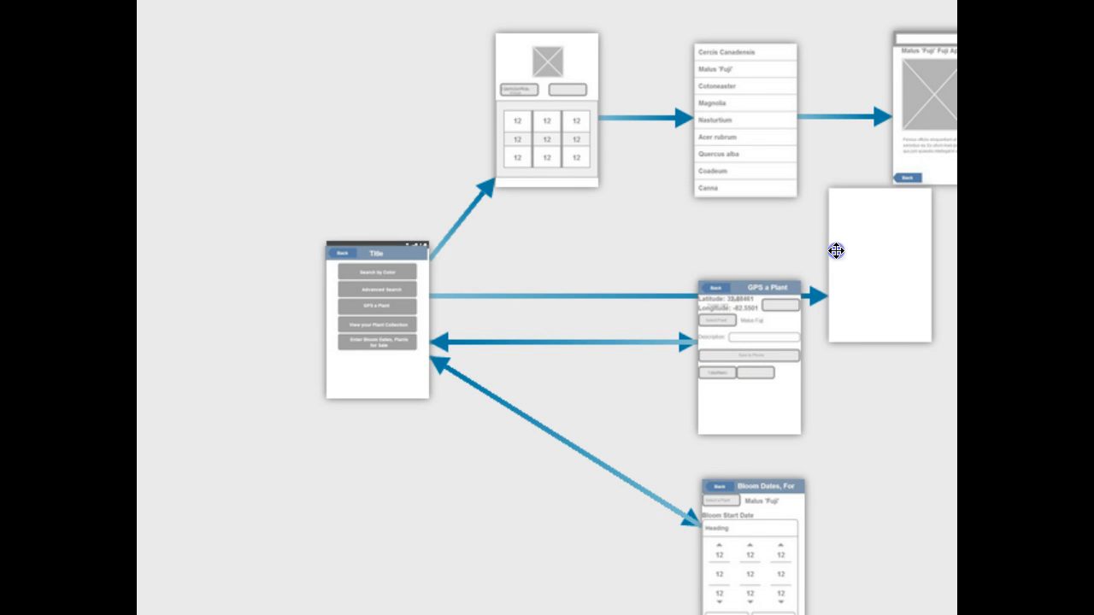
{"action": "left_click_drag", "start_coordinate": [771, 351], "coordinate": [743, 386]}
{"action": "left_click_drag", "start_coordinate": [775, 515], "coordinate": [606, 563]}
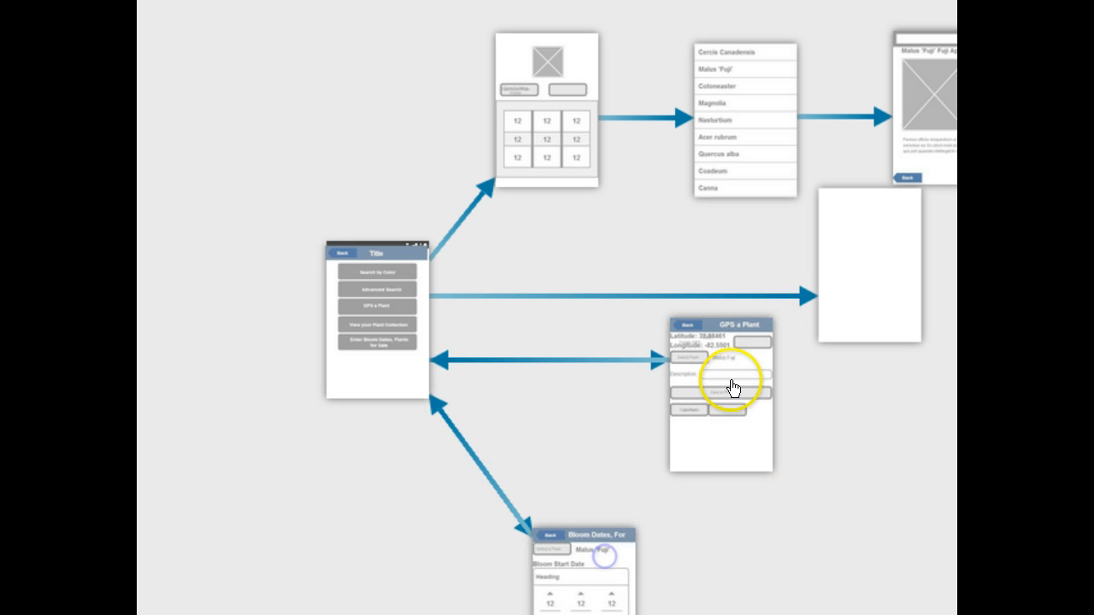
{"action": "left_click_drag", "start_coordinate": [728, 384], "coordinate": [732, 456]}
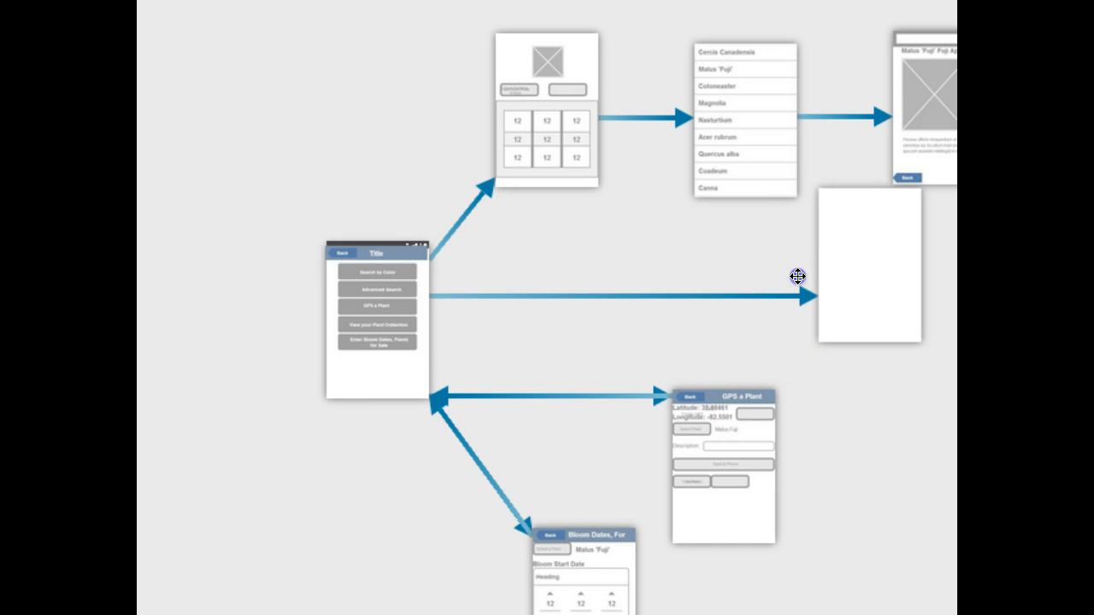
{"action": "left_click_drag", "start_coordinate": [796, 277], "coordinate": [664, 263]}
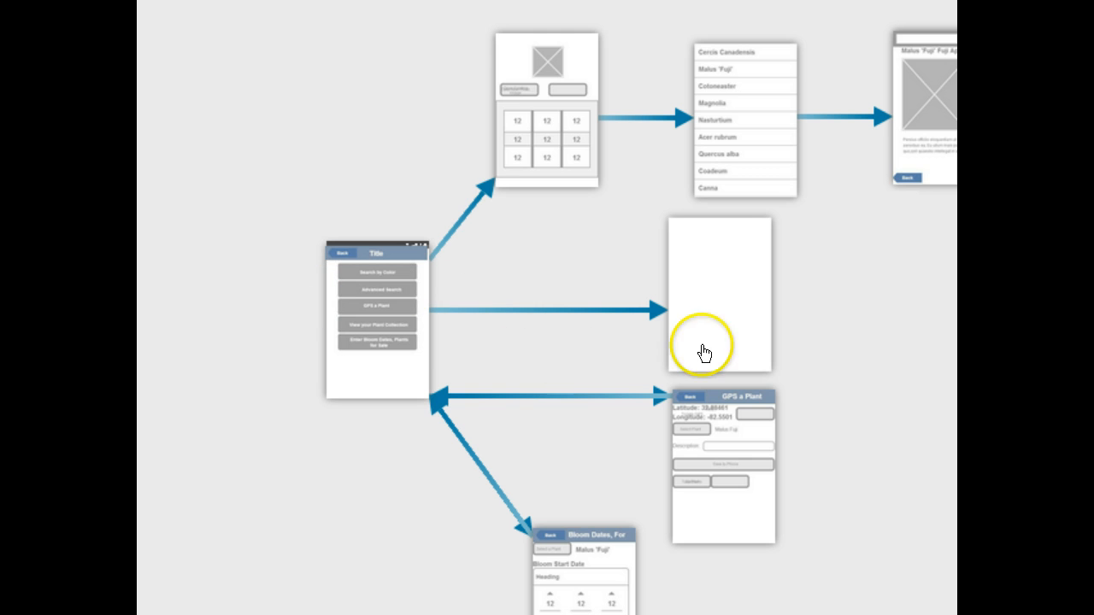
Step: Open the new blank screen and add a Navigation header bar across its top
{"action": "left_click", "coordinate": [719, 281]}
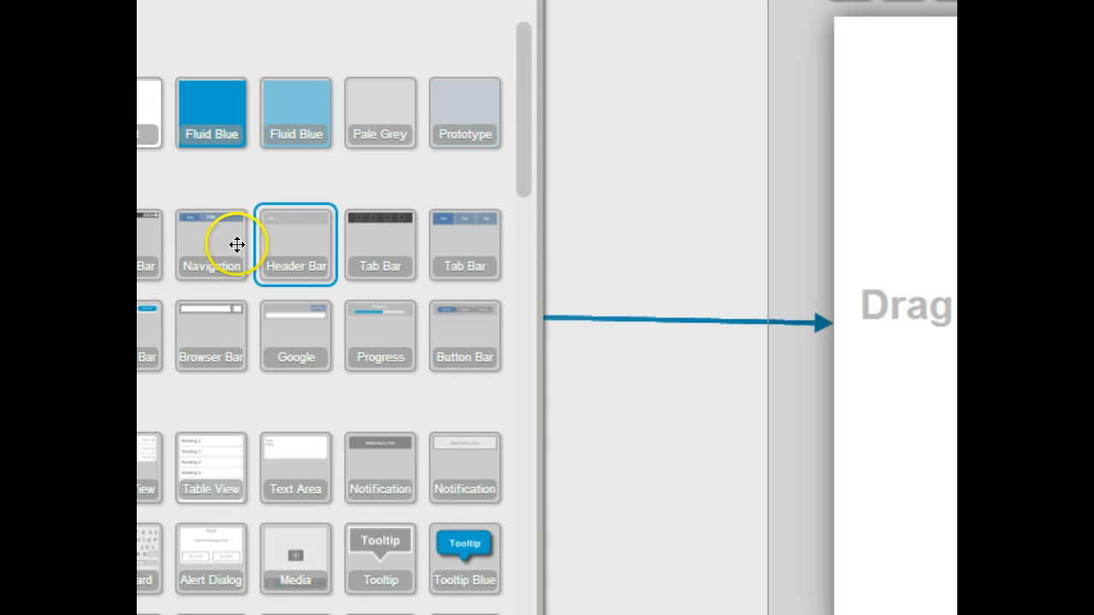
{"action": "left_click_drag", "start_coordinate": [198, 238], "coordinate": [846, 32]}
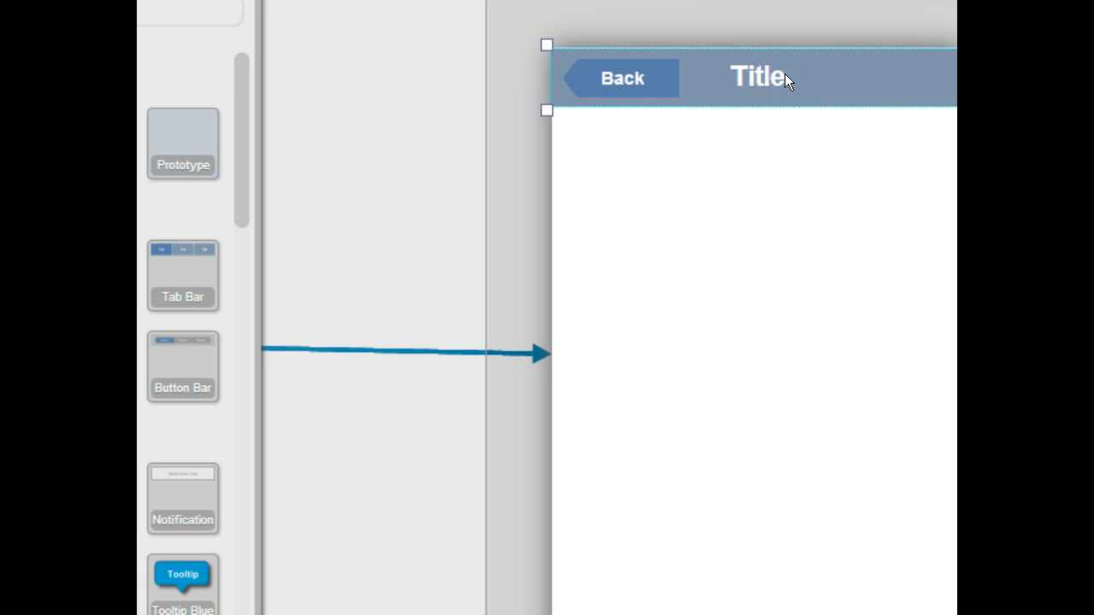
Step: Rename the header title to Advanced Search and widen its text box to fit beside the Back button
{"action": "double_click", "coordinate": [769, 76]}
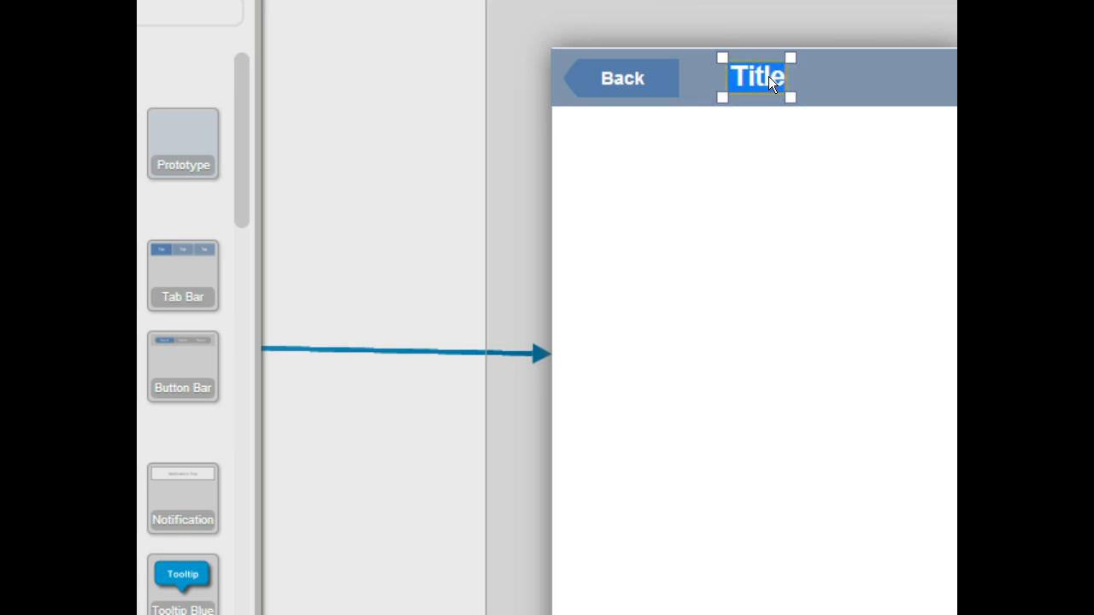
{"action": "type", "text": "adv"}
{"action": "key", "text": "BackSpace"}
{"action": "key", "text": "BackSpace"}
{"action": "key", "text": "BackSpace"}
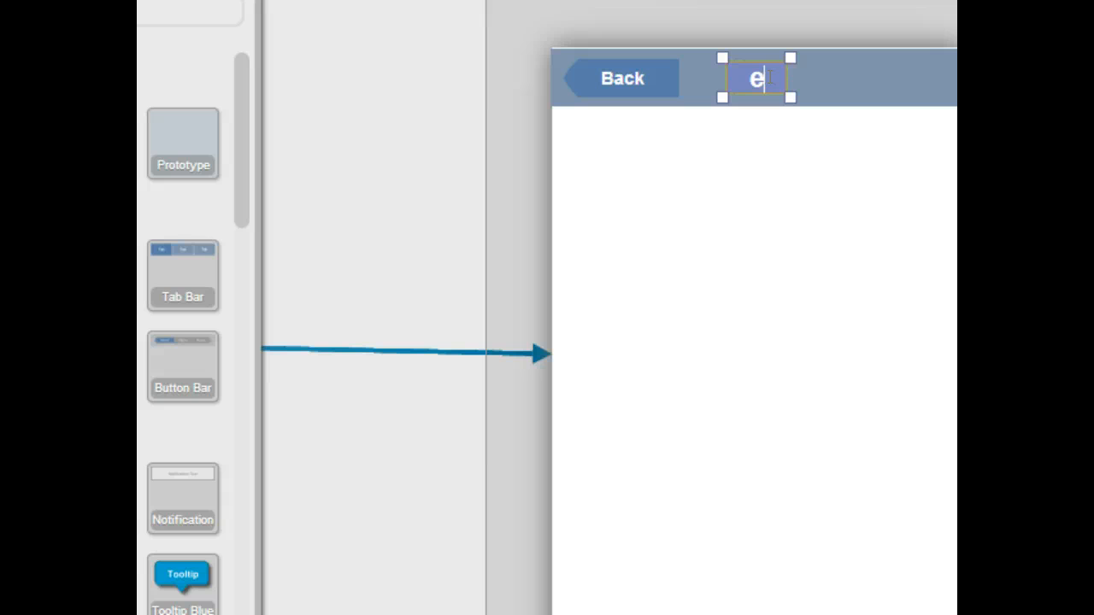
{"action": "type", "text": "Adv"}
{"action": "key", "text": "BackSpace"}
{"action": "type", "text": "v"}
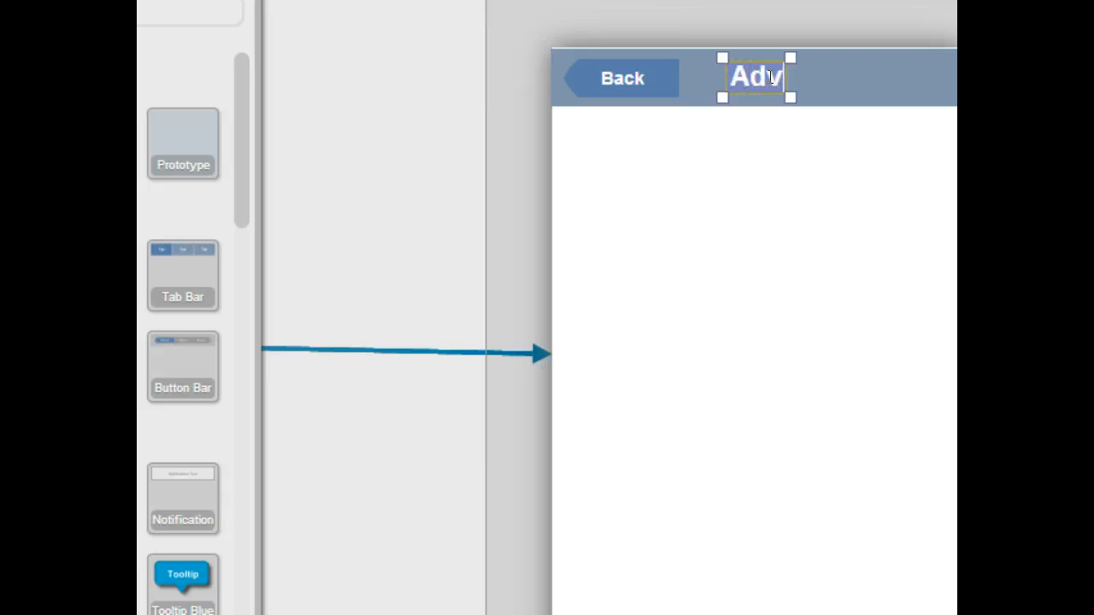
{"action": "type", "text": "anced ch"}
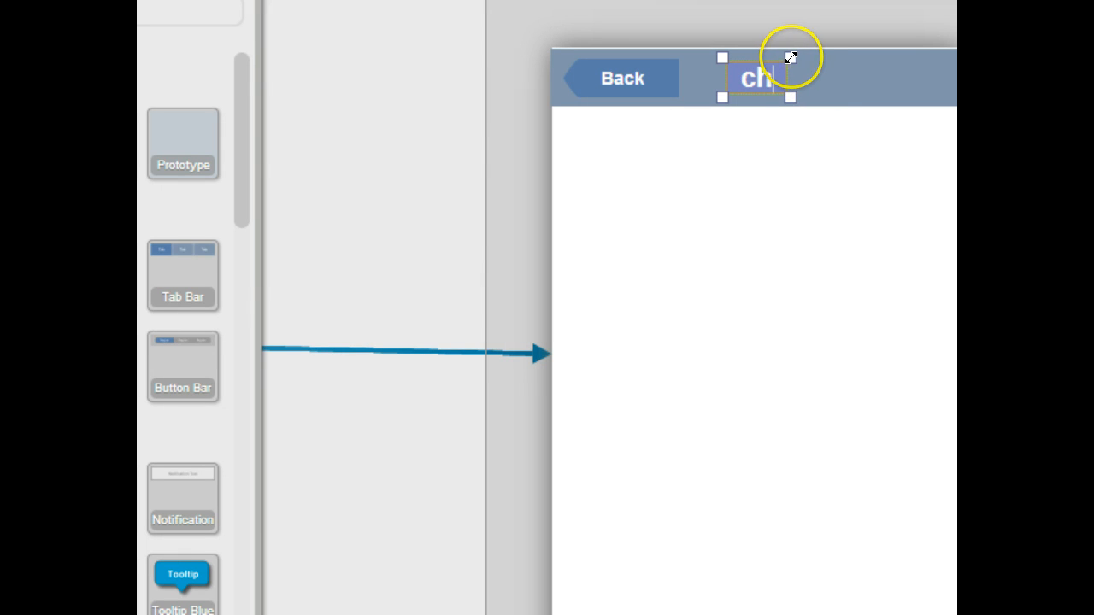
{"action": "left_click_drag", "start_coordinate": [791, 58], "coordinate": [968, 55]}
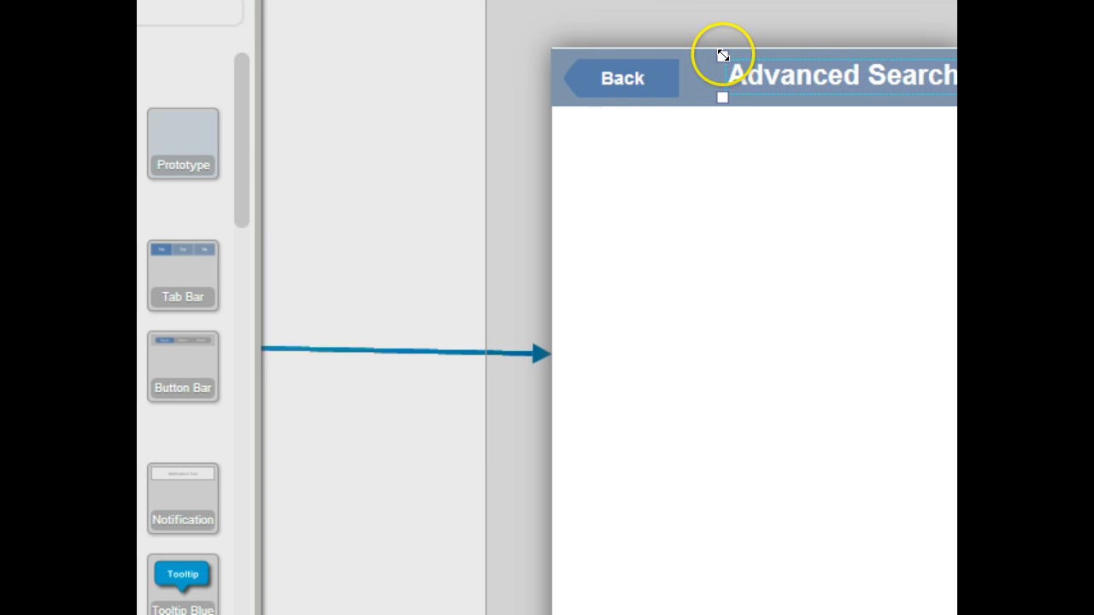
{"action": "left_click_drag", "start_coordinate": [723, 55], "coordinate": [678, 54]}
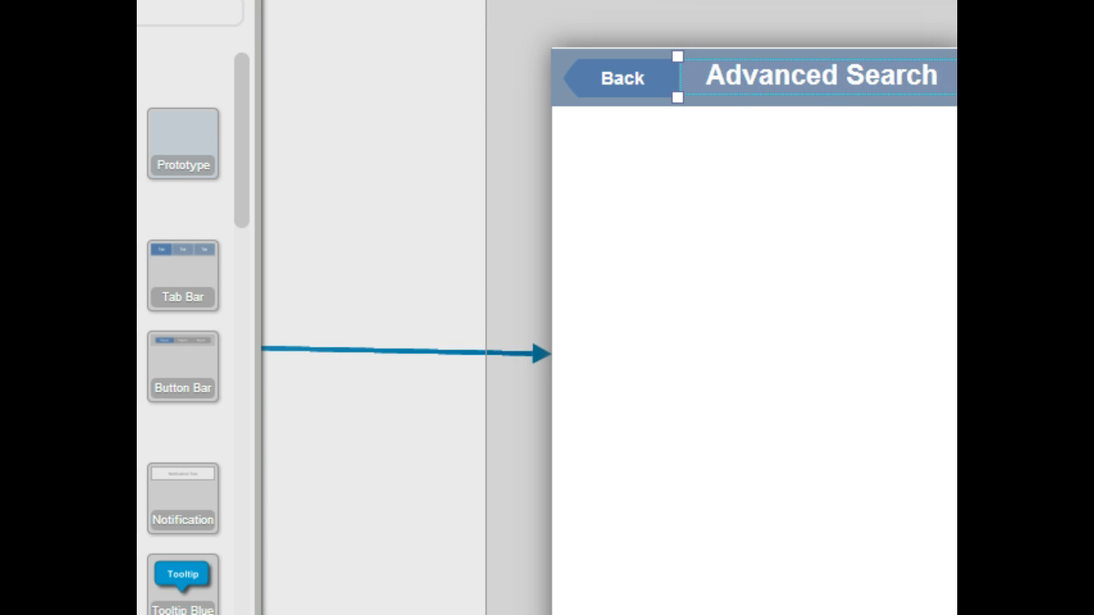
{"action": "left_click_drag", "start_coordinate": [965, 98], "coordinate": [948, 97]}
Step: Link the header's Back button on the Advanced Search screen back to the home Title screen
{"action": "left_click", "coordinate": [869, 171]}
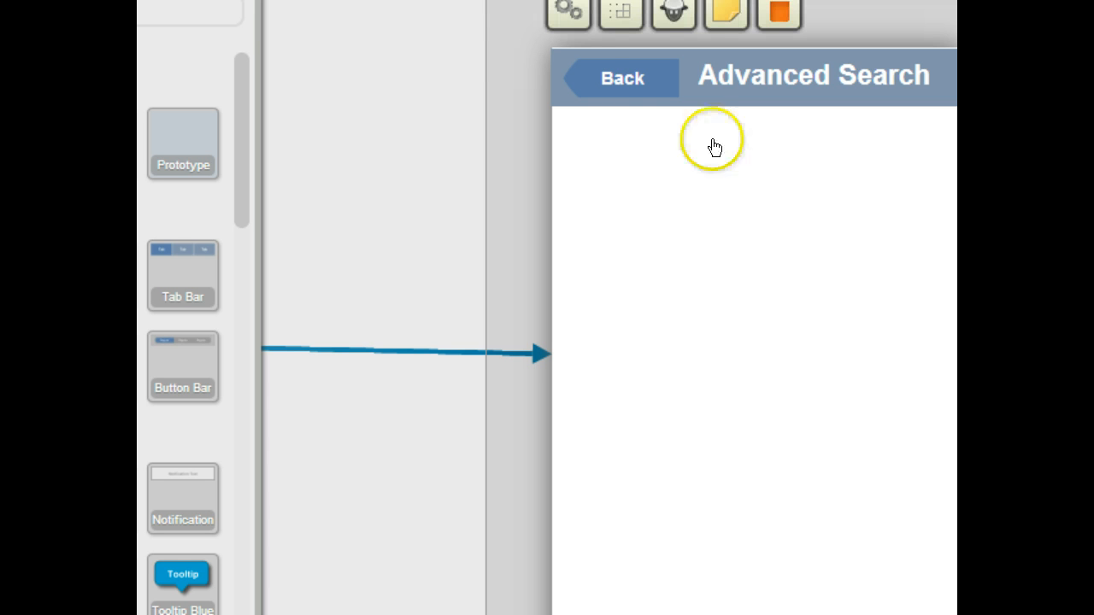
{"action": "left_click", "coordinate": [616, 79]}
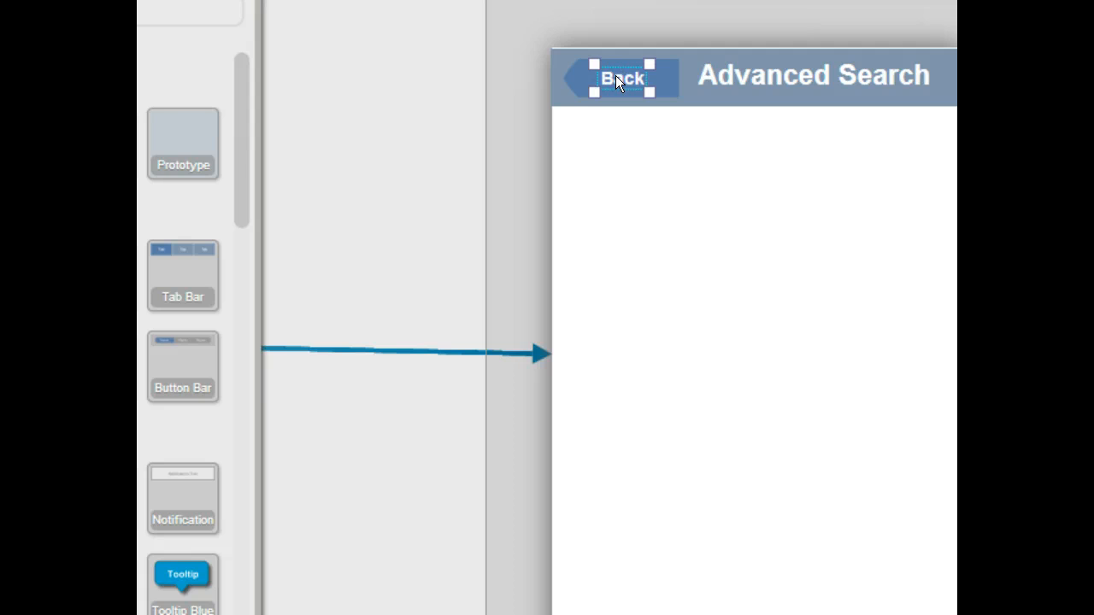
{"action": "left_click", "coordinate": [579, 78]}
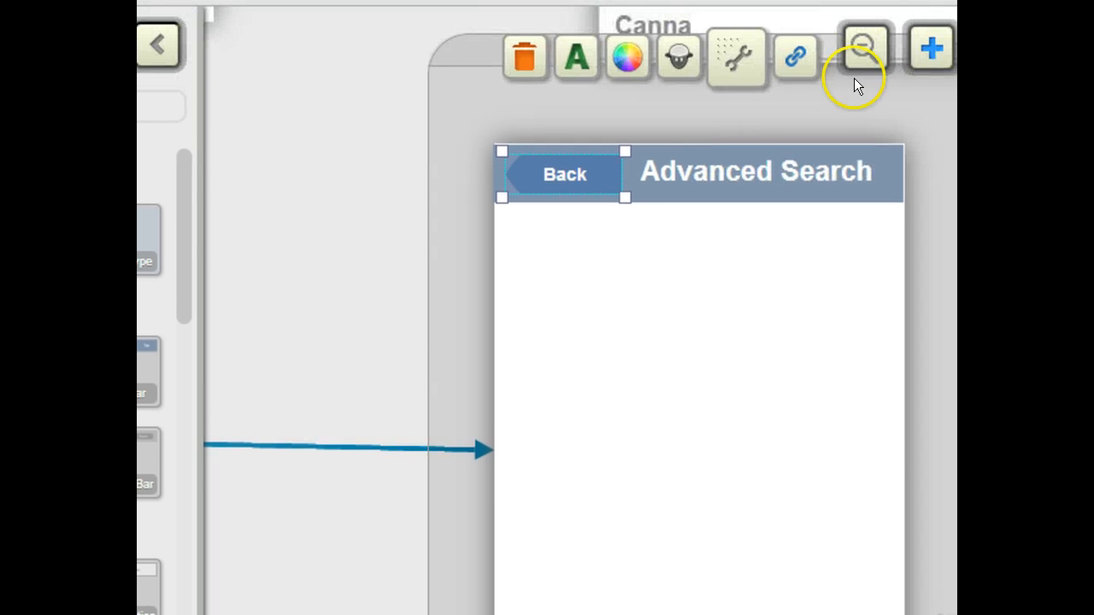
{"action": "left_click", "coordinate": [789, 55]}
{"action": "left_click", "coordinate": [569, 176]}
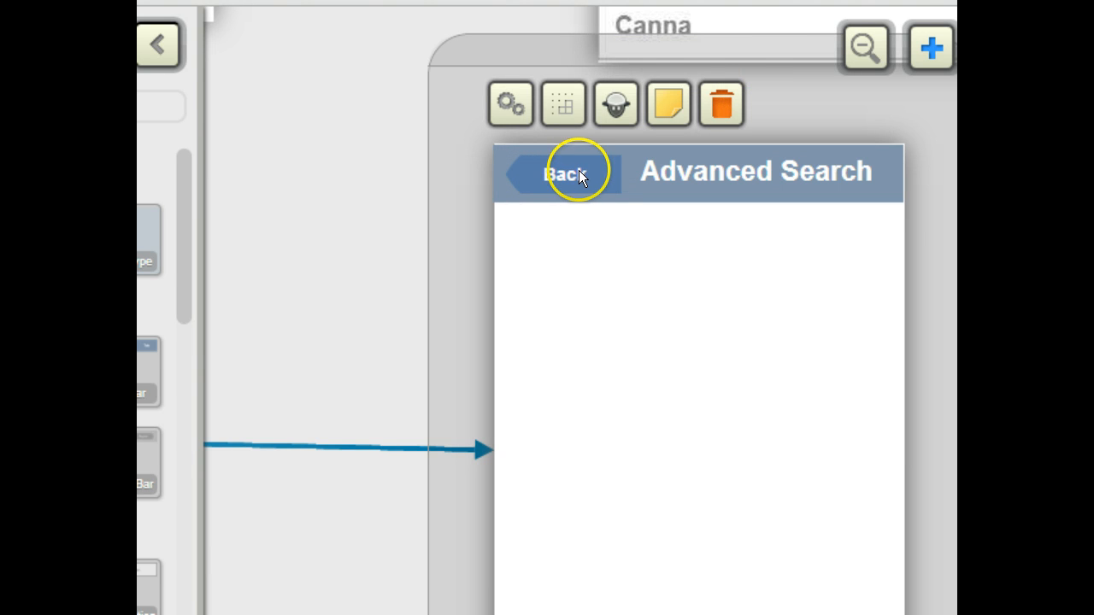
{"action": "left_click", "coordinate": [569, 162]}
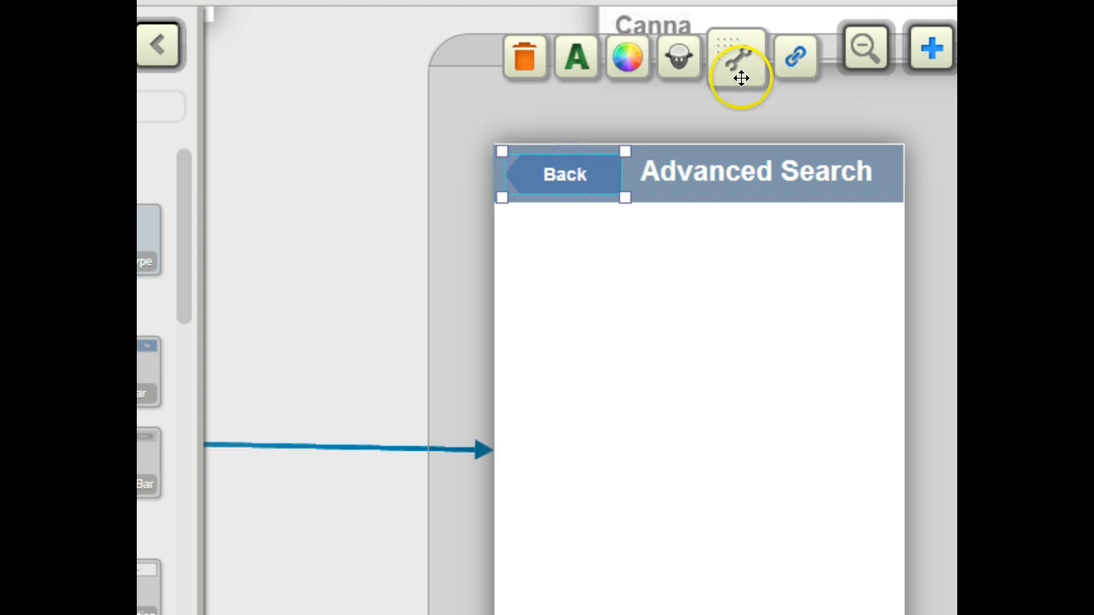
{"action": "left_click", "coordinate": [793, 60]}
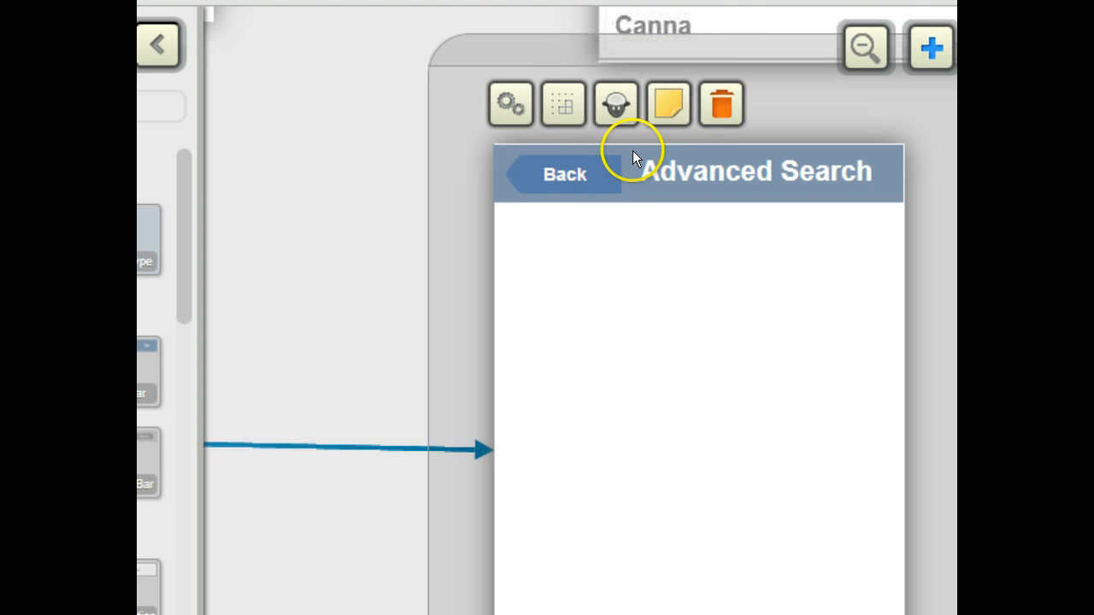
{"action": "left_click", "coordinate": [600, 161]}
{"action": "left_click", "coordinate": [804, 53]}
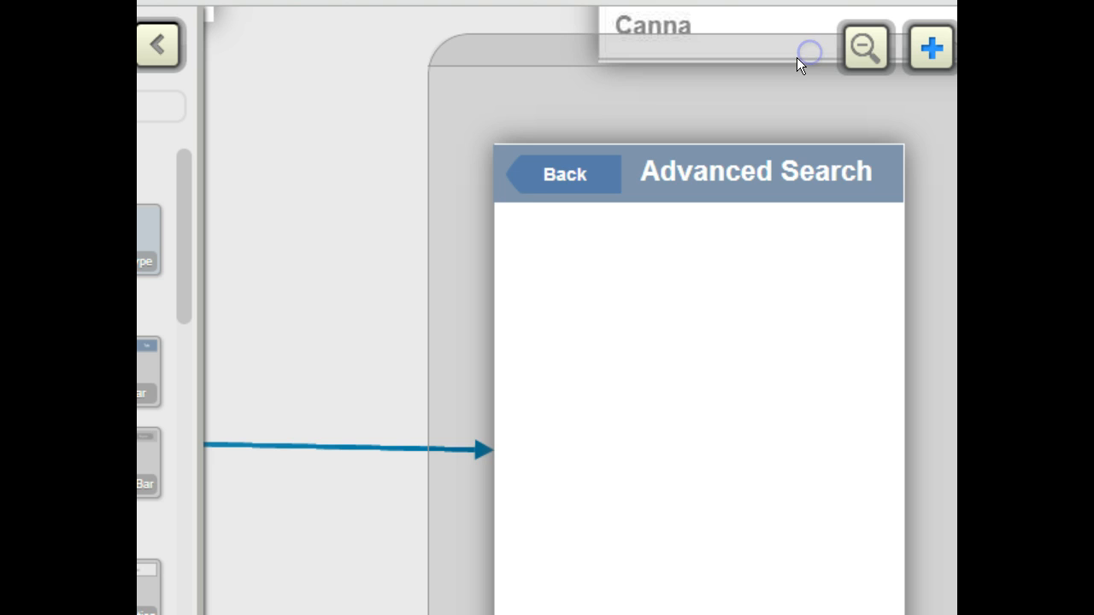
{"action": "left_click", "coordinate": [522, 174]}
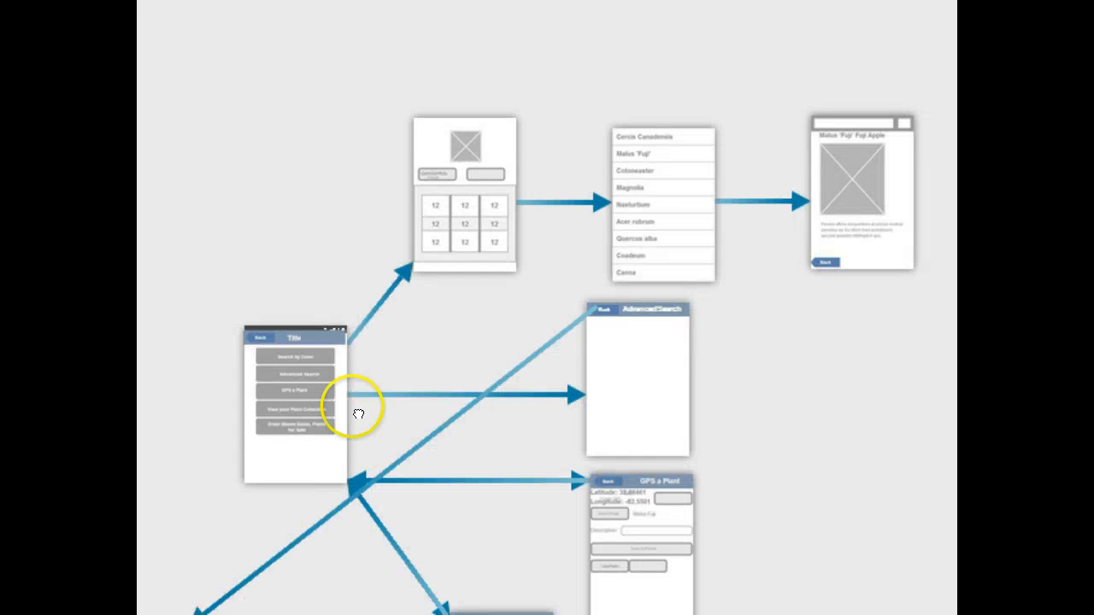
{"action": "left_click_drag", "start_coordinate": [354, 410], "coordinate": [289, 389]}
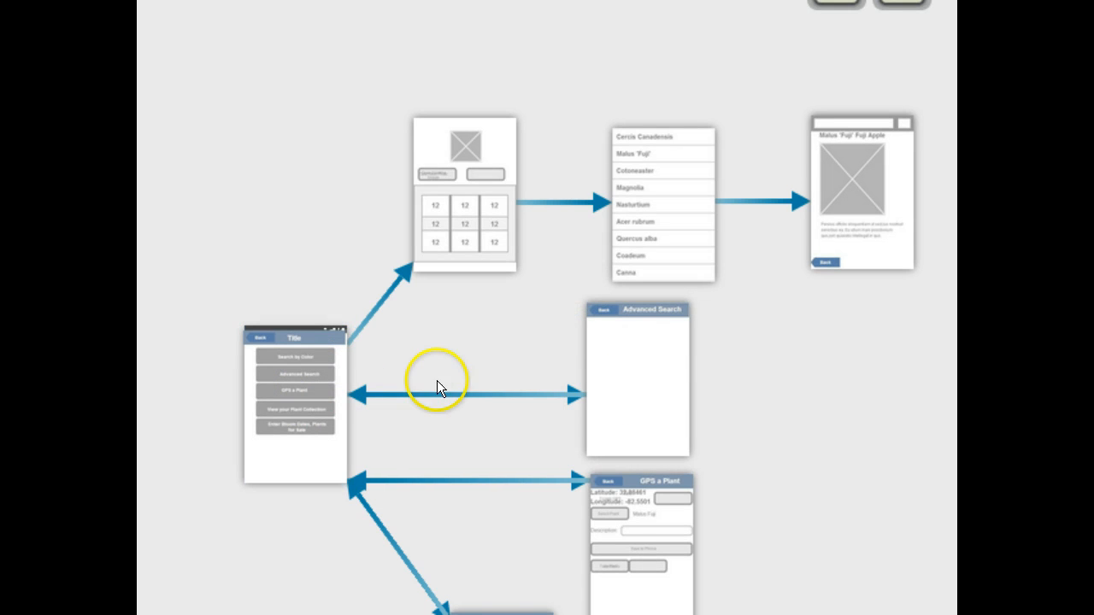
Step: Reopen the Advanced Search screen and inspect the Back button's link settings
{"action": "double_click", "coordinate": [608, 313]}
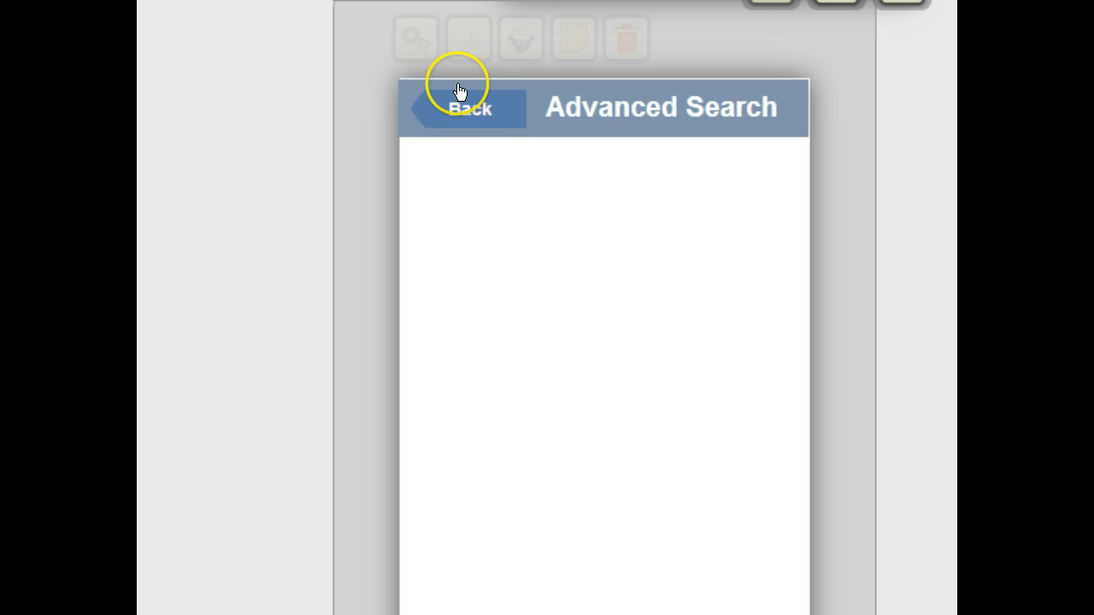
{"action": "left_click", "coordinate": [483, 107]}
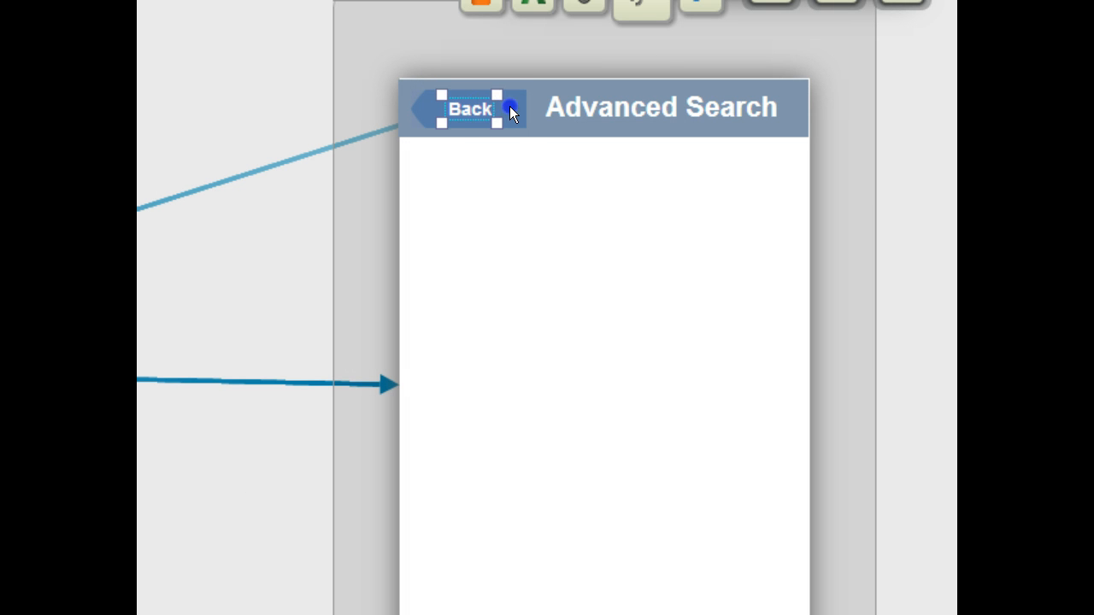
{"action": "left_click", "coordinate": [510, 108]}
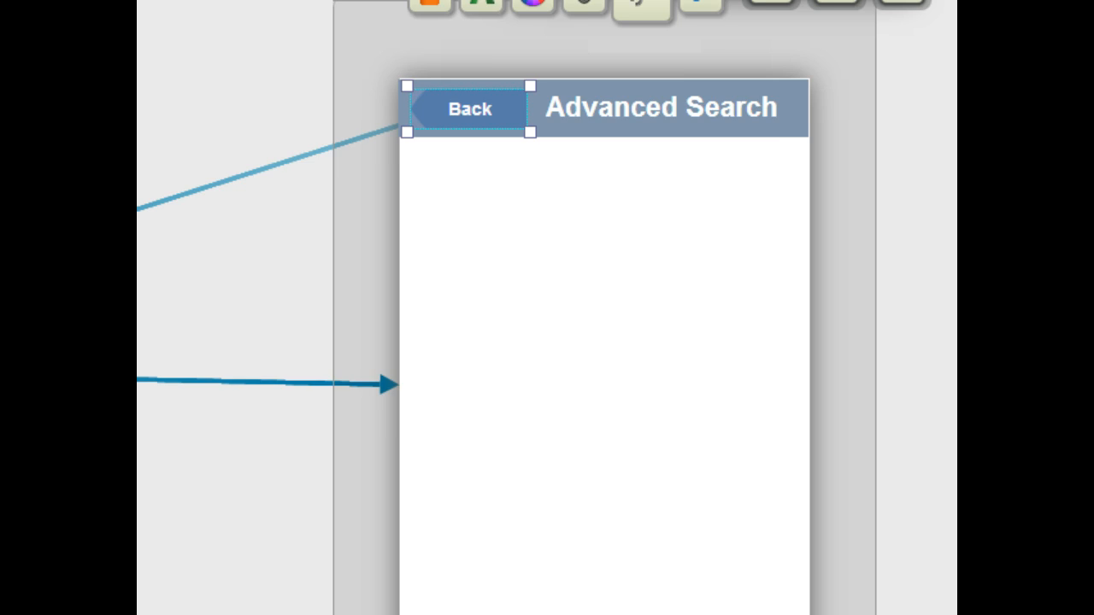
{"action": "left_click", "coordinate": [687, 40]}
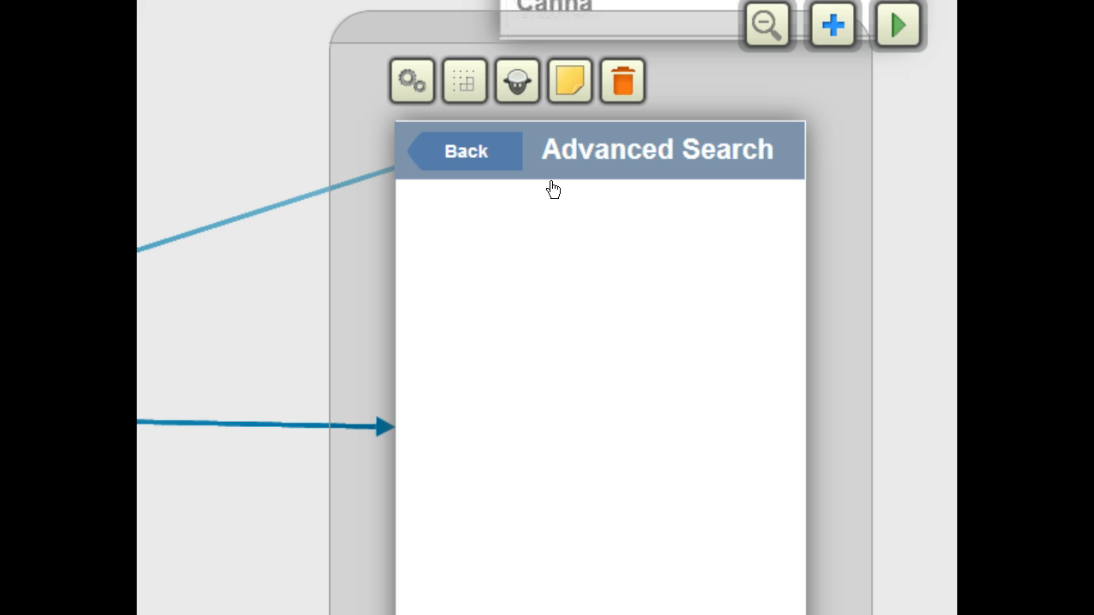
{"action": "left_click", "coordinate": [517, 156]}
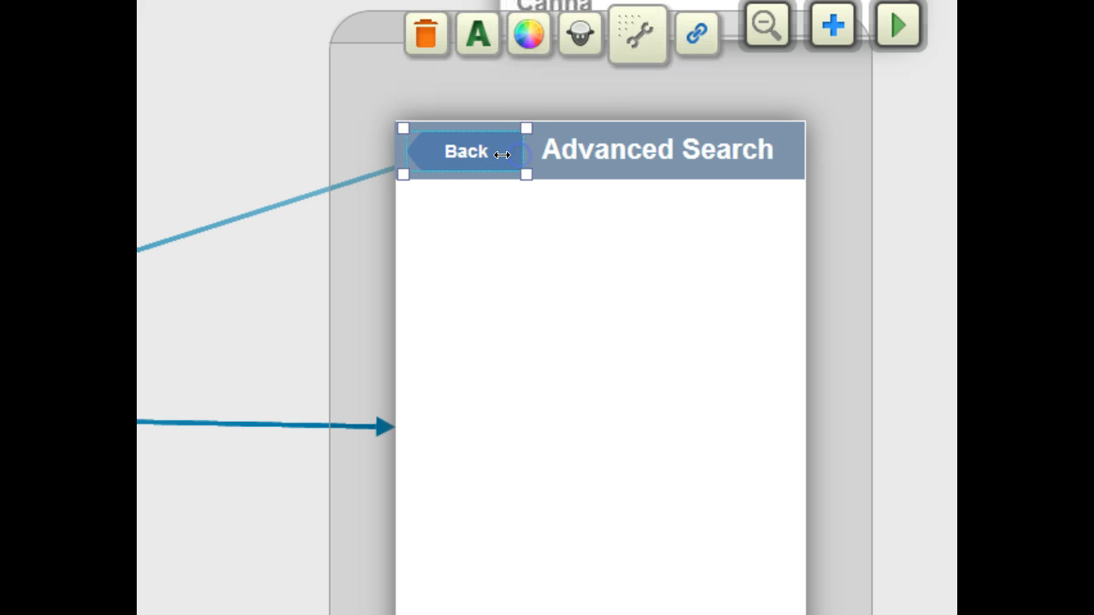
{"action": "left_click", "coordinate": [697, 35]}
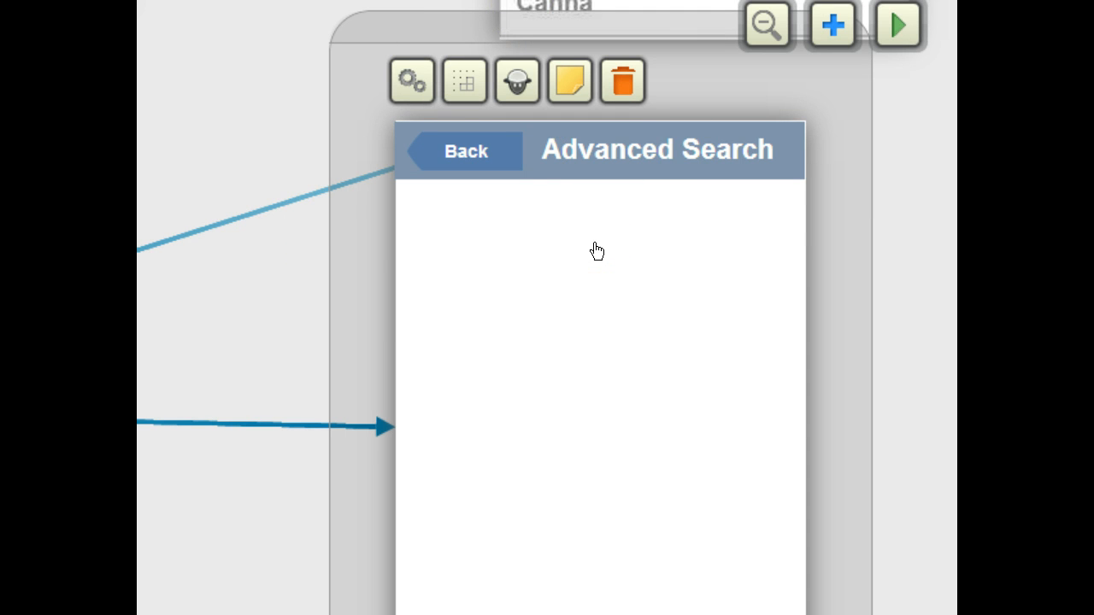
Step: Preview the prototype and try the Advanced Search screen's Back button
{"action": "left_click", "coordinate": [904, 32]}
{"action": "left_click", "coordinate": [731, 271]}
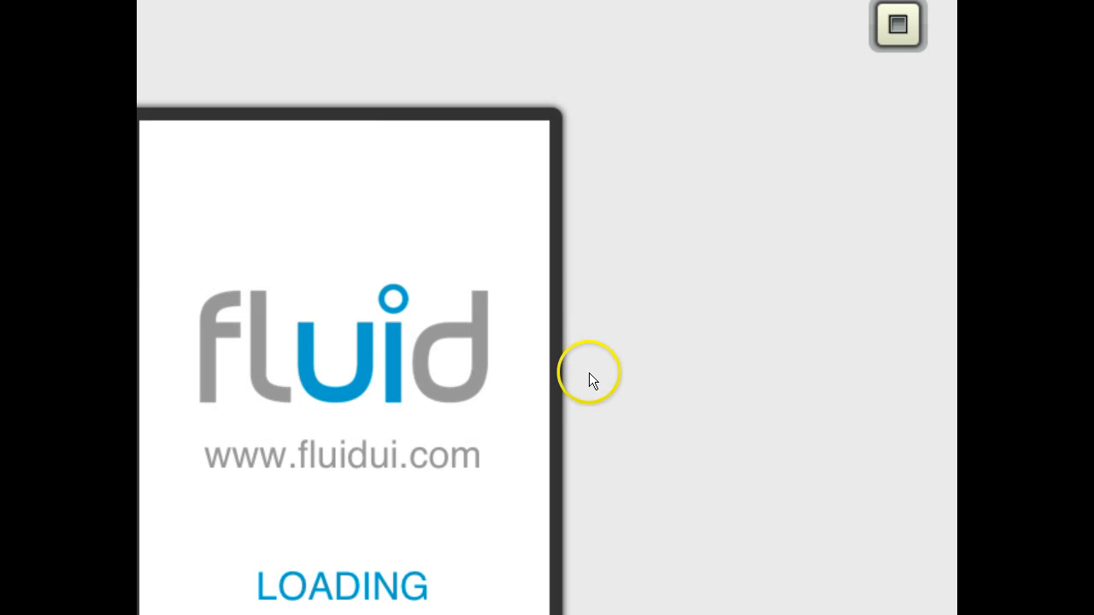
{"action": "left_click", "coordinate": [310, 290]}
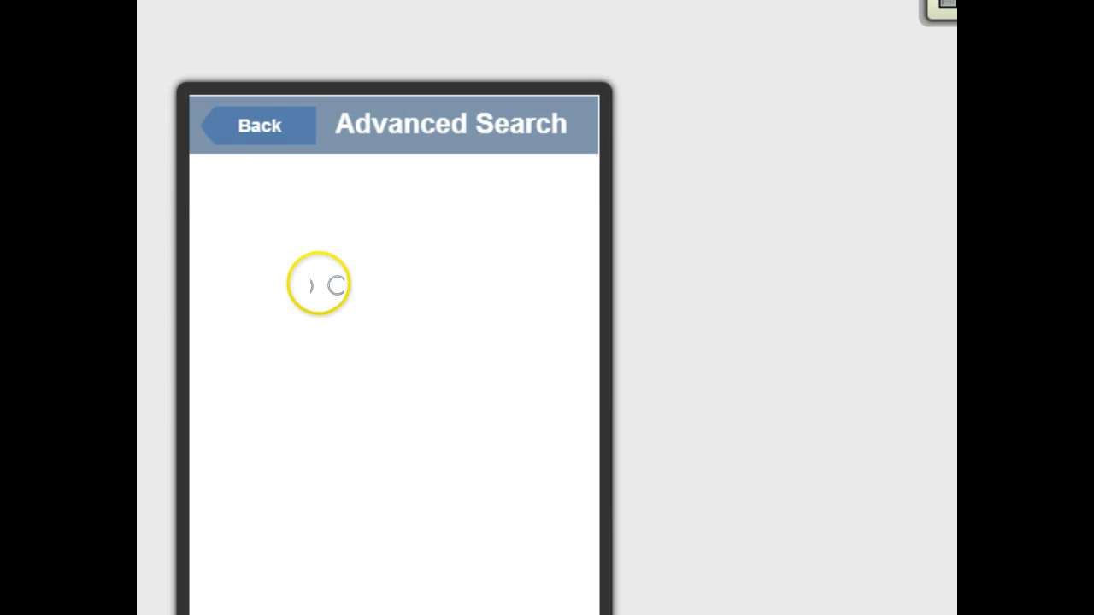
{"action": "left_click", "coordinate": [256, 130]}
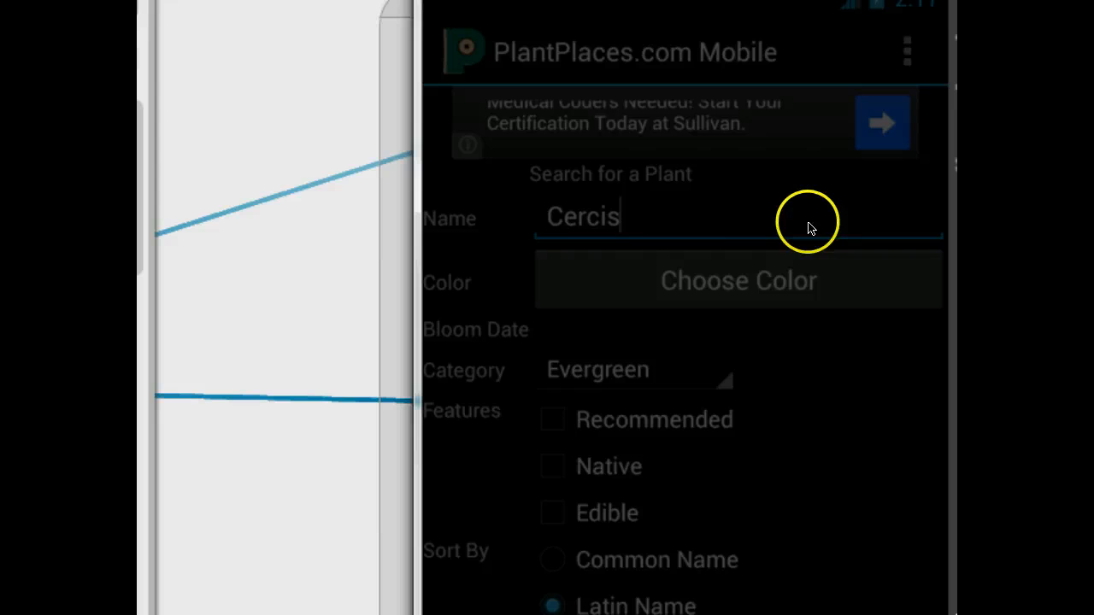
Step: Review the PlantPlaces Mobile plant search screen in the emulator and switch back to the mockup editor
{"action": "left_click", "coordinate": [809, 221]}
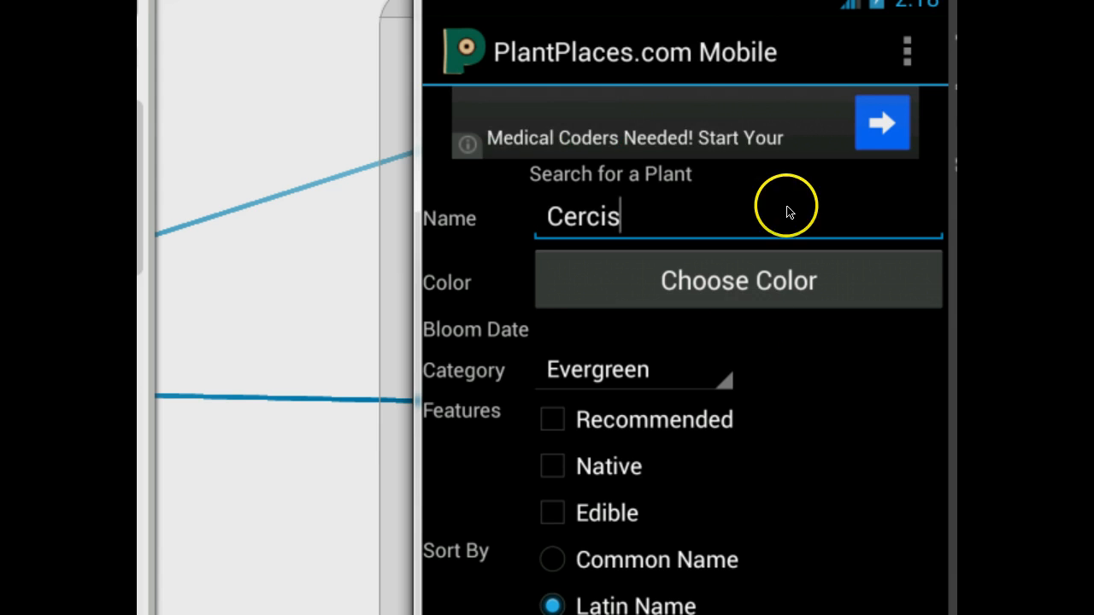
{"action": "left_click_drag", "start_coordinate": [684, 0], "coordinate": [692, 0]}
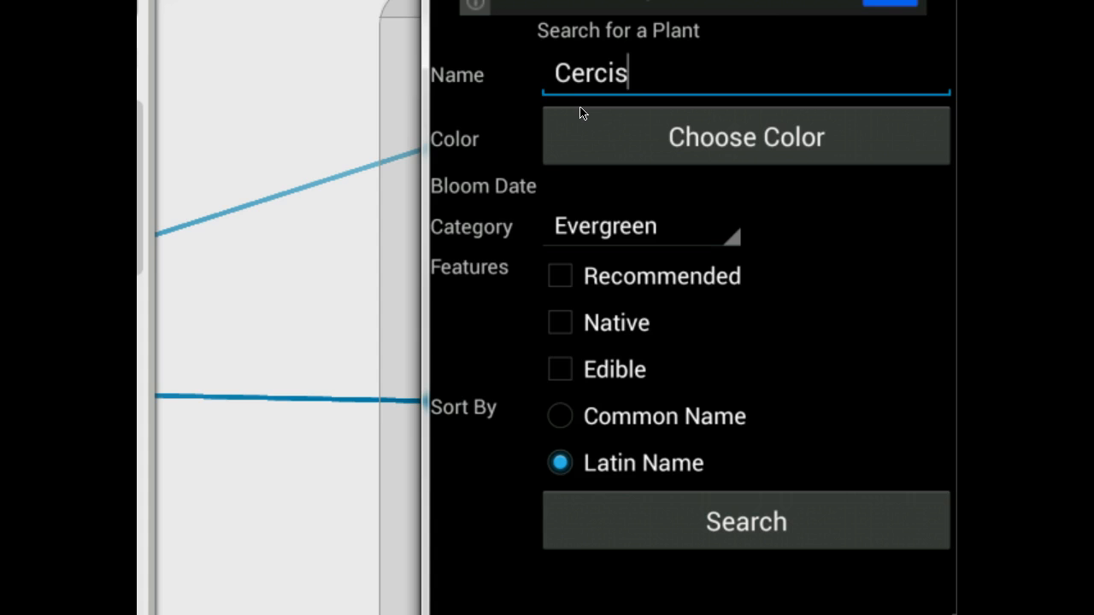
{"action": "key", "text": "alt+Tab"}
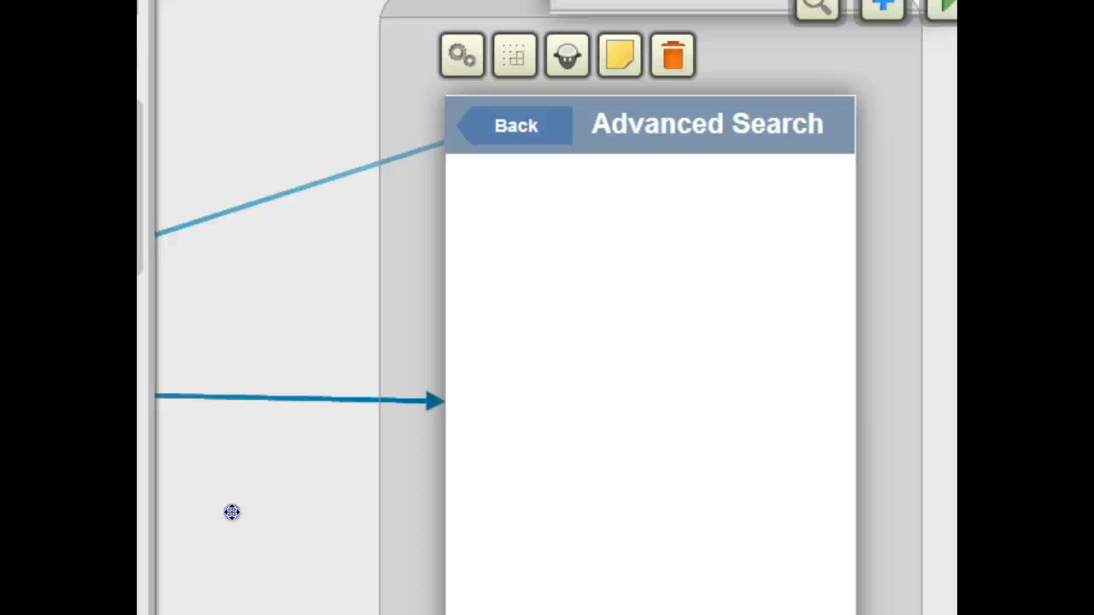
{"action": "left_click_drag", "start_coordinate": [231, 512], "coordinate": [516, 175]}
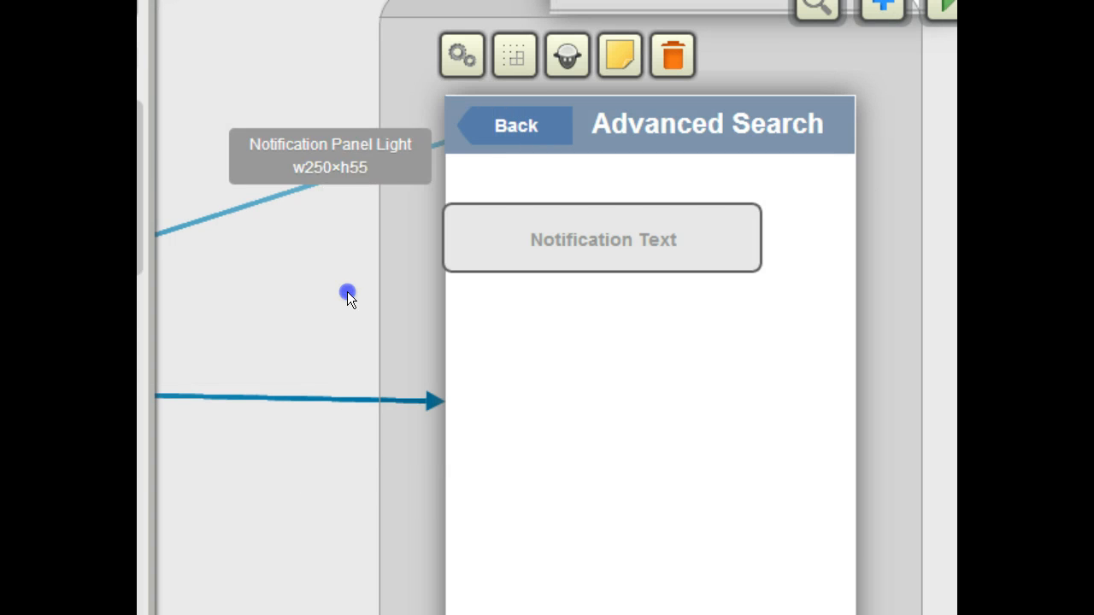
{"action": "left_click_drag", "start_coordinate": [347, 291], "coordinate": [119, 493]}
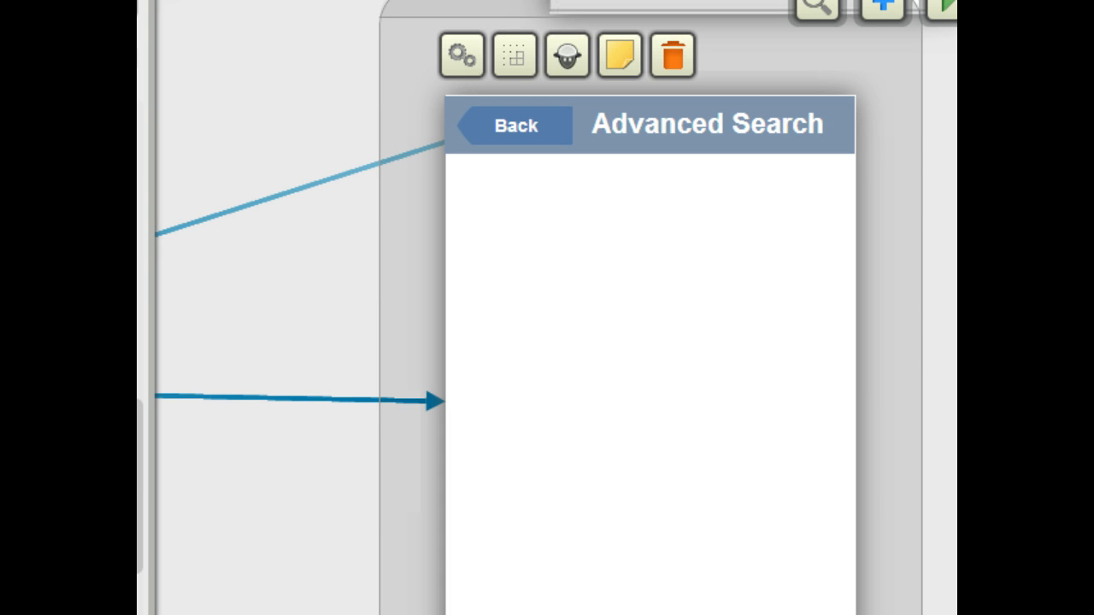
{"action": "scroll", "coordinate": [140, 427], "scroll_direction": "down", "scroll_amount": 3}
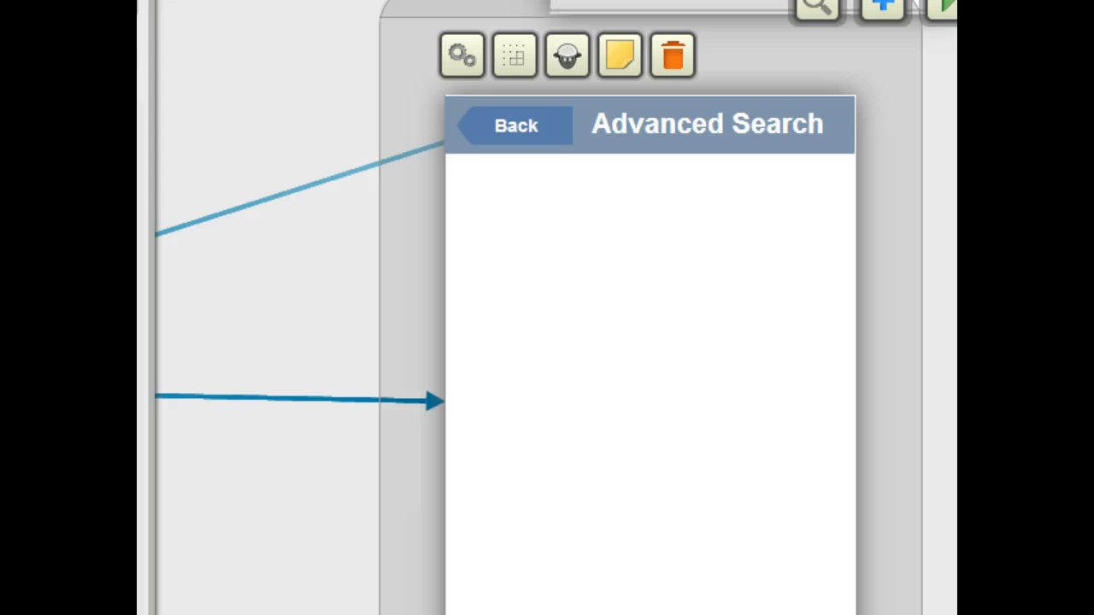
{"action": "scroll", "coordinate": [141, 428], "scroll_direction": "up", "scroll_amount": 10}
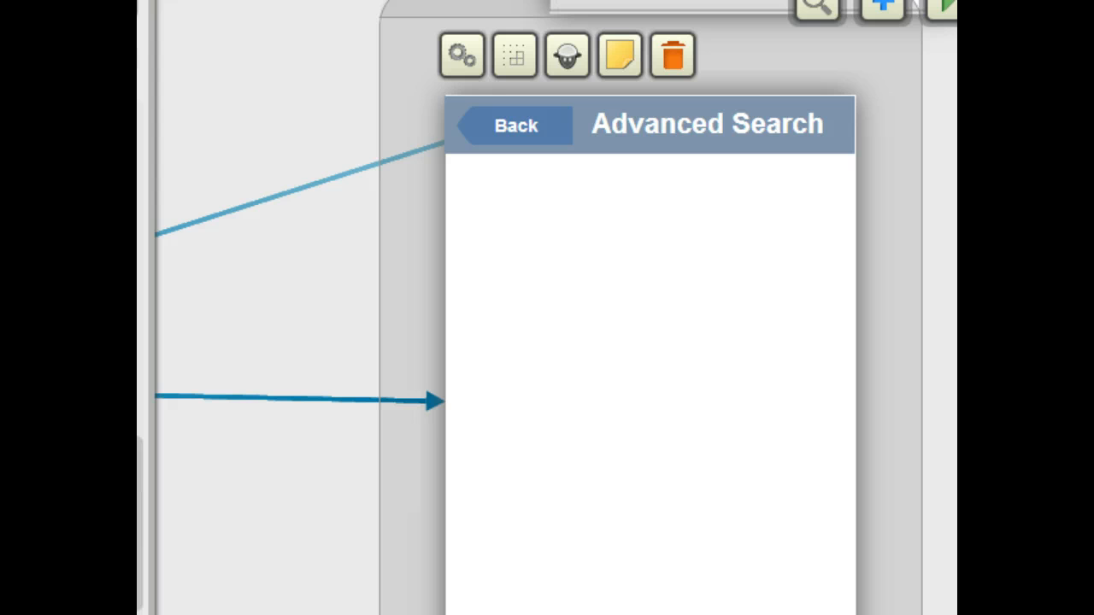
{"action": "scroll", "coordinate": [140, 385], "scroll_direction": "up", "scroll_amount": 8}
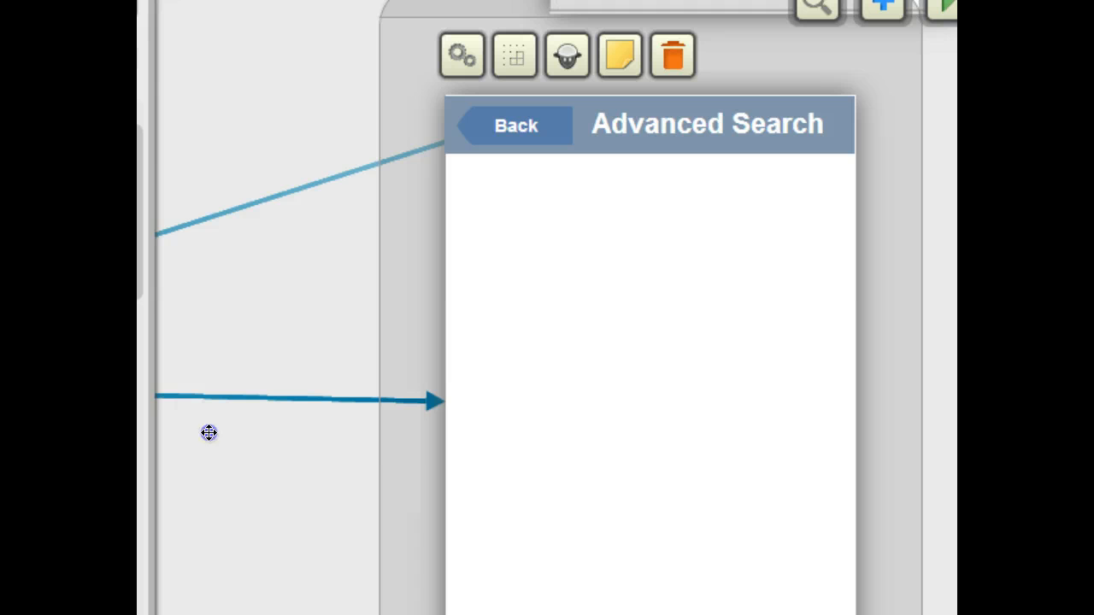
Step: Add a Notification Panel Light below the Advanced Search header and relabel it Advertisement
{"action": "left_click_drag", "start_coordinate": [208, 433], "coordinate": [506, 171]}
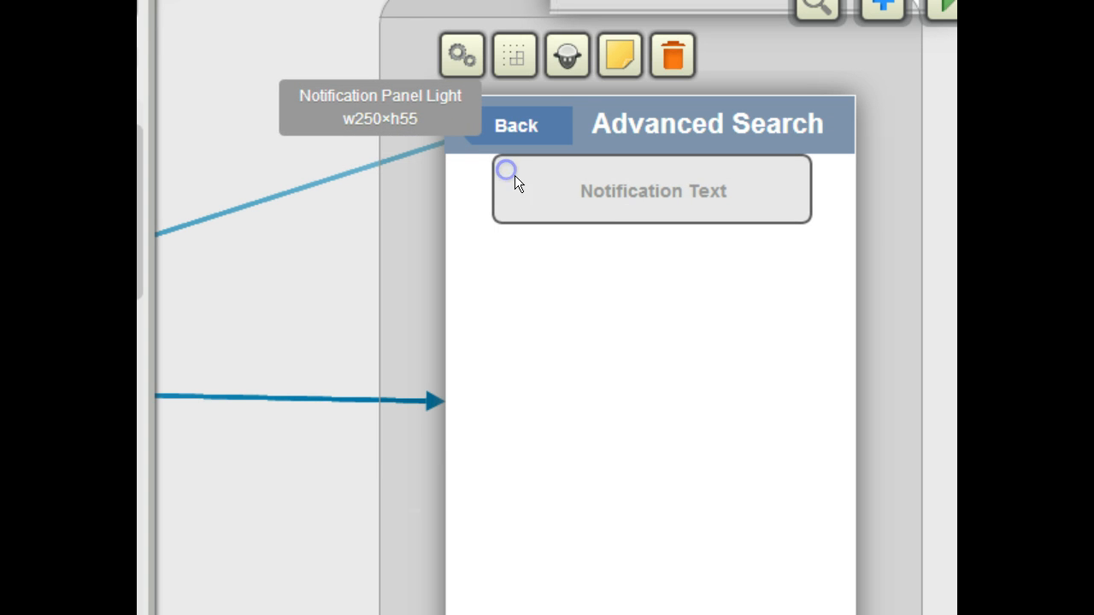
{"action": "double_click", "coordinate": [613, 192]}
{"action": "type", "text": "A"}
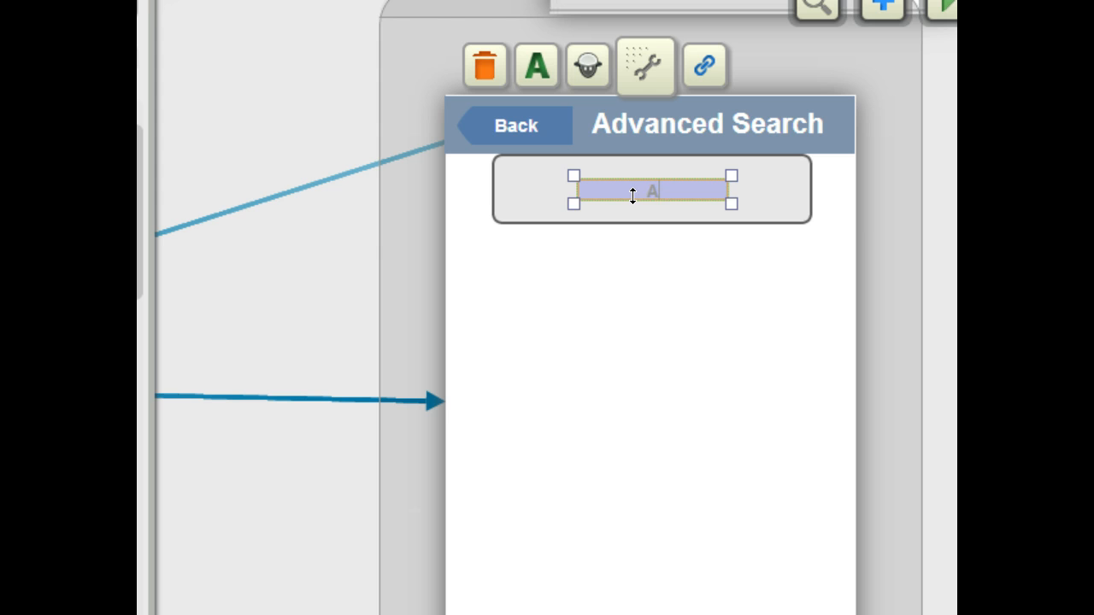
{"action": "type", "text": "dvertie"}
{"action": "type", "text": "ement"}
{"action": "left_click", "coordinate": [658, 177]}
{"action": "left_click", "coordinate": [657, 337]}
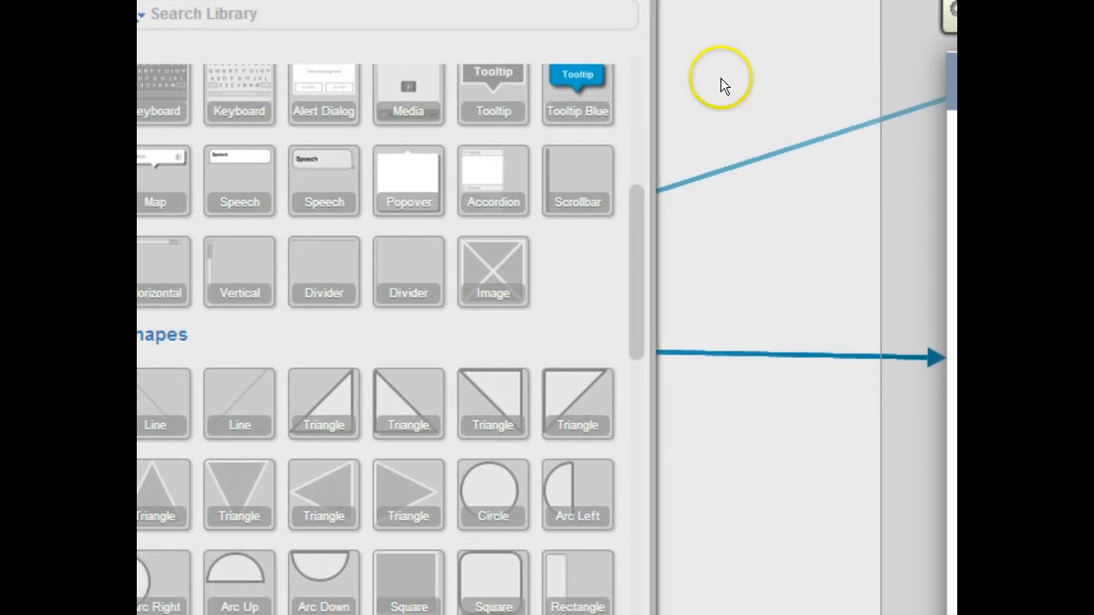
Step: Add a small text label reading Name below the advertisement panel, widening it to fit
{"action": "scroll", "coordinate": [325, 464], "scroll_direction": "down", "scroll_amount": 4}
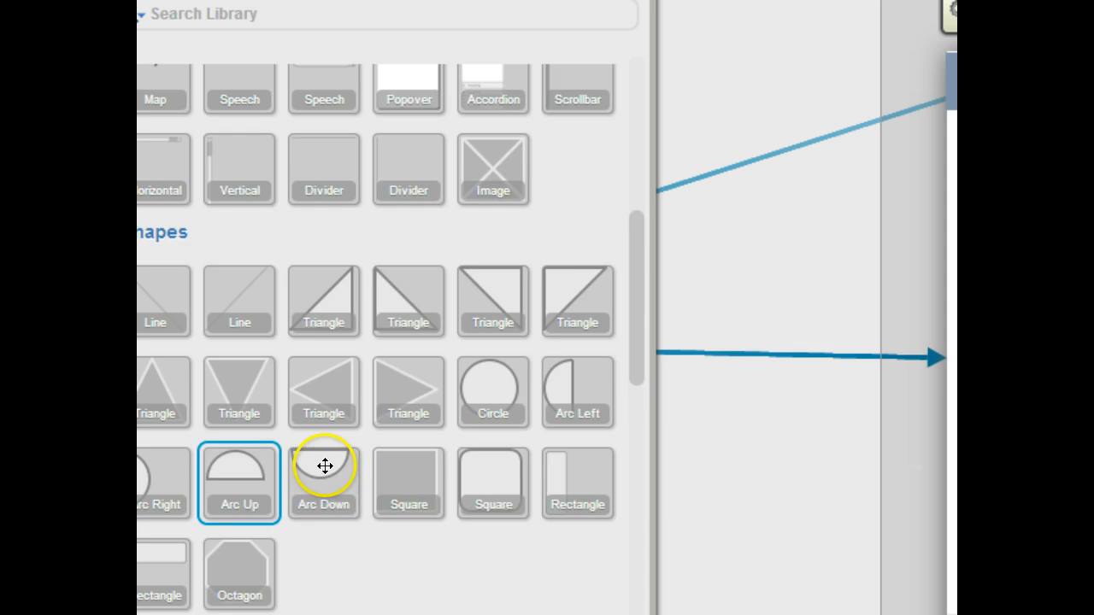
{"action": "scroll", "coordinate": [332, 466], "scroll_direction": "down", "scroll_amount": 8}
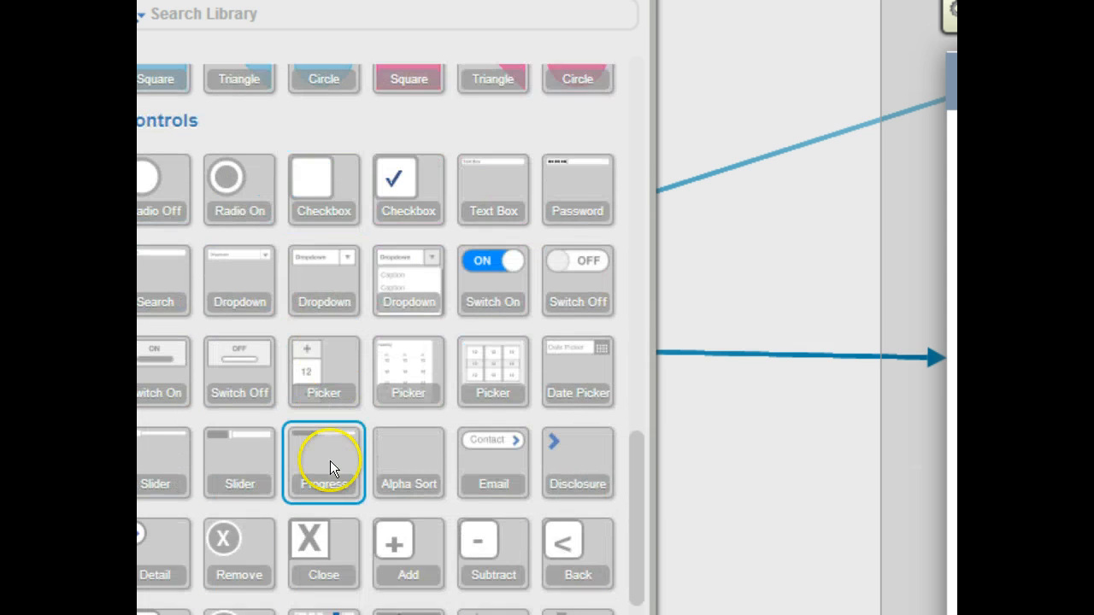
{"action": "scroll", "coordinate": [331, 464], "scroll_direction": "down", "scroll_amount": 3}
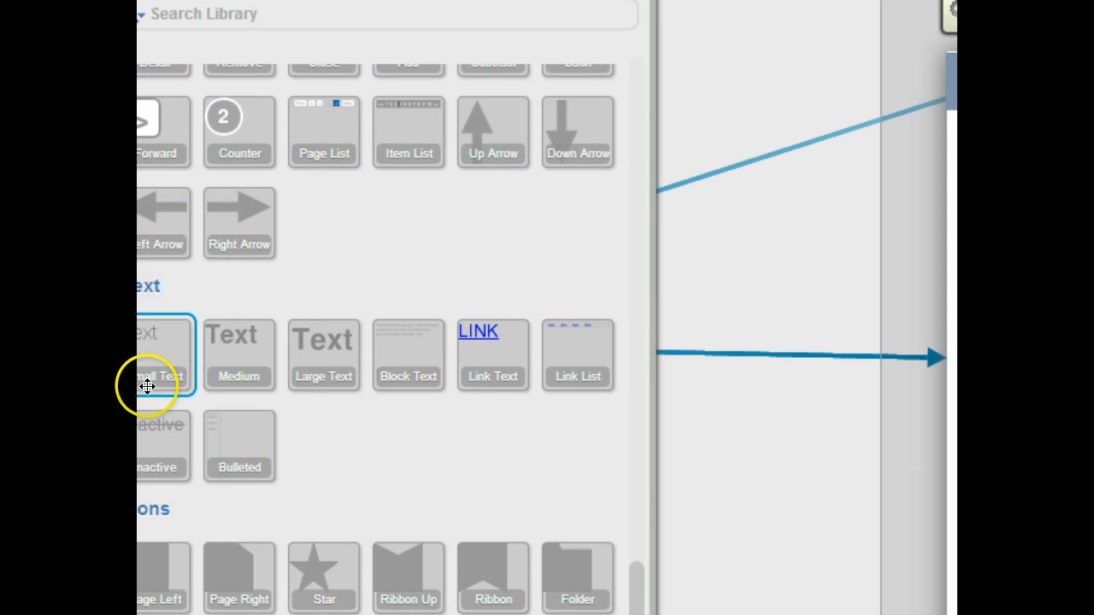
{"action": "left_click_drag", "start_coordinate": [255, 365], "coordinate": [949, 145]}
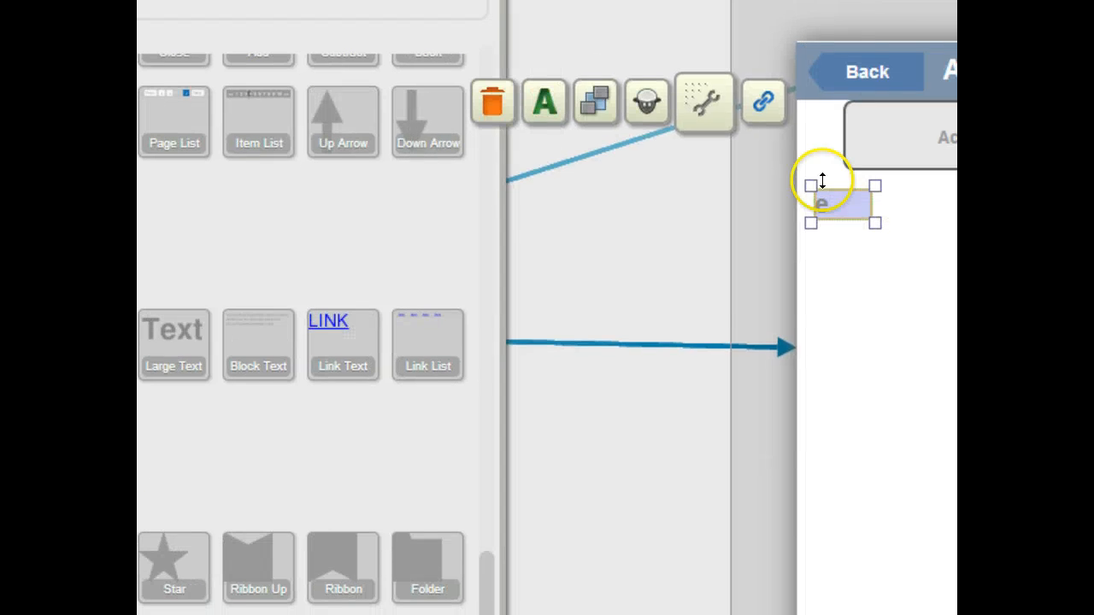
{"action": "left_click_drag", "start_coordinate": [870, 218], "coordinate": [890, 219]}
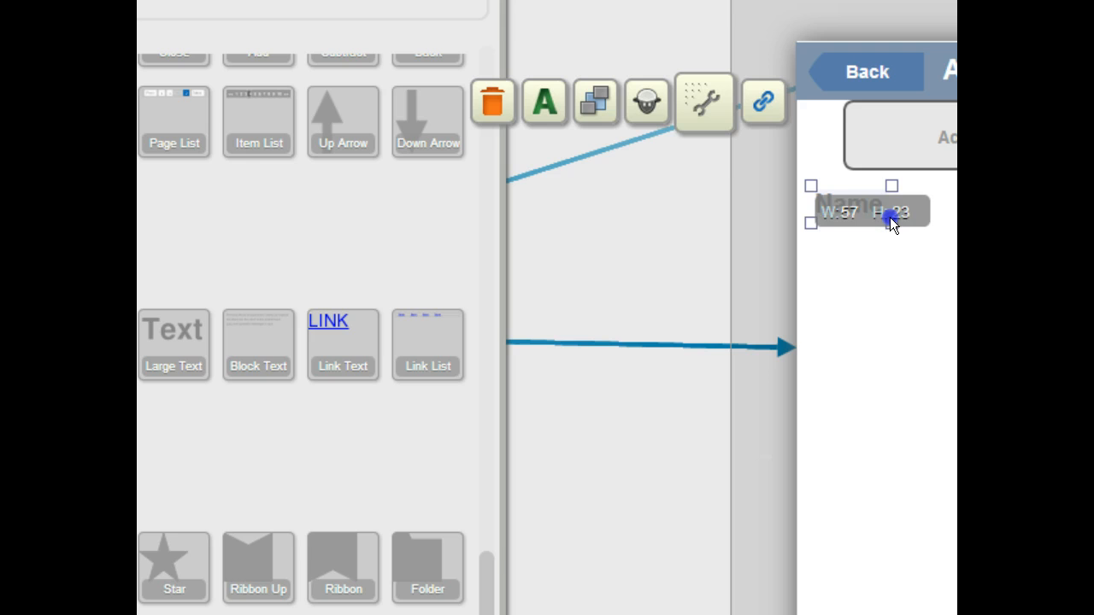
{"action": "left_click", "coordinate": [836, 346]}
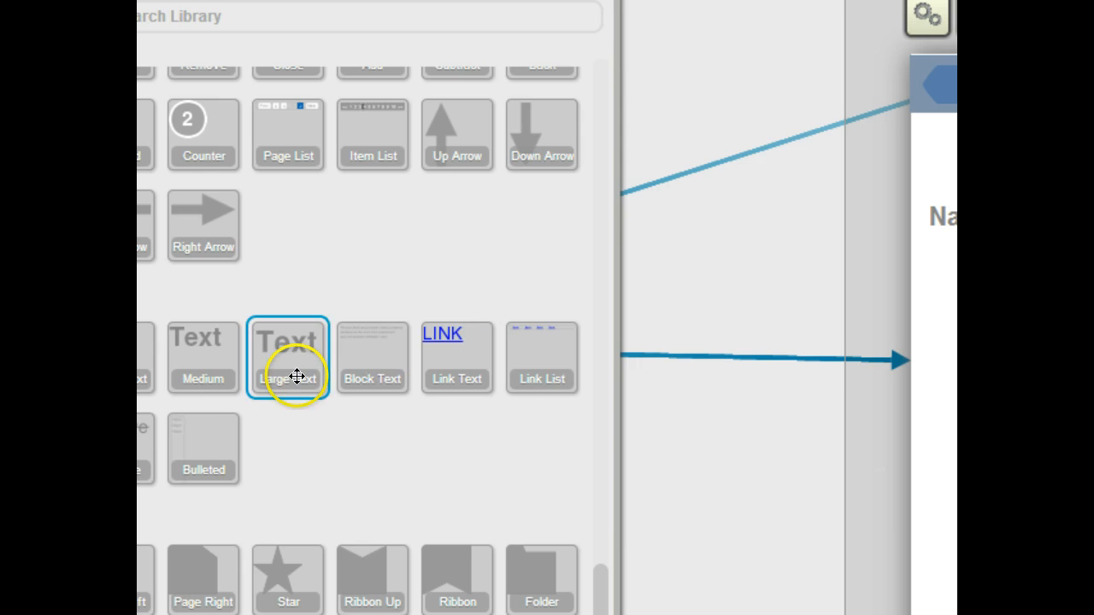
Step: Add a Text Box beside the Name label and clear its placeholder text
{"action": "scroll", "coordinate": [180, 365], "scroll_direction": "up", "scroll_amount": 2}
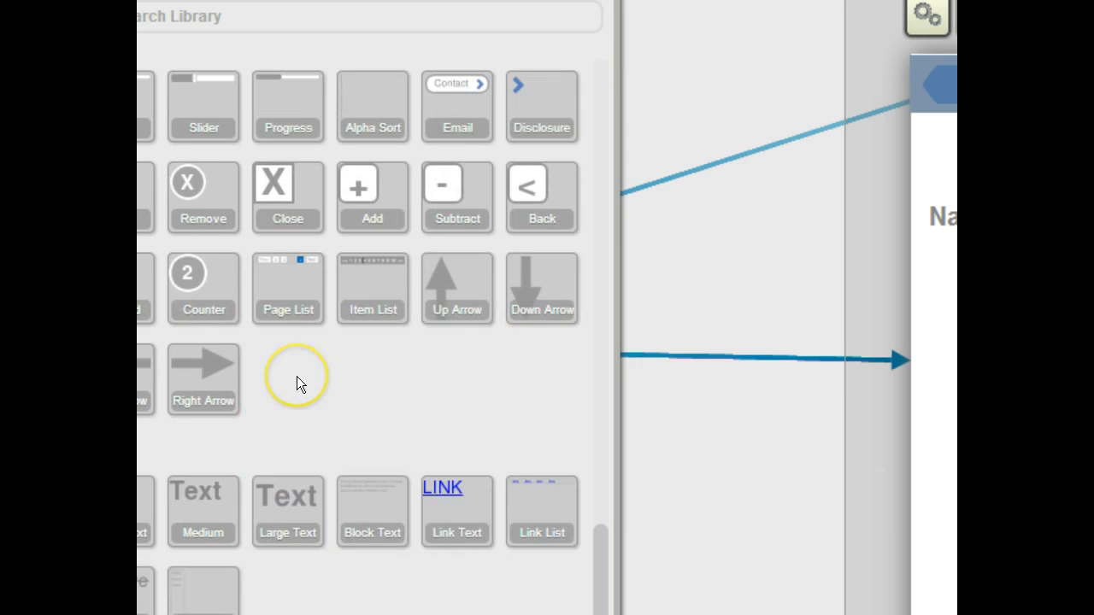
{"action": "scroll", "coordinate": [297, 377], "scroll_direction": "up", "scroll_amount": 5}
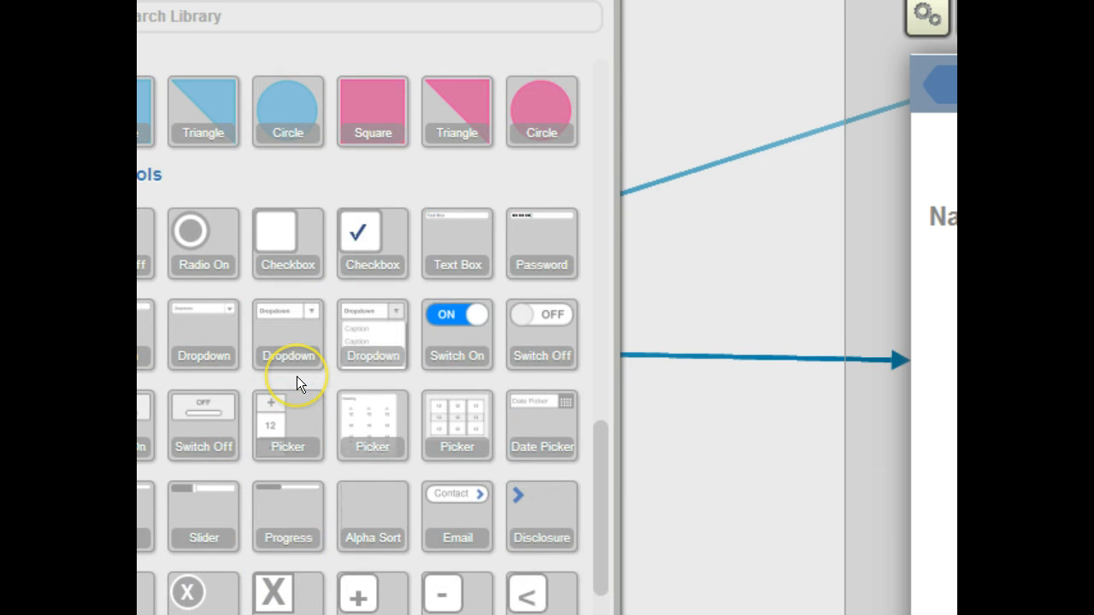
{"action": "scroll", "coordinate": [296, 384], "scroll_direction": "up", "scroll_amount": 1}
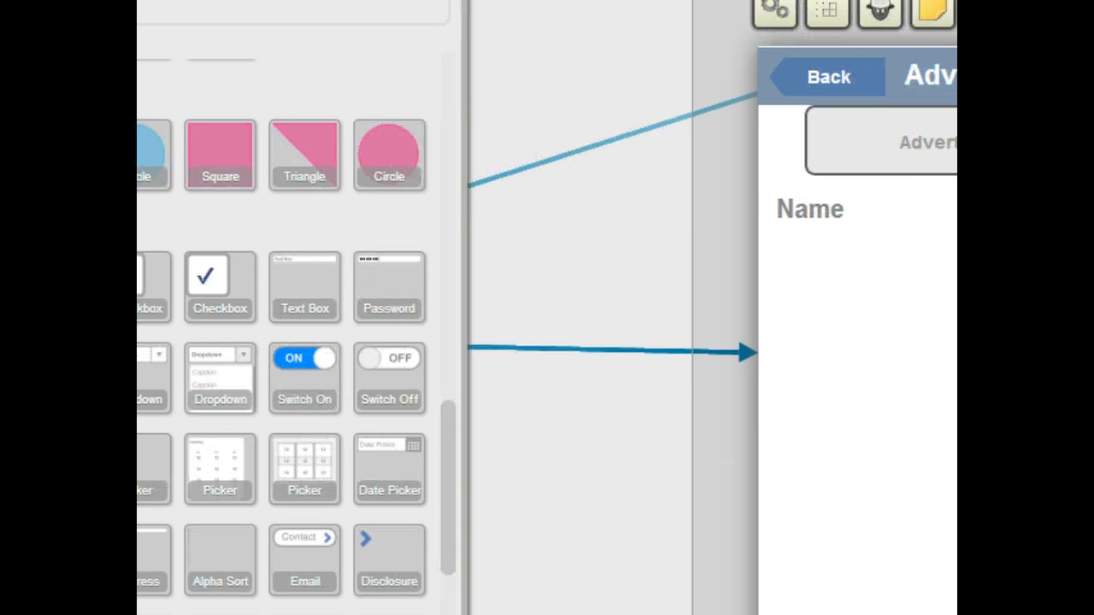
{"action": "left_click_drag", "start_coordinate": [257, 264], "coordinate": [833, 202]}
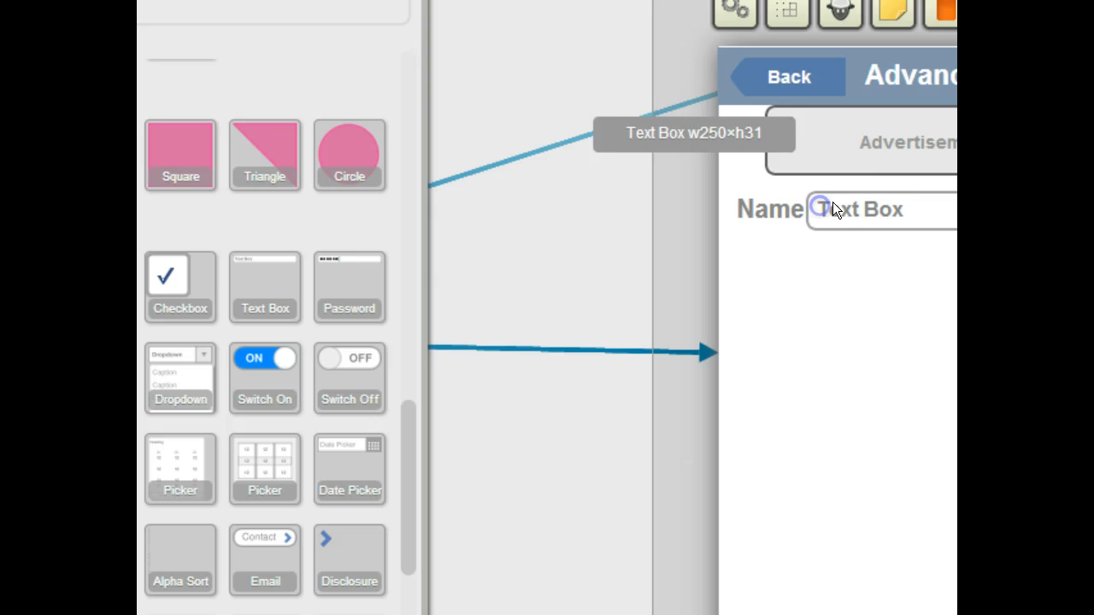
{"action": "double_click", "coordinate": [898, 213]}
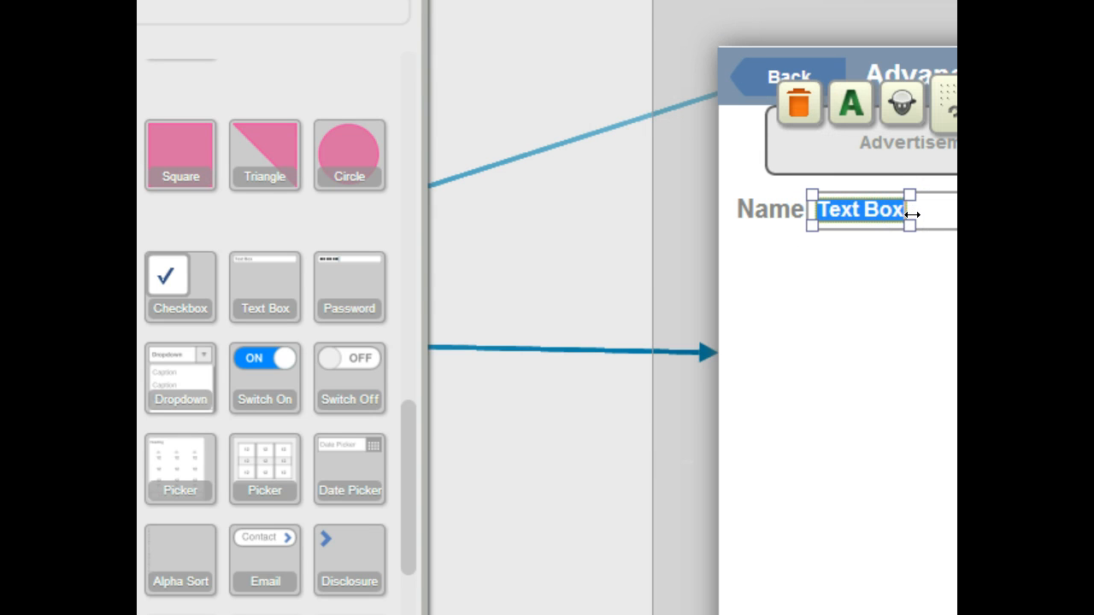
{"action": "key", "text": "BackSpace"}
{"action": "left_click", "coordinate": [884, 292]}
{"action": "left_click", "coordinate": [903, 342]}
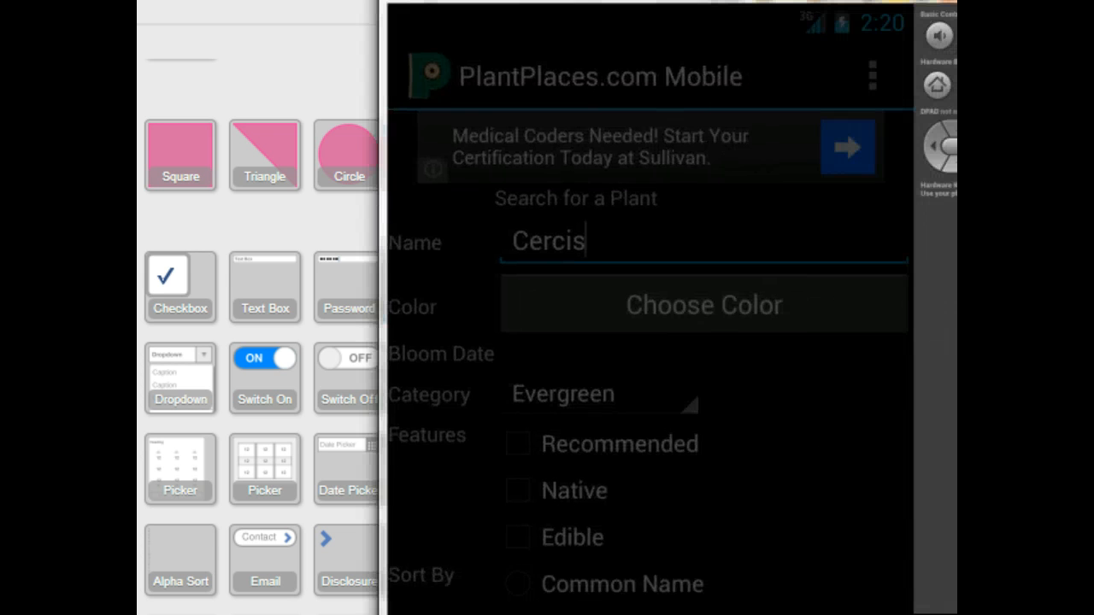
Step: Check the emulator's search screen again for the color control and return to the mockup library
{"action": "left_click", "coordinate": [788, 403]}
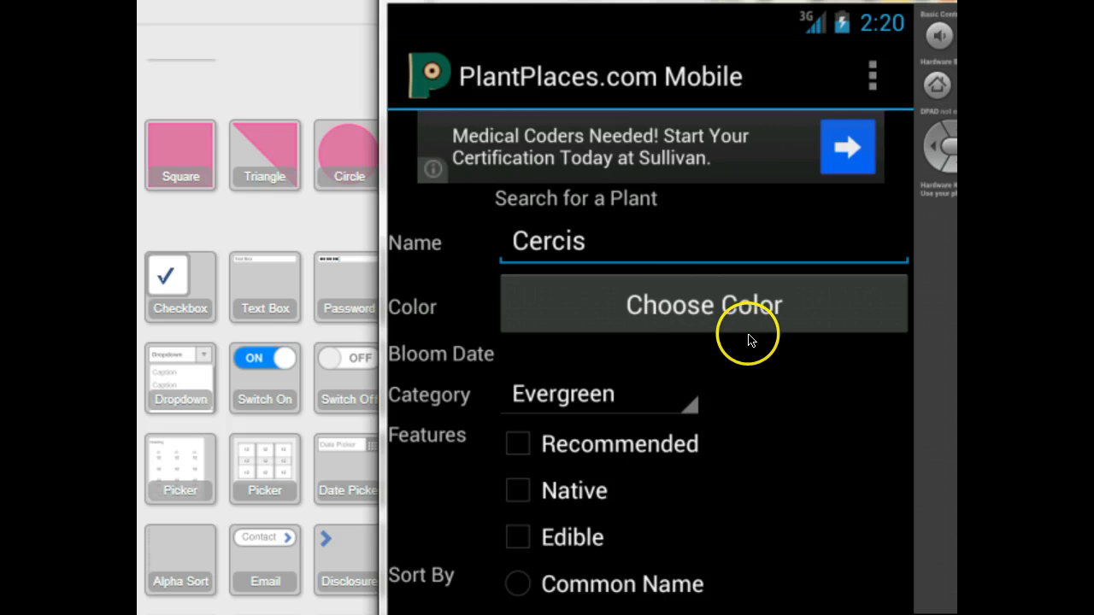
{"action": "left_click", "coordinate": [941, 2]}
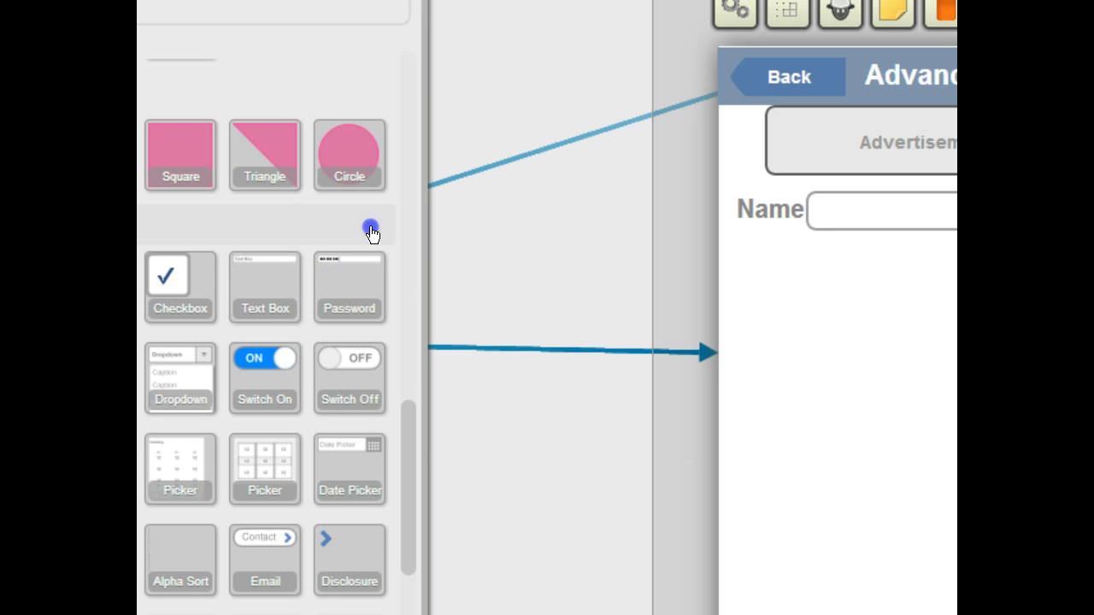
{"action": "scroll", "coordinate": [370, 229], "scroll_direction": "up", "scroll_amount": 10}
{"action": "scroll", "coordinate": [370, 226], "scroll_direction": "down", "scroll_amount": 10}
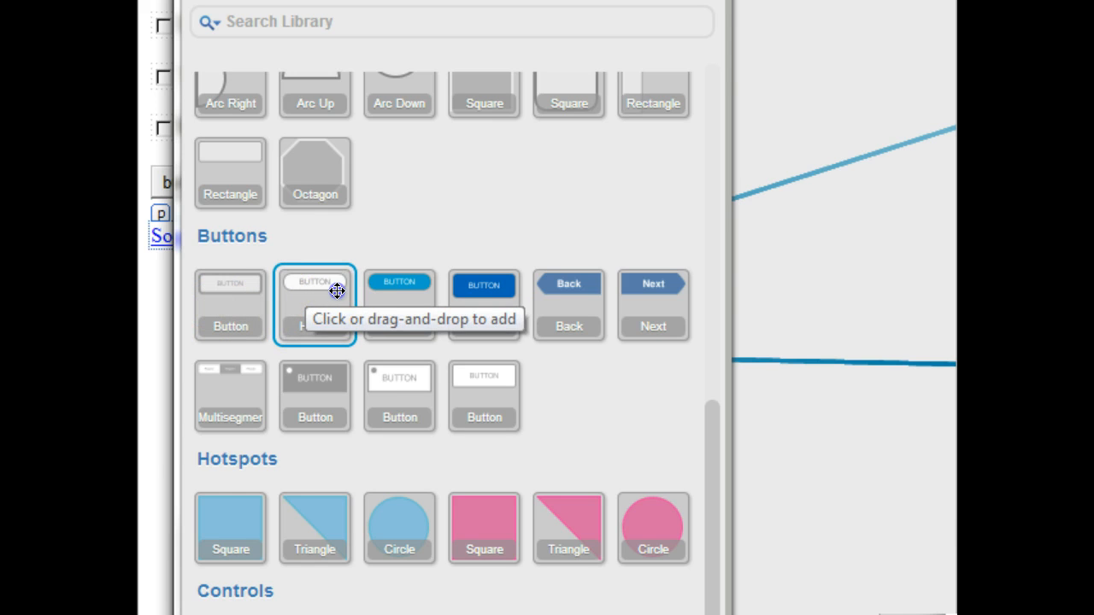
Step: Add a rounded button below the Name field and stretch it to the text box's width
{"action": "left_click", "coordinate": [337, 289]}
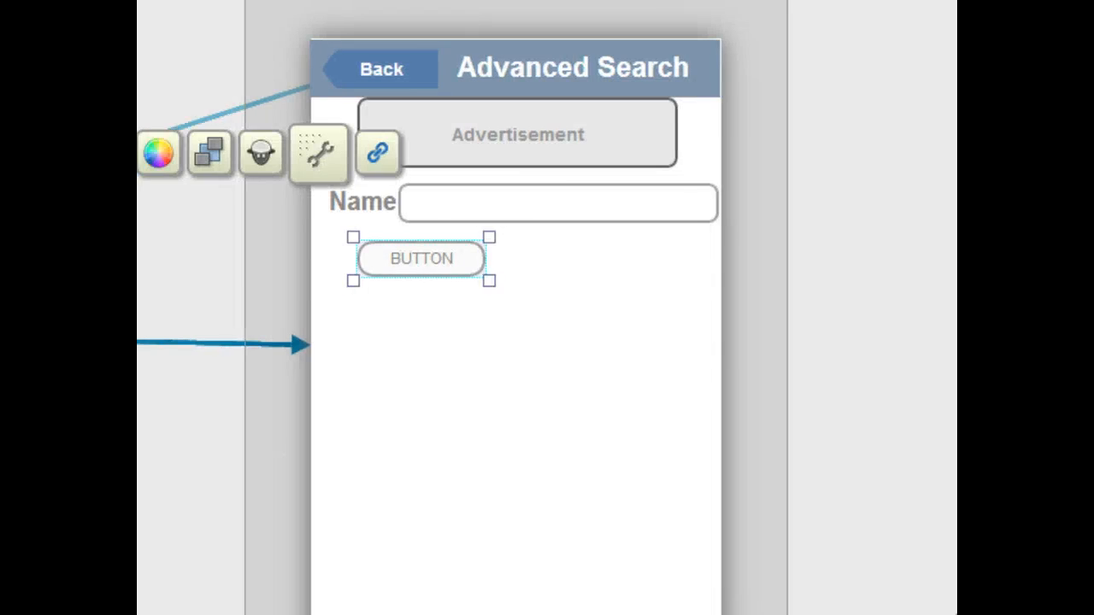
{"action": "left_click_drag", "start_coordinate": [382, 268], "coordinate": [446, 278]}
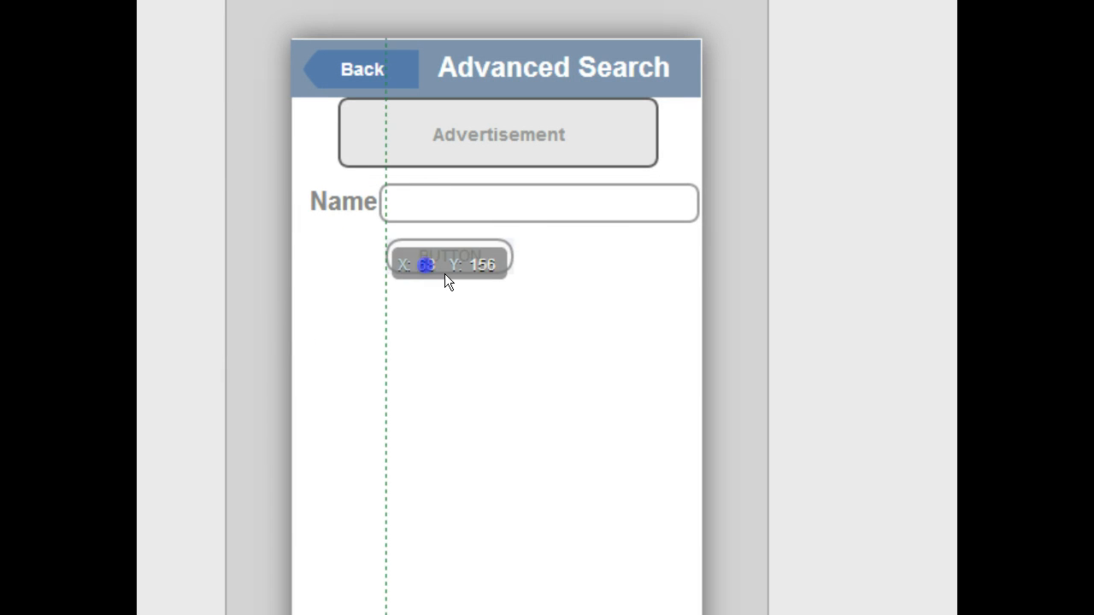
{"action": "left_click_drag", "start_coordinate": [514, 277], "coordinate": [684, 283]}
{"action": "left_click", "coordinate": [548, 257]}
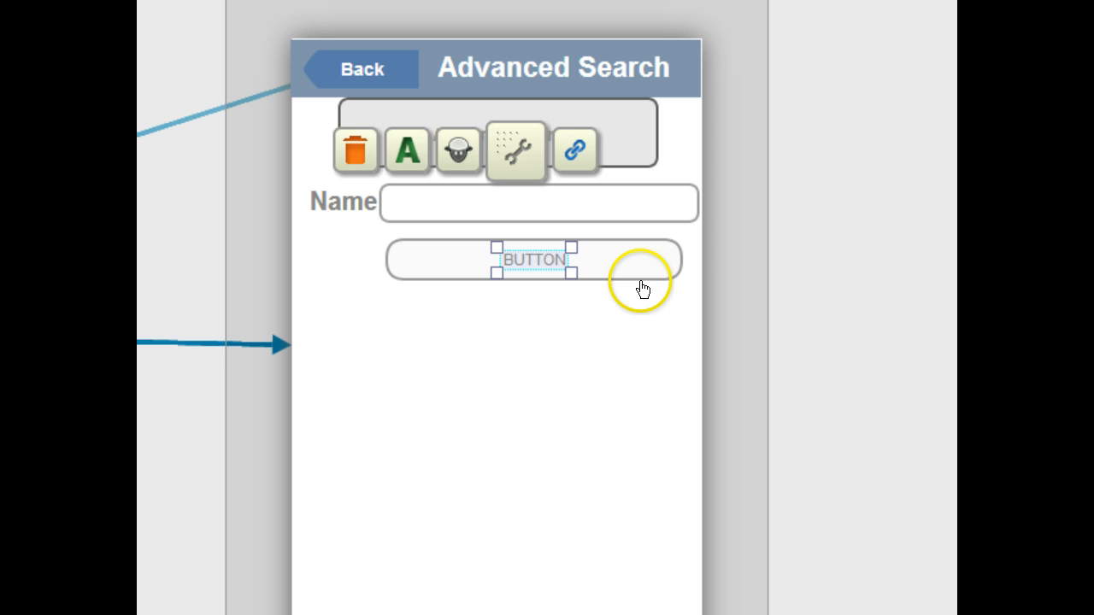
{"action": "left_click", "coordinate": [532, 257]}
Step: Relabel the new button Choose Color
{"action": "double_click", "coordinate": [530, 260]}
{"action": "type", "text": "C"}
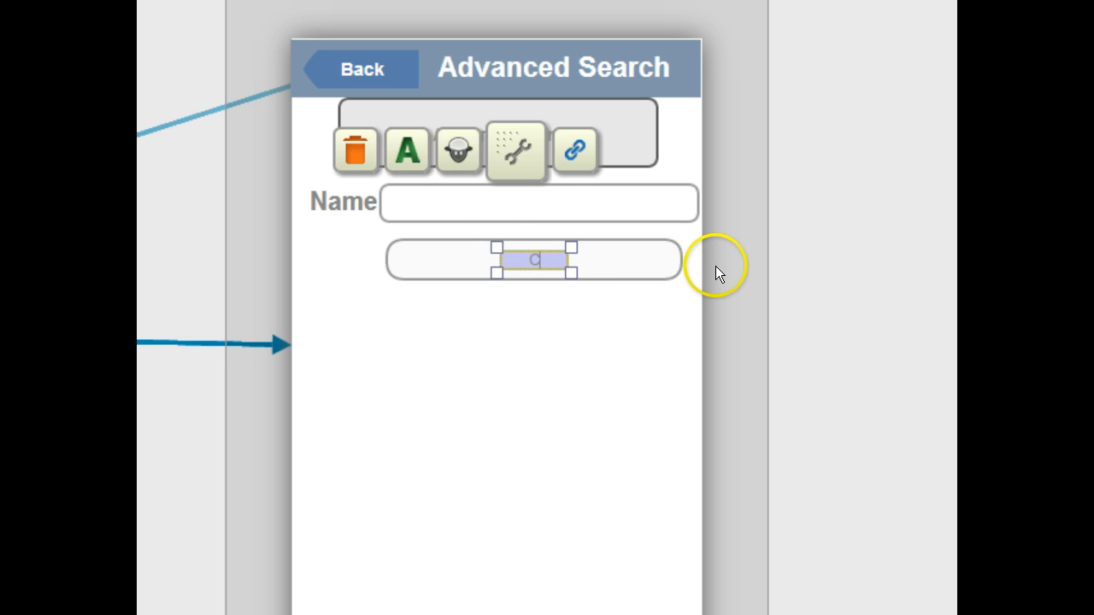
{"action": "type", "text": "hoose"}
{"action": "key", "text": "BackSpace"}
{"action": "key", "text": "BackSpace"}
{"action": "key", "text": "BackSpace"}
{"action": "key", "text": "BackSpace"}
{"action": "key", "text": "BackSpace"}
{"action": "type", "text": "olor"}
Step: Widen the Choose Color label and align the button's left edge with the Name text box
{"action": "left_click_drag", "start_coordinate": [495, 270], "coordinate": [448, 270]}
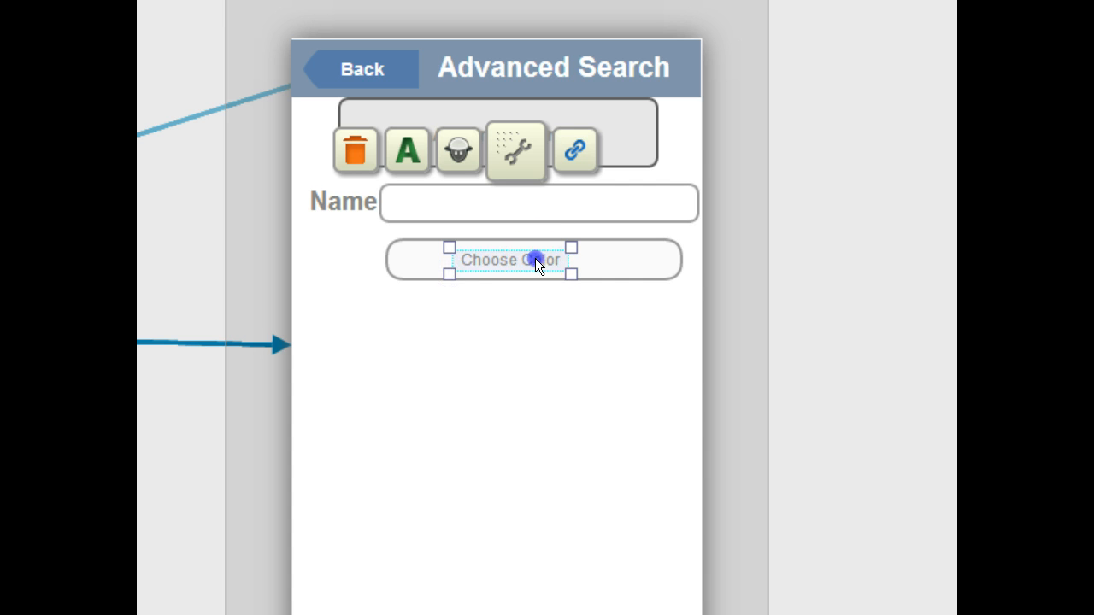
{"action": "mouse_move", "coordinate": [535, 258]}
{"action": "left_mouse_down"}
{"action": "mouse_move", "coordinate": [556, 257]}
{"action": "mouse_move", "coordinate": [525, 259]}
{"action": "left_mouse_up"}
{"action": "left_click_drag", "start_coordinate": [680, 285], "coordinate": [687, 285]}
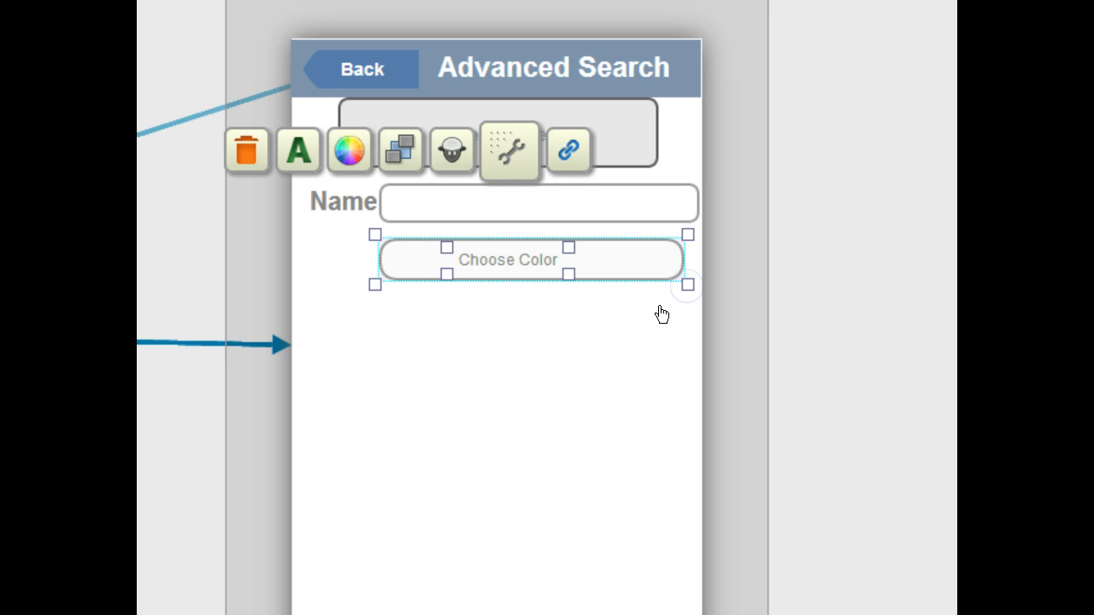
{"action": "left_click", "coordinate": [543, 259]}
{"action": "left_click_drag", "start_coordinate": [566, 247], "coordinate": [629, 243]}
{"action": "left_click", "coordinate": [649, 256]}
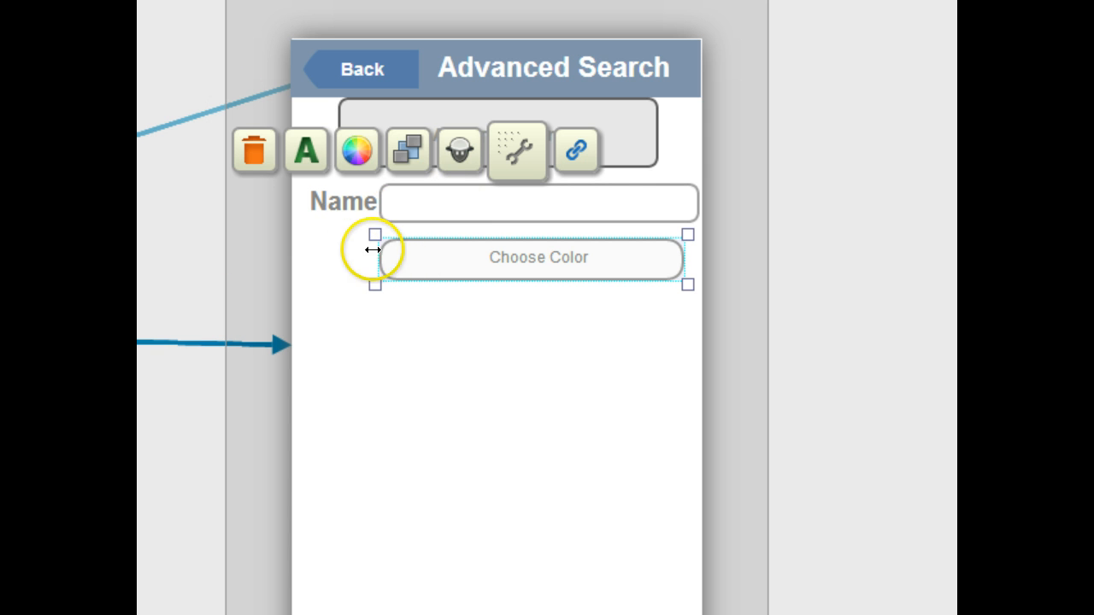
{"action": "mouse_move", "coordinate": [408, 151]}
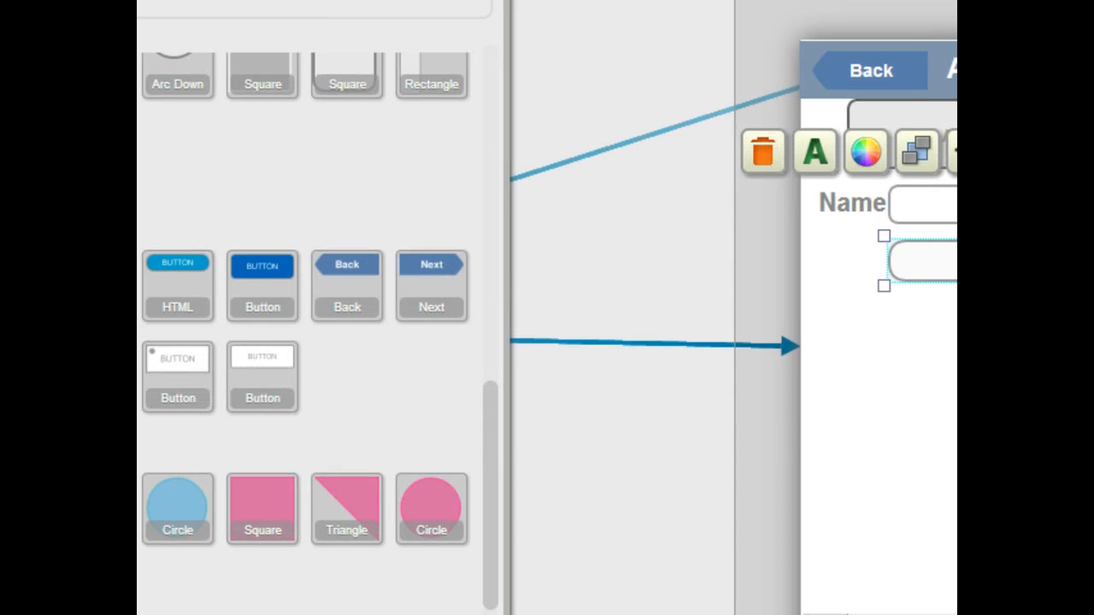
{"action": "left_click", "coordinate": [389, 477]}
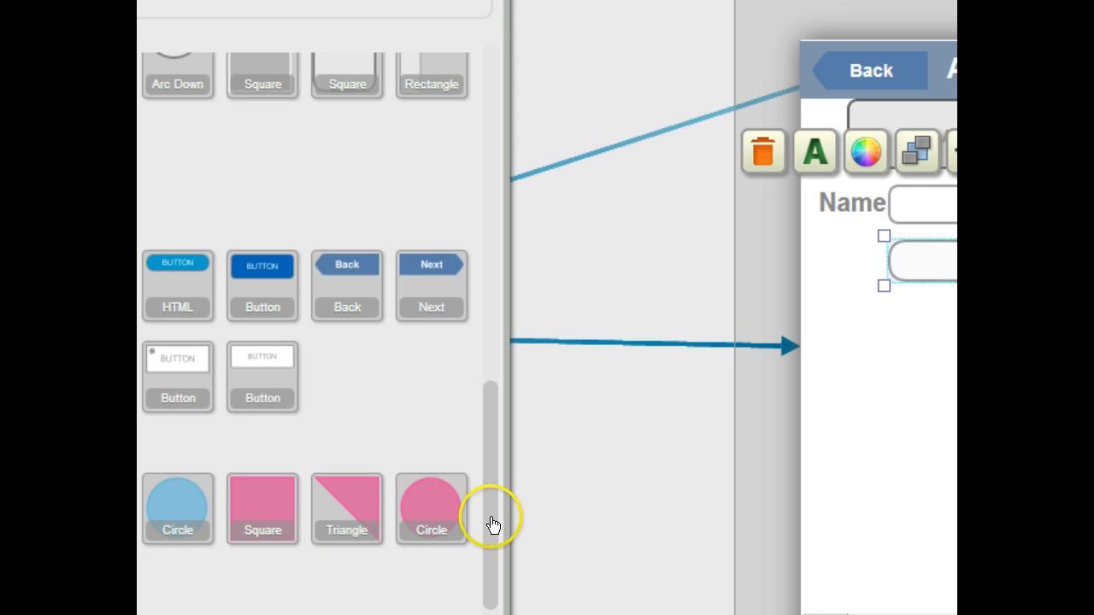
Step: Add a Large Text label reading Color beside the Choose Color button and widen it to fit
{"action": "left_click_drag", "start_coordinate": [491, 524], "coordinate": [466, 590]}
{"action": "scroll", "coordinate": [466, 590], "scroll_direction": "down", "scroll_amount": 1}
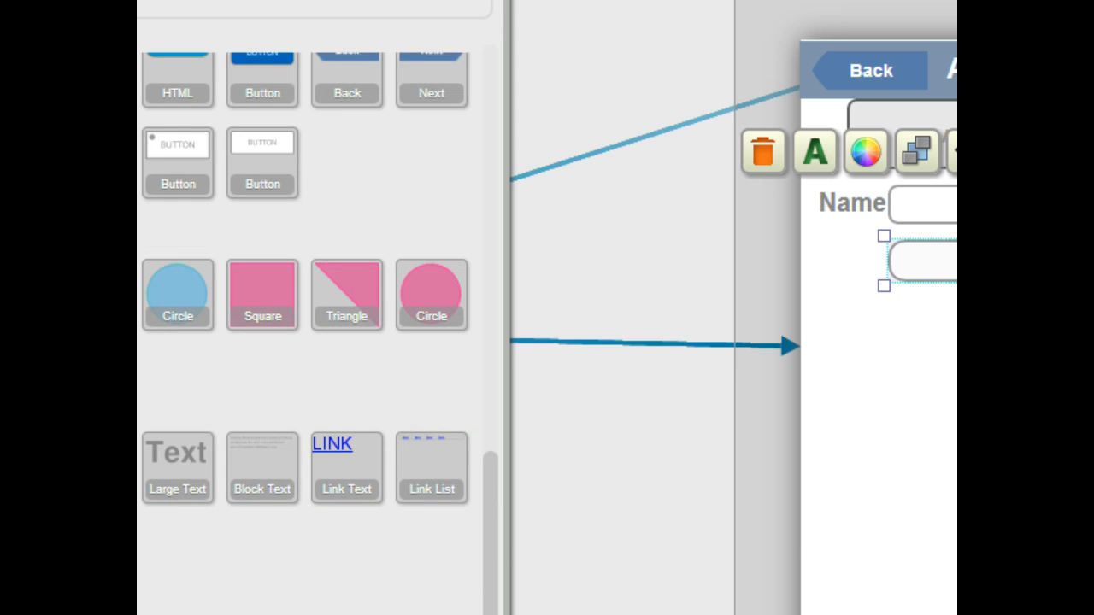
{"action": "left_click_drag", "start_coordinate": [178, 453], "coordinate": [830, 263]}
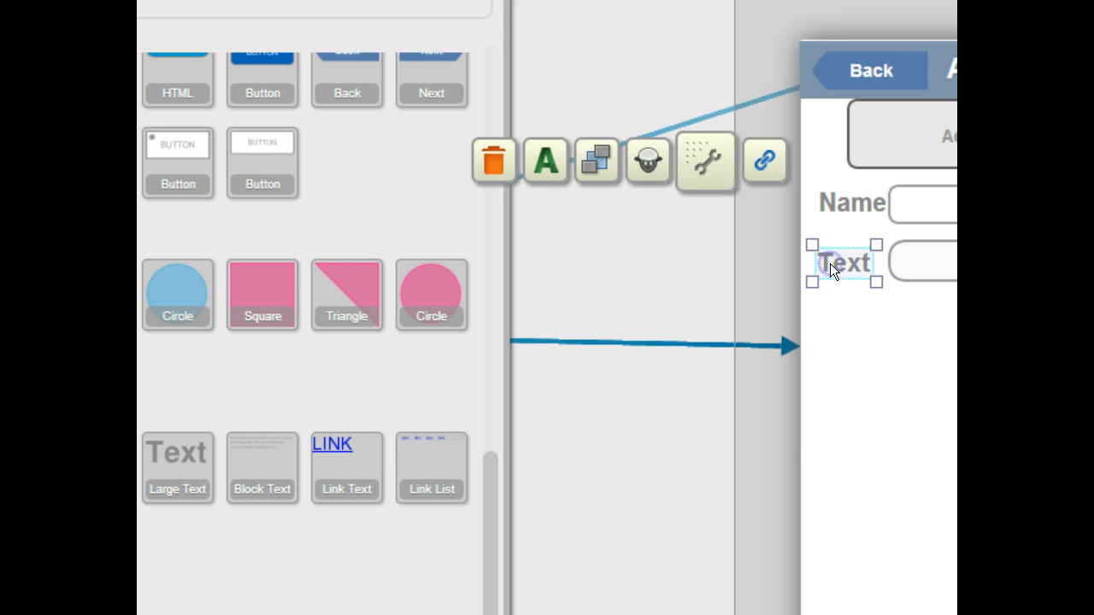
{"action": "type", "text": "Color"}
{"action": "left_click_drag", "start_coordinate": [872, 275], "coordinate": [885, 277]}
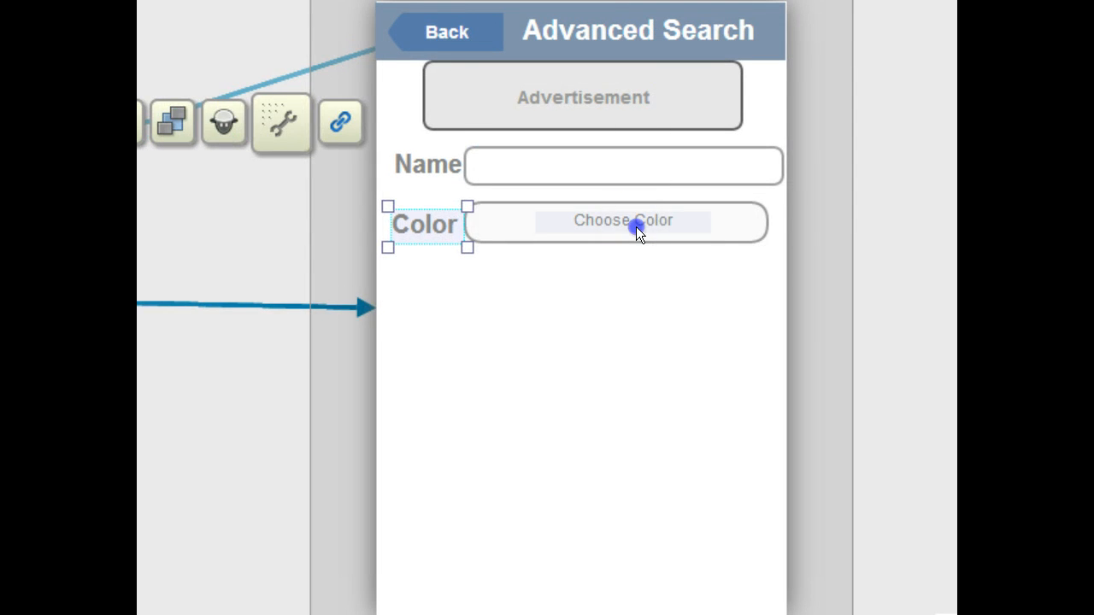
Step: Select the Choose Color button and drag a link out from it toward another screen
{"action": "left_click_drag", "start_coordinate": [636, 228], "coordinate": [650, 233]}
{"action": "left_click", "coordinate": [667, 288]}
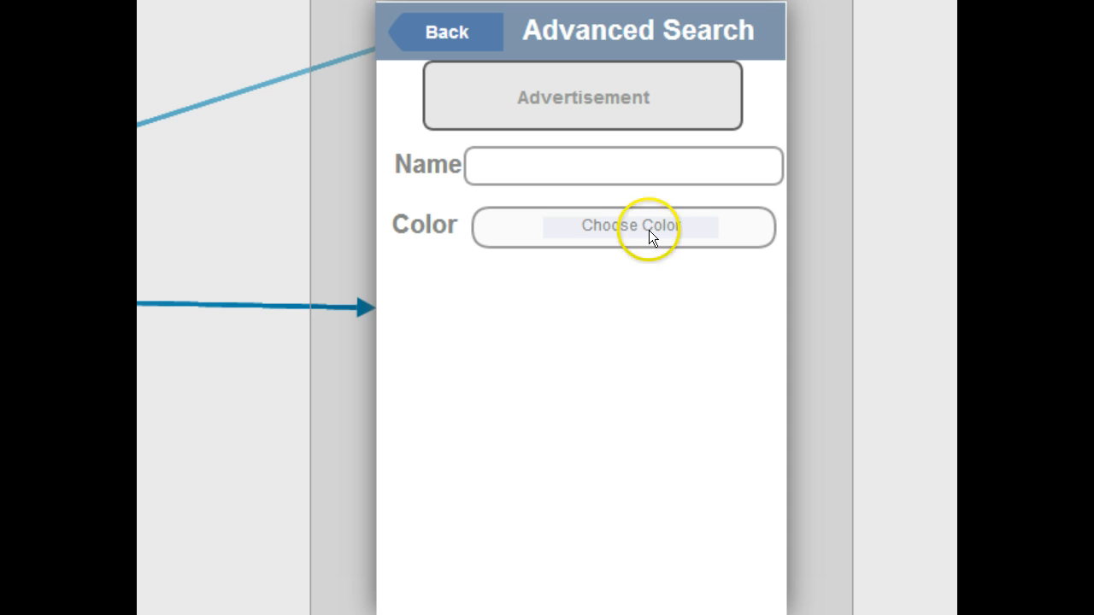
{"action": "left_click", "coordinate": [744, 232]}
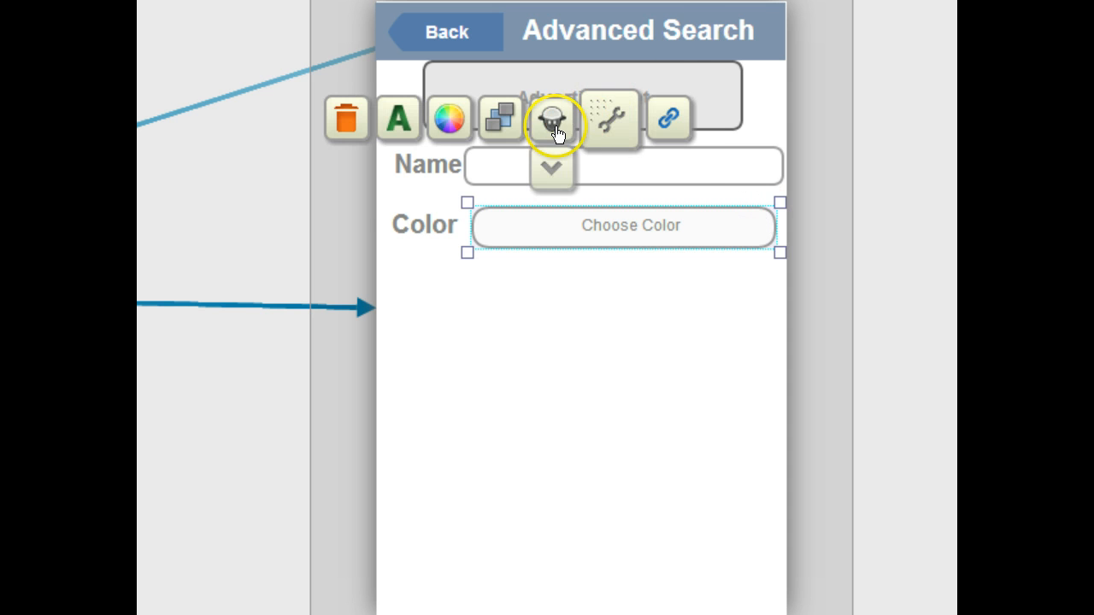
{"action": "left_click", "coordinate": [667, 119]}
{"action": "left_click_drag", "start_coordinate": [668, 127], "coordinate": [470, 183]}
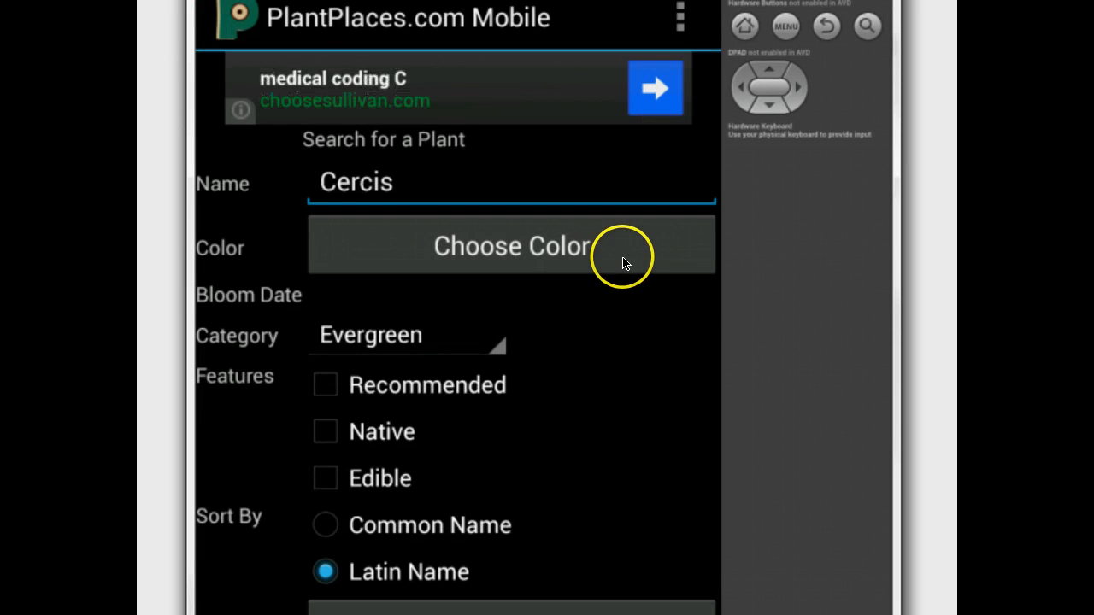
Step: In the emulator, explore the Choose Color flow by opening an existing image and selecting PromoGraphic.jpg
{"action": "left_click", "coordinate": [623, 258]}
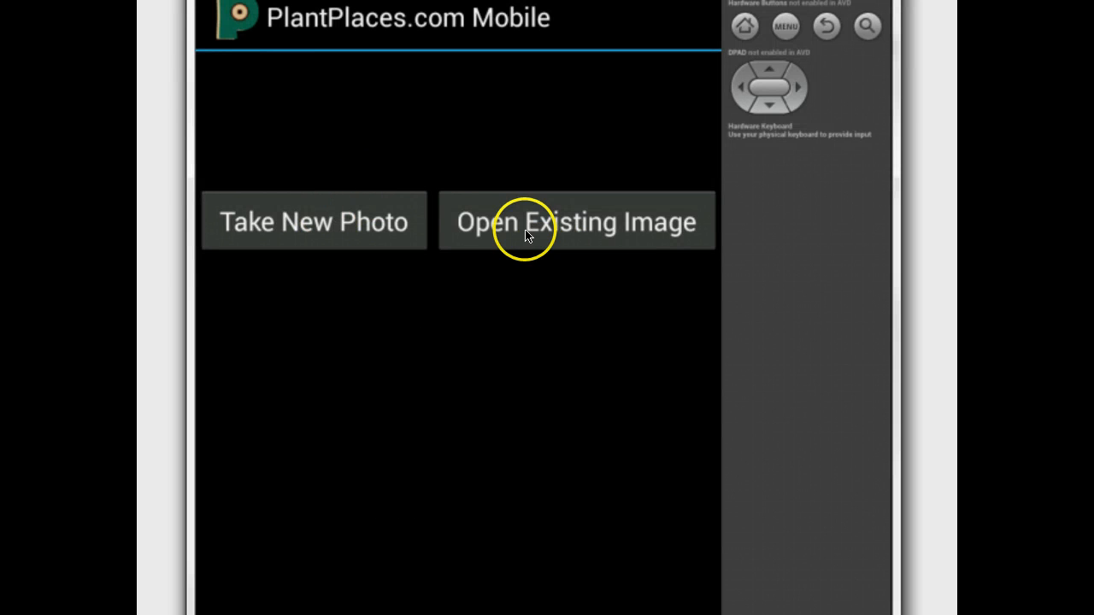
{"action": "left_click", "coordinate": [590, 242]}
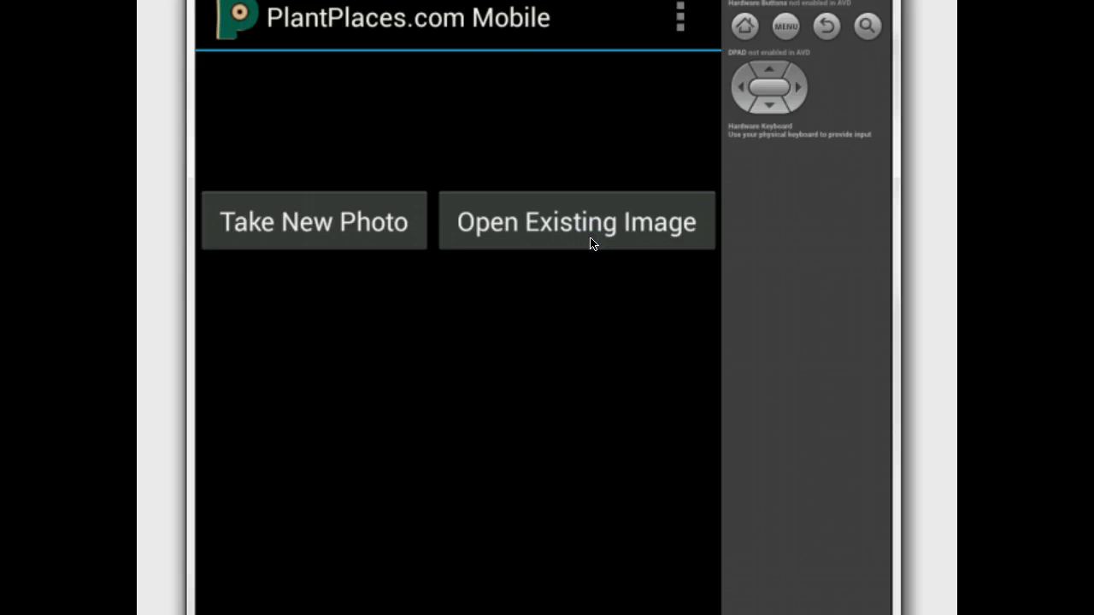
{"action": "left_click", "coordinate": [590, 243]}
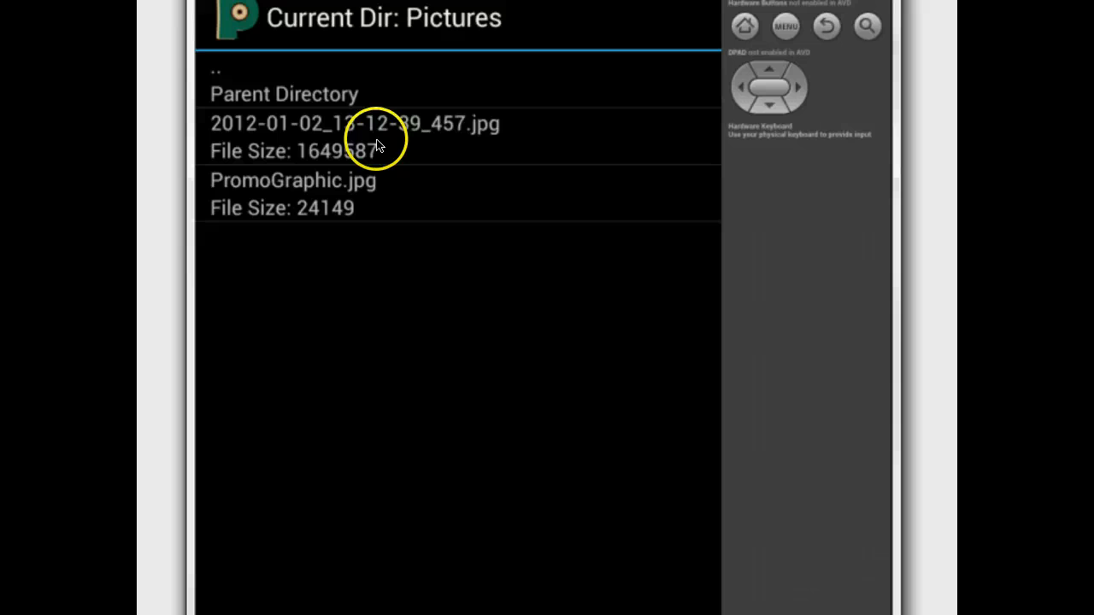
{"action": "left_click", "coordinate": [358, 214]}
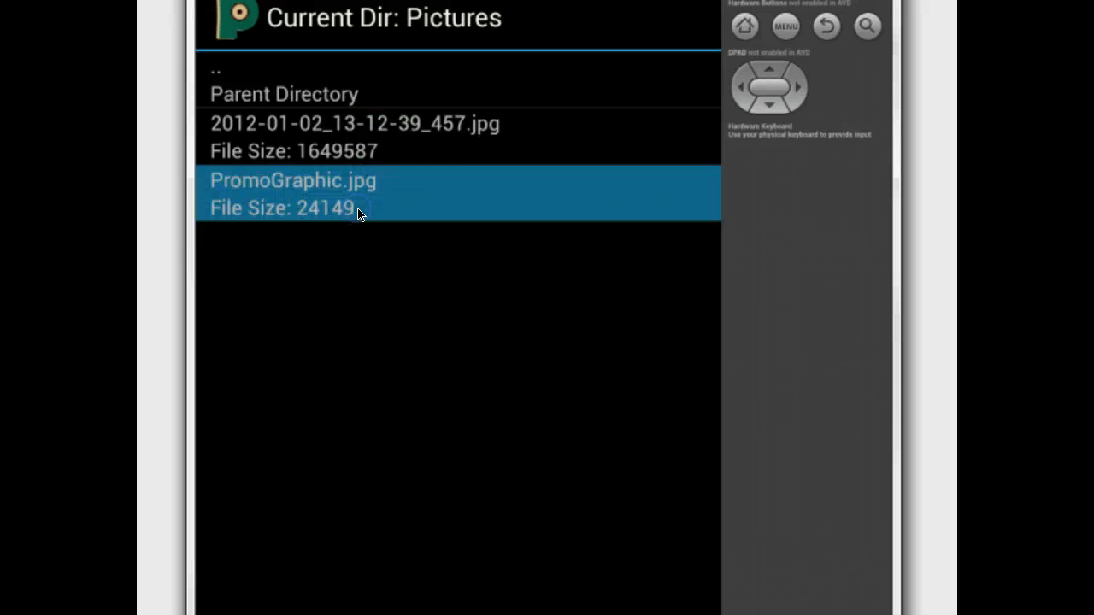
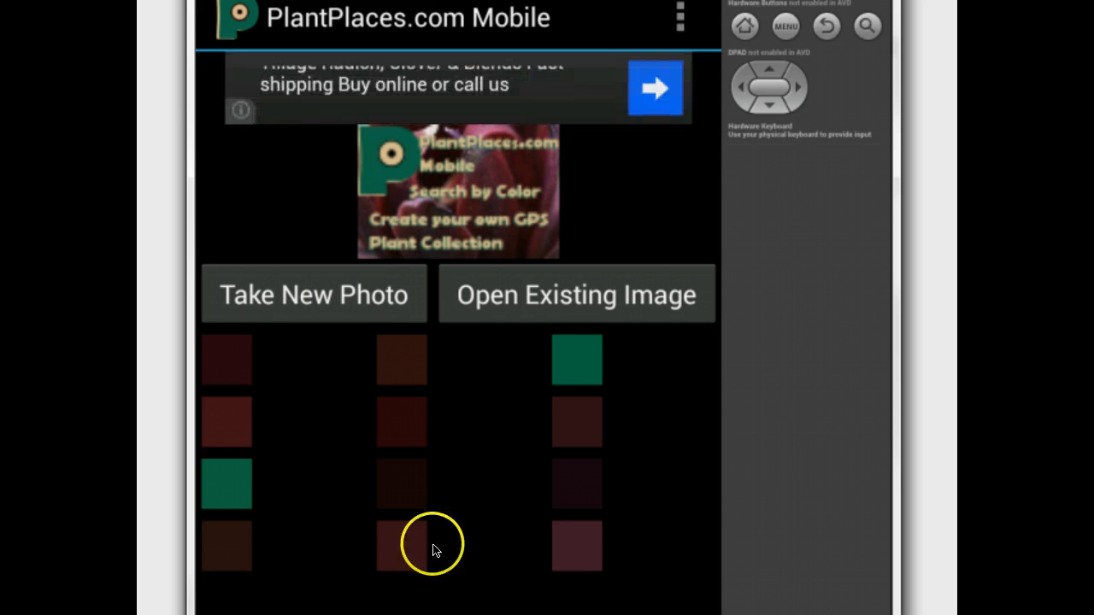
Step: In the emulator, pick a color swatch, return to the search form, and check the Choose Color button and Category dropdown
{"action": "left_click", "coordinate": [586, 553]}
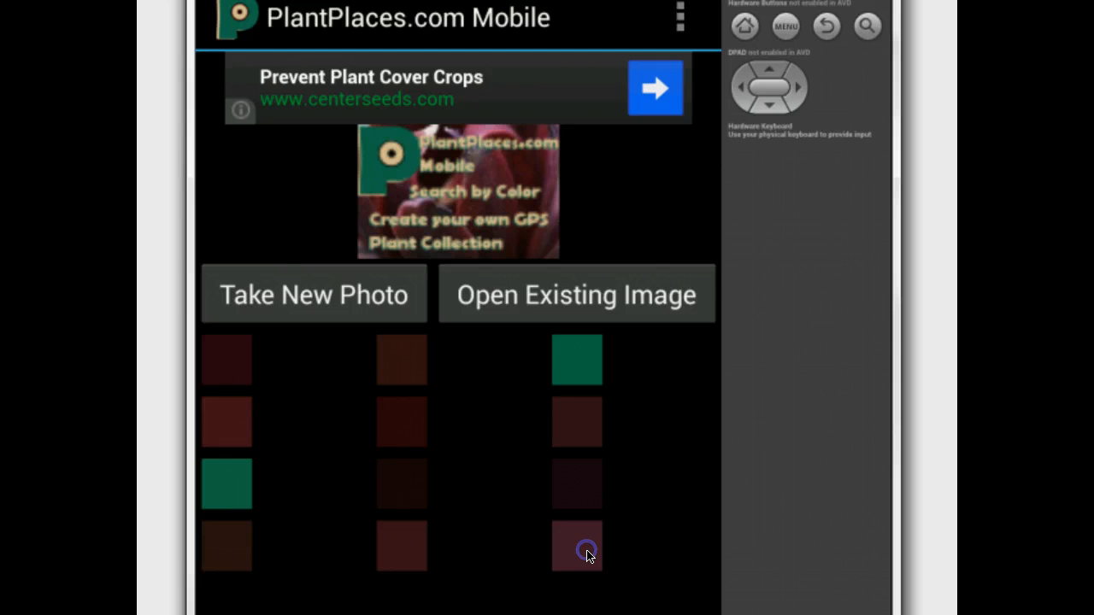
{"action": "left_click", "coordinate": [586, 556]}
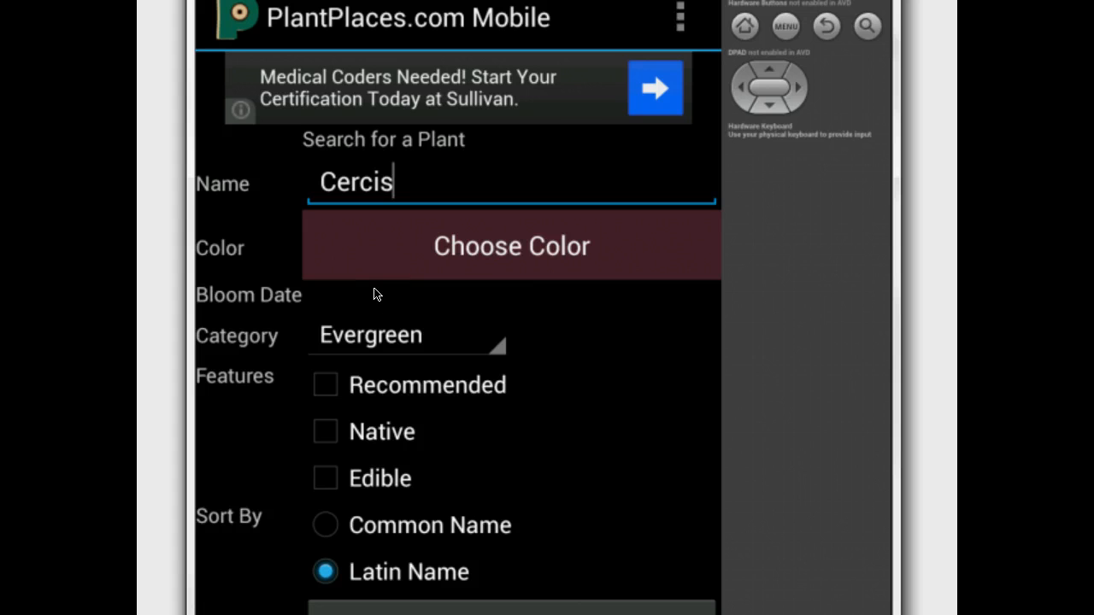
{"action": "left_click", "coordinate": [454, 268]}
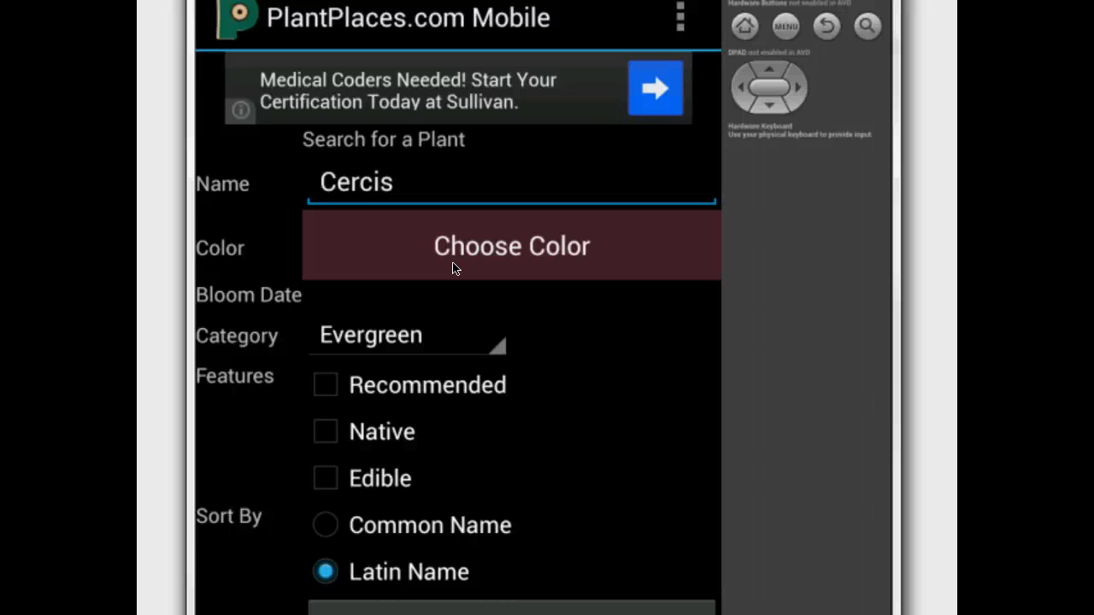
{"action": "left_click", "coordinate": [457, 247]}
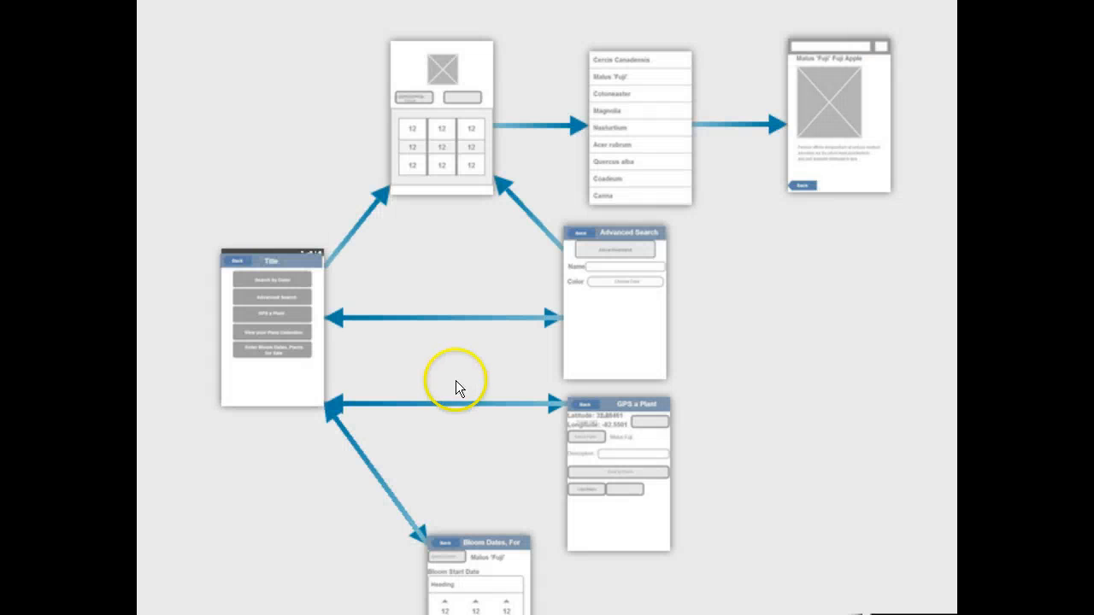
{"action": "left_click", "coordinate": [636, 342]}
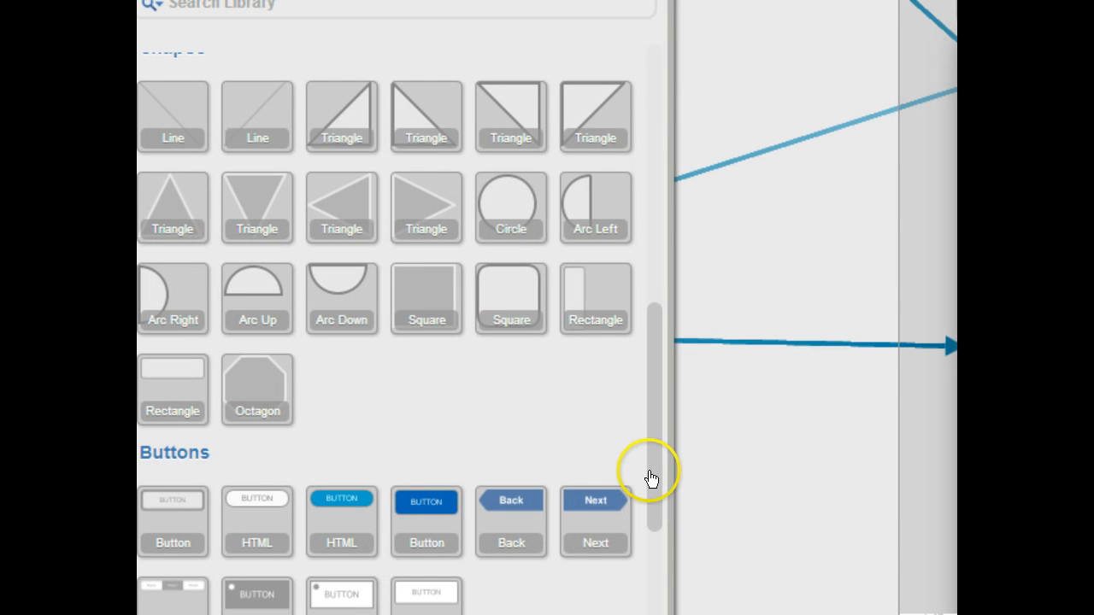
Step: Add a Dropdown control from the Controls library below the Choose Color button
{"action": "left_click_drag", "start_coordinate": [651, 479], "coordinate": [650, 590]}
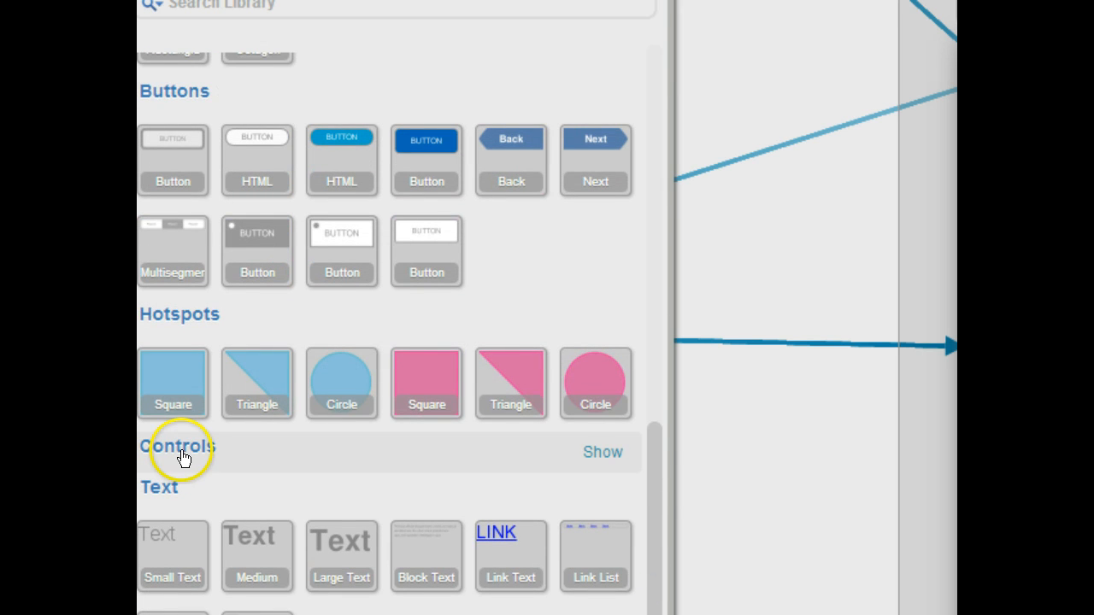
{"action": "left_click", "coordinate": [603, 454]}
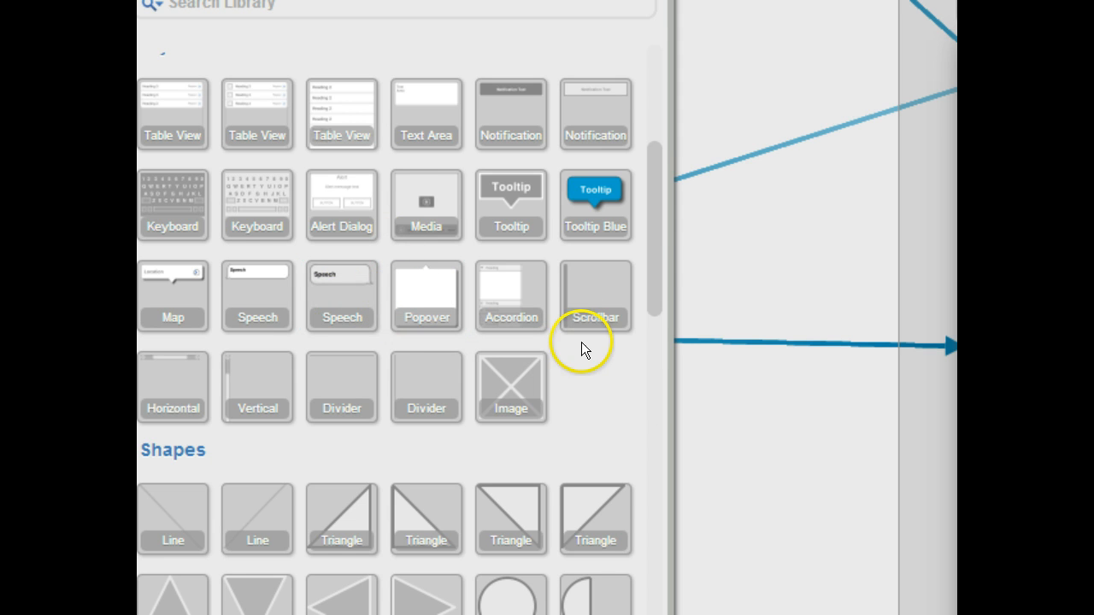
{"action": "left_click_drag", "start_coordinate": [661, 265], "coordinate": [631, 558]}
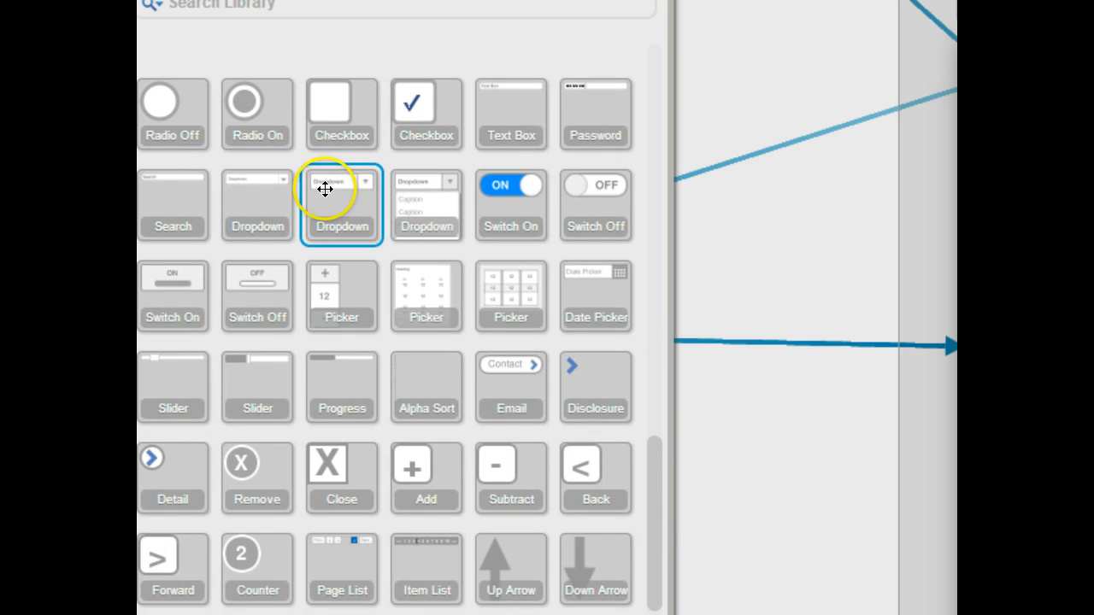
{"action": "left_click_drag", "start_coordinate": [325, 188], "coordinate": [1078, 344]}
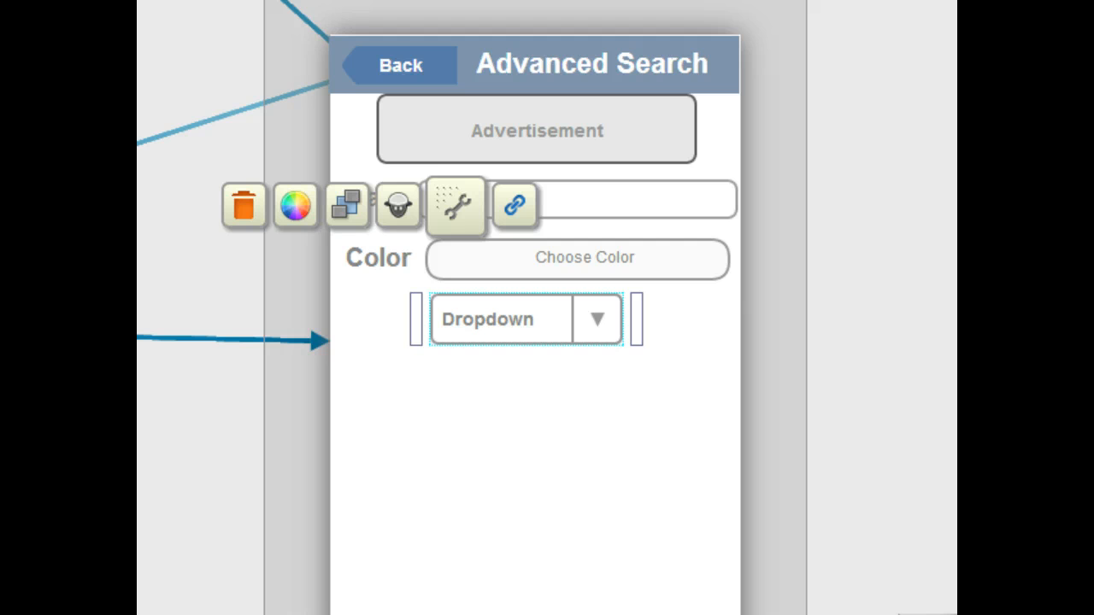
Step: In the emulator, examine the Category dropdown on the search form
{"action": "left_click_drag", "start_coordinate": [1093, 34], "coordinate": [501, 0]}
{"action": "left_click", "coordinate": [542, 400]}
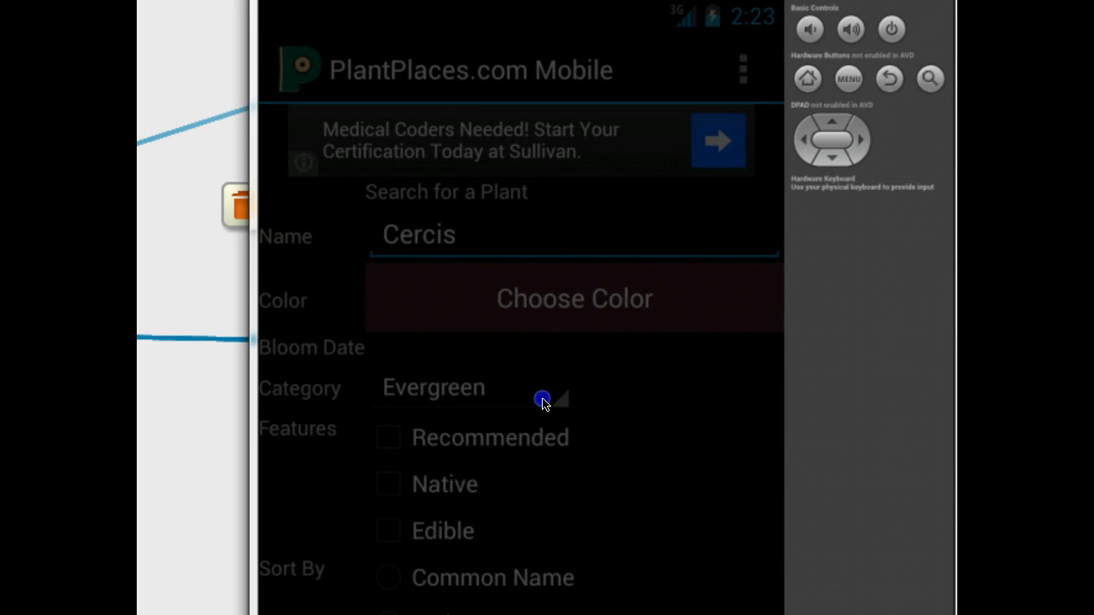
{"action": "left_click", "coordinate": [542, 404]}
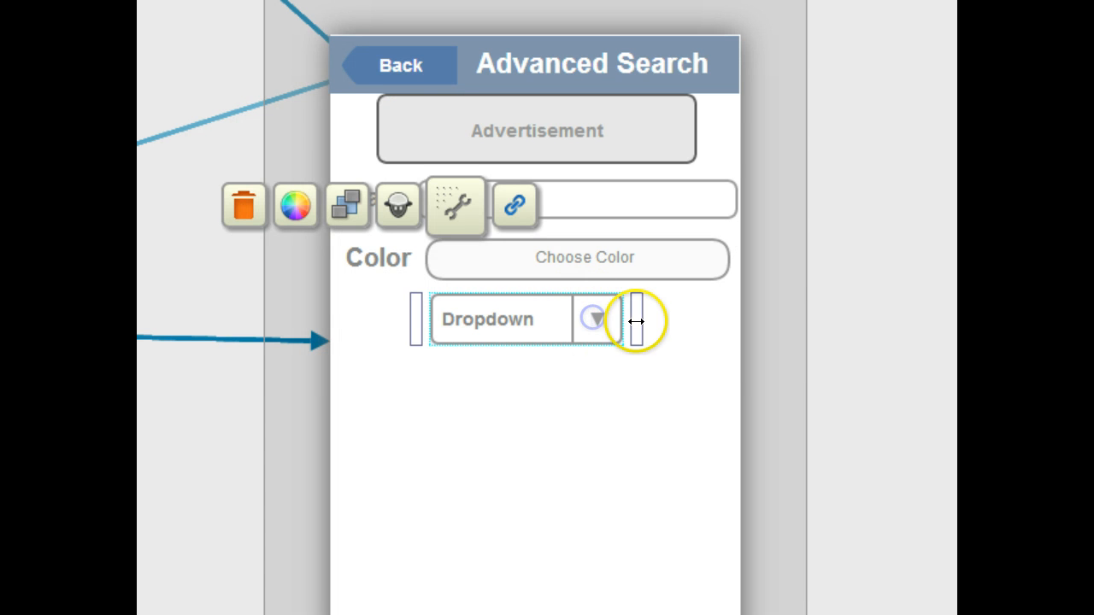
Step: Move the dropdown to the right under the Choose Color button
{"action": "left_click", "coordinate": [609, 320]}
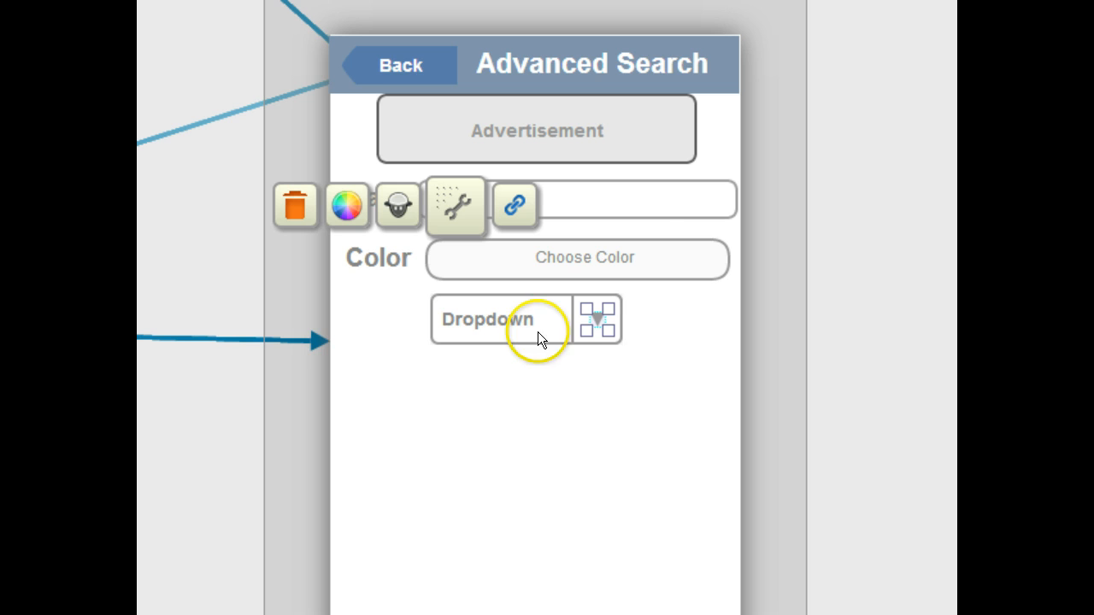
{"action": "left_click", "coordinate": [613, 325]}
{"action": "left_click", "coordinate": [525, 453]}
{"action": "left_click_drag", "start_coordinate": [481, 330], "coordinate": [564, 328]}
Step: Shorten the Choose Color button and the Name text box from the left so their left edges line up
{"action": "left_click", "coordinate": [445, 263]}
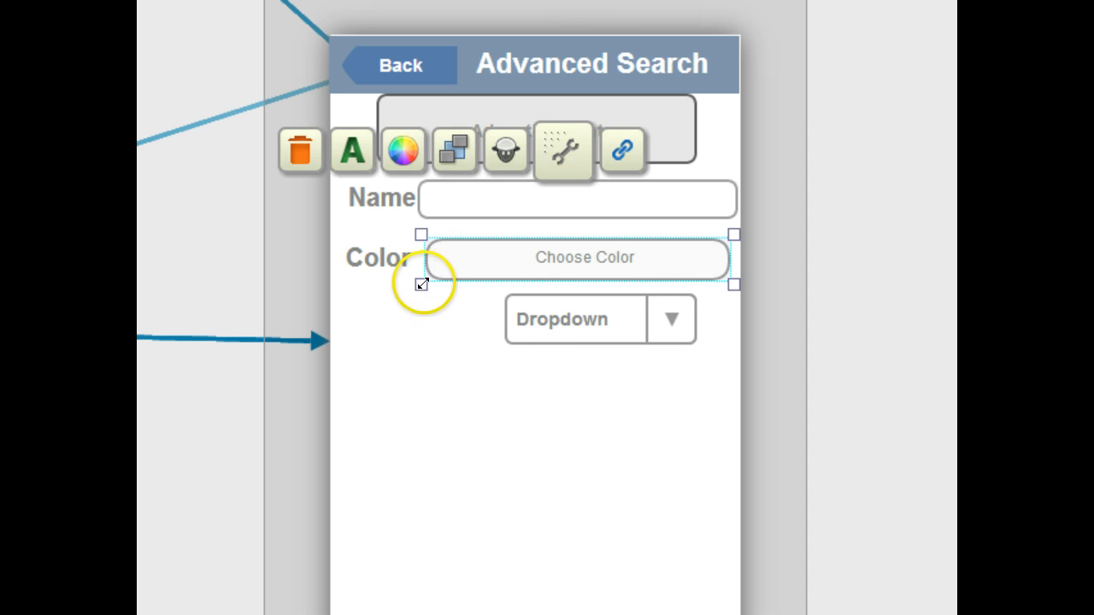
{"action": "left_click_drag", "start_coordinate": [422, 284], "coordinate": [484, 285]}
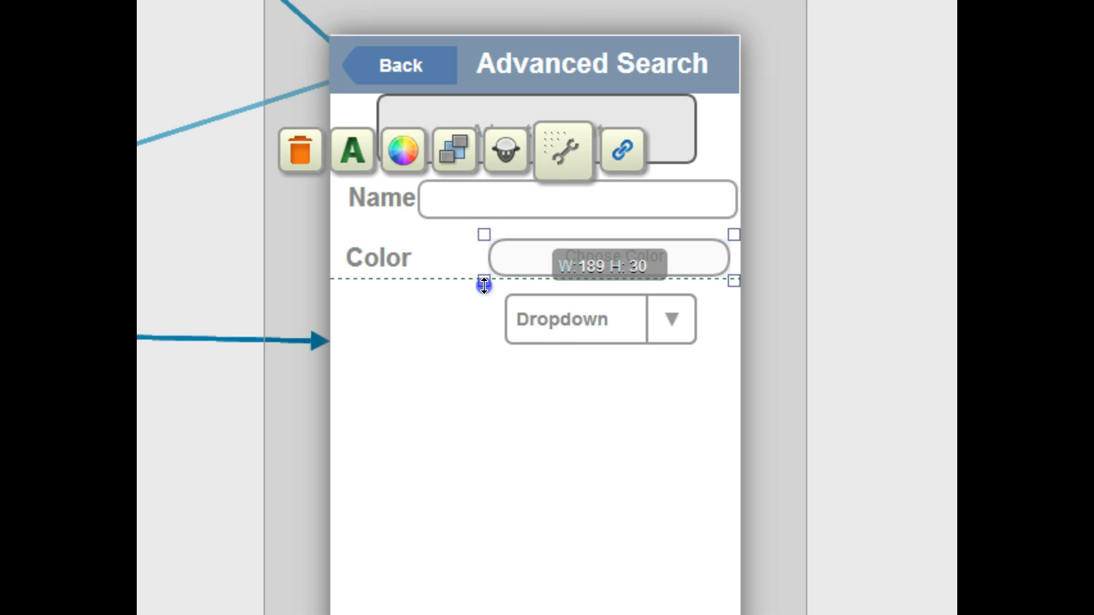
{"action": "left_click", "coordinate": [422, 212]}
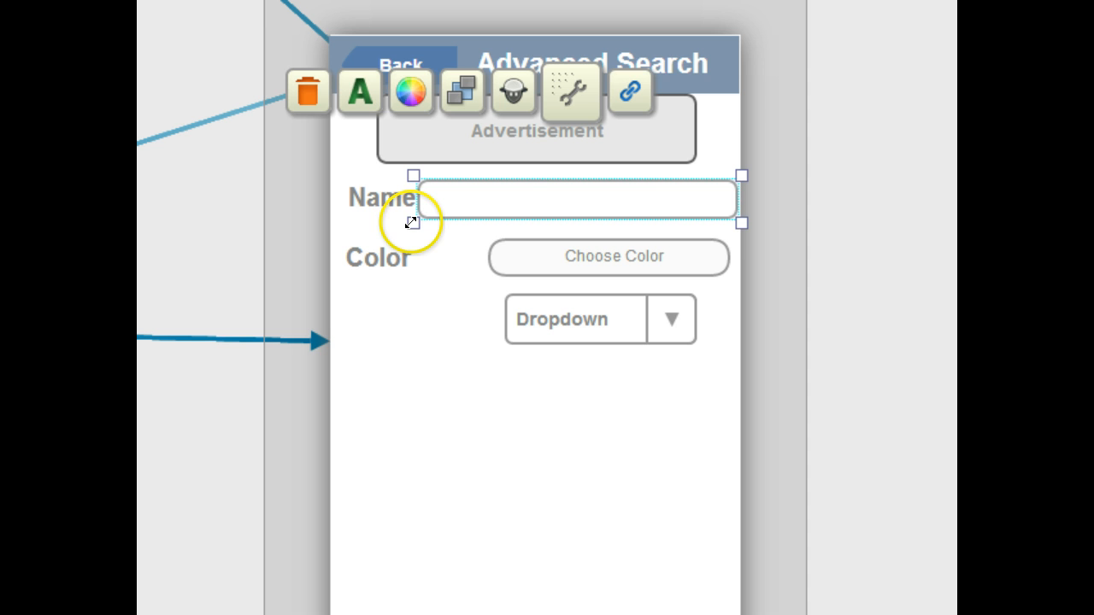
{"action": "left_click_drag", "start_coordinate": [411, 223], "coordinate": [480, 229]}
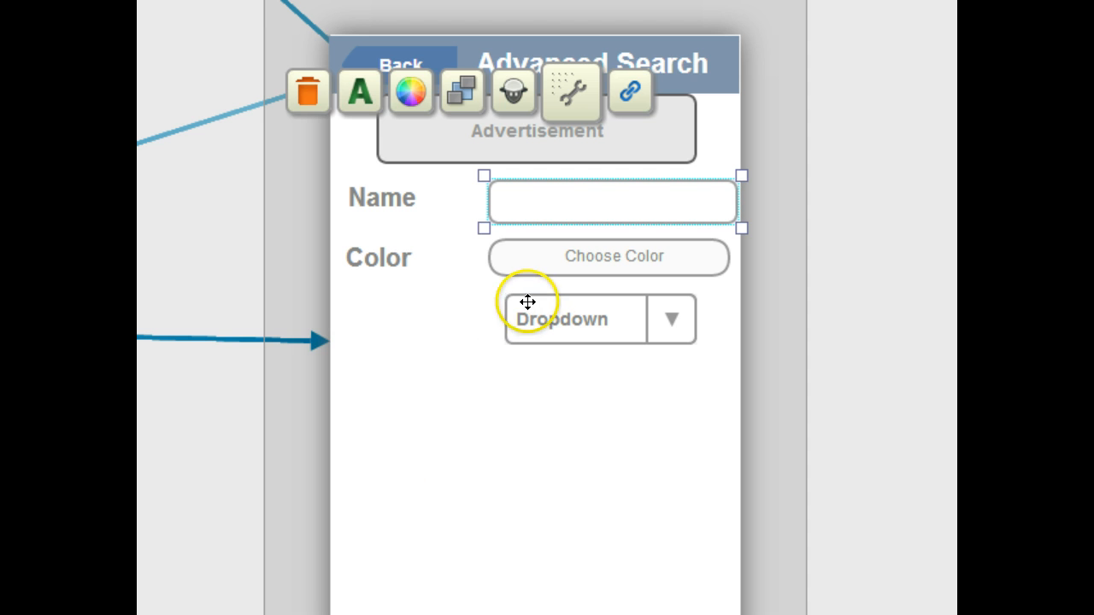
Step: Align the dropdown's left edge with the Choose Color button
{"action": "left_click_drag", "start_coordinate": [513, 303], "coordinate": [509, 302]}
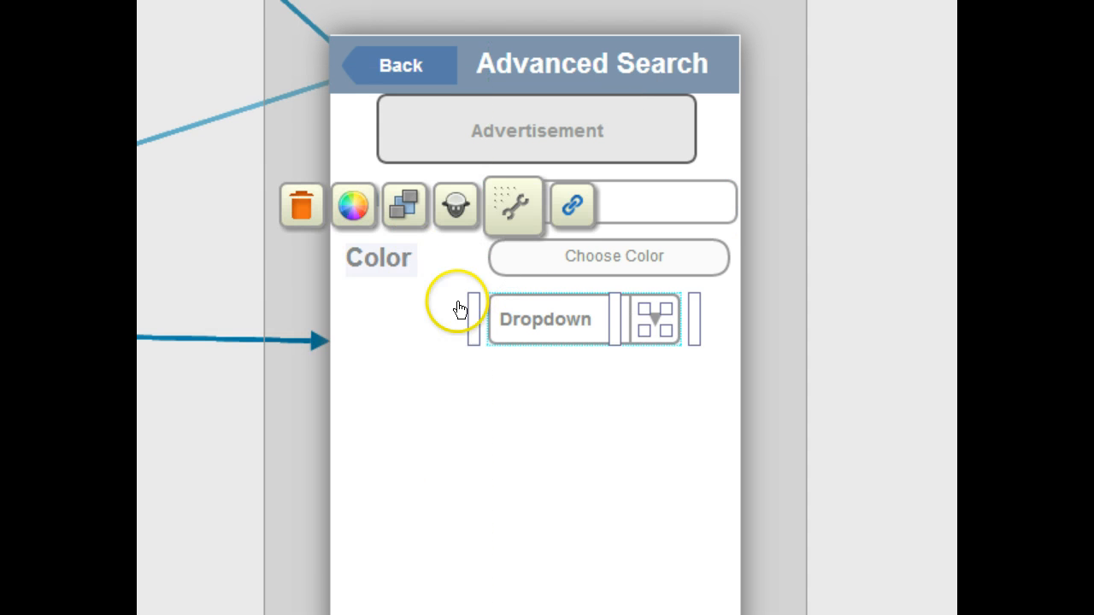
{"action": "left_click", "coordinate": [524, 455]}
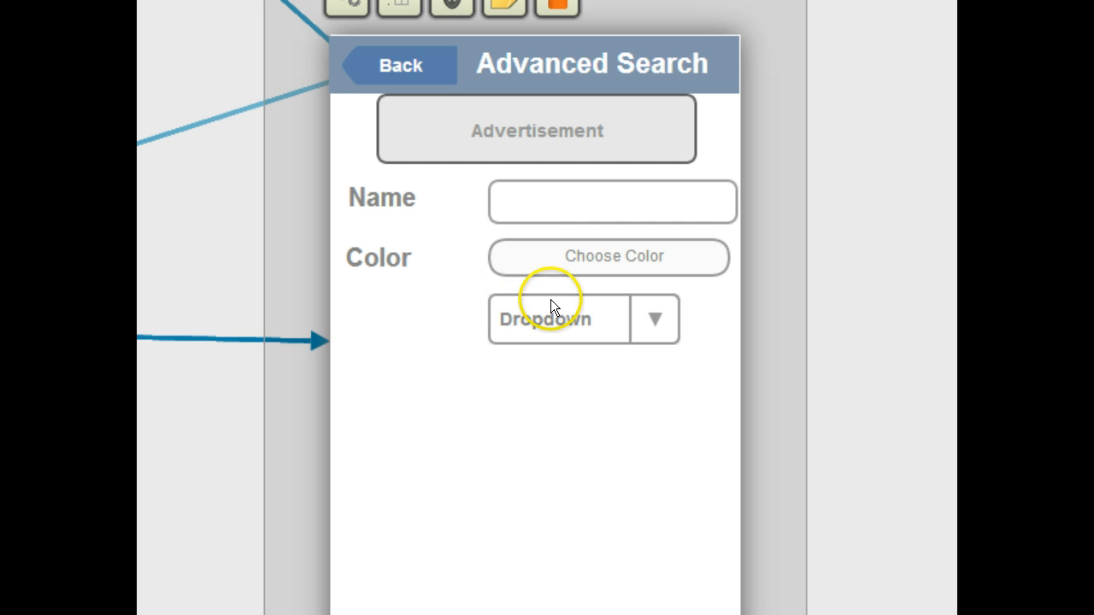
{"action": "left_click", "coordinate": [545, 324]}
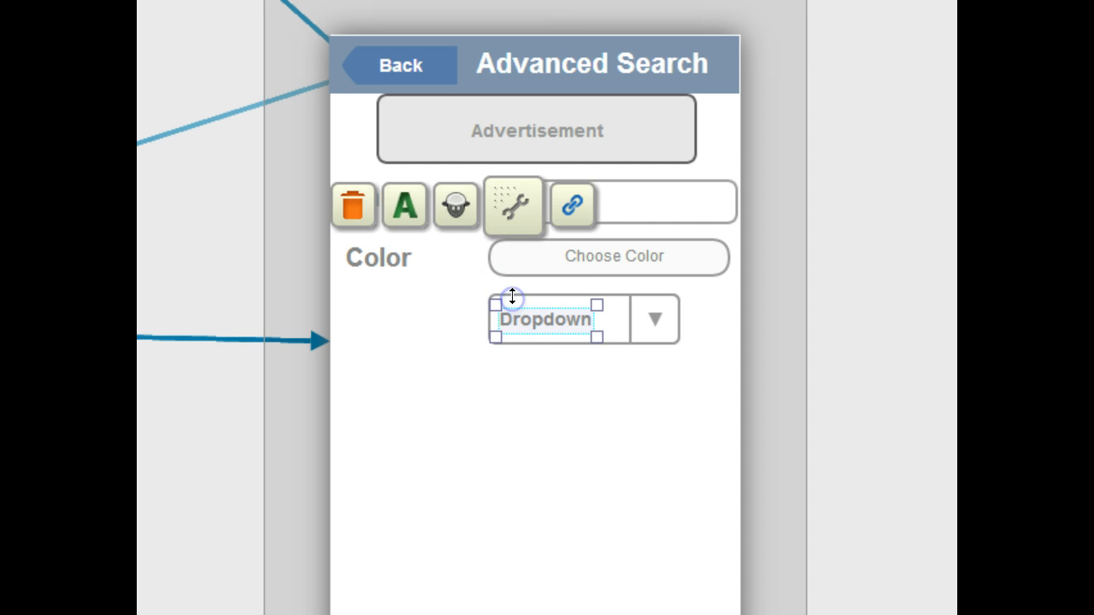
{"action": "left_click", "coordinate": [612, 298]}
{"action": "left_click", "coordinate": [649, 296]}
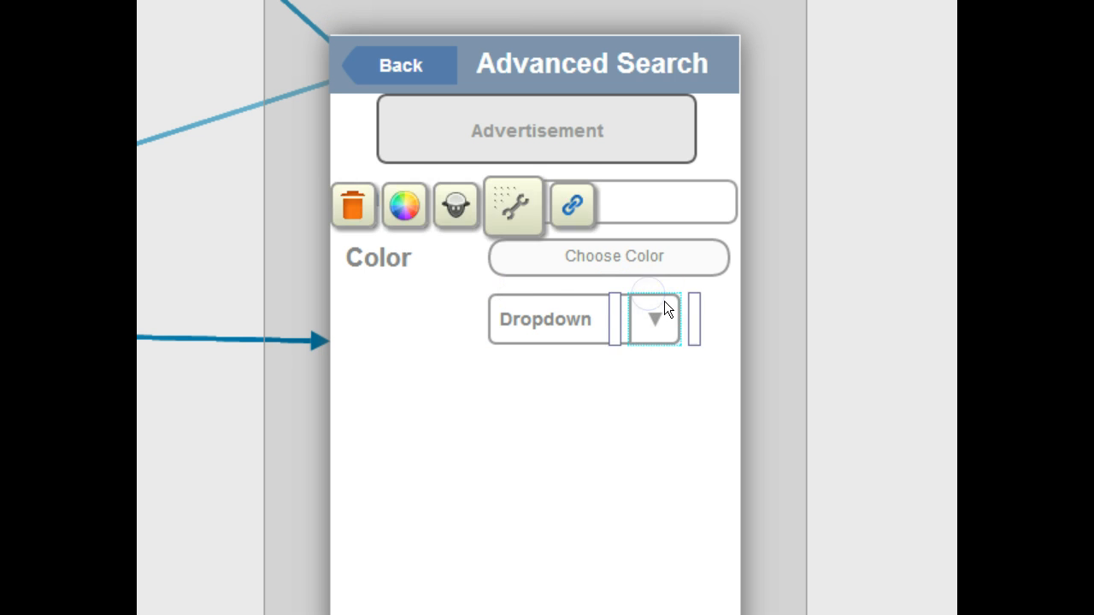
{"action": "left_click", "coordinate": [553, 295]}
{"action": "left_click", "coordinate": [503, 316]}
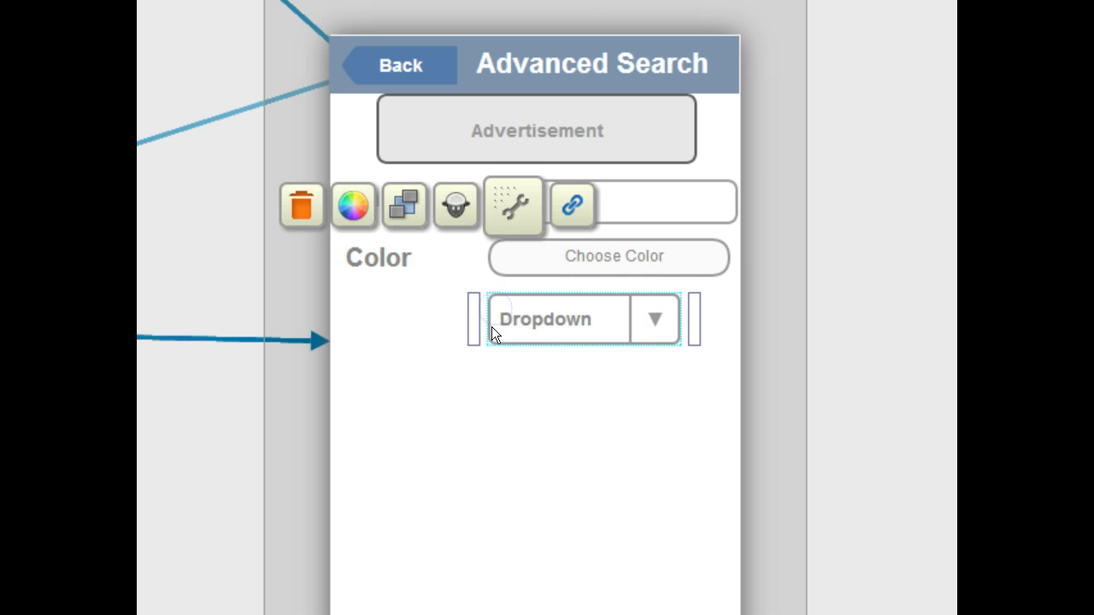
{"action": "left_click_drag", "start_coordinate": [503, 332], "coordinate": [489, 334]}
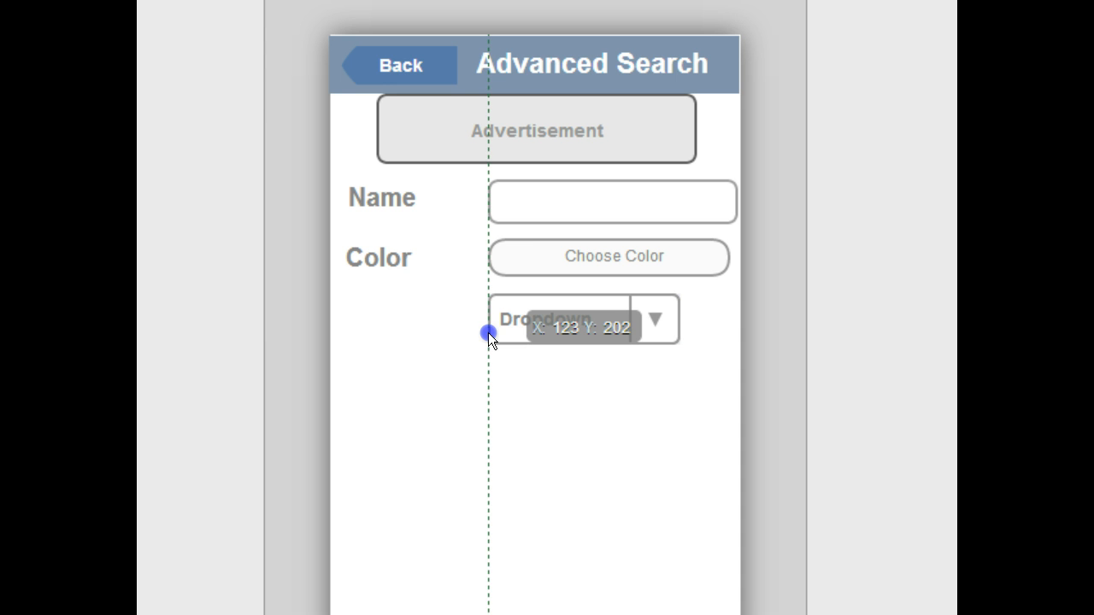
{"action": "left_click_drag", "start_coordinate": [488, 333], "coordinate": [689, 342]}
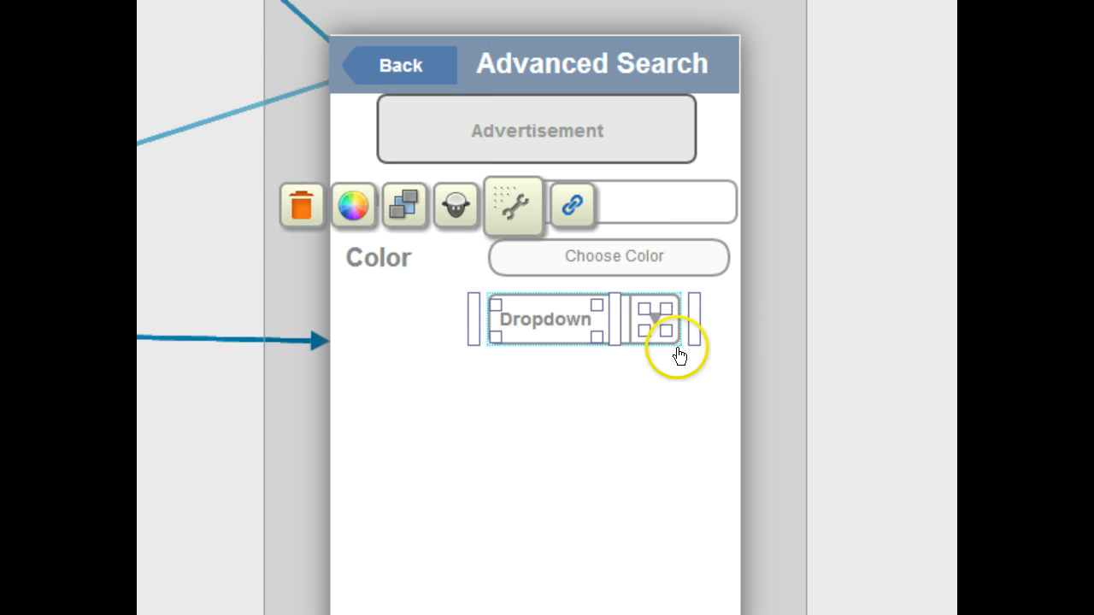
{"action": "left_click", "coordinate": [507, 417]}
Step: Widen the dropdown so its right edge matches the Choose Color button
{"action": "left_click", "coordinate": [659, 320]}
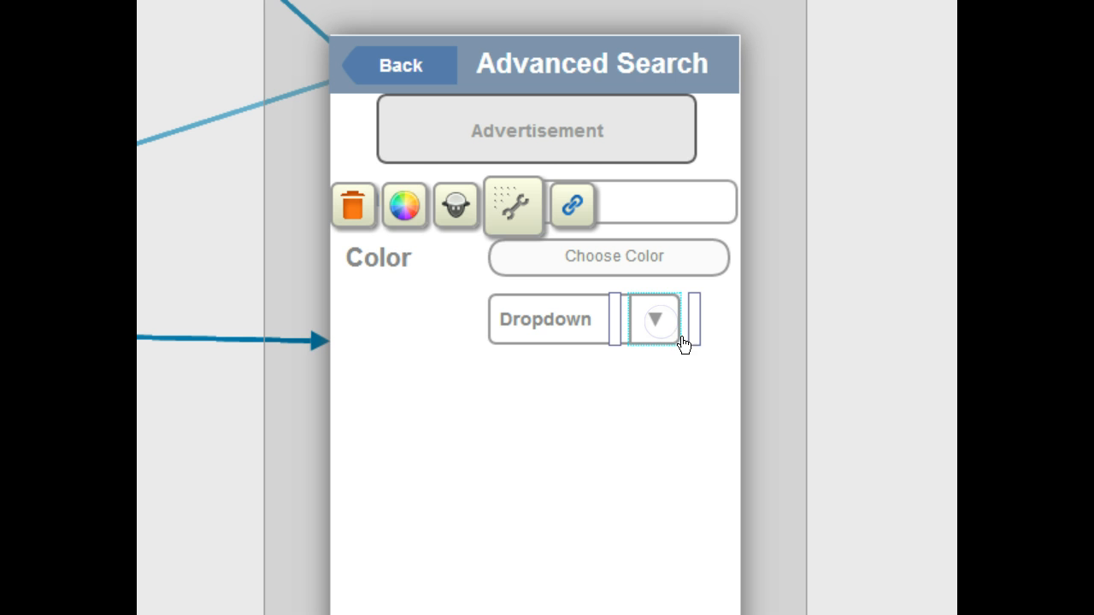
{"action": "mouse_move", "coordinate": [691, 337]}
{"action": "left_mouse_down"}
{"action": "mouse_move", "coordinate": [726, 342]}
{"action": "mouse_move", "coordinate": [685, 342]}
{"action": "left_mouse_up"}
{"action": "left_click", "coordinate": [539, 318]}
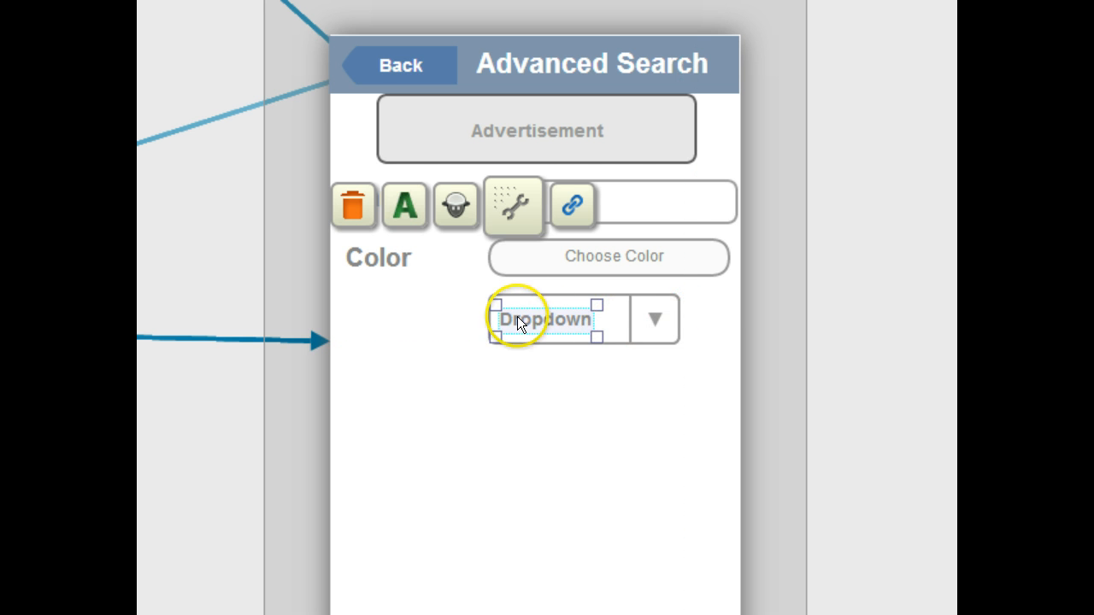
{"action": "left_click", "coordinate": [631, 322]}
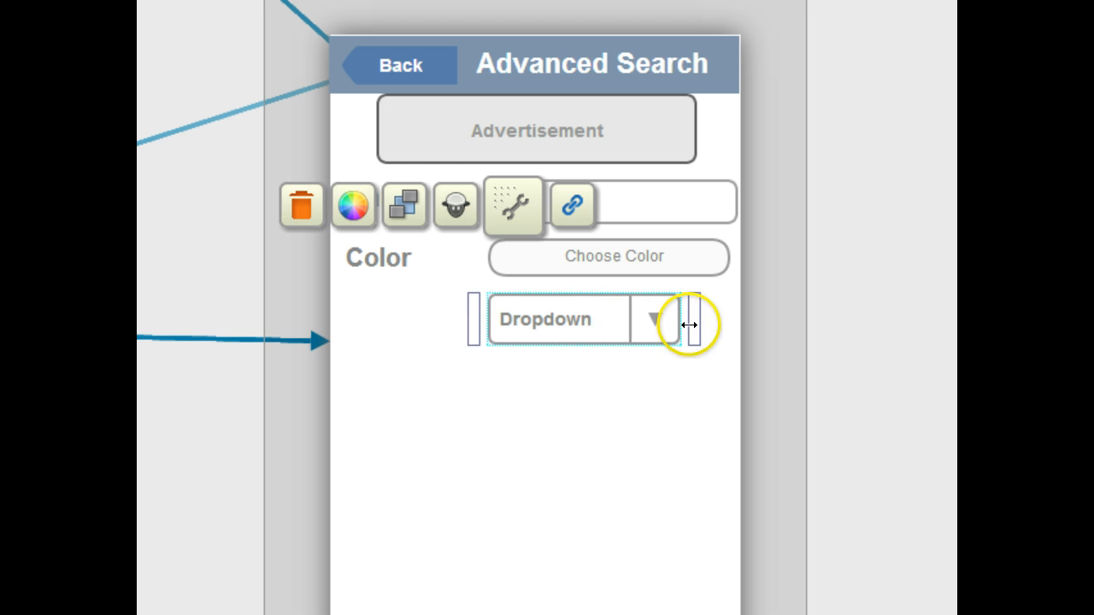
{"action": "left_click_drag", "start_coordinate": [692, 323], "coordinate": [725, 323]}
{"action": "left_click", "coordinate": [648, 404]}
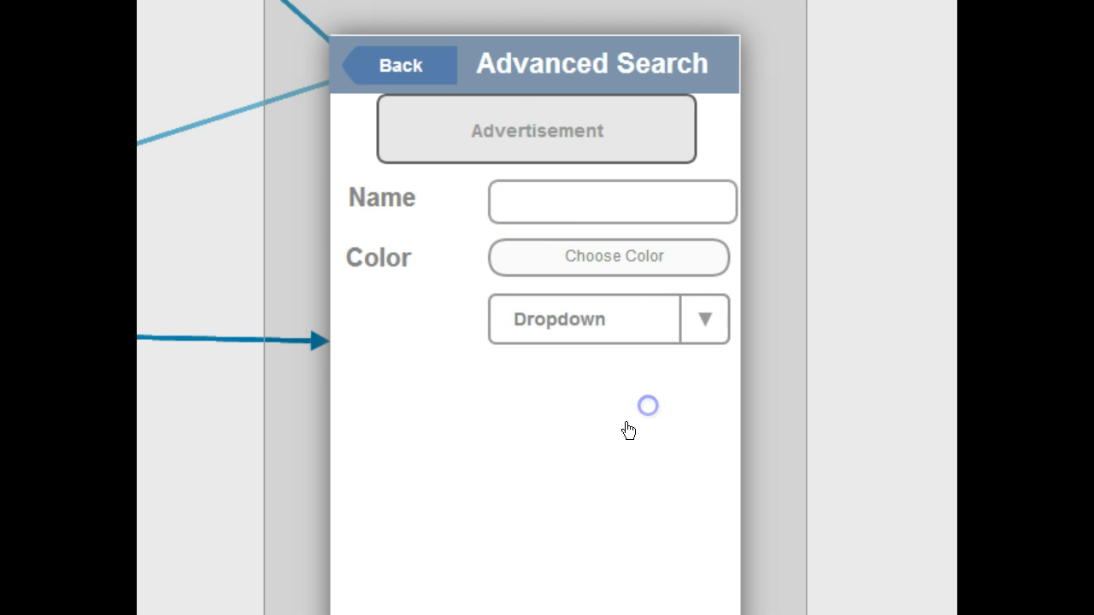
Step: Narrow the Name text box so its right edge aligns with the button below
{"action": "left_click", "coordinate": [694, 212]}
{"action": "left_click_drag", "start_coordinate": [739, 206], "coordinate": [729, 205]}
{"action": "left_click", "coordinate": [623, 392]}
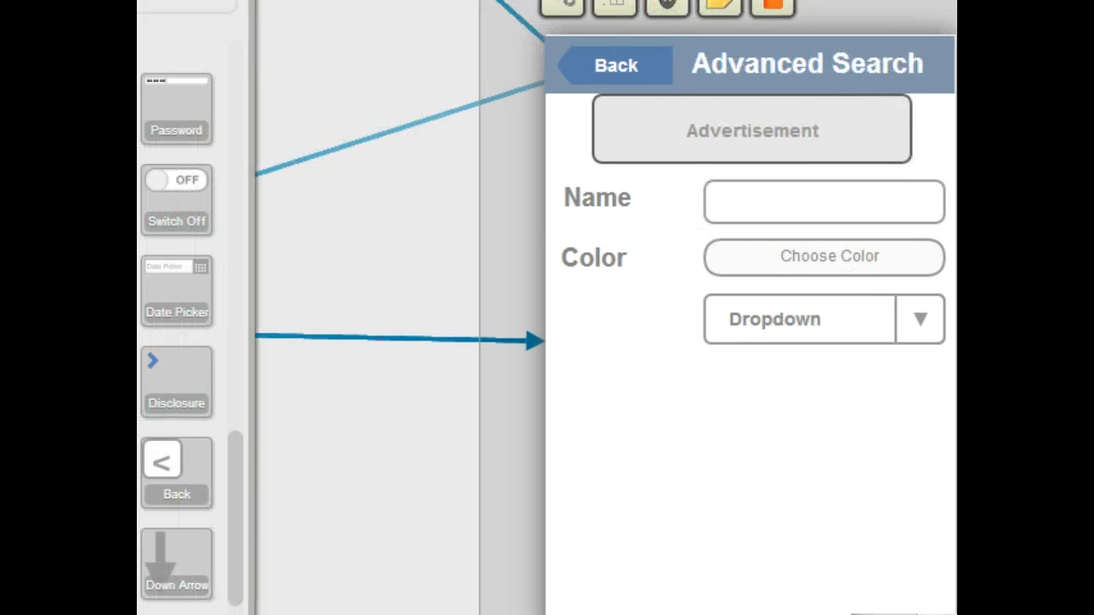
Step: Add a Large Text label reading Category beside the dropdown and widen it to fit
{"action": "scroll", "coordinate": [179, 389], "scroll_direction": "down", "scroll_amount": 4}
{"action": "scroll", "coordinate": [180, 341], "scroll_direction": "down", "scroll_amount": 2}
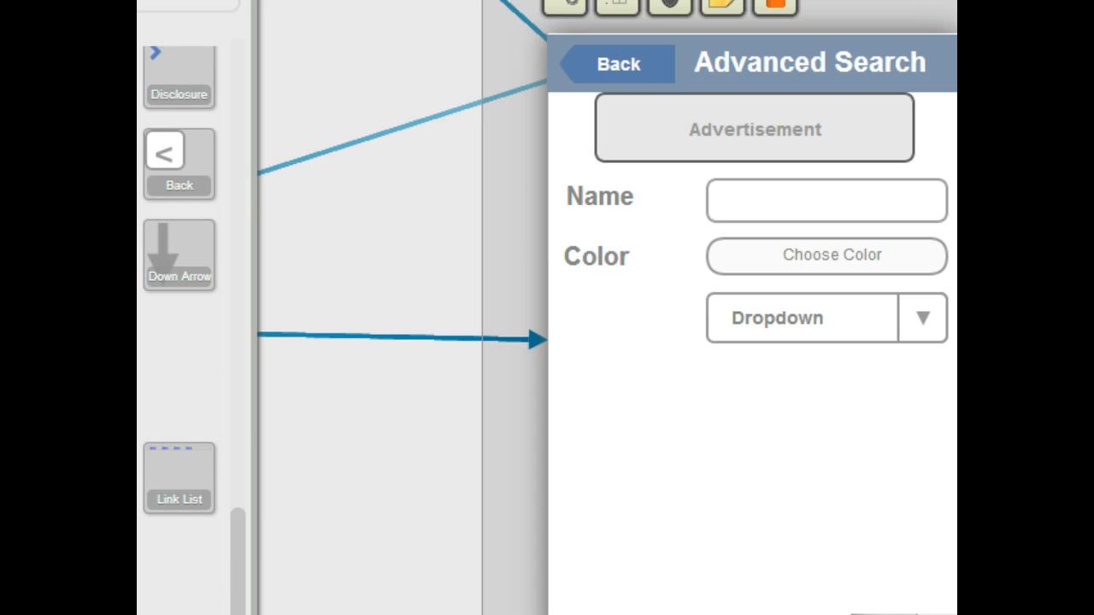
{"action": "left_click_drag", "start_coordinate": [473, 443], "coordinate": [577, 322]}
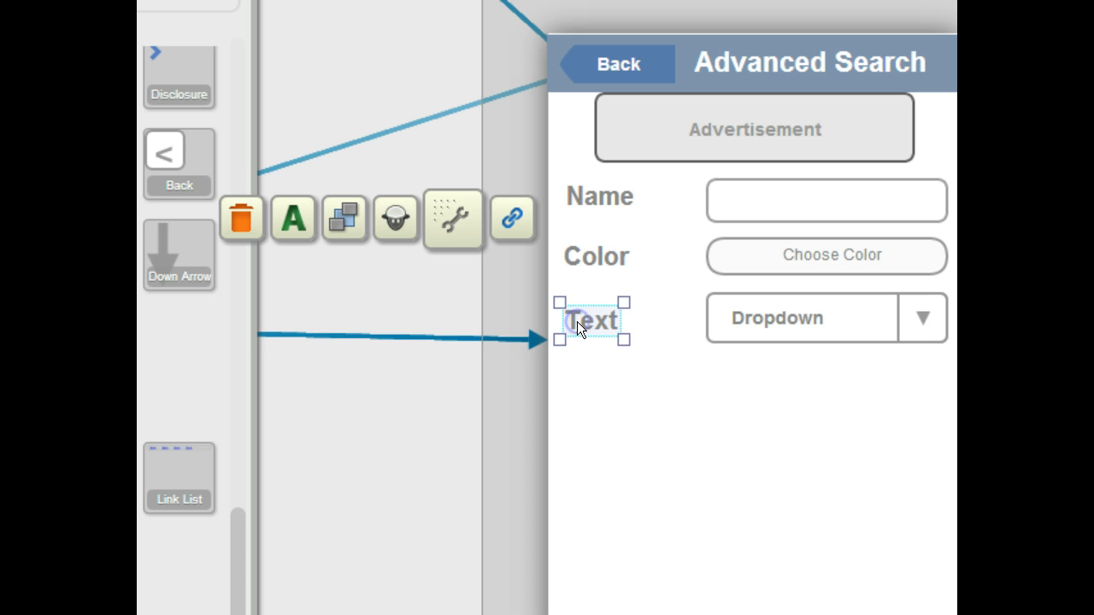
{"action": "double_click", "coordinate": [614, 329]}
{"action": "type", "text": "Cate"}
{"action": "type", "text": "gt"}
{"action": "type", "text": "ory"}
{"action": "left_click_drag", "start_coordinate": [614, 329], "coordinate": [687, 324]}
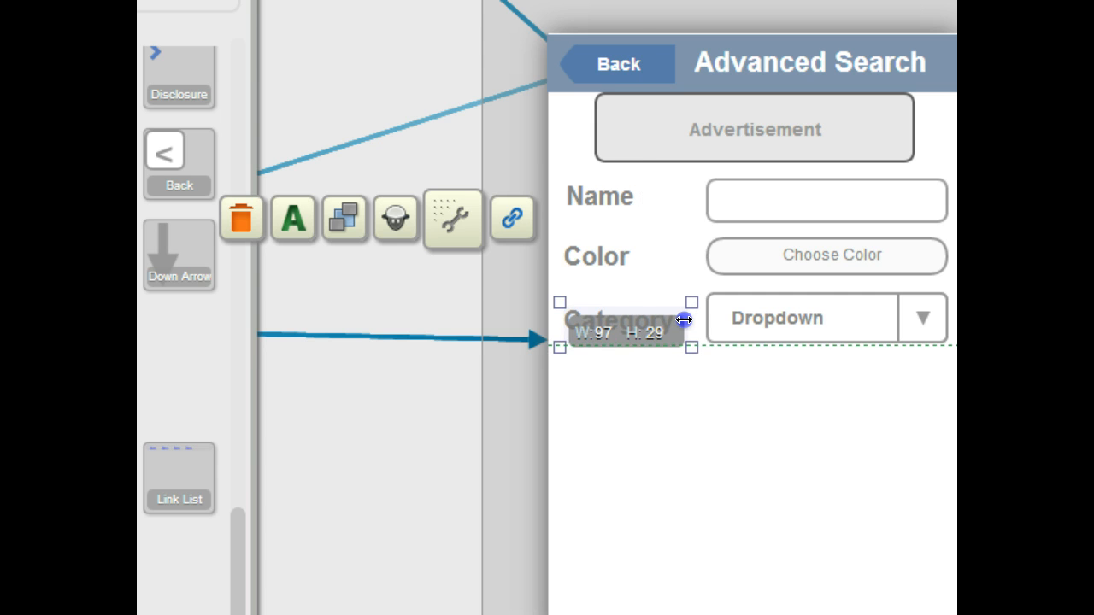
{"action": "left_click", "coordinate": [680, 418]}
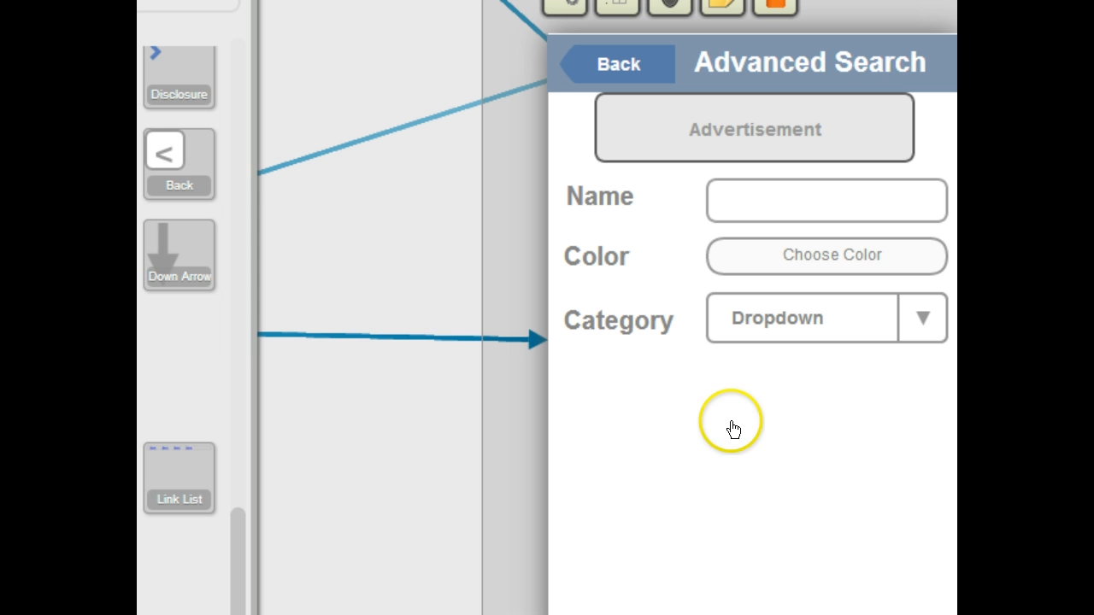
Step: Add two checkbox controls stacked below the Category dropdown
{"action": "scroll", "coordinate": [180, 325], "scroll_direction": "up", "scroll_amount": 10}
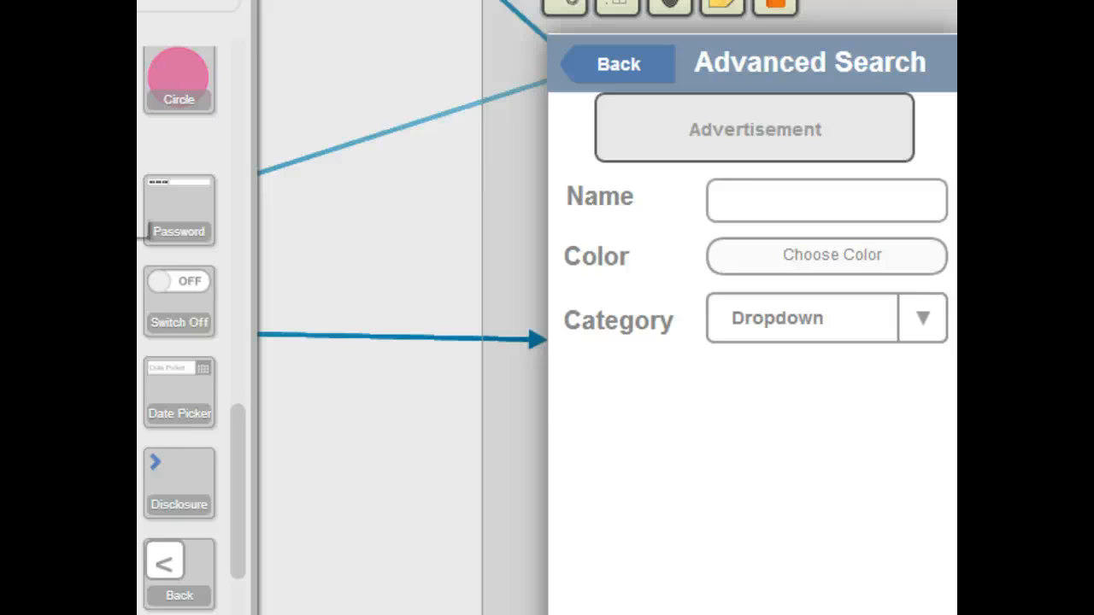
{"action": "left_click_drag", "start_coordinate": [144, 233], "coordinate": [718, 370]}
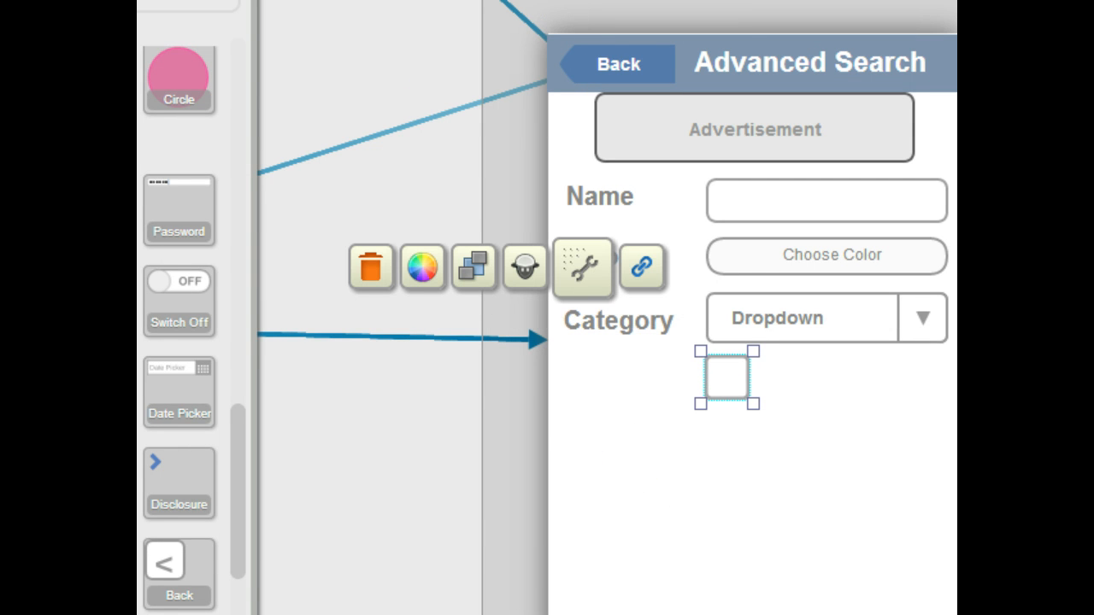
{"action": "left_click_drag", "start_coordinate": [159, 301], "coordinate": [730, 437]}
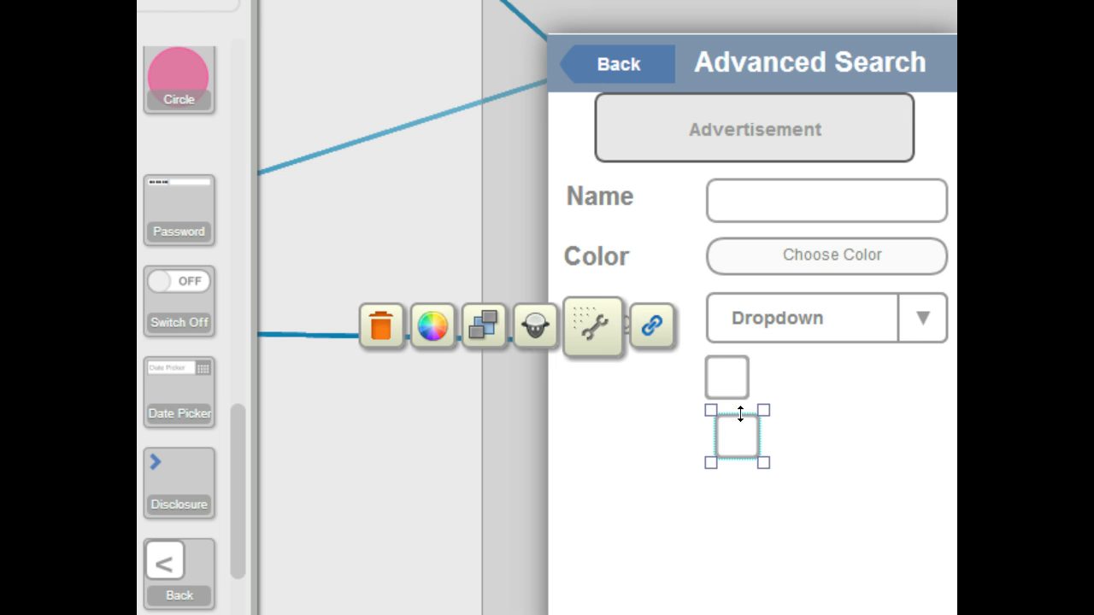
Step: Nudge the second checkbox so it lines up directly under the first one
{"action": "left_click", "coordinate": [801, 427]}
{"action": "left_click", "coordinate": [721, 430]}
{"action": "left_click_drag", "start_coordinate": [717, 420], "coordinate": [723, 418]}
{"action": "left_click", "coordinate": [678, 524]}
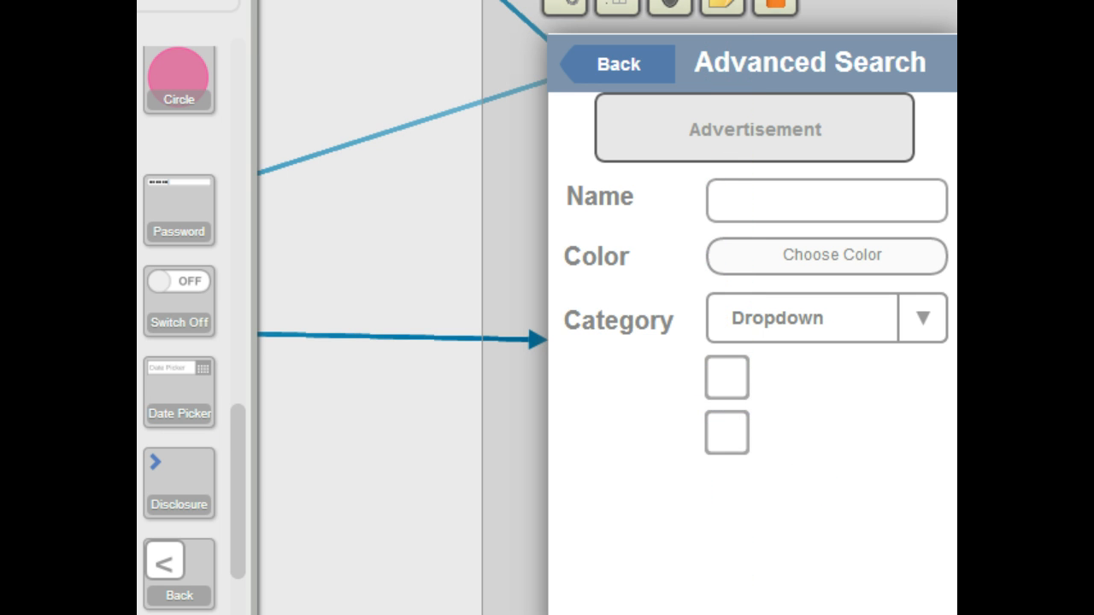
Step: Add a third checkbox below the second one and align it with the column
{"action": "left_click_drag", "start_coordinate": [93, 389], "coordinate": [720, 484]}
{"action": "left_click", "coordinate": [801, 479]}
{"action": "left_click", "coordinate": [725, 488]}
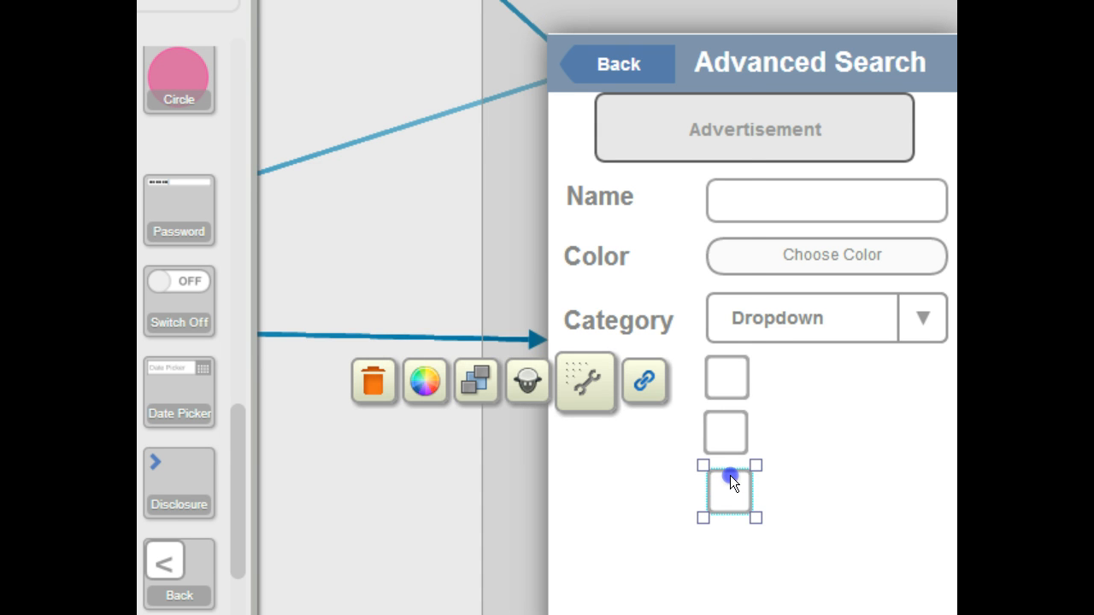
{"action": "left_click_drag", "start_coordinate": [730, 475], "coordinate": [730, 476]}
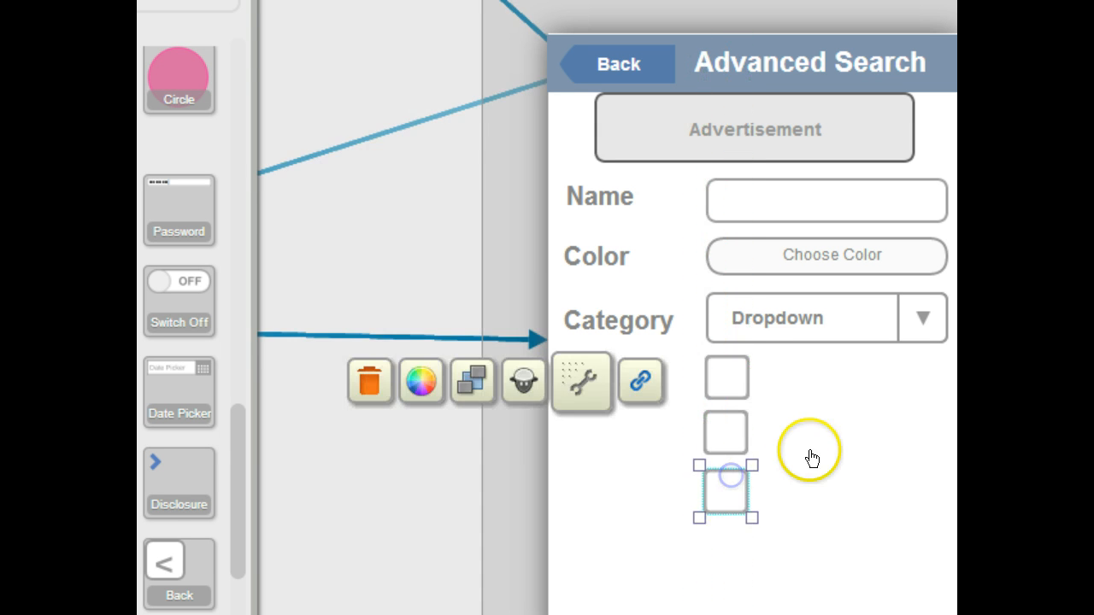
{"action": "left_click", "coordinate": [812, 451]}
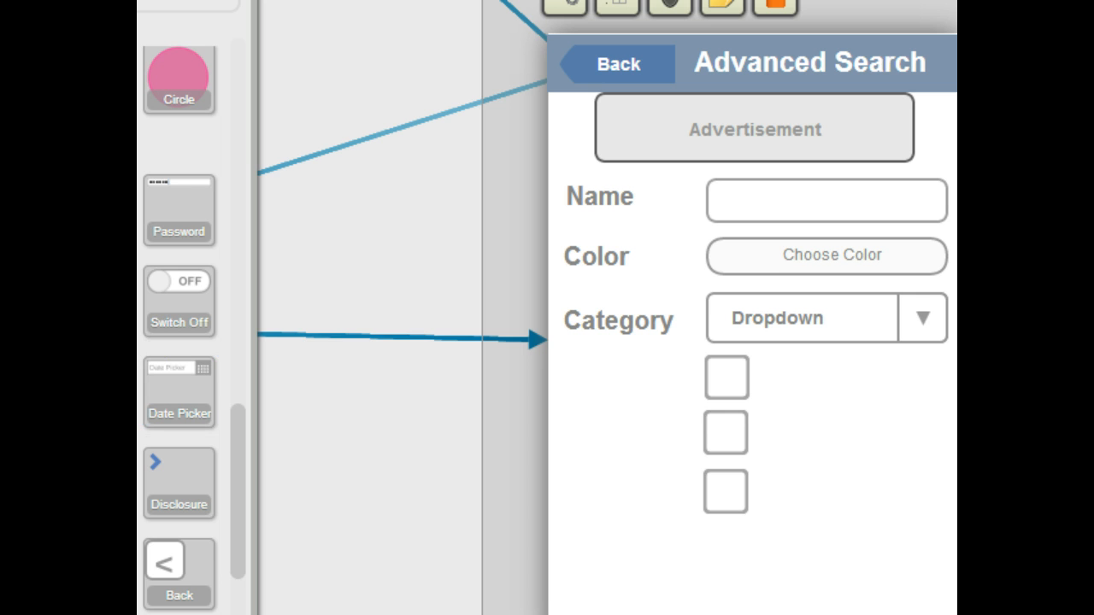
Step: Add a text label reading Features beside the first checkbox, widen it to fit and align it under Category
{"action": "scroll", "coordinate": [191, 285], "scroll_direction": "down", "scroll_amount": 5}
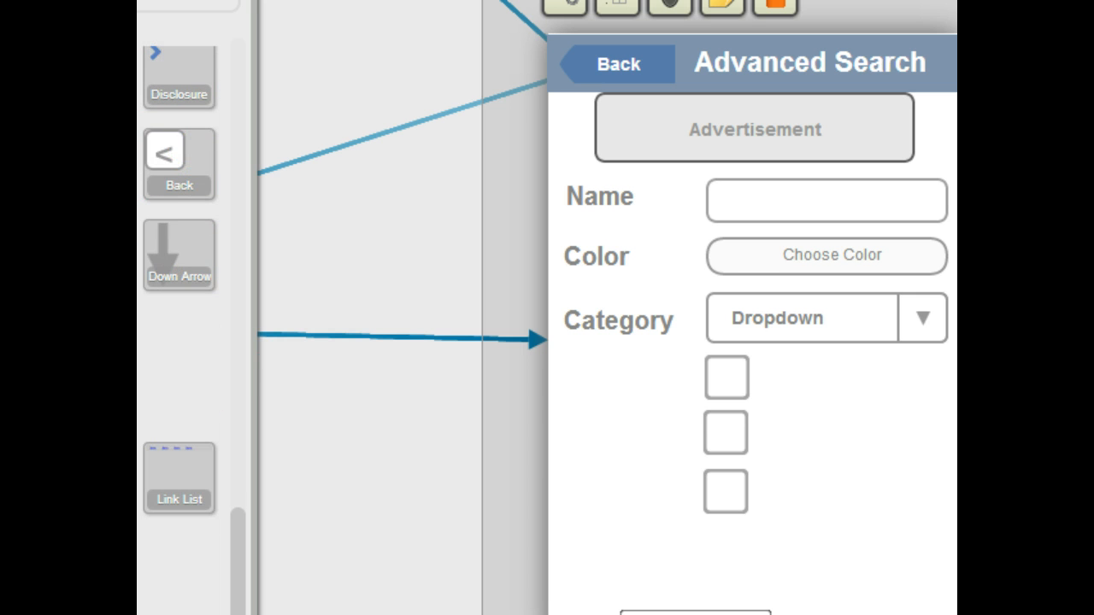
{"action": "left_click_drag", "start_coordinate": [180, 368], "coordinate": [584, 373]}
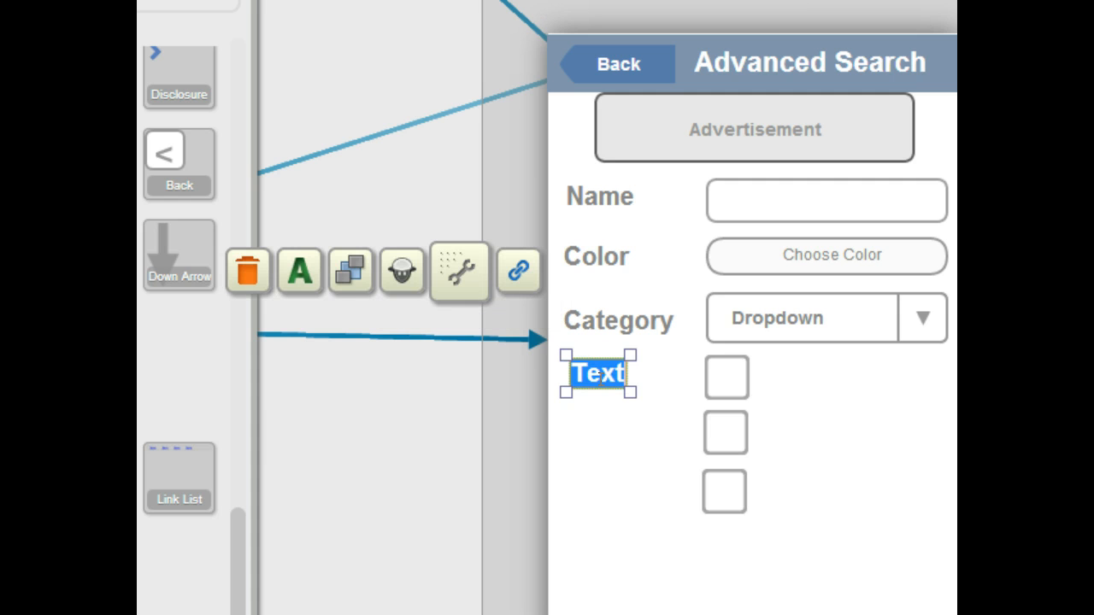
{"action": "type", "text": "Features"}
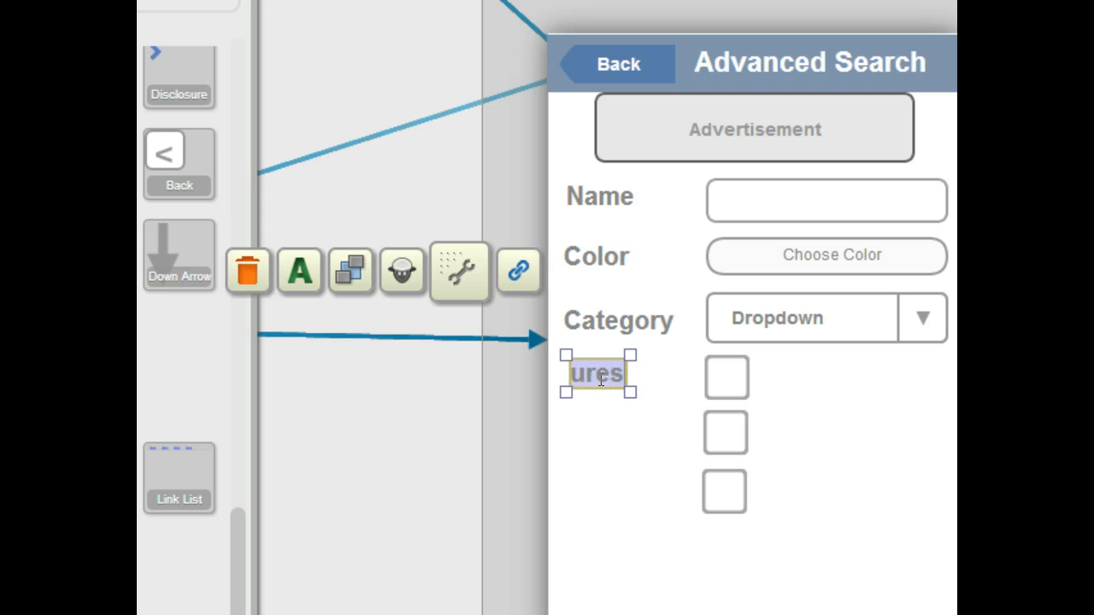
{"action": "left_click_drag", "start_coordinate": [627, 392], "coordinate": [688, 404]}
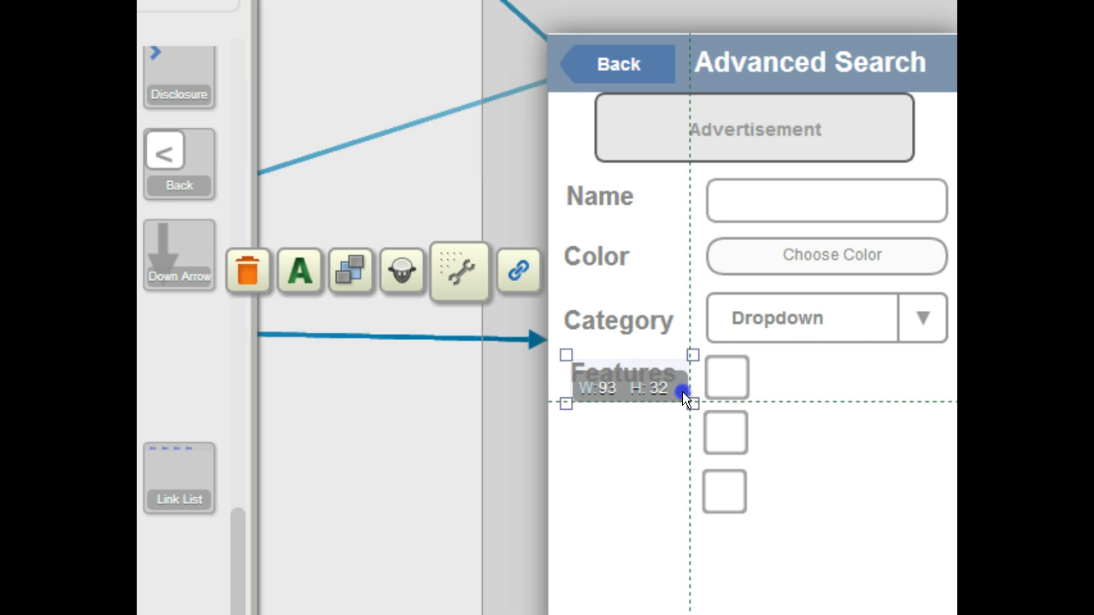
{"action": "left_click", "coordinate": [589, 450]}
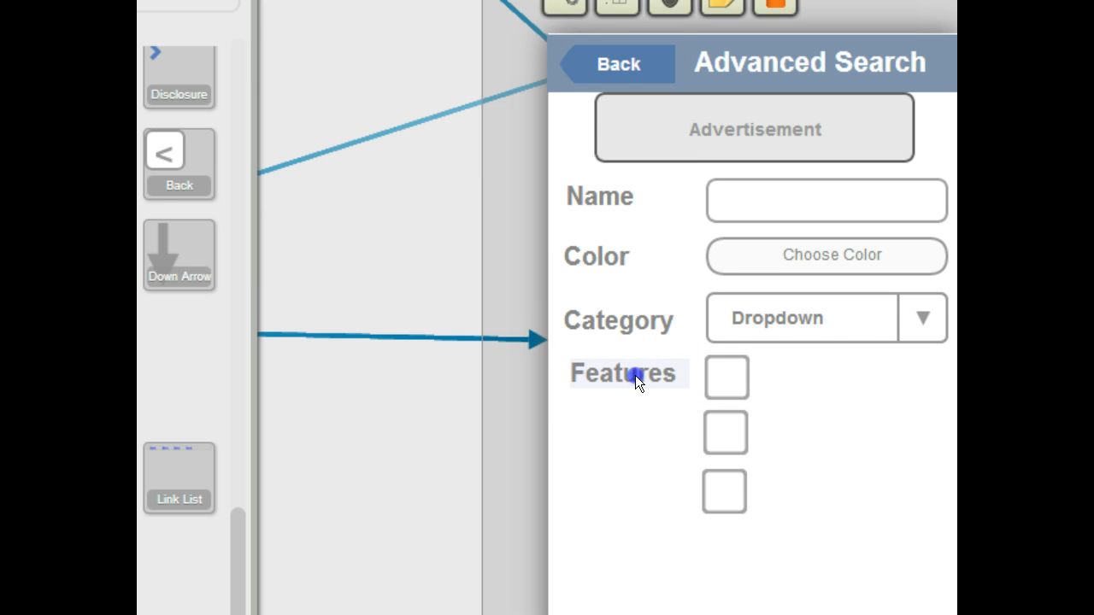
{"action": "left_click_drag", "start_coordinate": [635, 376], "coordinate": [625, 377]}
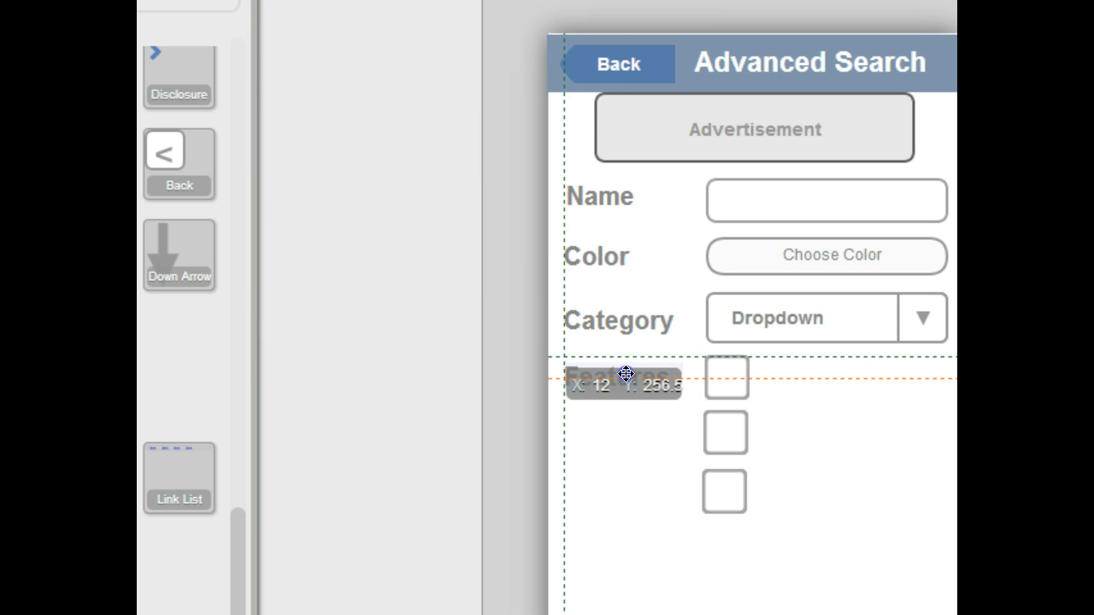
{"action": "left_click_drag", "start_coordinate": [627, 373], "coordinate": [627, 376]}
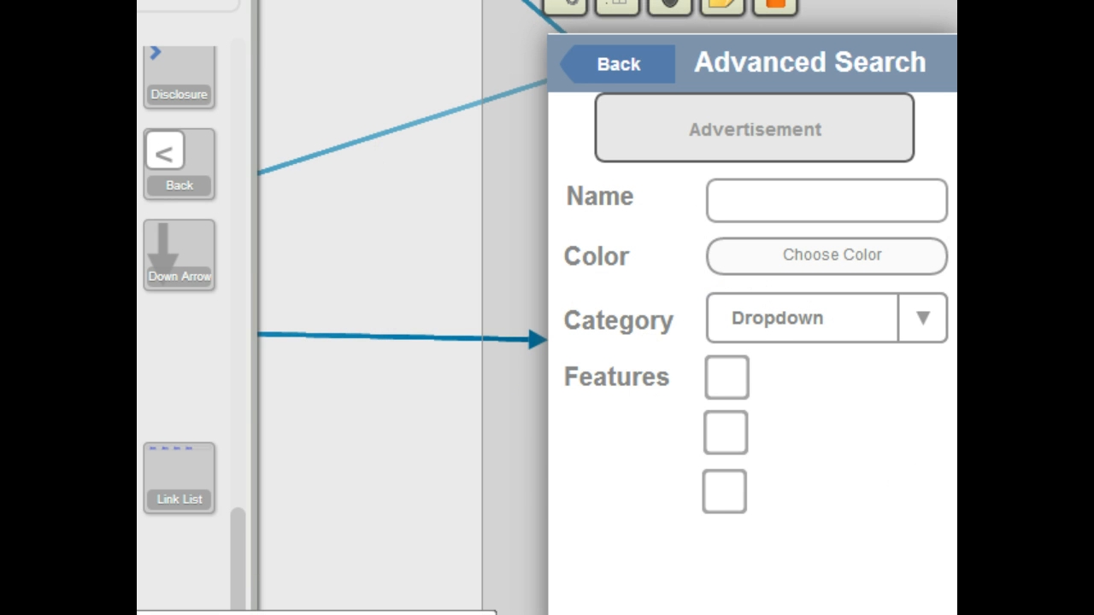
Step: Add a text label reading Native to the right of the first checkbox and widen it to fit
{"action": "left_click_drag", "start_coordinate": [462, 414], "coordinate": [781, 373]}
{"action": "double_click", "coordinate": [781, 372]}
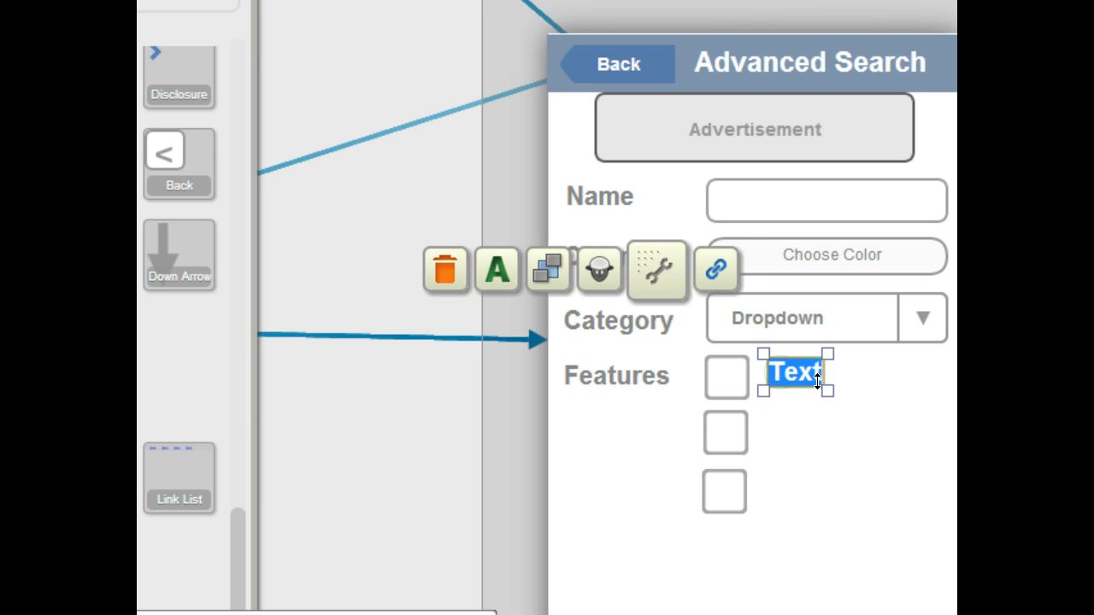
{"action": "type", "text": "N"}
{"action": "key", "text": "BackSpace"}
{"action": "type", "text": "ve"}
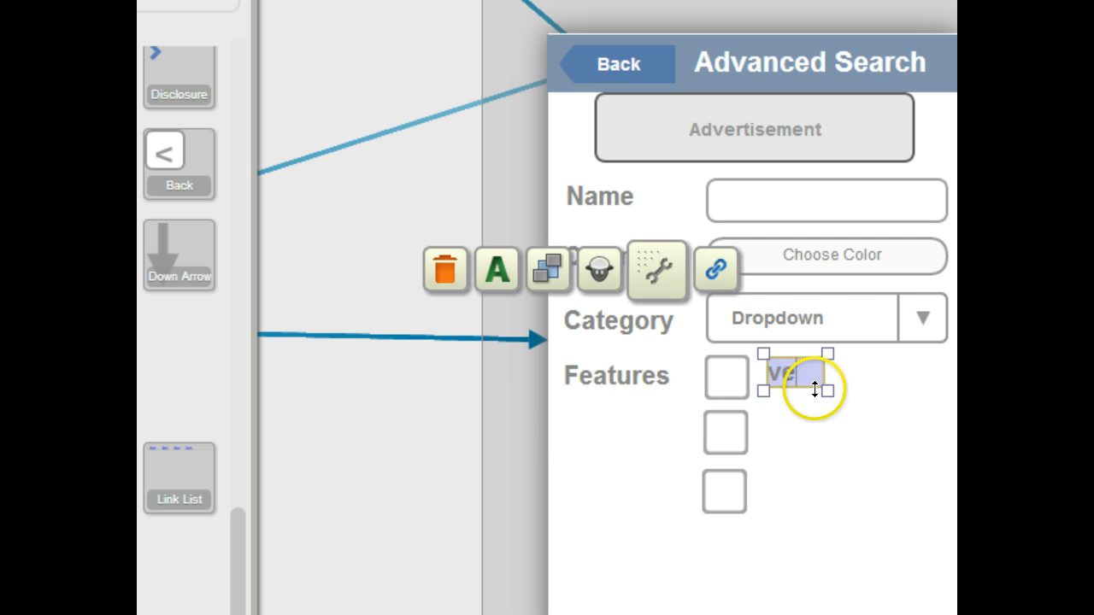
{"action": "left_click_drag", "start_coordinate": [832, 391], "coordinate": [901, 393]}
{"action": "left_click", "coordinate": [838, 455]}
{"action": "left_click", "coordinate": [850, 371]}
{"action": "left_click", "coordinate": [830, 438]}
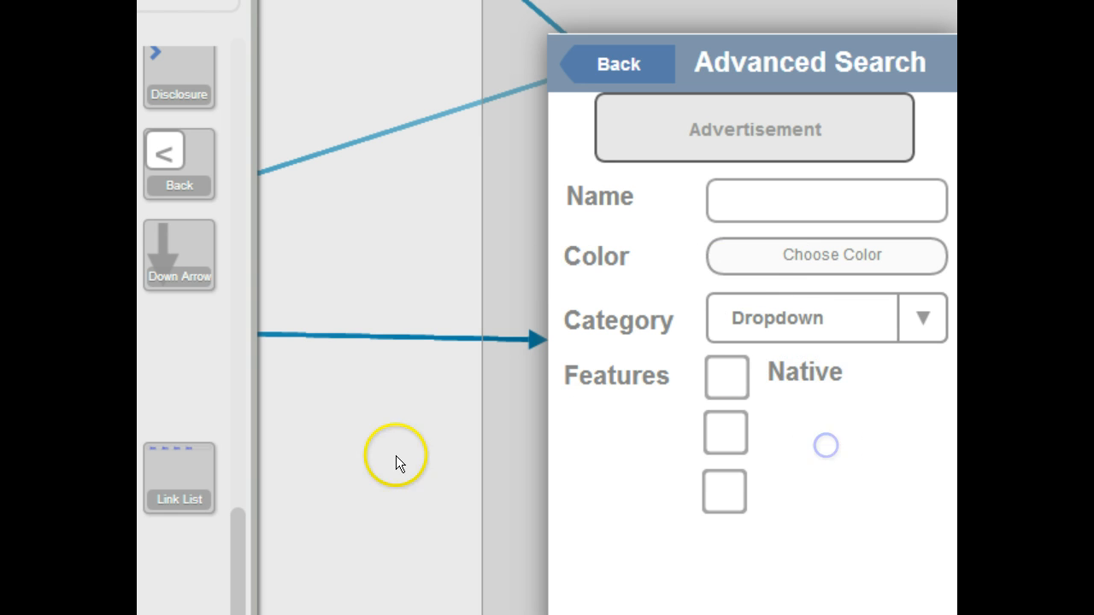
Step: Add a text label reading Edible to the right of the second checkbox and widen it to fit
{"action": "left_click_drag", "start_coordinate": [189, 415], "coordinate": [785, 428]}
{"action": "double_click", "coordinate": [785, 427]}
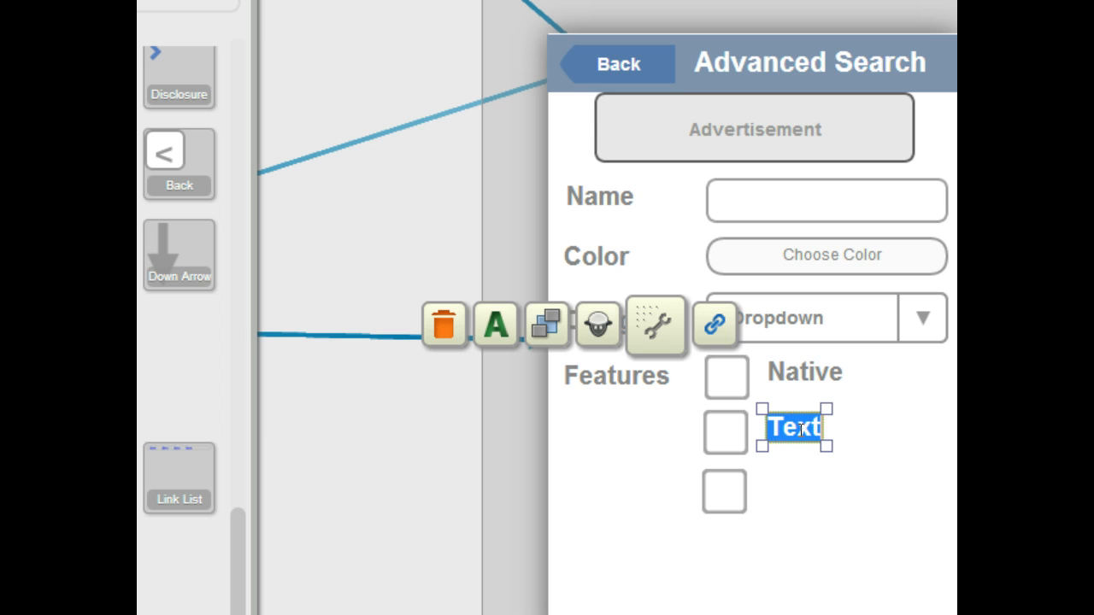
{"action": "type", "text": "REc"}
{"action": "key", "text": "BackSpace"}
{"action": "key", "text": "BackSpace"}
{"action": "key", "text": "BackSpace"}
{"action": "type", "text": "Editable"}
{"action": "left_click_drag", "start_coordinate": [823, 441], "coordinate": [873, 437]}
{"action": "left_click", "coordinate": [855, 515]}
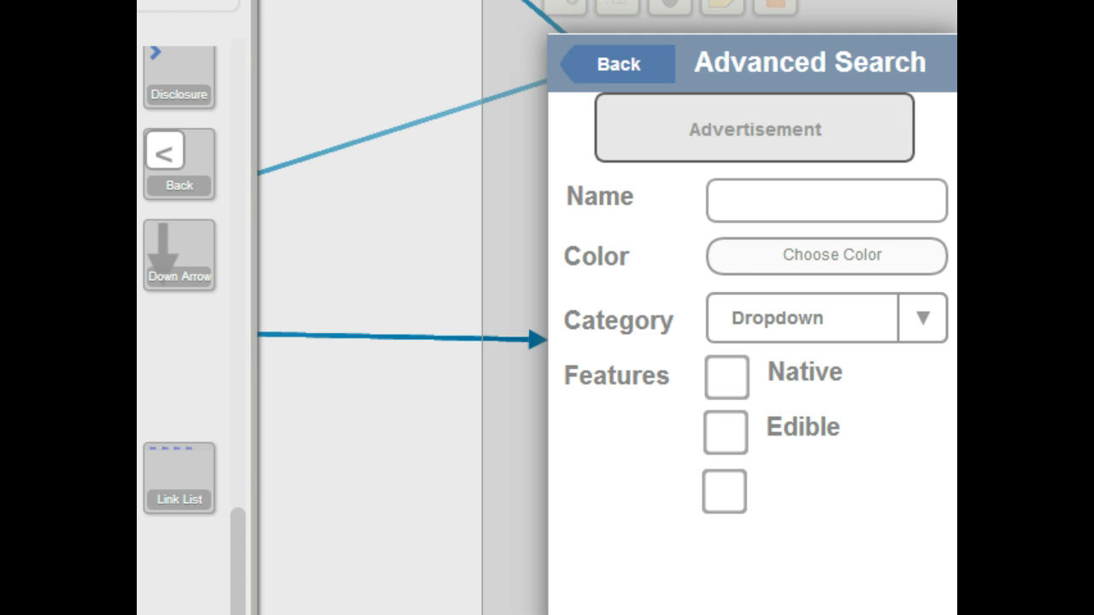
Step: Add a text label reading Recommended to the right of the third checkbox and widen it to fit
{"action": "left_click_drag", "start_coordinate": [88, 479], "coordinate": [778, 489]}
{"action": "left_click_drag", "start_coordinate": [649, 461], "coordinate": [779, 492]}
{"action": "type", "text": "Re"}
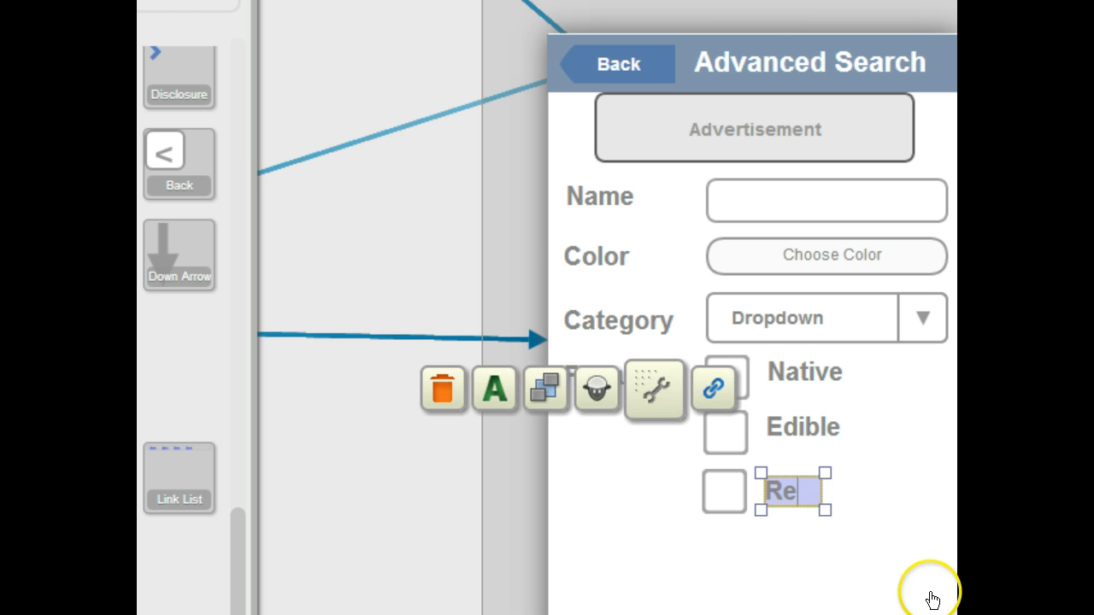
{"action": "type", "text": "mededed"}
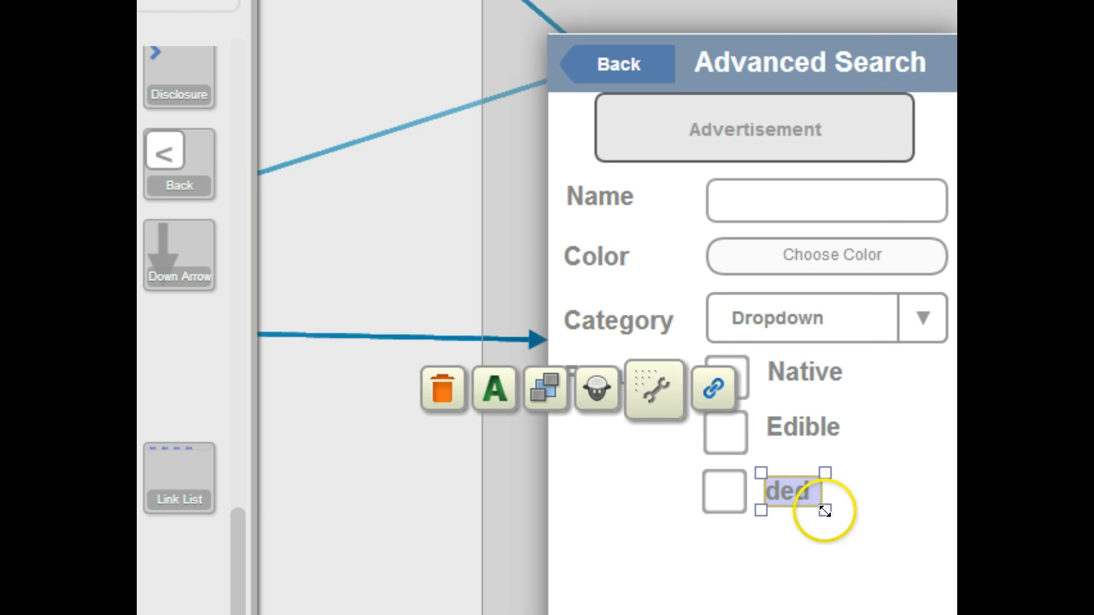
{"action": "left_click_drag", "start_coordinate": [824, 510], "coordinate": [948, 515]}
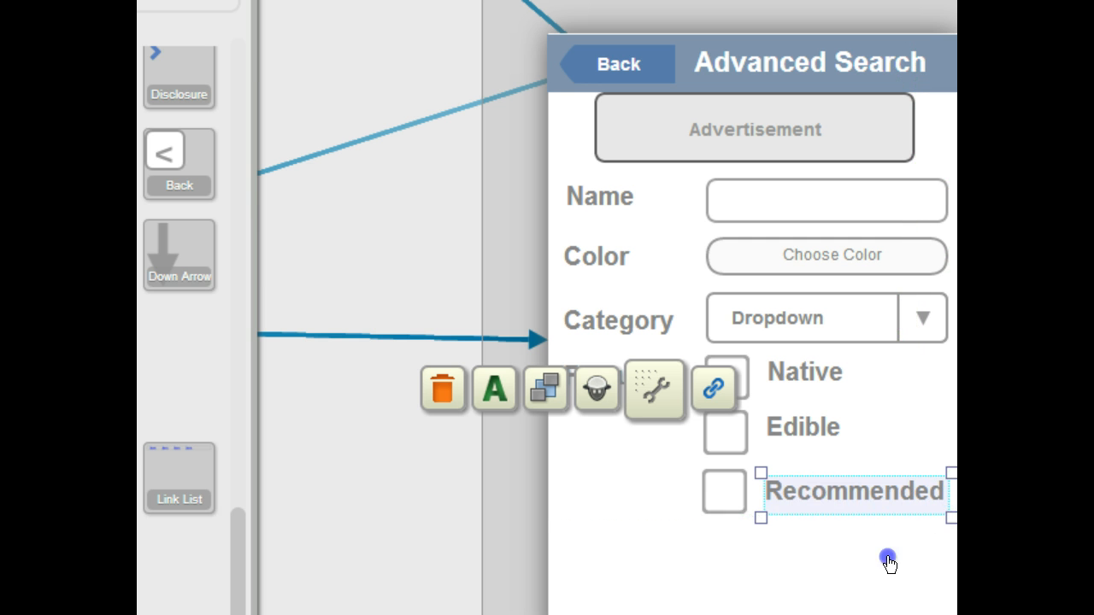
{"action": "left_click", "coordinate": [886, 557]}
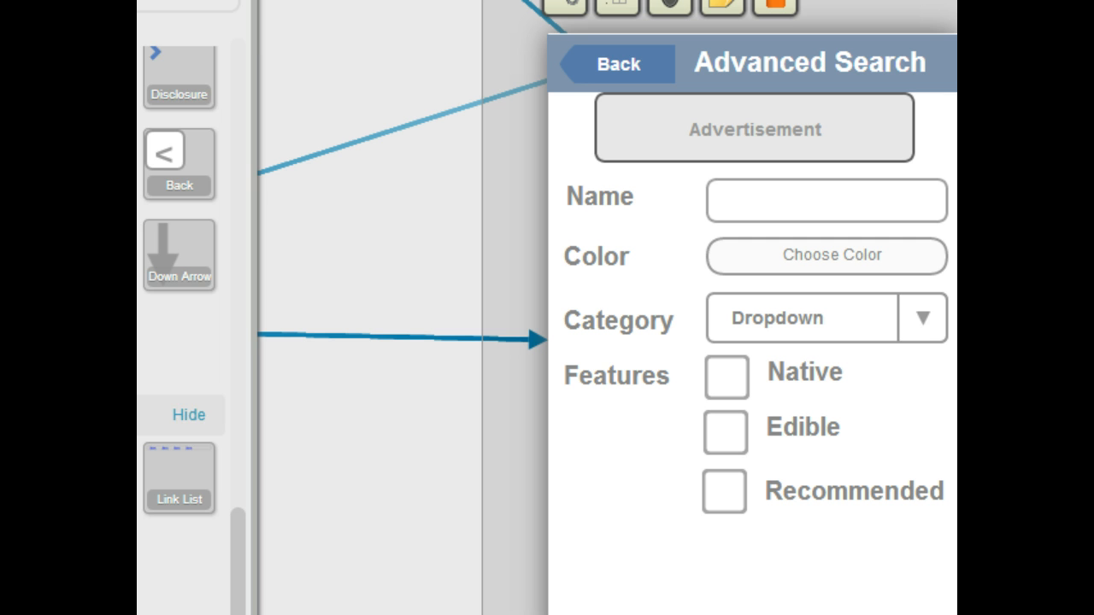
Step: Add an empty radio button and a selected radio button in a row below the checkboxes
{"action": "scroll", "coordinate": [180, 325], "scroll_direction": "down", "scroll_amount": 4}
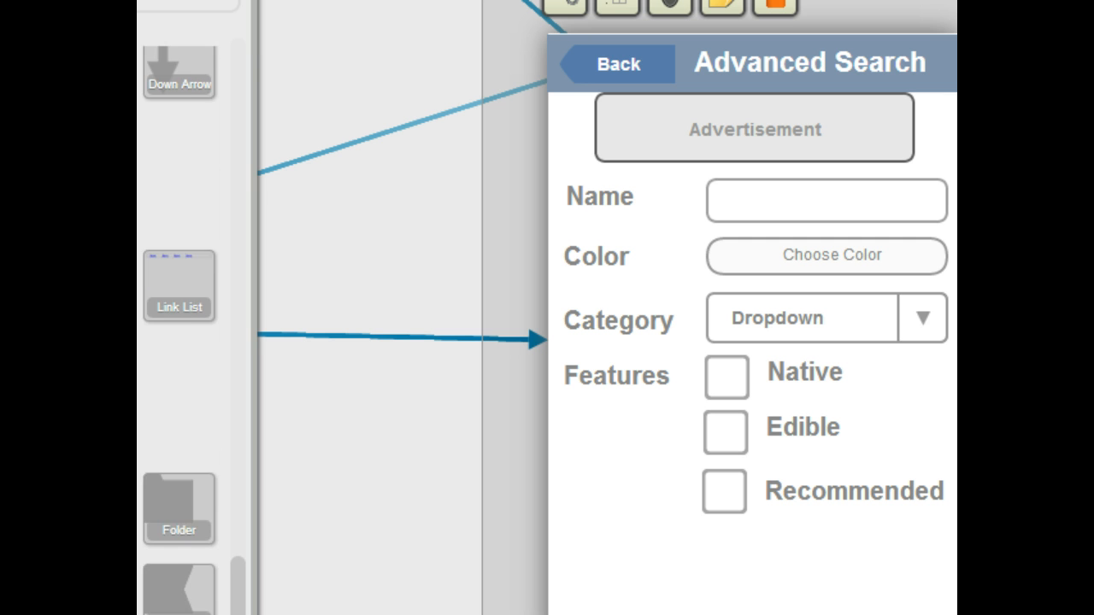
{"action": "scroll", "coordinate": [180, 333], "scroll_direction": "up", "scroll_amount": 15}
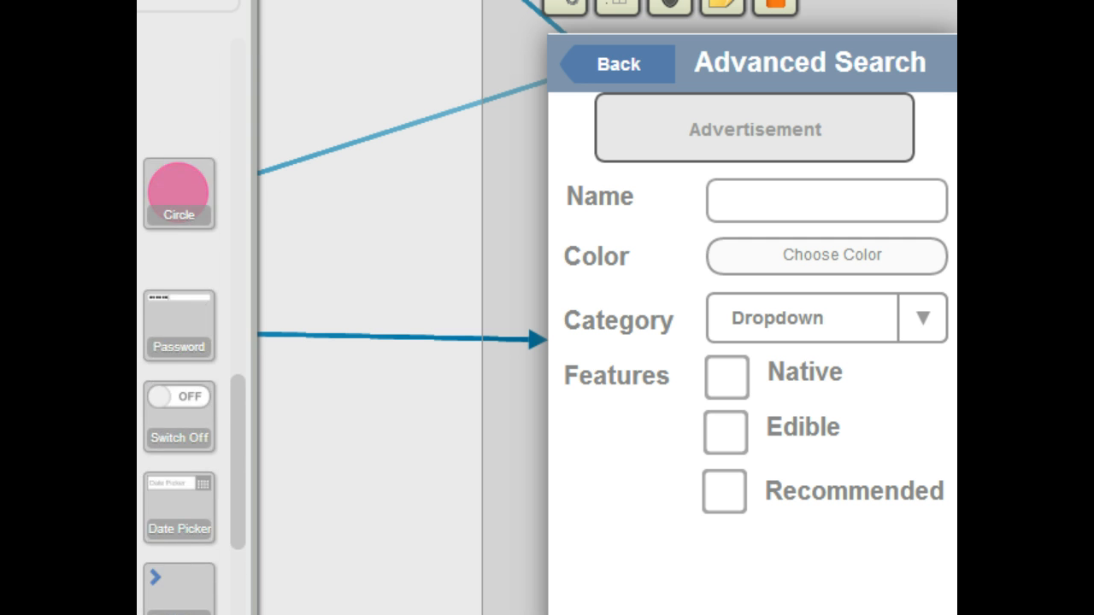
{"action": "scroll", "coordinate": [179, 428], "scroll_direction": "down", "scroll_amount": 1}
{"action": "left_click_drag", "start_coordinate": [158, 427], "coordinate": [571, 543]}
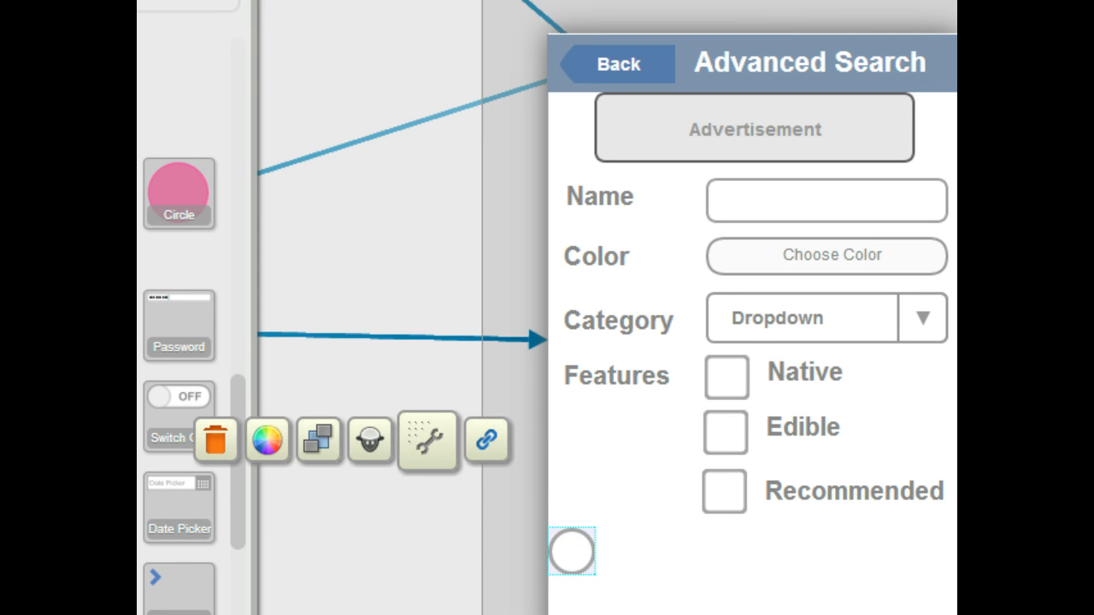
{"action": "left_click_drag", "start_coordinate": [141, 418], "coordinate": [777, 547]}
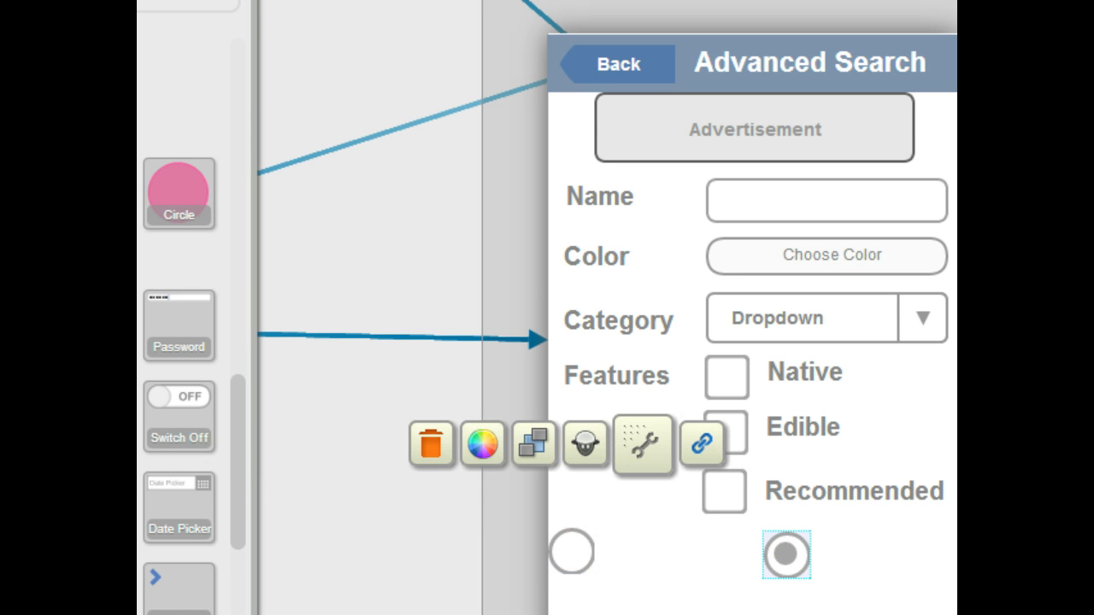
Step: Add a text label reading Sort By Common beside the empty radio button and resize it to two lines
{"action": "scroll", "coordinate": [179, 342], "scroll_direction": "down", "scroll_amount": 5}
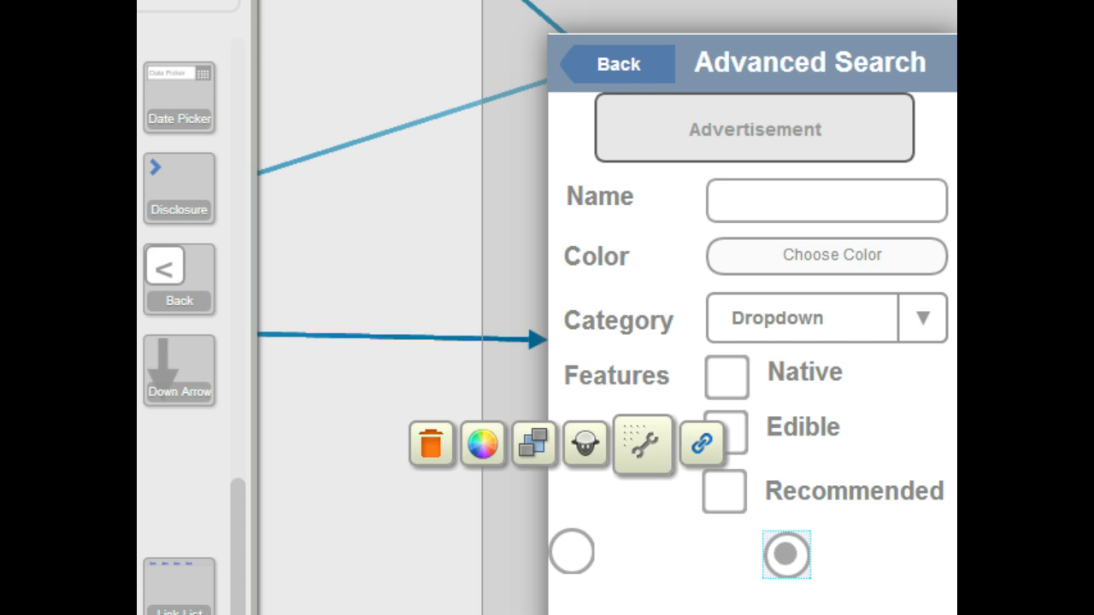
{"action": "scroll", "coordinate": [180, 341], "scroll_direction": "up", "scroll_amount": 3}
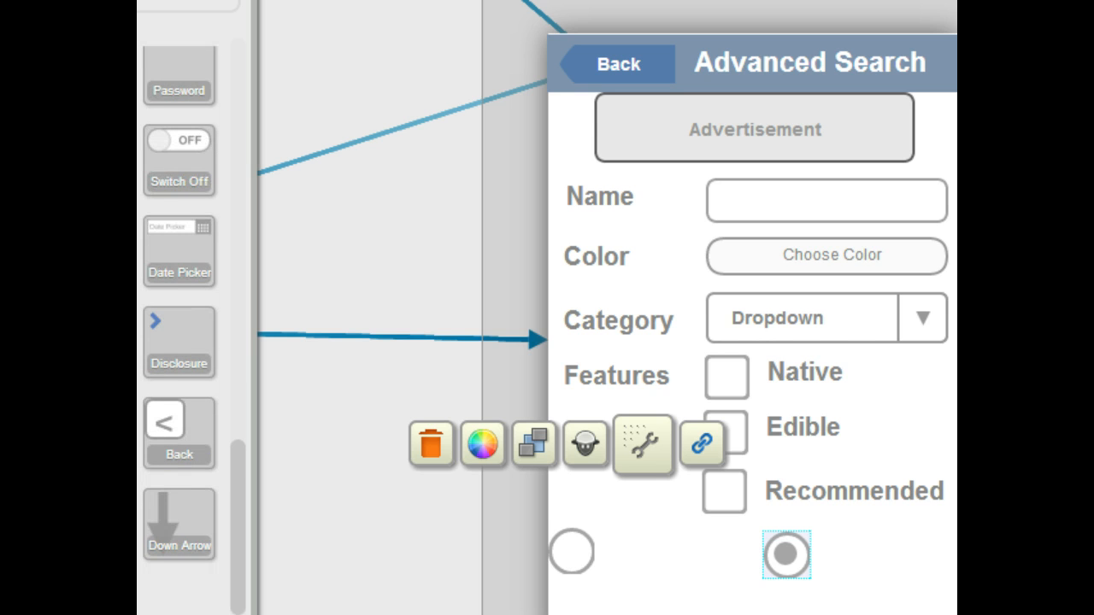
{"action": "scroll", "coordinate": [180, 342], "scroll_direction": "down", "scroll_amount": 3}
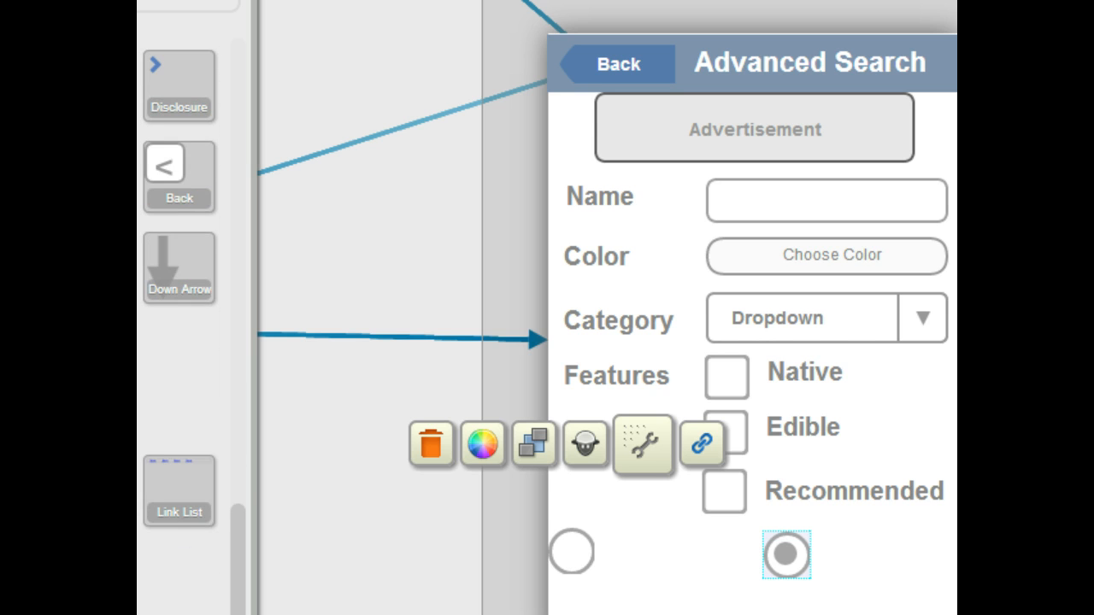
{"action": "left_click_drag", "start_coordinate": [138, 504], "coordinate": [625, 550]}
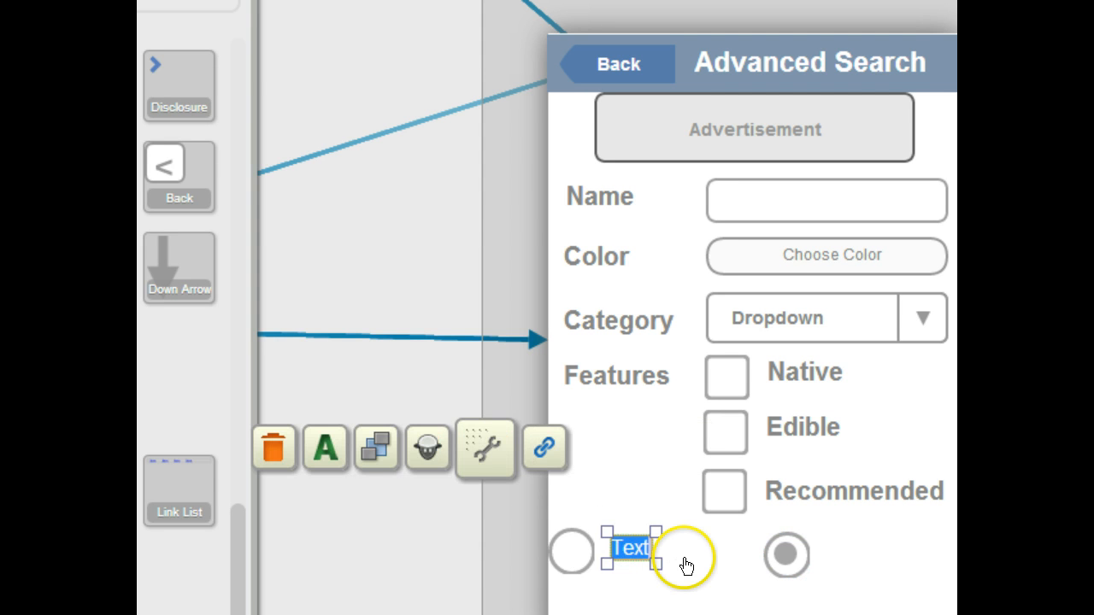
{"action": "type", "text": "Sort"}
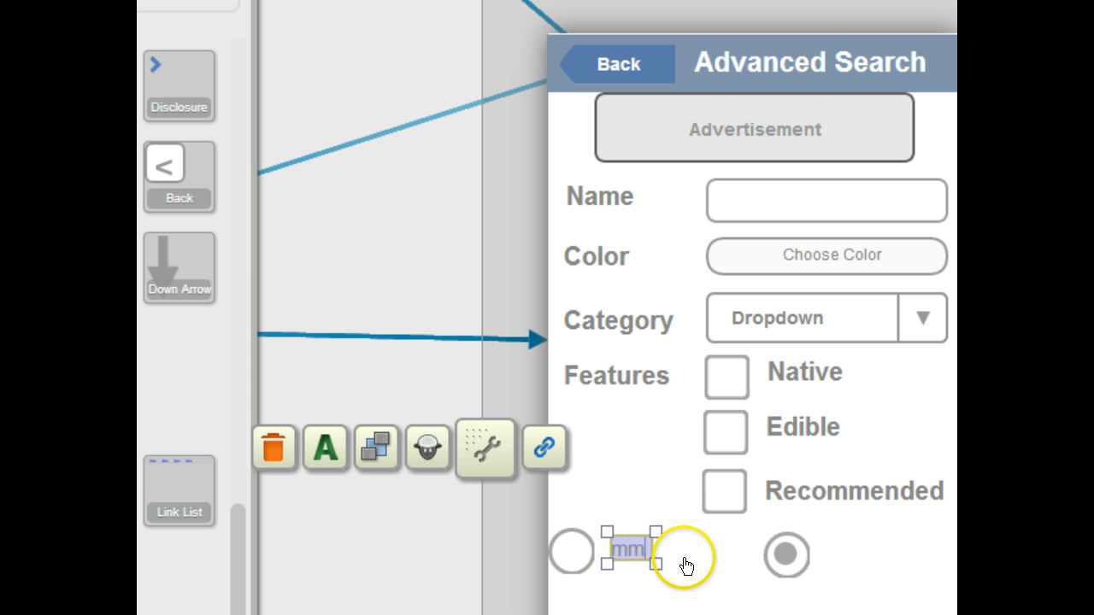
{"action": "left_click_drag", "start_coordinate": [655, 564], "coordinate": [747, 568]}
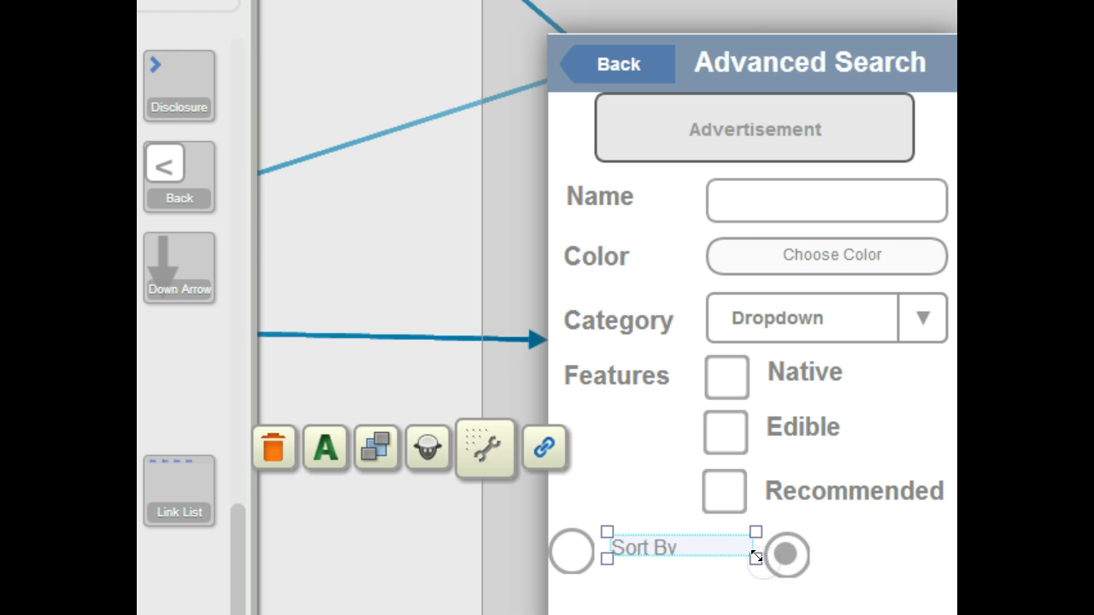
{"action": "left_click_drag", "start_coordinate": [757, 560], "coordinate": [753, 570]}
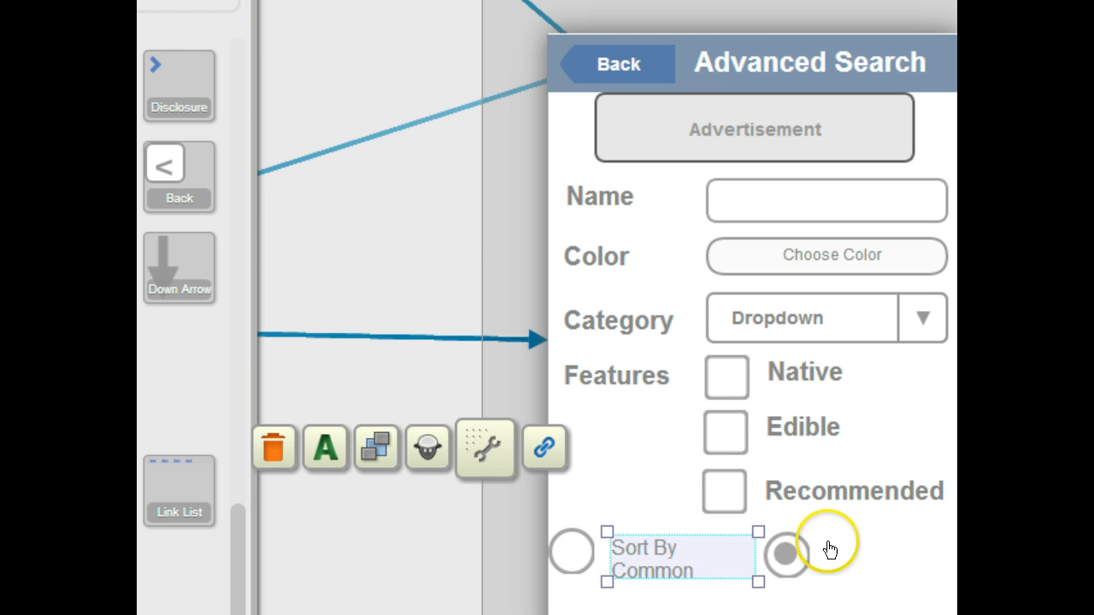
{"action": "left_click", "coordinate": [823, 550]}
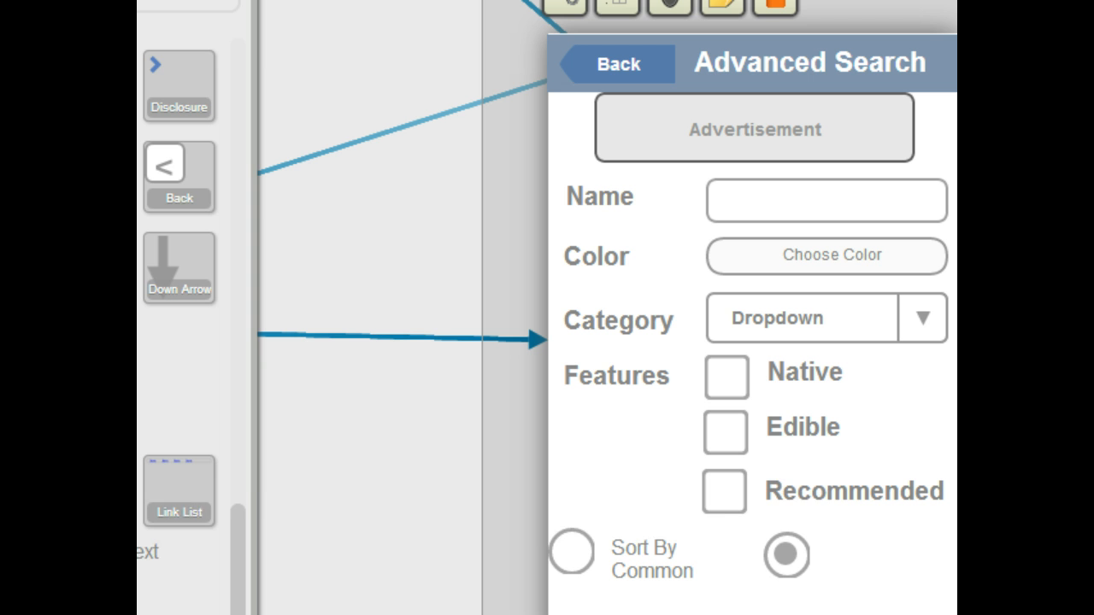
Step: Add a text label reading Sort By Latin Name beside the selected radio button and resize it to fit
{"action": "left_click_drag", "start_coordinate": [141, 571], "coordinate": [833, 543]}
{"action": "key", "text": "Return"}
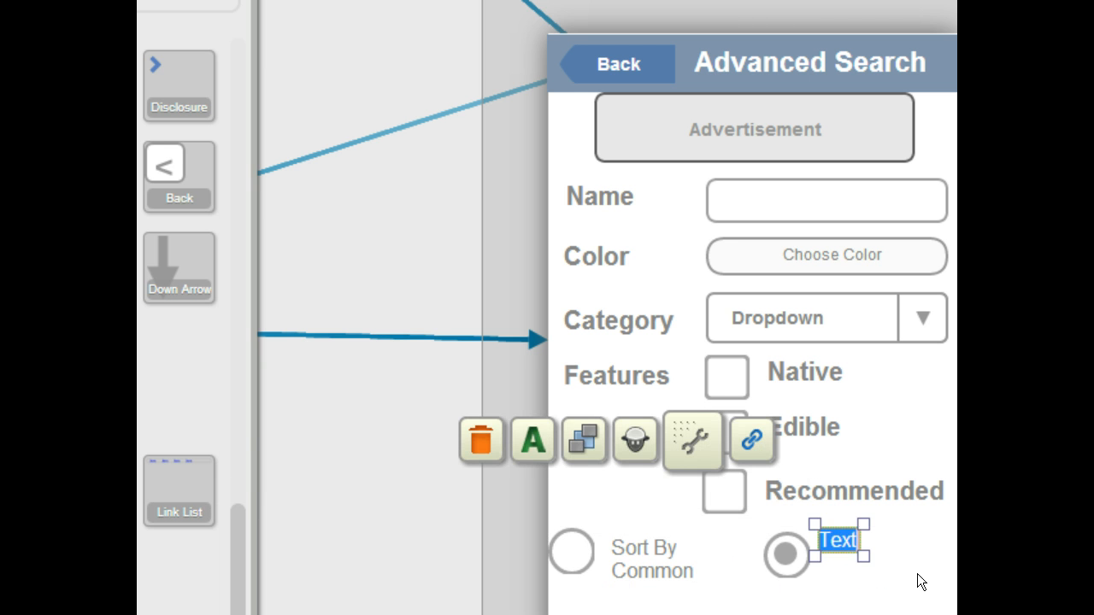
{"action": "type", "text": "Sirt"}
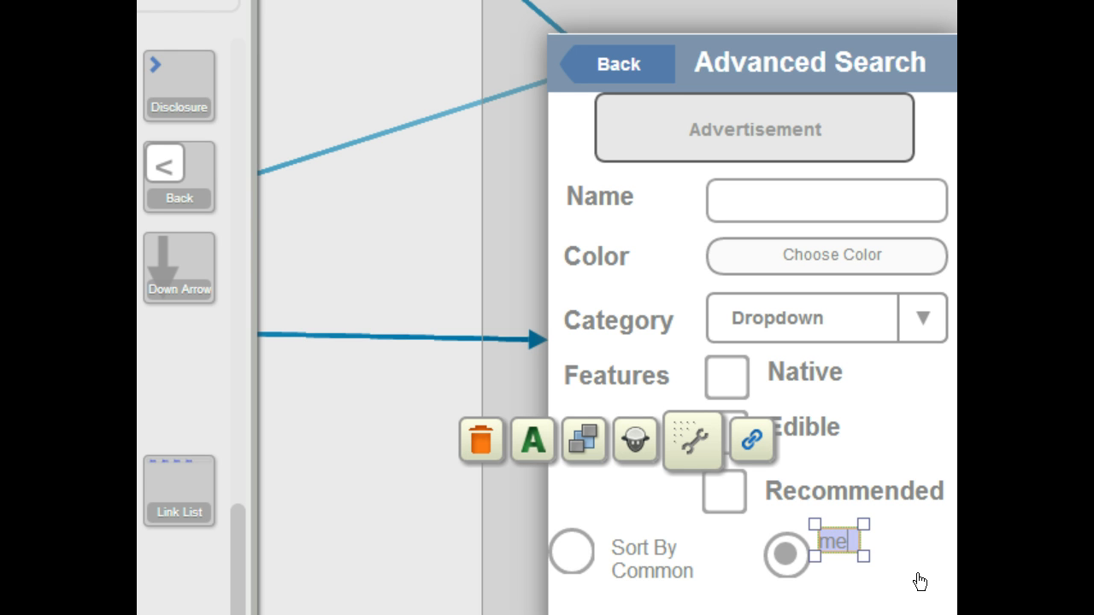
{"action": "left_click_drag", "start_coordinate": [863, 557], "coordinate": [940, 585]}
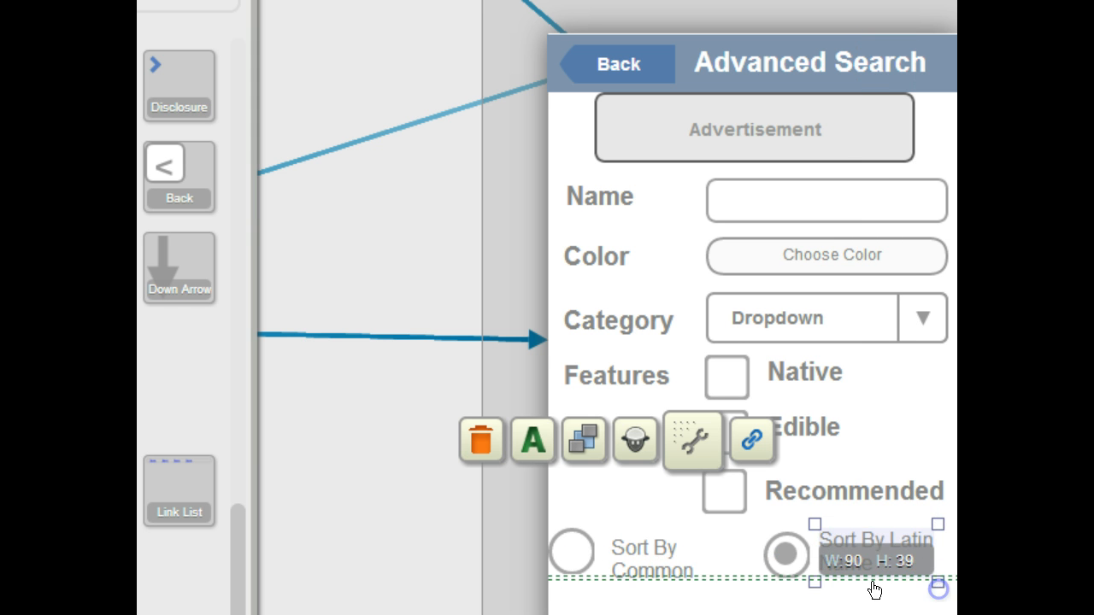
Step: Change the first radio button's label text to Sort By Common Name
{"action": "left_click", "coordinate": [700, 561]}
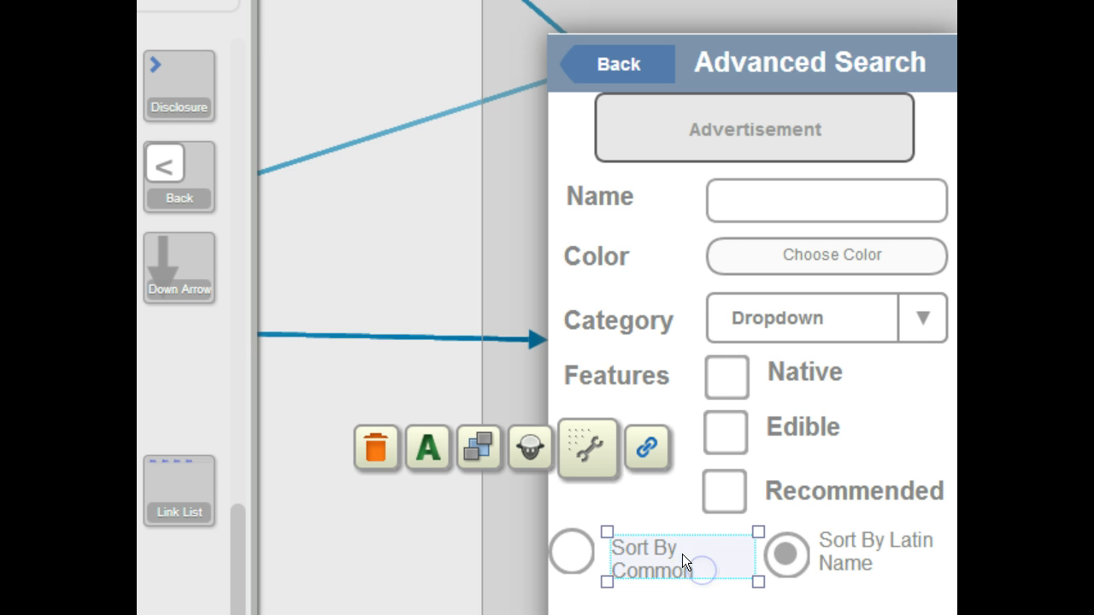
{"action": "double_click", "coordinate": [682, 549]}
{"action": "left_click", "coordinate": [700, 564]}
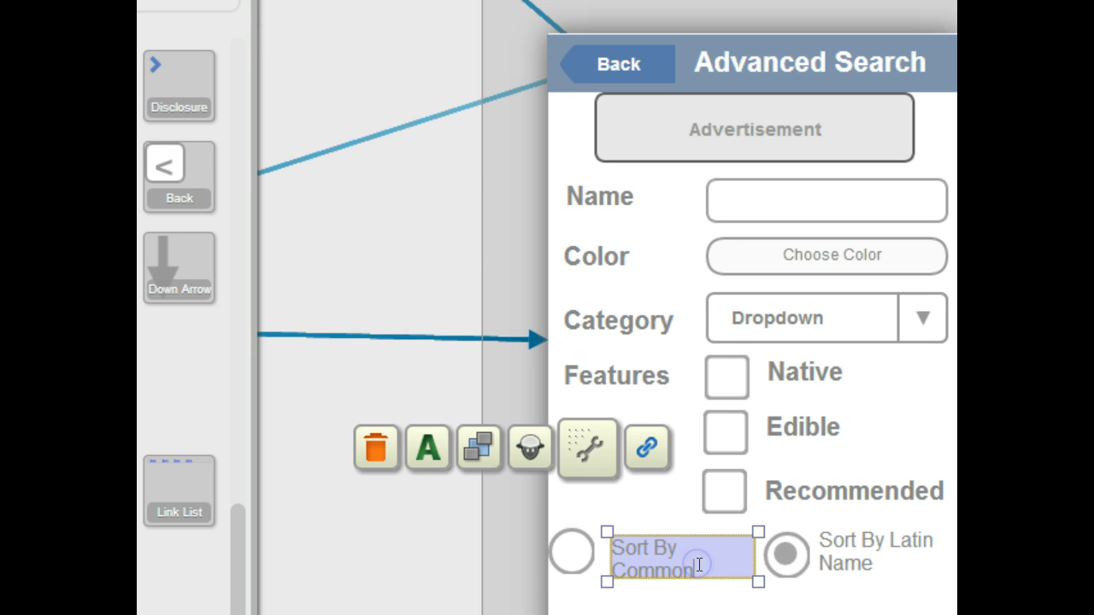
{"action": "type", "text": "Name"}
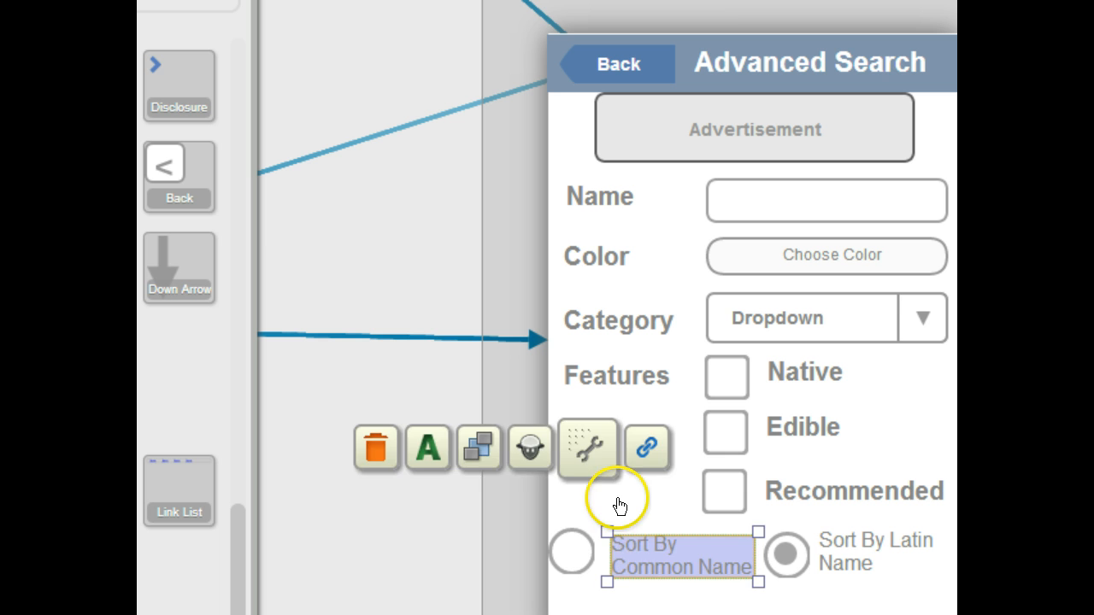
{"action": "left_click", "coordinate": [588, 520]}
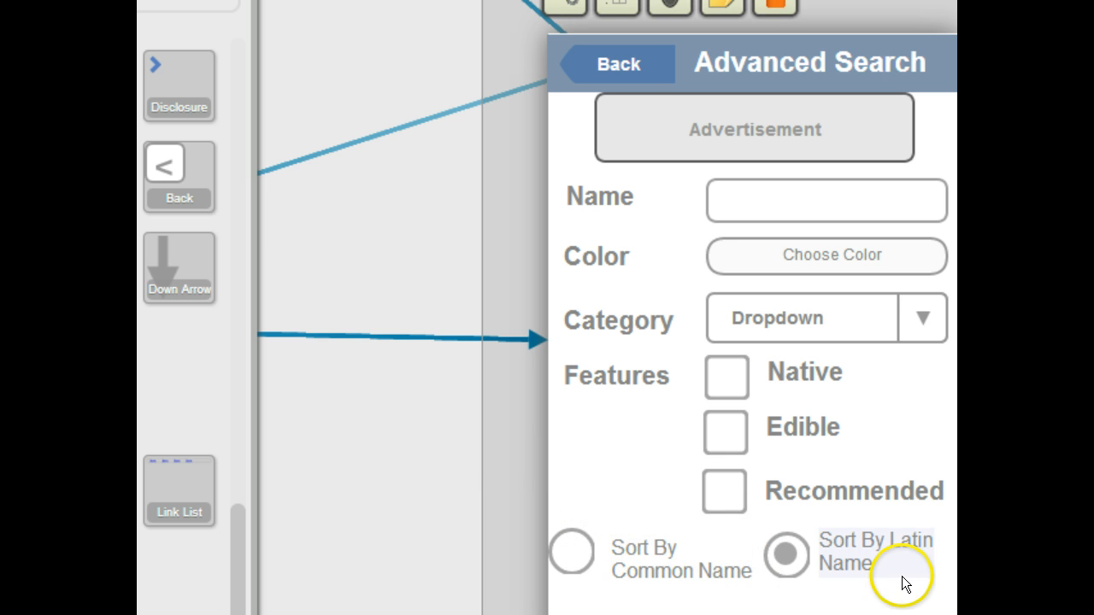
{"action": "scroll", "coordinate": [902, 576], "scroll_direction": "down", "scroll_amount": 5}
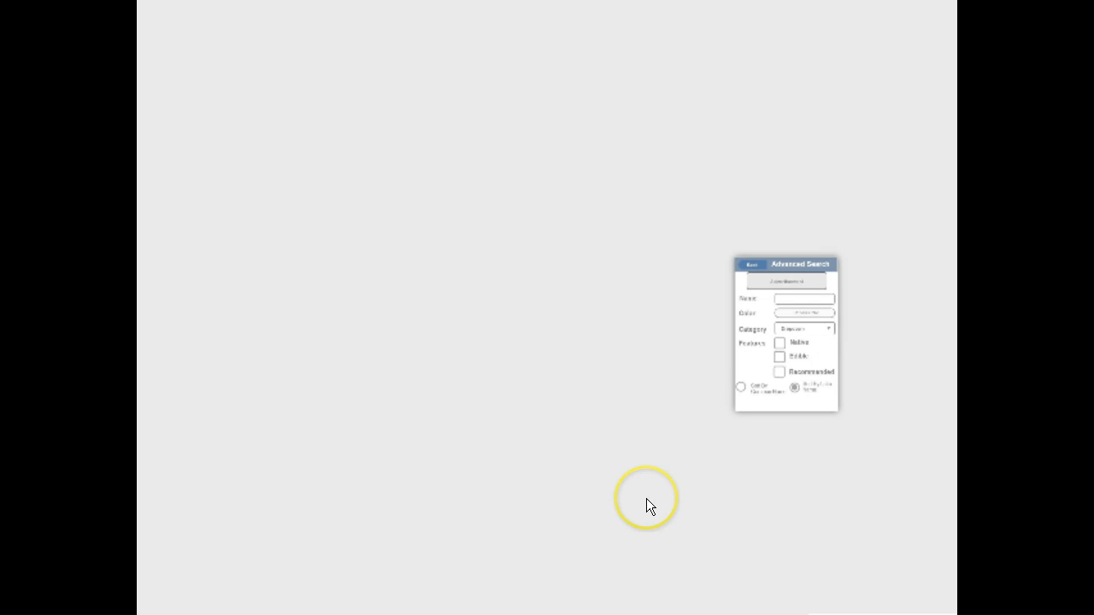
{"action": "left_click", "coordinate": [793, 342]}
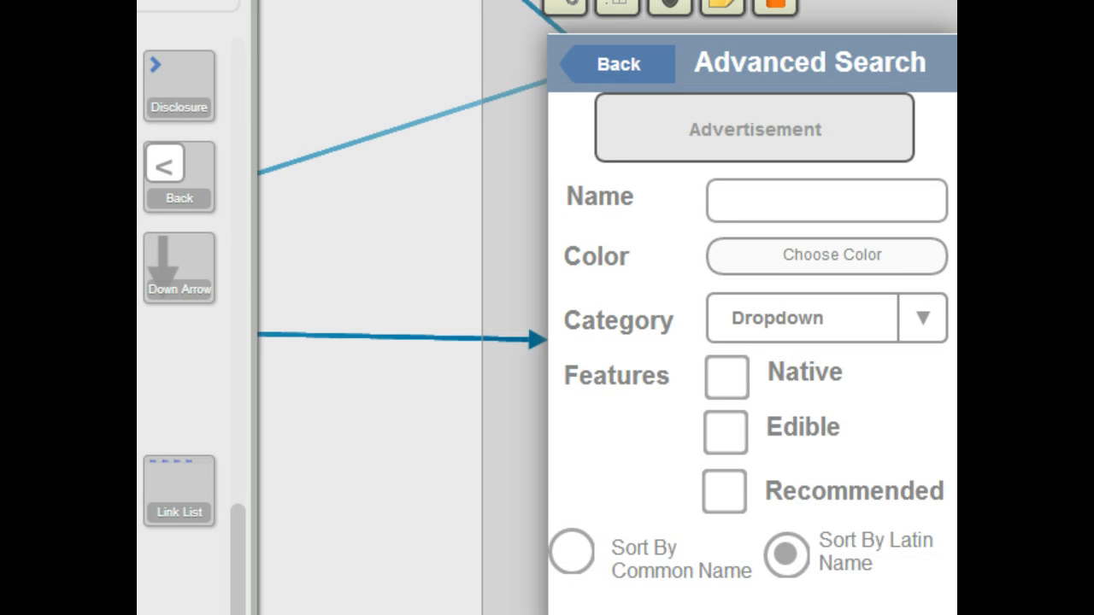
Step: Add a button below the radio buttons and relabel it Search
{"action": "scroll", "coordinate": [179, 333], "scroll_direction": "up", "scroll_amount": 5}
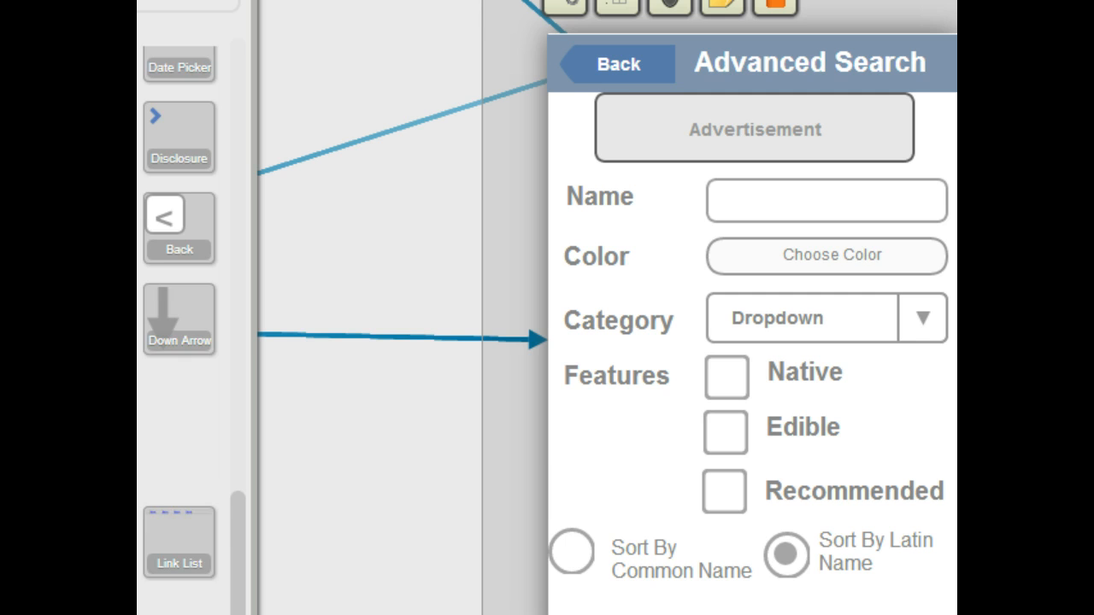
{"action": "scroll", "coordinate": [180, 334], "scroll_direction": "up", "scroll_amount": 5}
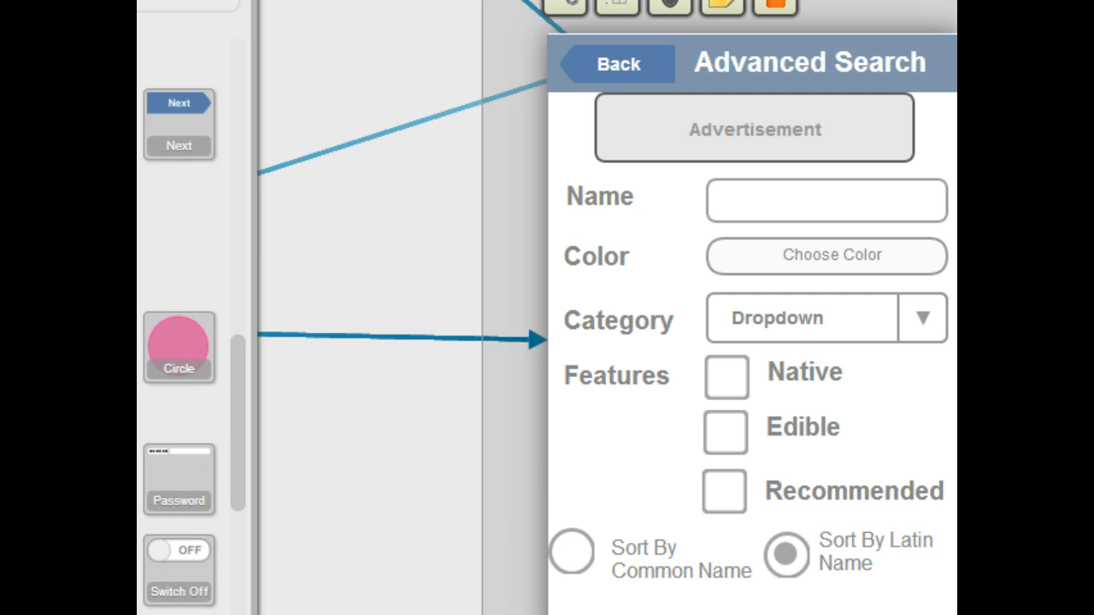
{"action": "left_click_drag", "start_coordinate": [181, 401], "coordinate": [700, 607]}
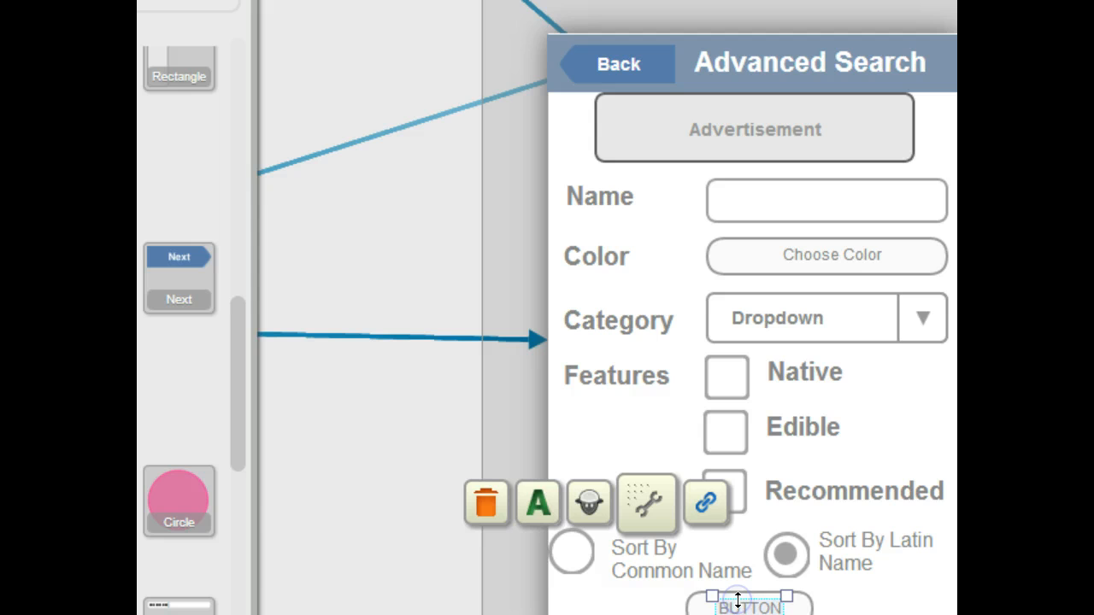
{"action": "left_click", "coordinate": [804, 610]}
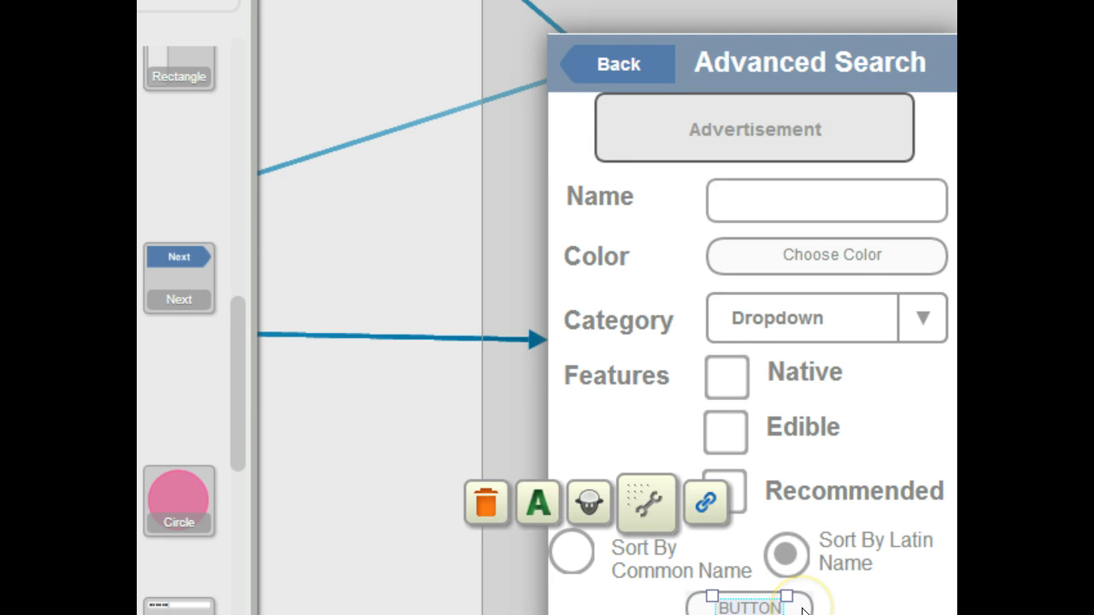
{"action": "double_click", "coordinate": [725, 596]}
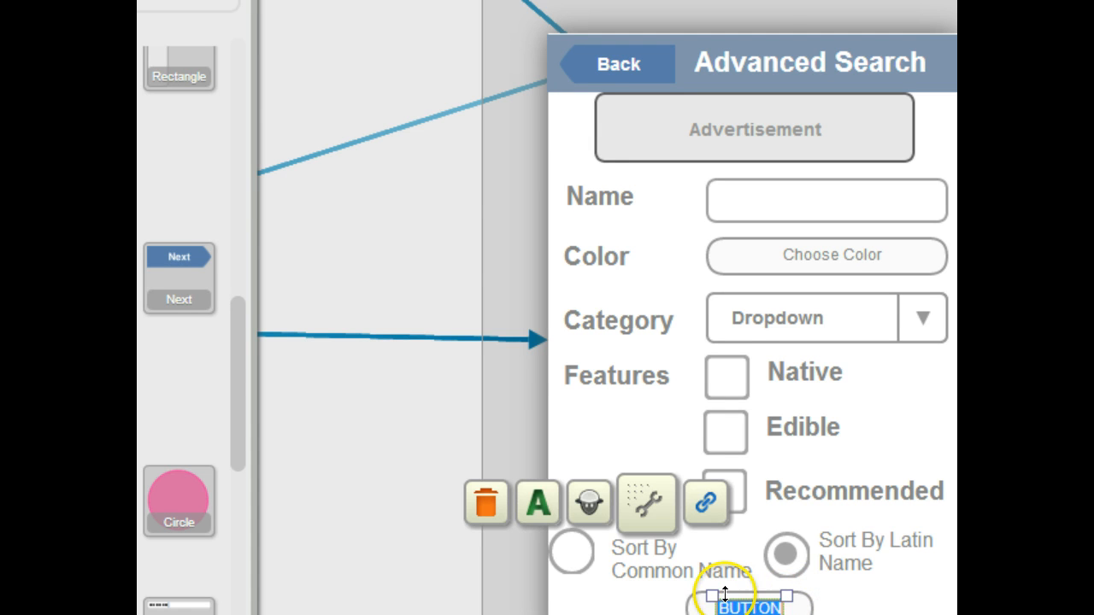
{"action": "left_click", "coordinate": [725, 596]}
{"action": "double_click", "coordinate": [744, 607]}
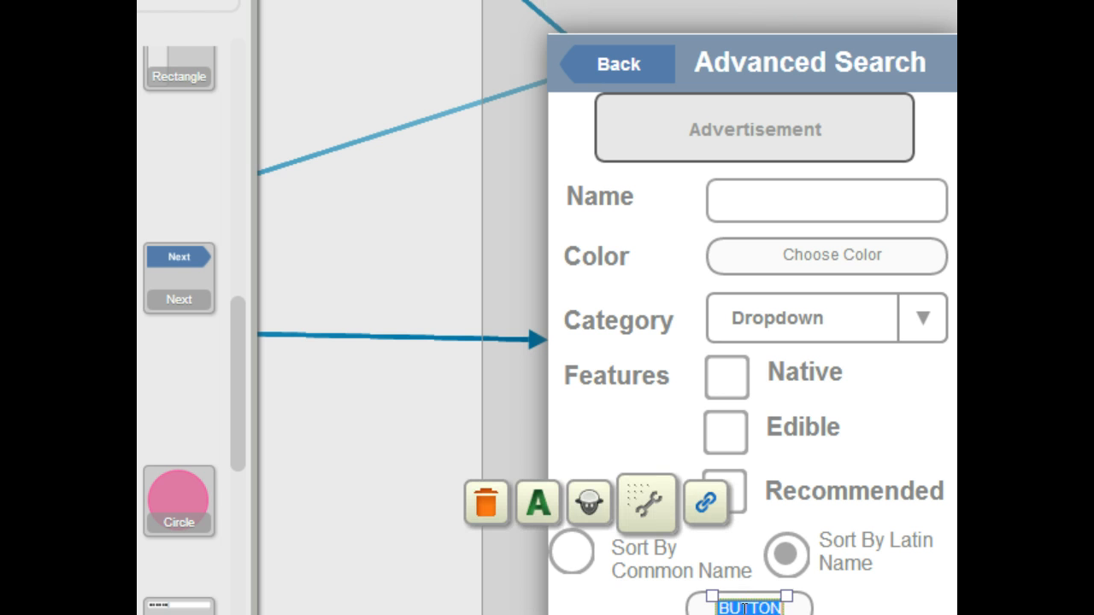
{"action": "type", "text": "Search"}
{"action": "left_click", "coordinate": [872, 588]}
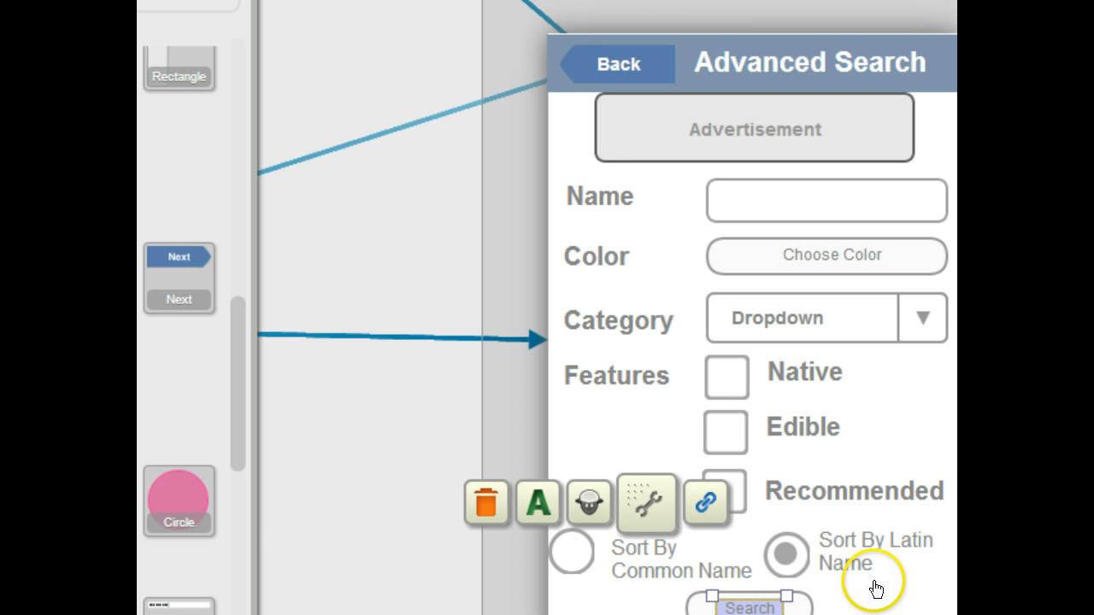
Step: Widen the Search button to span the full width of the form
{"action": "left_click", "coordinate": [812, 604]}
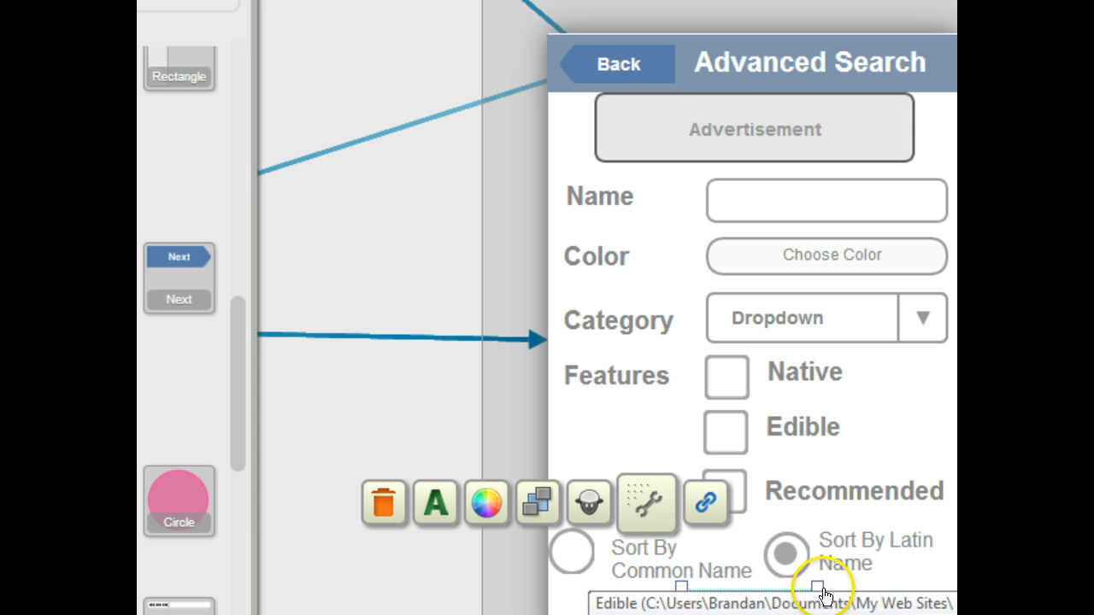
{"action": "left_click_drag", "start_coordinate": [817, 586], "coordinate": [938, 586]}
{"action": "left_click_drag", "start_coordinate": [681, 588], "coordinate": [561, 583]}
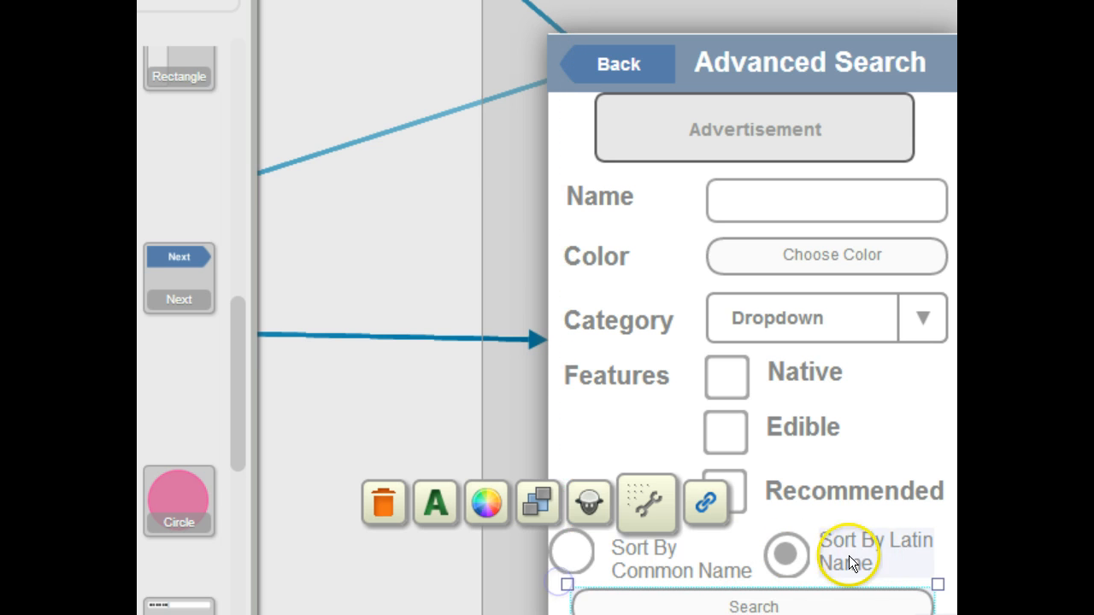
{"action": "left_click", "coordinate": [862, 601]}
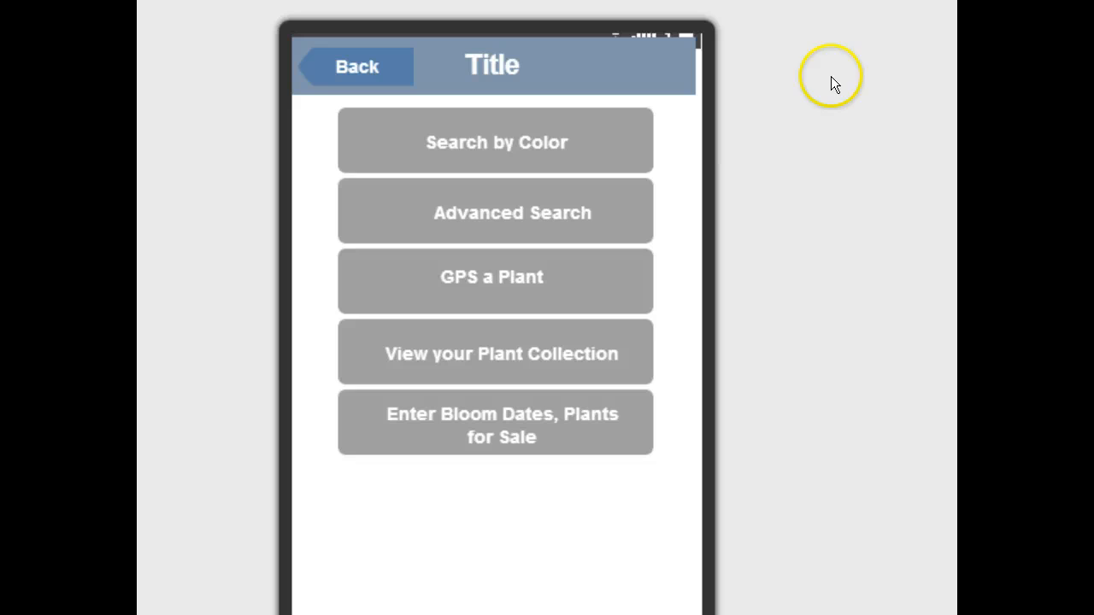
Step: Preview the storyboard by following the Search by Color path through the photo, list and plant detail screens
{"action": "left_click", "coordinate": [518, 139]}
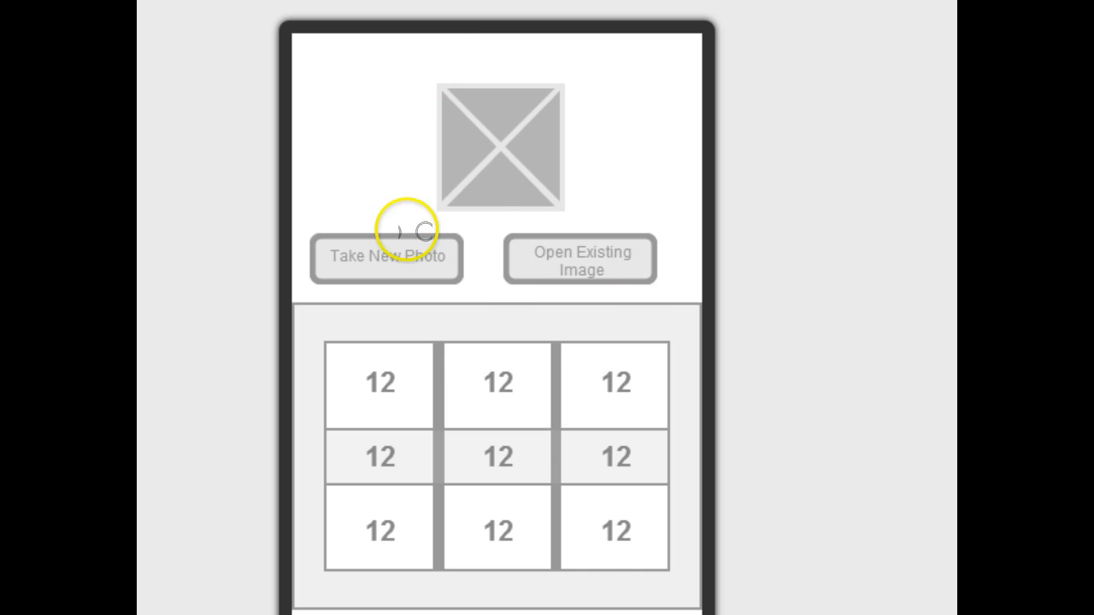
{"action": "left_click", "coordinate": [612, 527]}
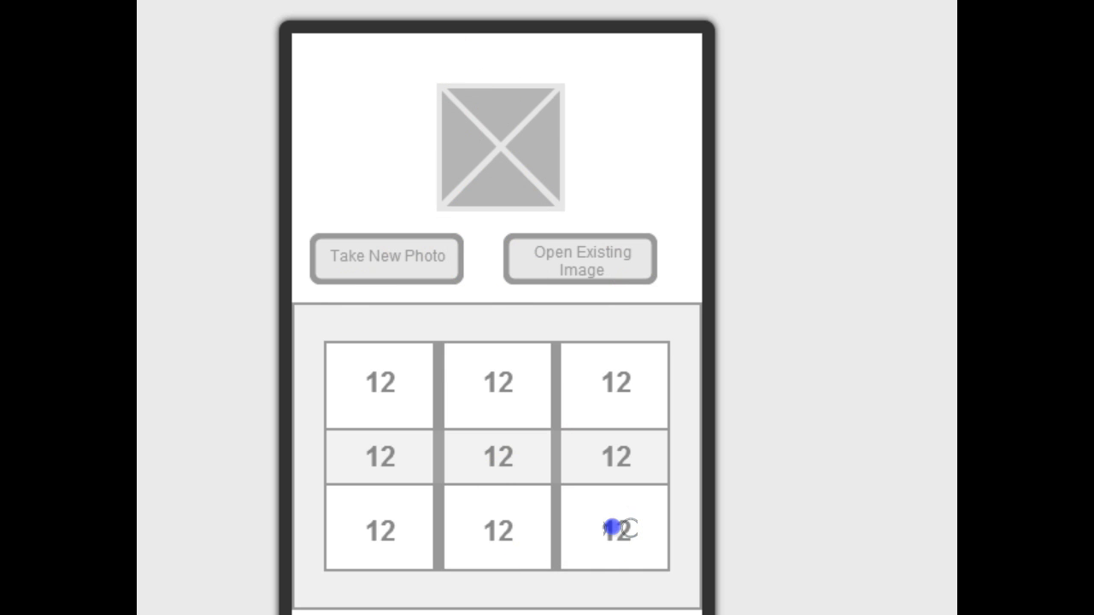
{"action": "left_click", "coordinate": [564, 507]}
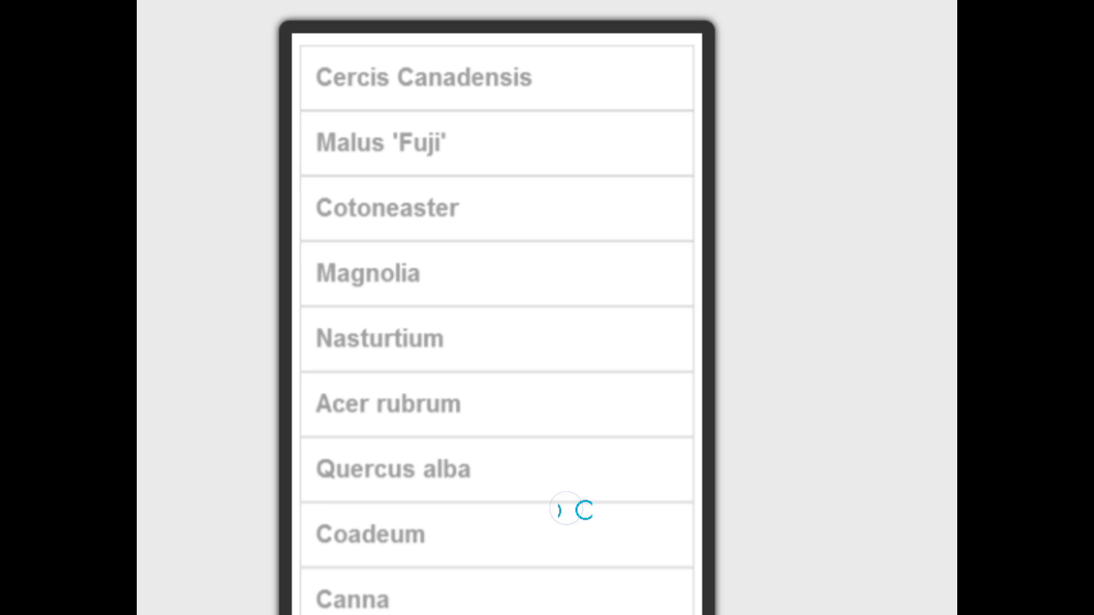
{"action": "left_click", "coordinate": [476, 139]}
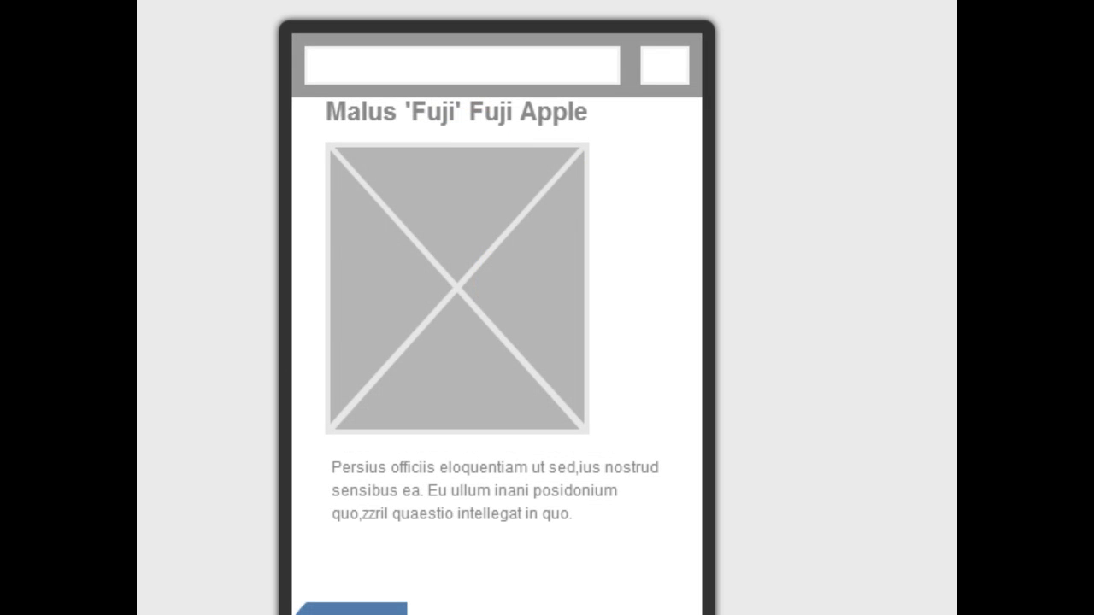
Step: Switch to the Android emulator and review the PlantPlaces search form fields for comparison
{"action": "key", "text": "alt+Tab"}
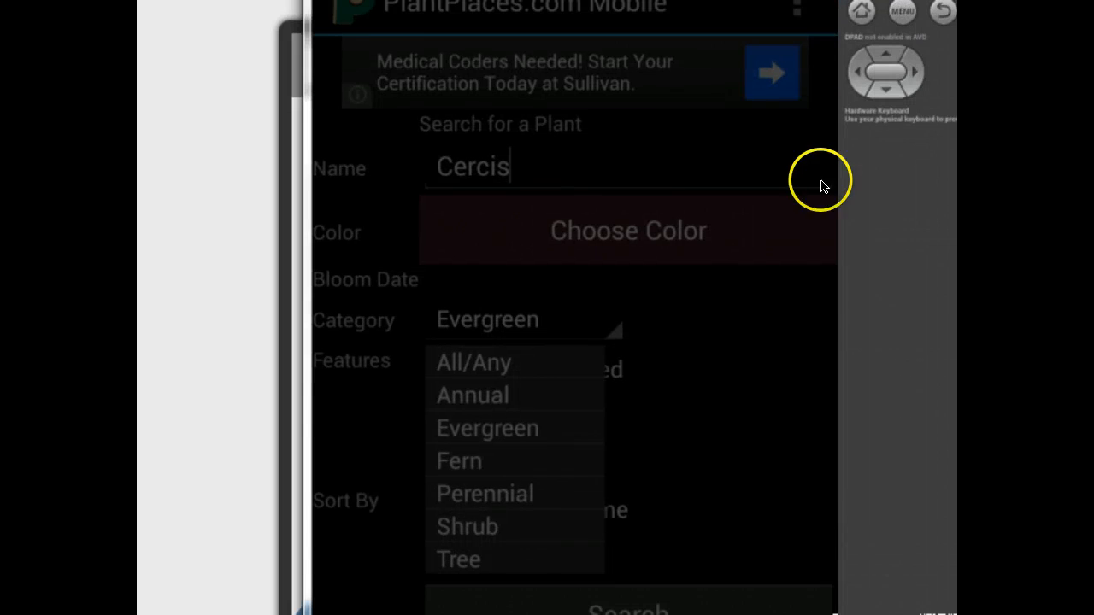
{"action": "left_click", "coordinate": [781, 369]}
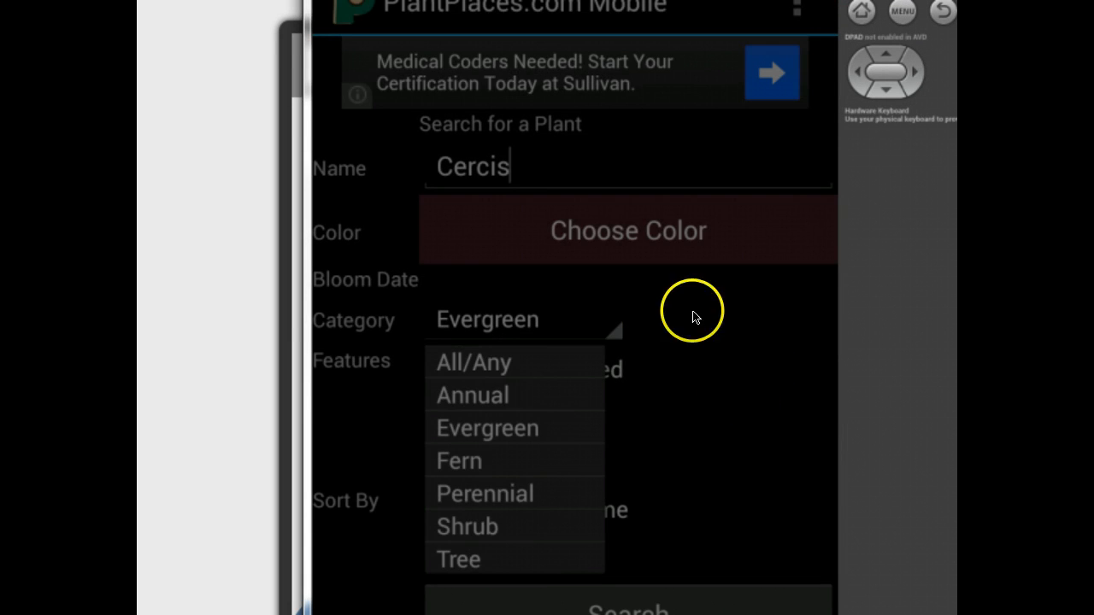
{"action": "left_click", "coordinate": [547, 171]}
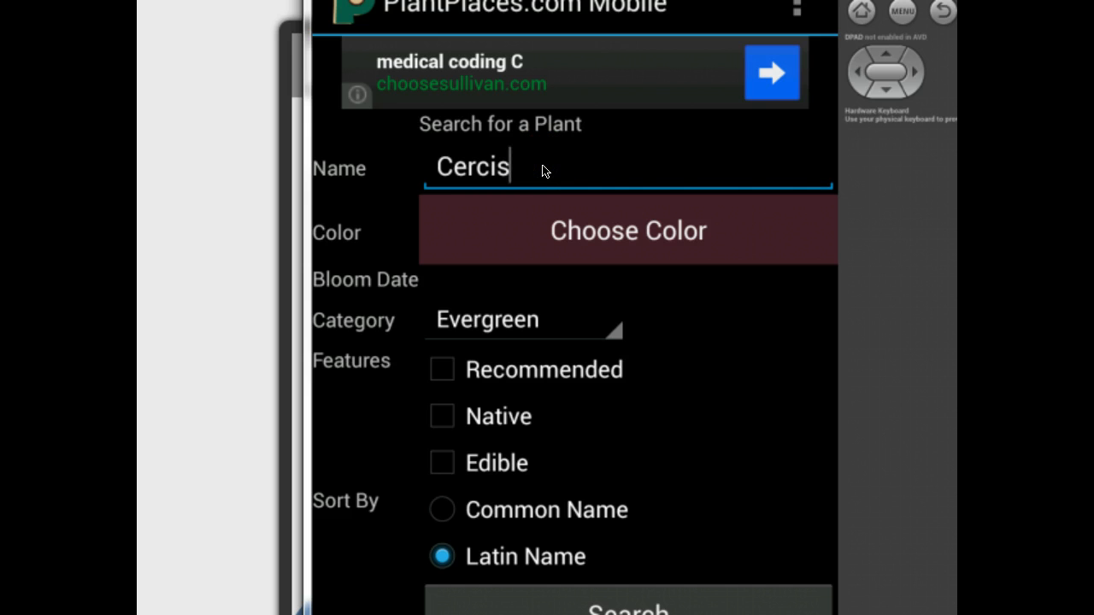
{"action": "key", "text": "BackSpace"}
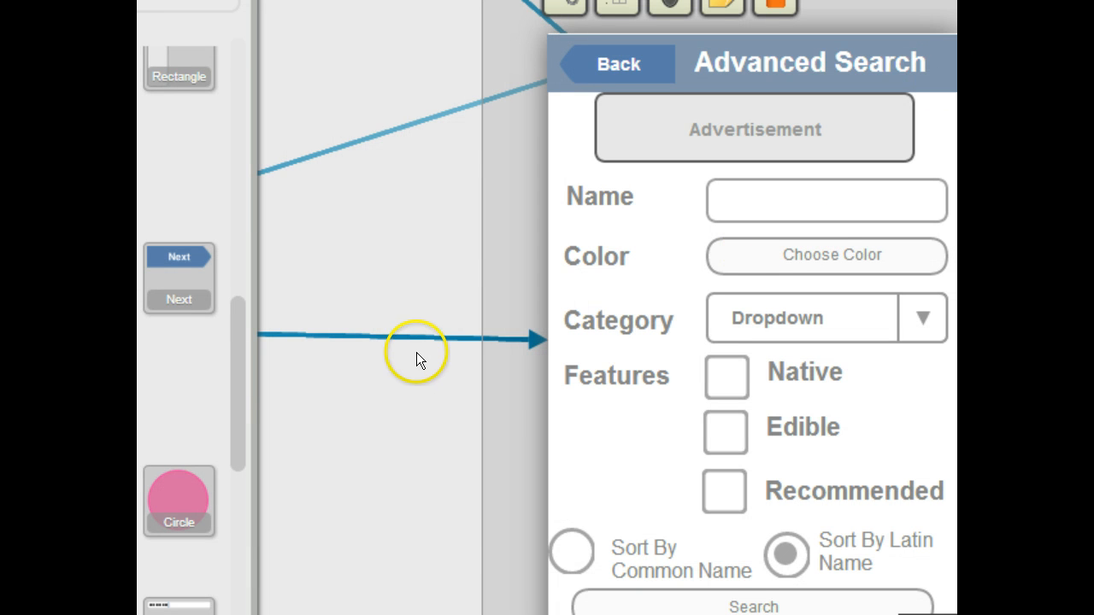
Step: Link the Search button on the Advanced Search screen to the plant list screen
{"action": "left_click", "coordinate": [808, 591]}
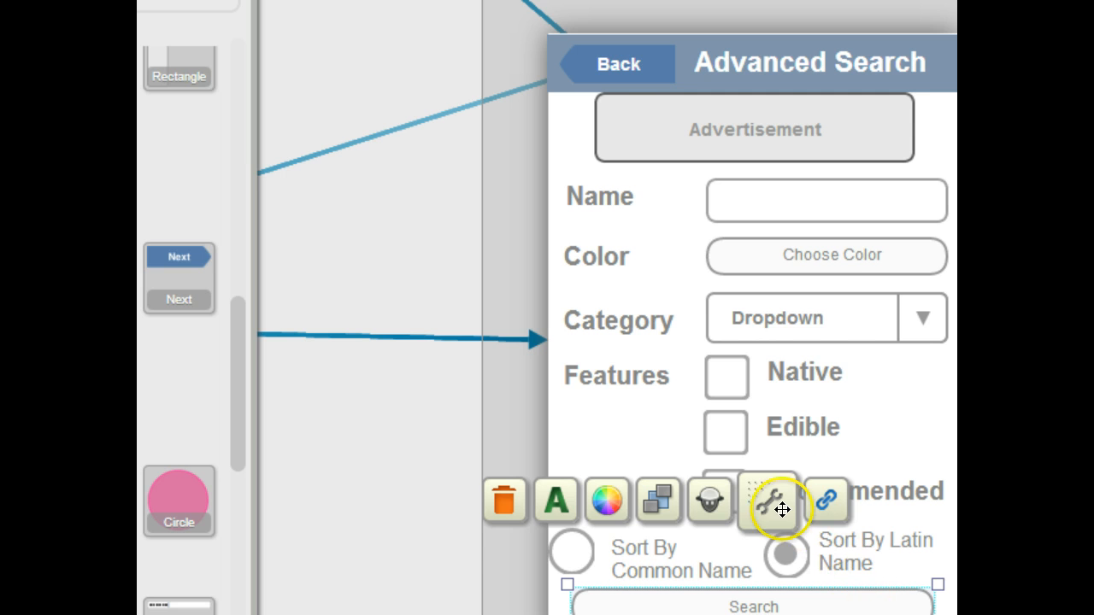
{"action": "left_click_drag", "start_coordinate": [831, 508], "coordinate": [812, 193]}
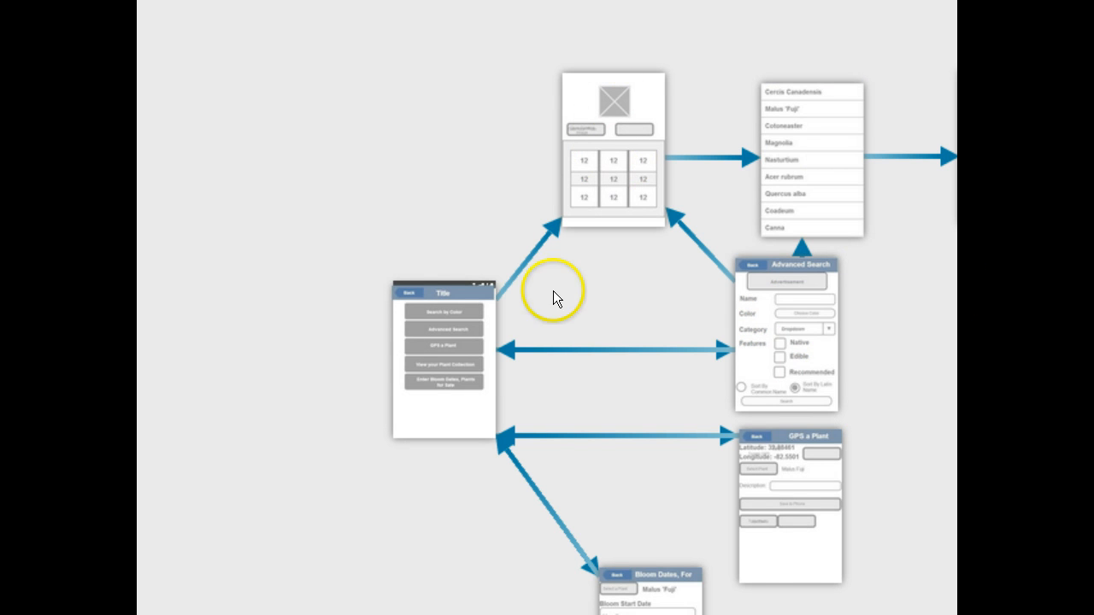
Step: Rearrange the storyboard by moving the photo, plant list and Advanced Search screens to new positions
{"action": "left_click_drag", "start_coordinate": [610, 94], "coordinate": [617, 61]}
{"action": "left_click_drag", "start_coordinate": [830, 97], "coordinate": [829, 44]}
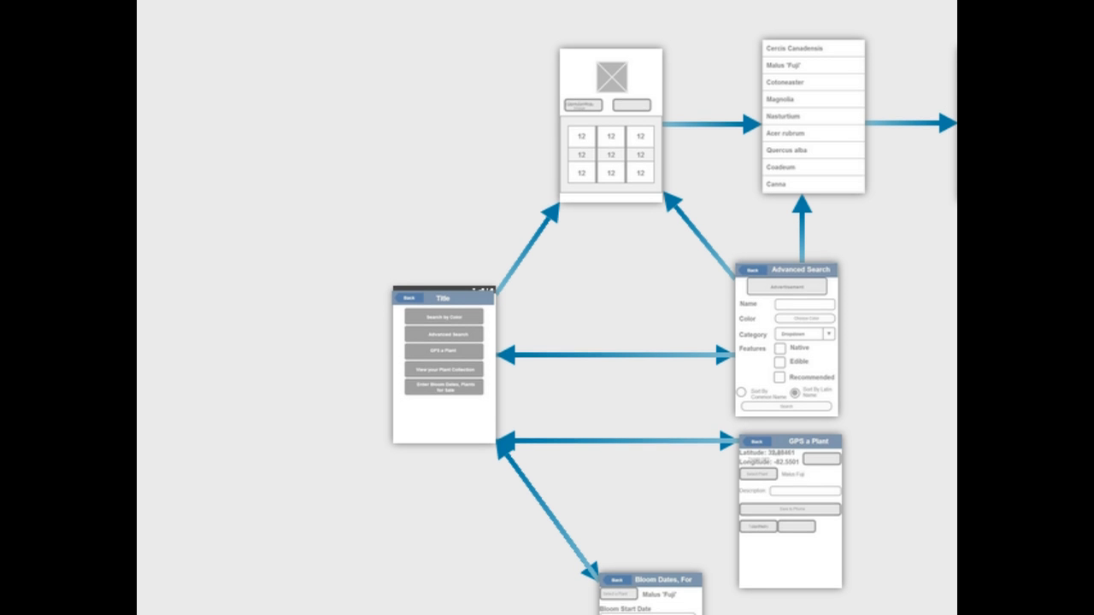
{"action": "scroll", "coordinate": [547, 322], "scroll_direction": "right", "scroll_amount": 5}
{"action": "scroll", "coordinate": [548, 322], "scroll_direction": "left", "scroll_amount": 2}
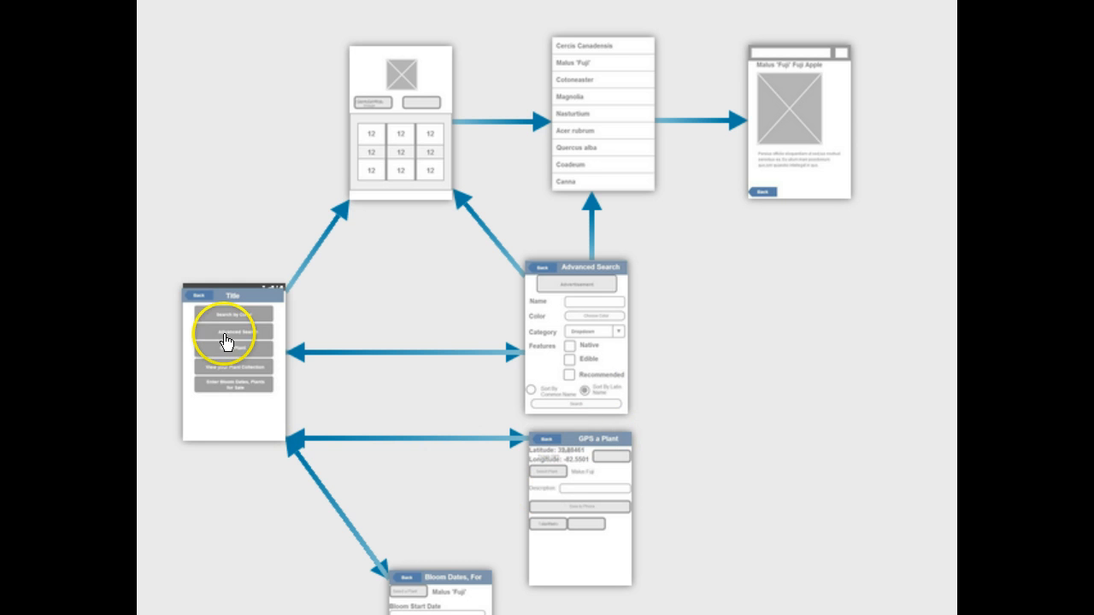
{"action": "left_click_drag", "start_coordinate": [596, 371], "coordinate": [729, 380]}
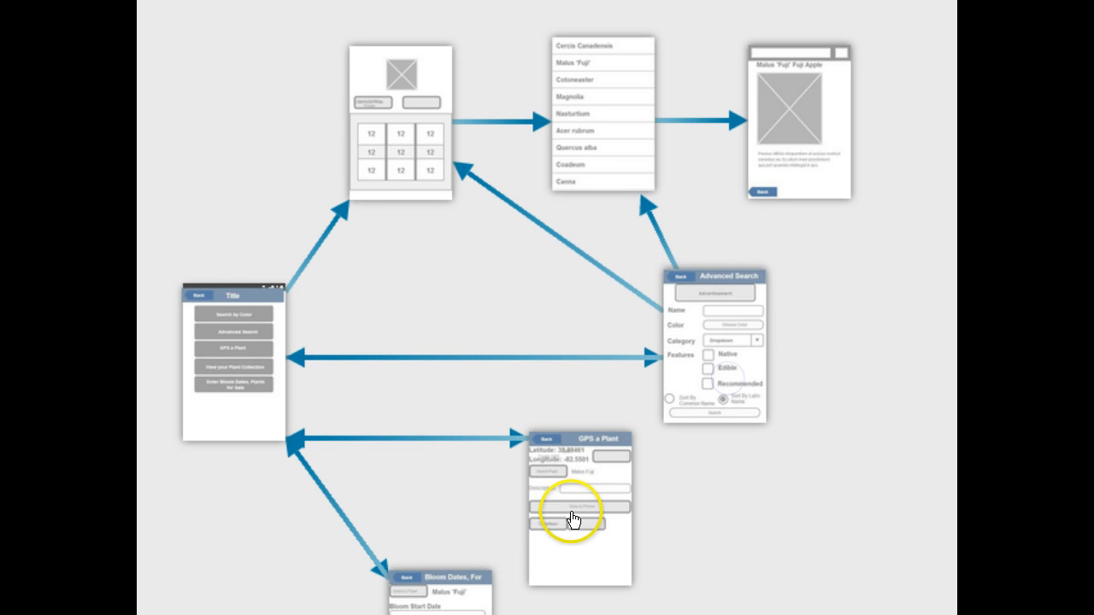
Step: Link the Select Plant button on the GPS a Plant screen to the Advanced Search screen
{"action": "double_click", "coordinate": [572, 519]}
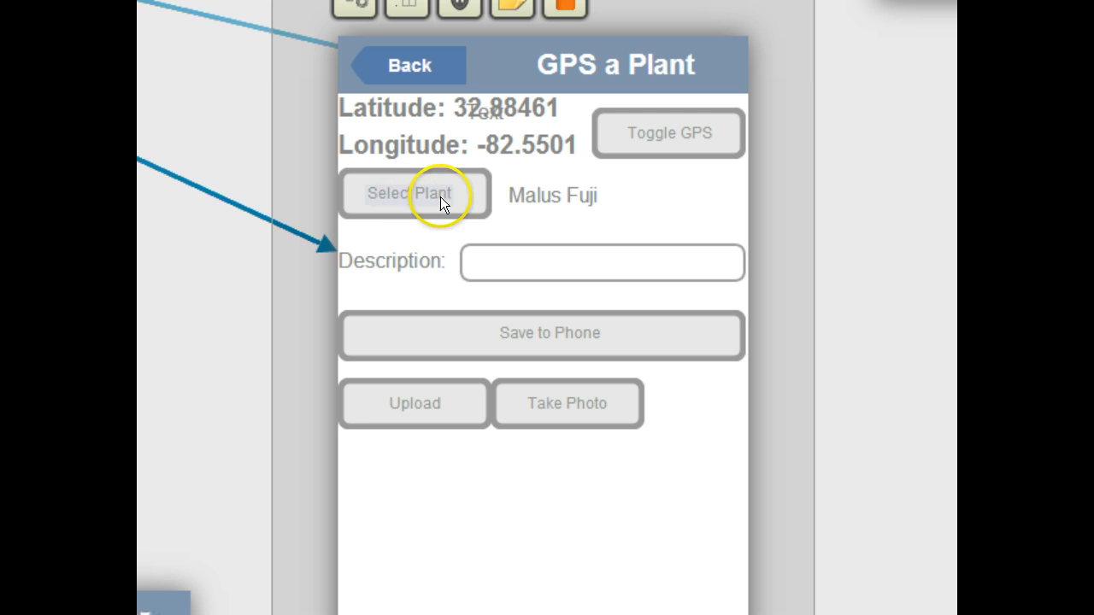
{"action": "left_click", "coordinate": [473, 198]}
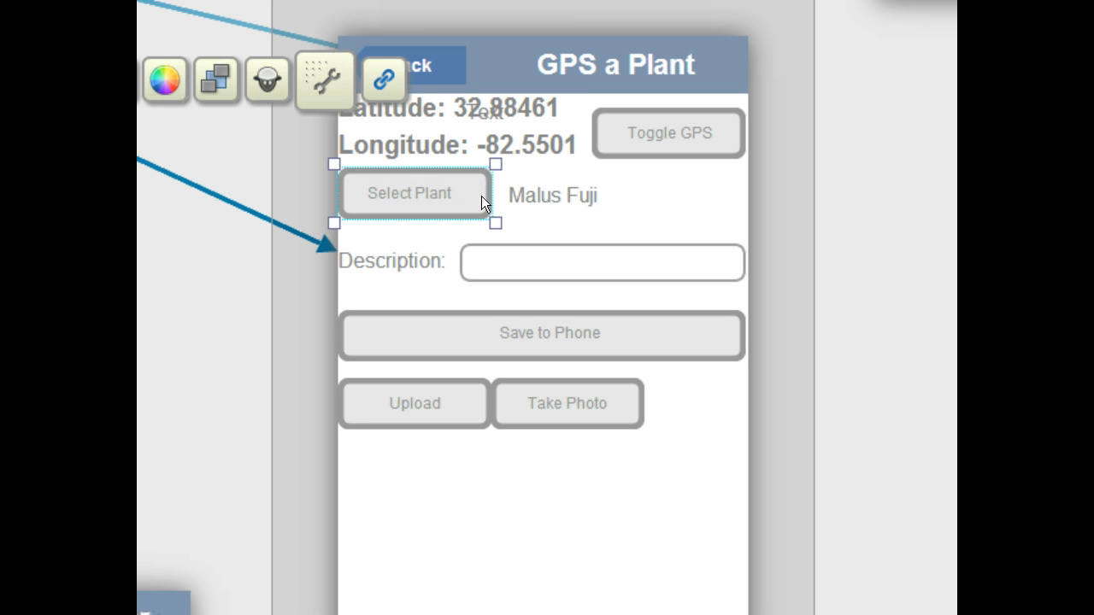
{"action": "left_click", "coordinate": [382, 83]}
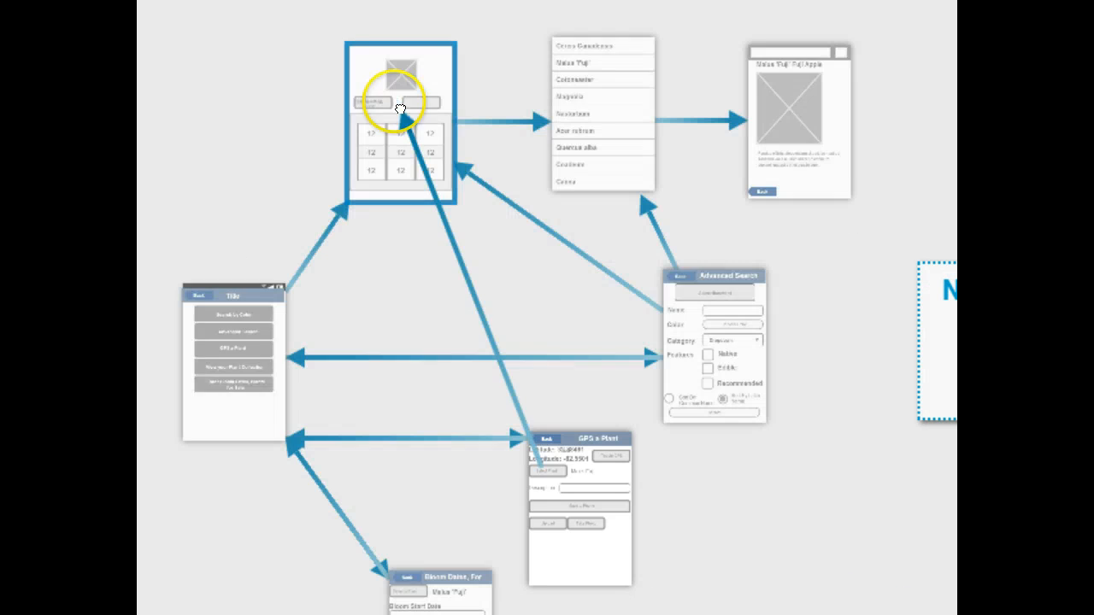
{"action": "left_click", "coordinate": [700, 317]}
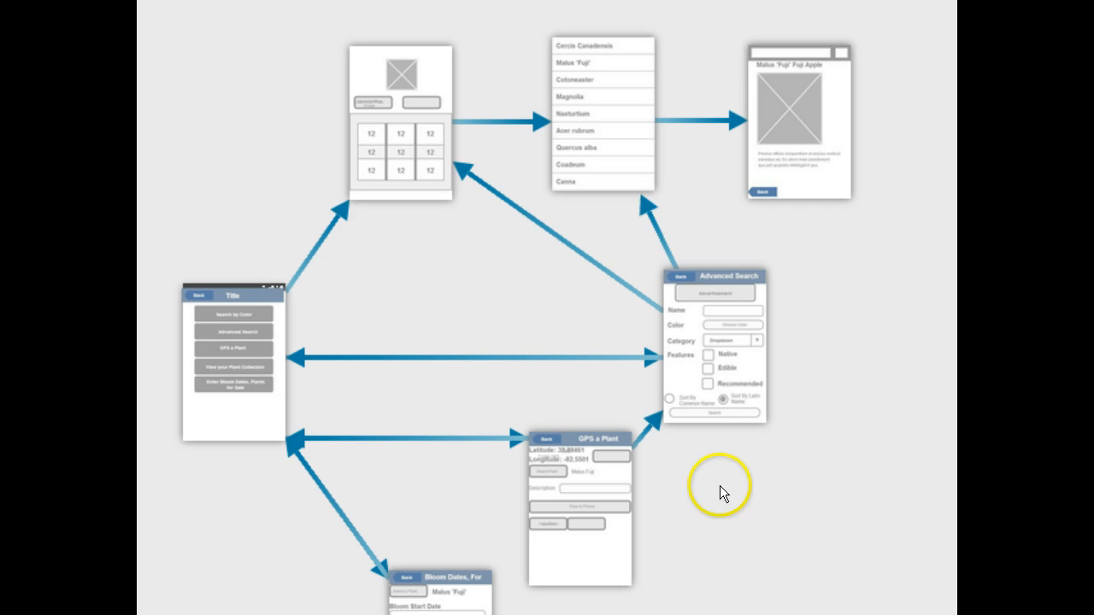
Step: Move the Bloom Dates screen and link its Select a Plant button to the Advanced Search screen
{"action": "left_click_drag", "start_coordinate": [440, 588], "coordinate": [722, 568]}
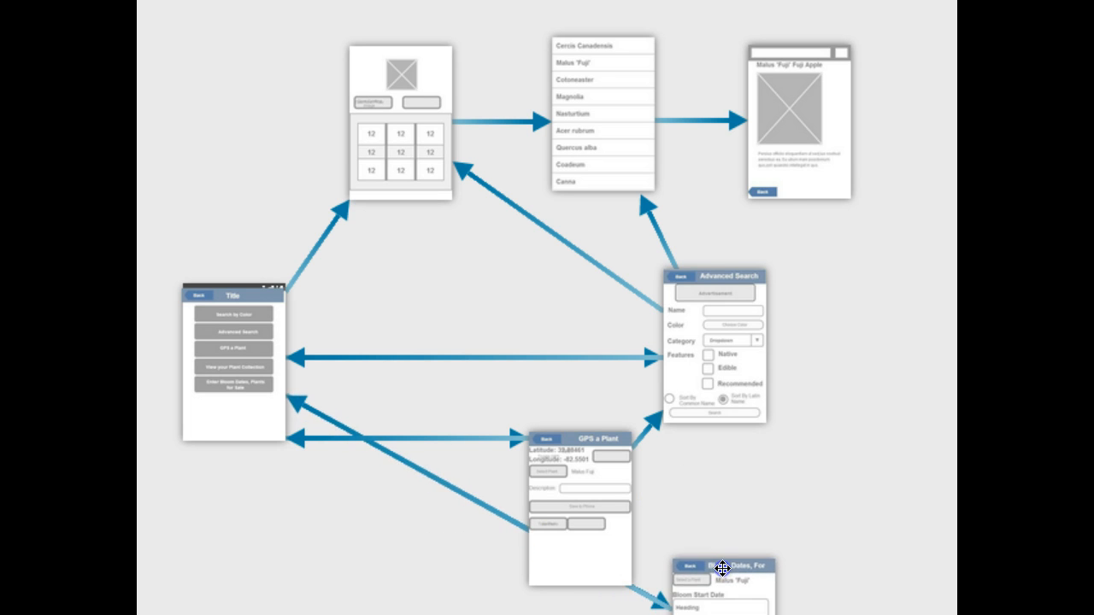
{"action": "double_click", "coordinate": [722, 568]}
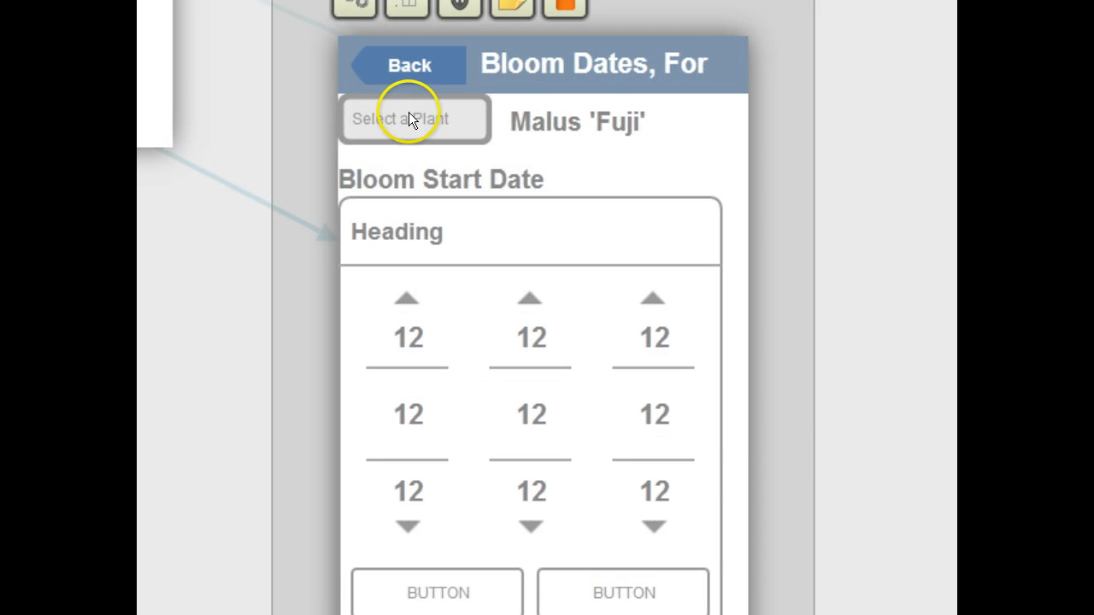
{"action": "left_click", "coordinate": [471, 124]}
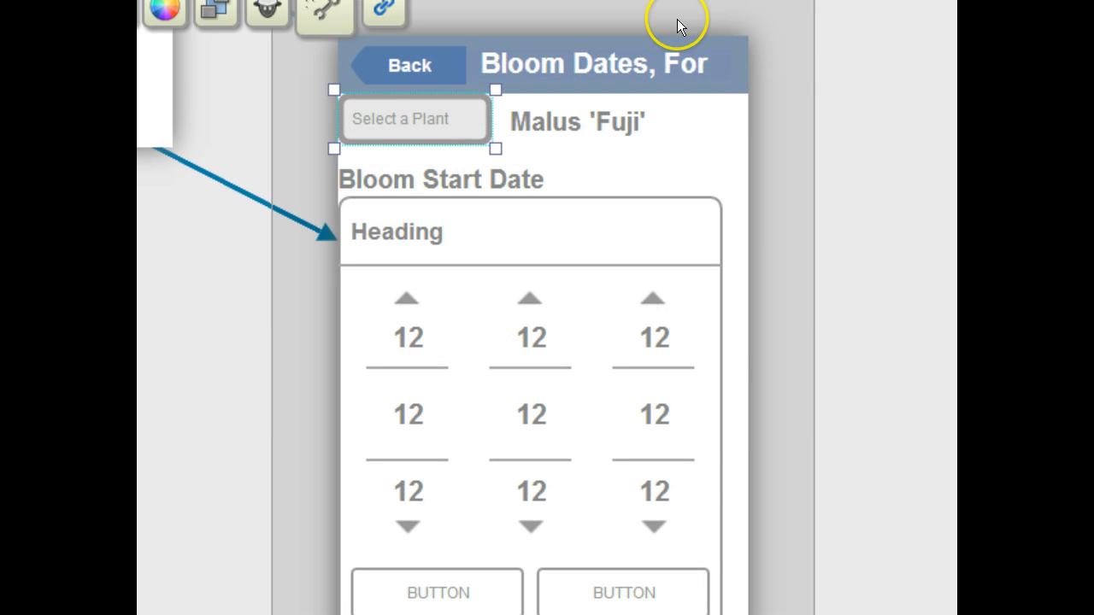
{"action": "left_click_drag", "start_coordinate": [387, 25], "coordinate": [703, 328]}
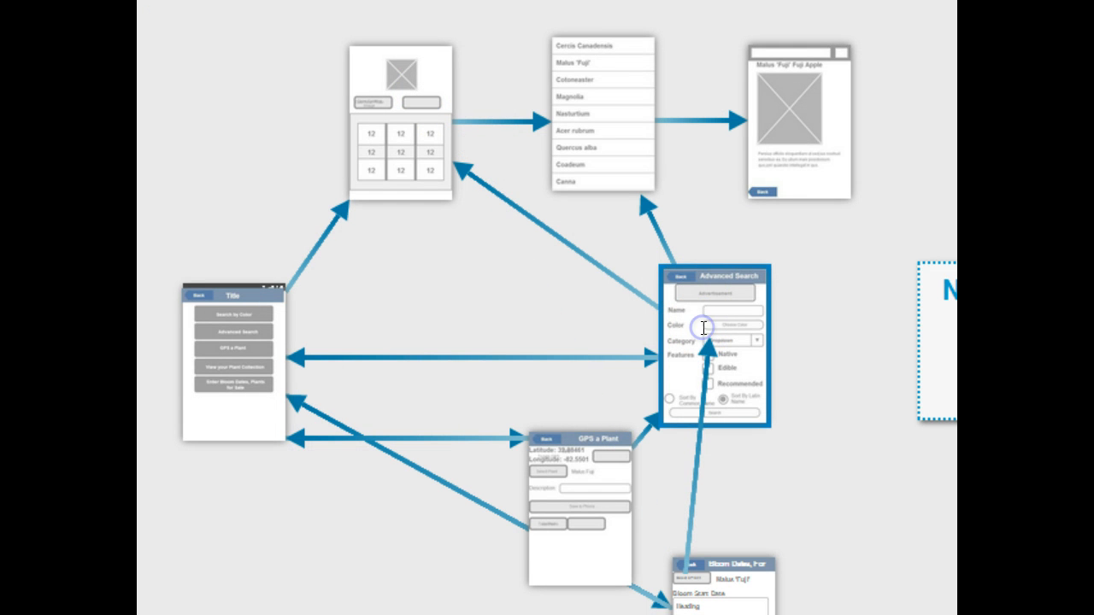